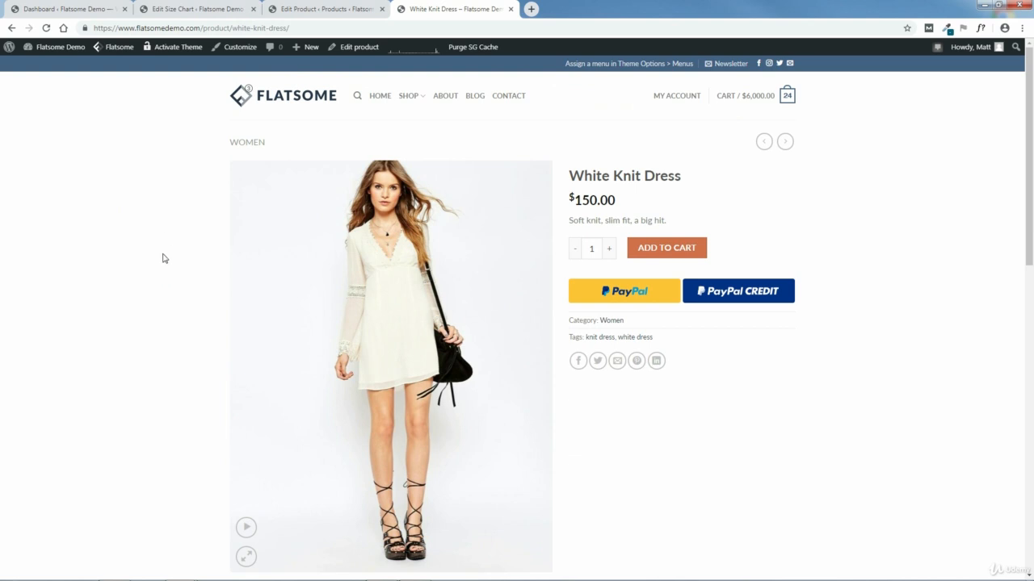
Step: Customize the product page to use the Product Image Style with vertical thumbnails beside the main image, and publish the change
{"action": "mouse_move", "coordinate": [238, 50]}
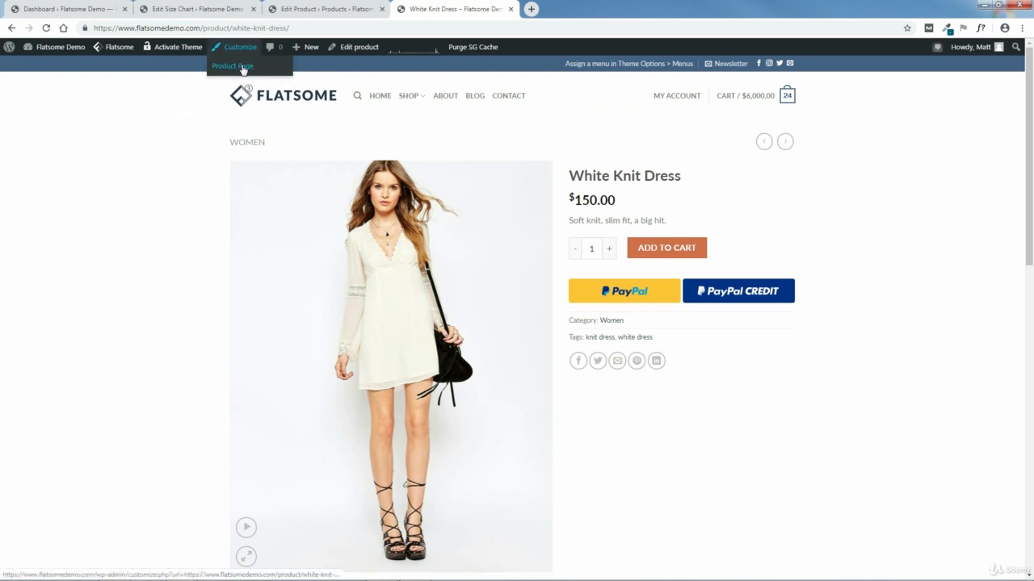
{"action": "left_click", "coordinate": [243, 68]}
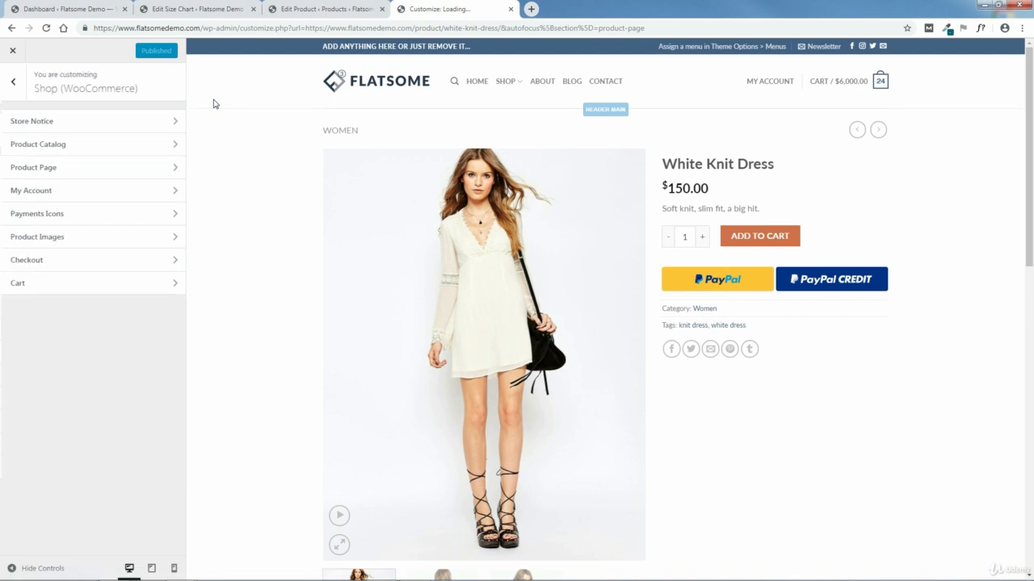
{"action": "scroll", "coordinate": [95, 262], "scroll_direction": "down", "scroll_amount": 5}
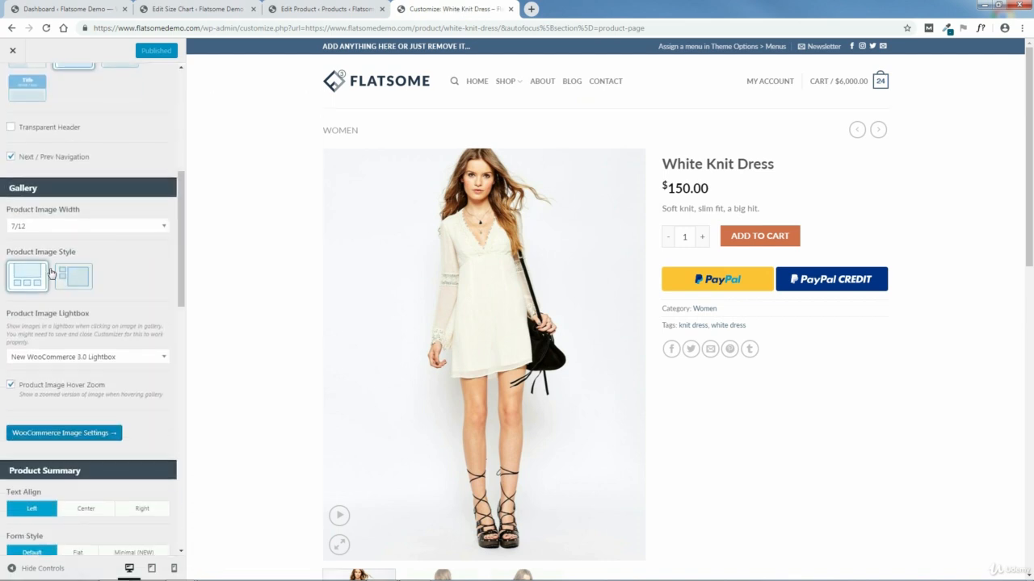
{"action": "left_click", "coordinate": [70, 281]}
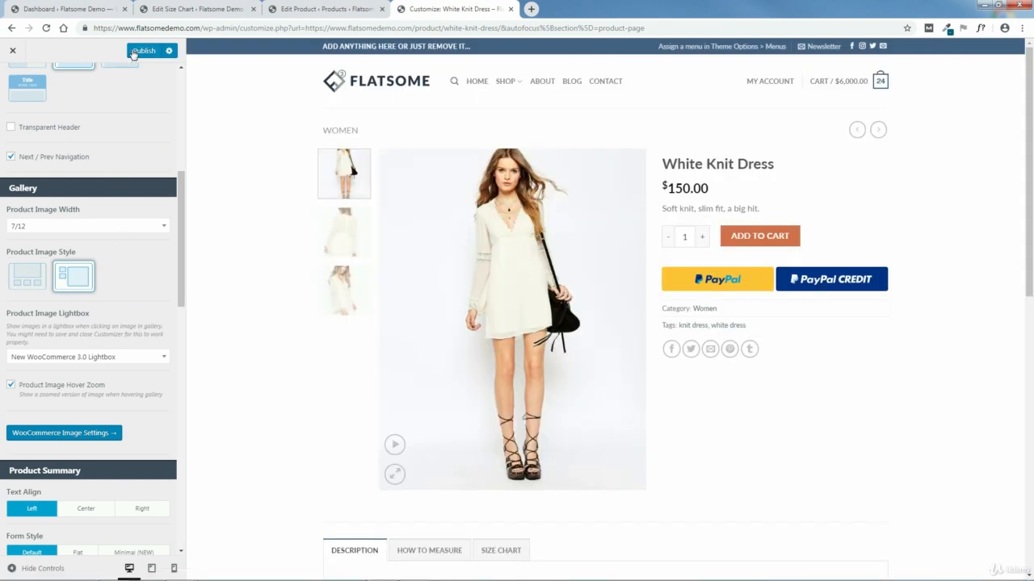
{"action": "left_click", "coordinate": [145, 51]}
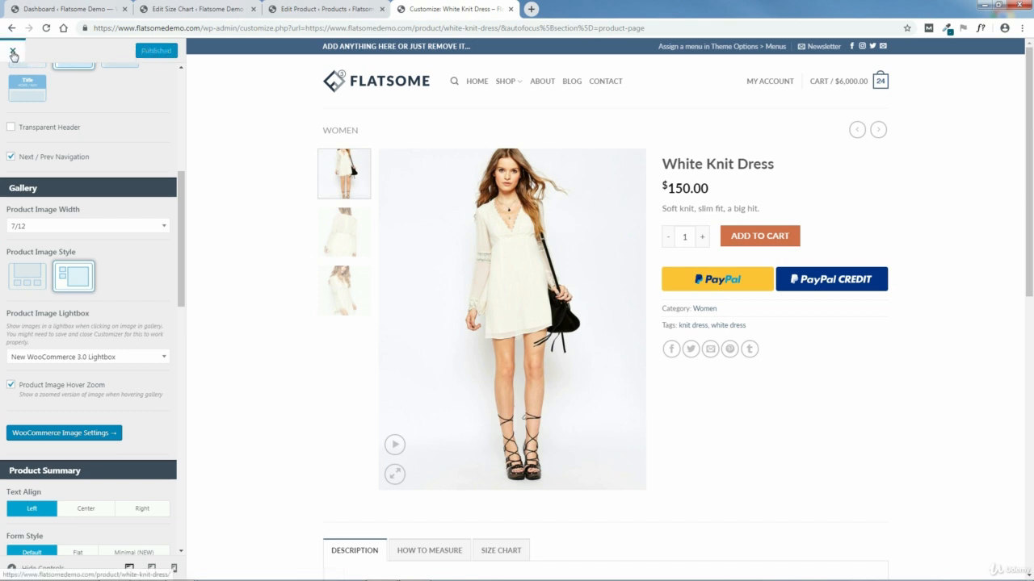
{"action": "left_click", "coordinate": [13, 53]}
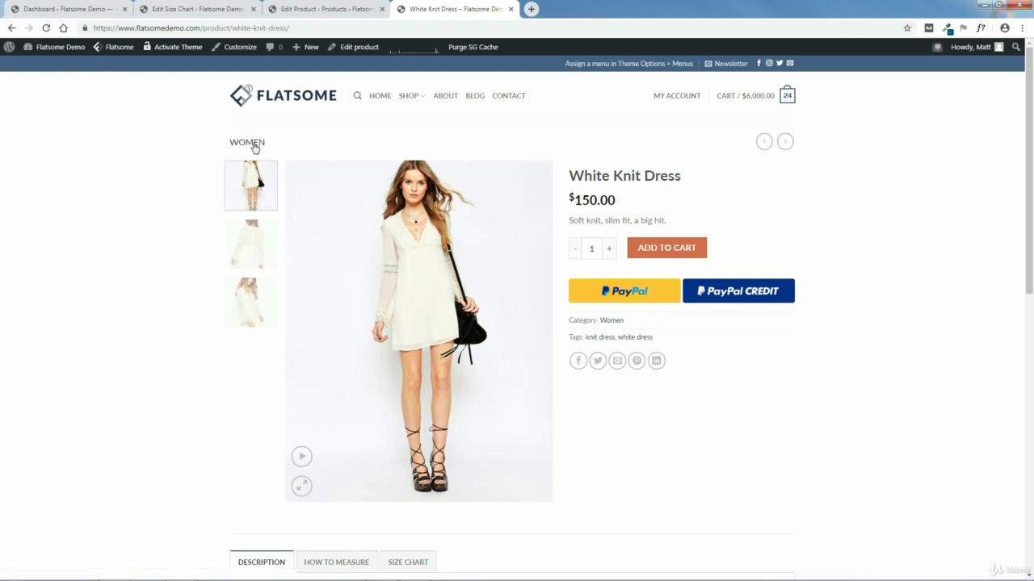
Step: Check the new gallery layout by viewing the dress's other images and returning to the first one
{"action": "left_click", "coordinate": [240, 247]}
{"action": "left_click", "coordinate": [253, 315]}
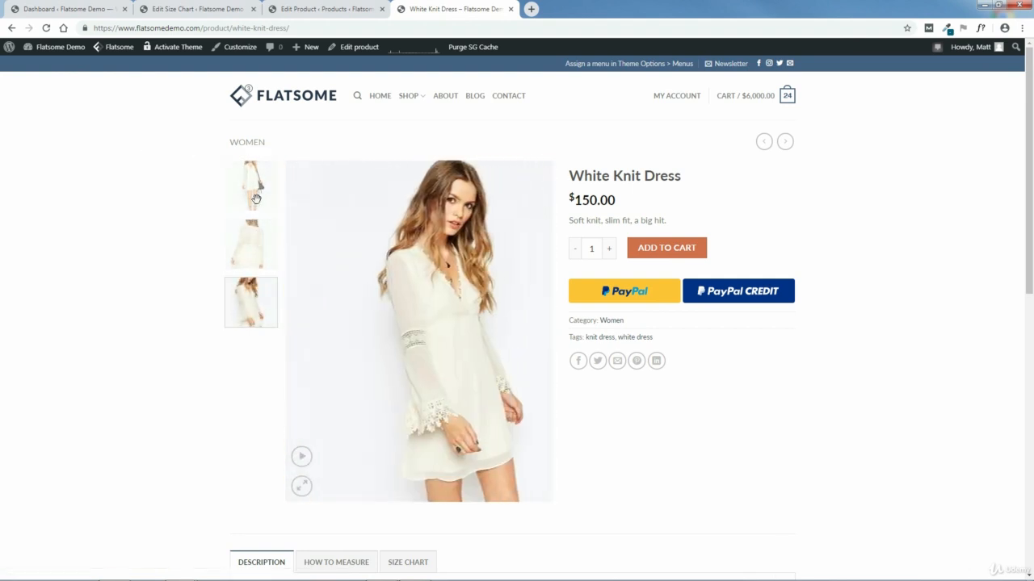
{"action": "left_click", "coordinate": [253, 189]}
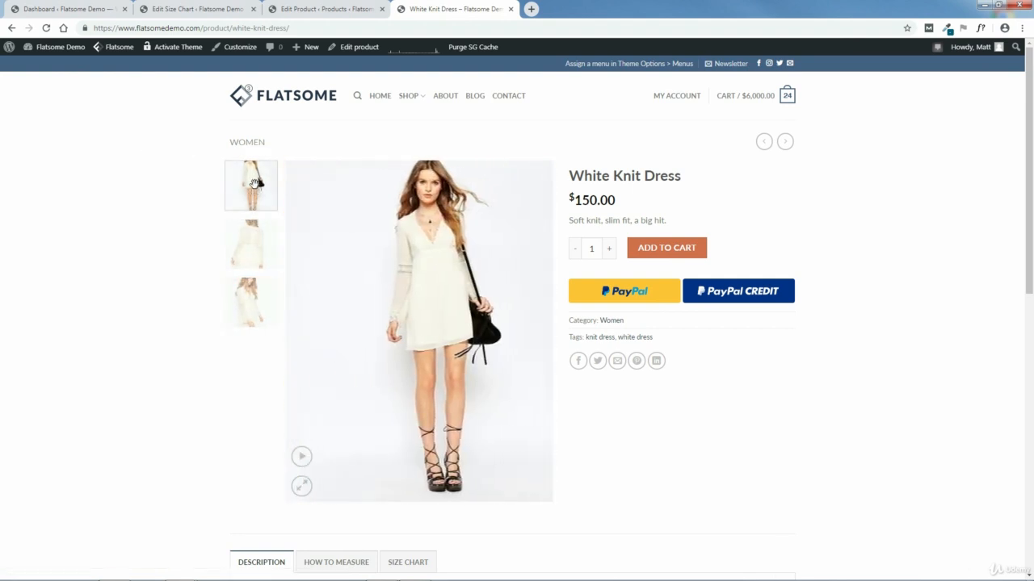
Step: Go to the store's home page and close the Edit Product and Edit Size Chart pages
{"action": "left_click", "coordinate": [378, 97]}
{"action": "left_click", "coordinate": [343, 9]}
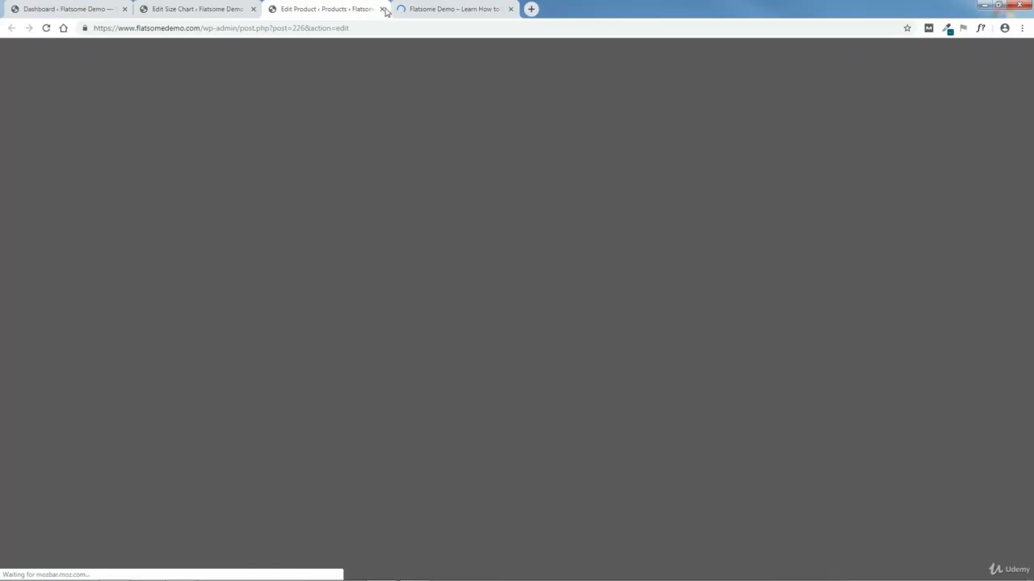
{"action": "left_click", "coordinate": [383, 9]}
{"action": "left_click", "coordinate": [229, 9]}
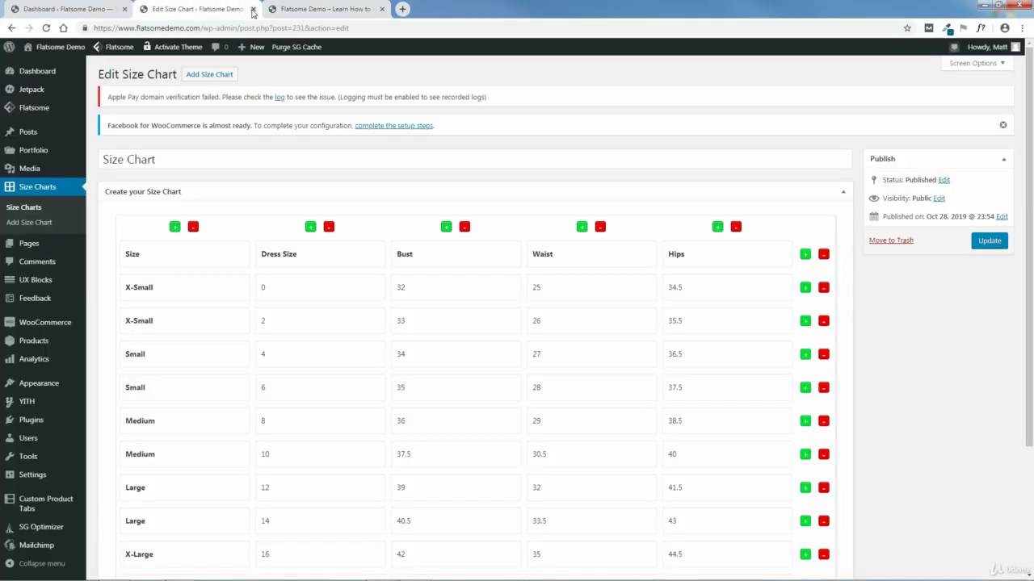
{"action": "left_click", "coordinate": [252, 9]}
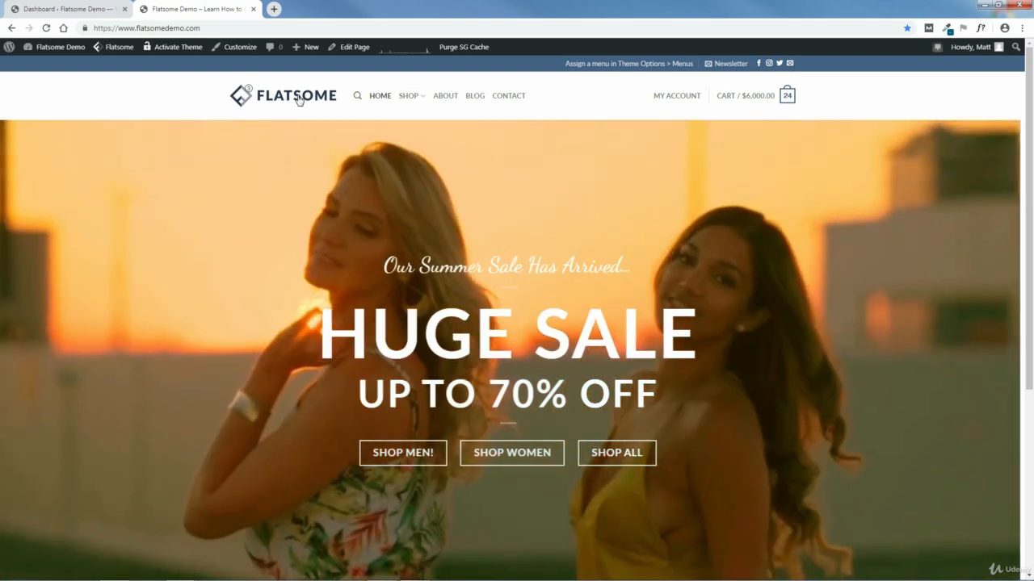
Step: Open the home page in UX Builder and review its slider and the three category banners
{"action": "mouse_move", "coordinate": [355, 49]}
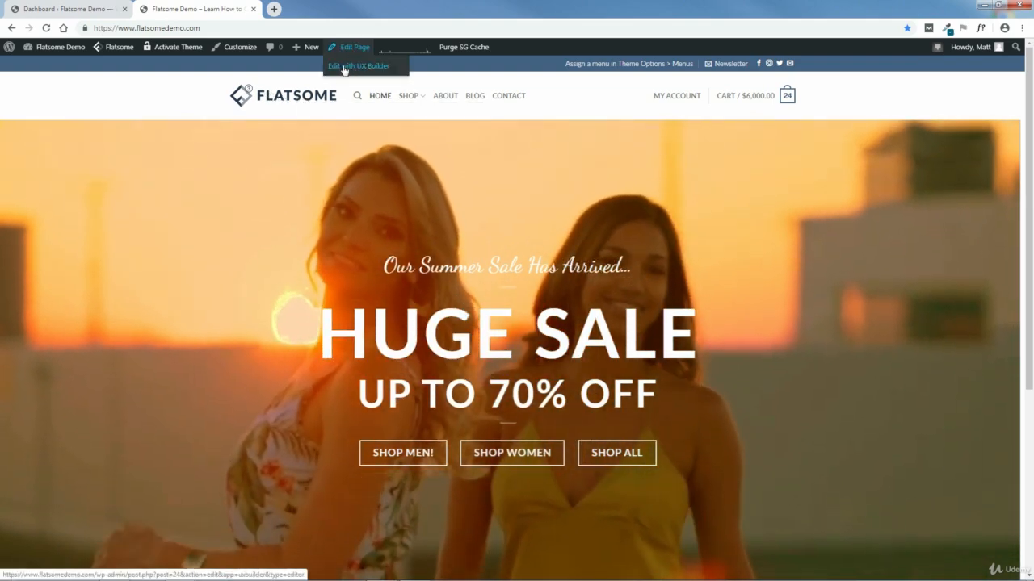
{"action": "left_click", "coordinate": [356, 68]}
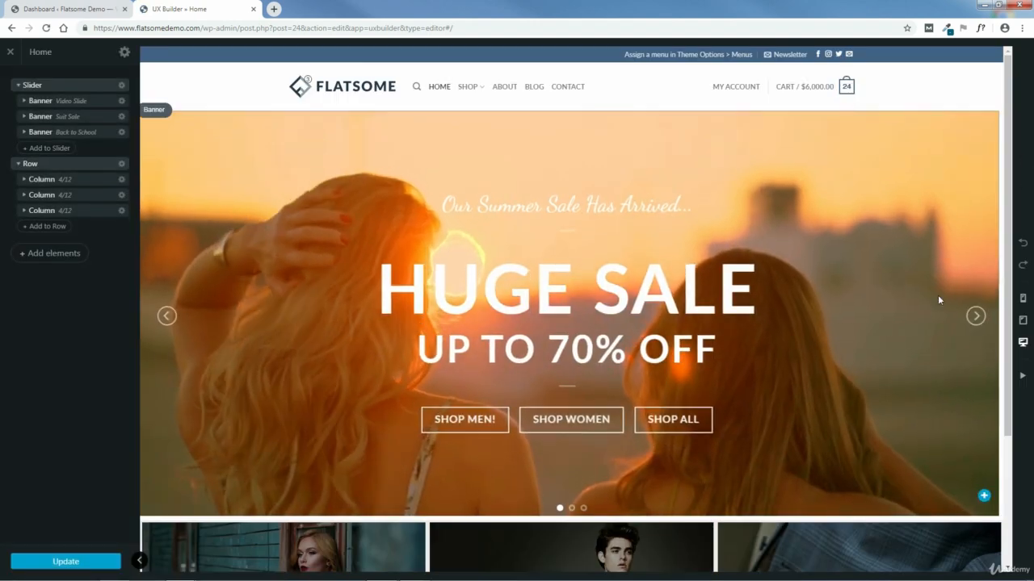
{"action": "left_click", "coordinate": [974, 316]}
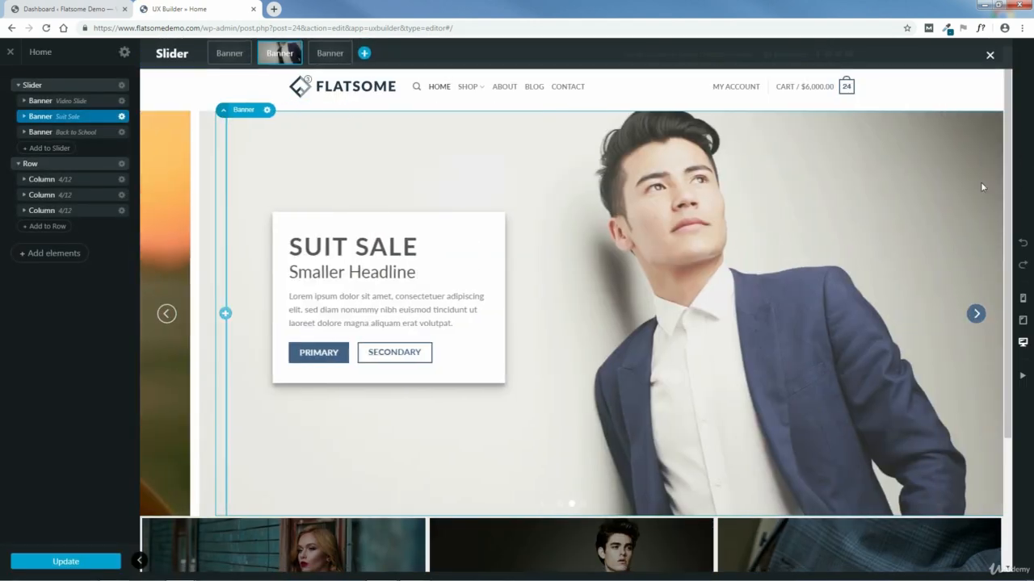
{"action": "scroll", "coordinate": [828, 381], "scroll_direction": "down", "scroll_amount": 2}
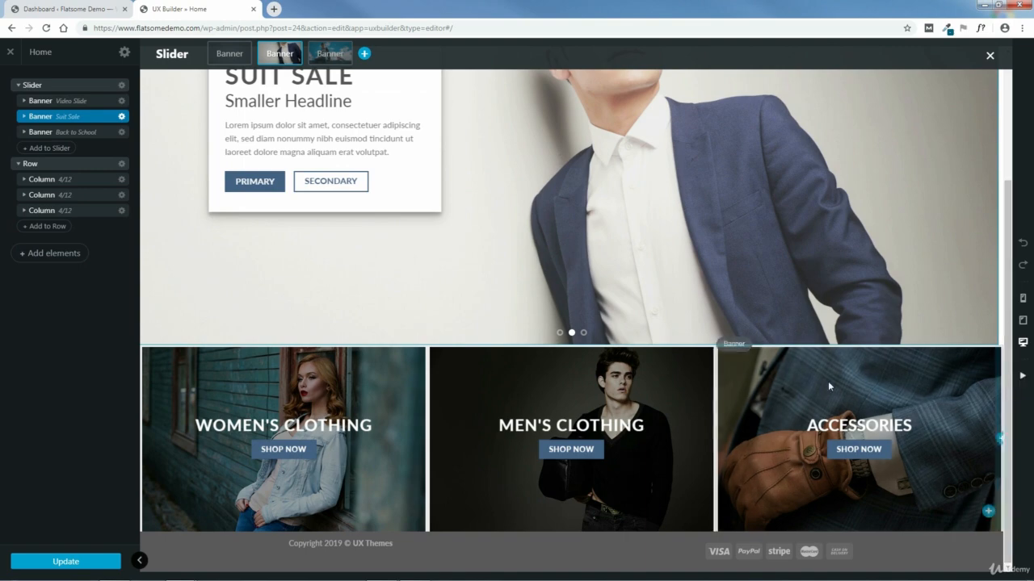
{"action": "mouse_move", "coordinate": [449, 576]}
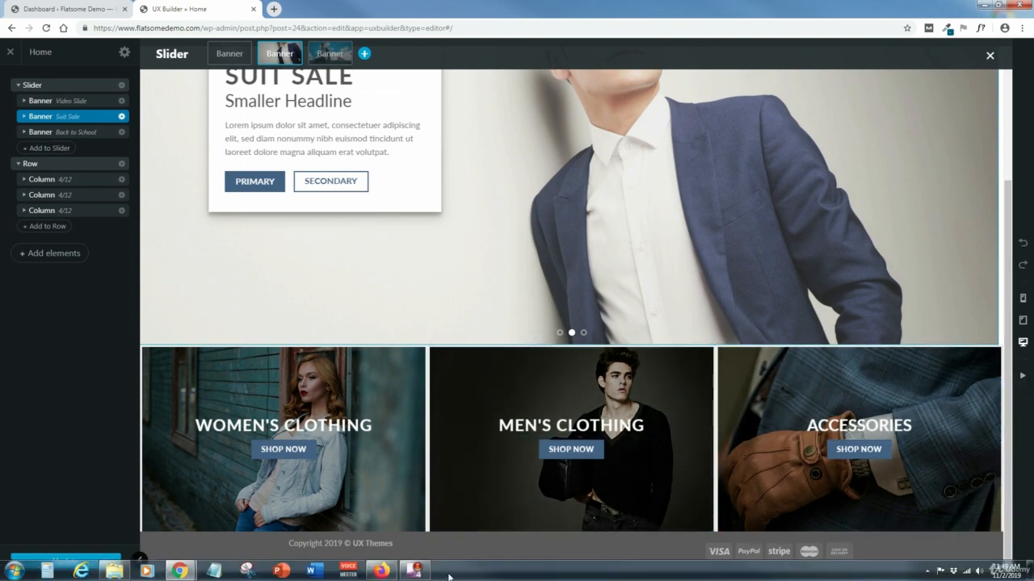
{"action": "left_click", "coordinate": [381, 571]}
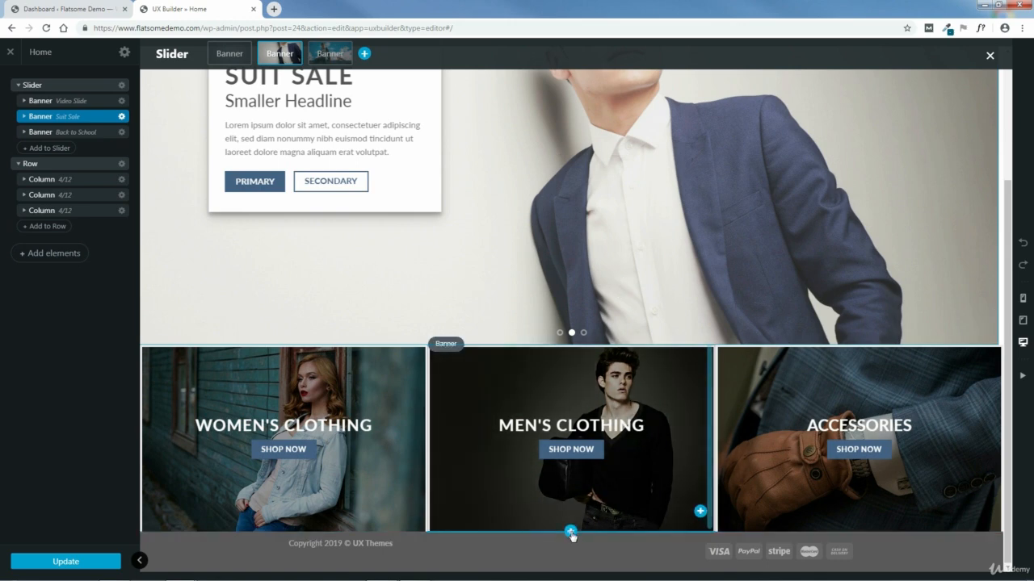
Step: Add a Title element below the Men's Clothing banner with the text "STYLES FOR WOMEN"
{"action": "left_click", "coordinate": [571, 532]}
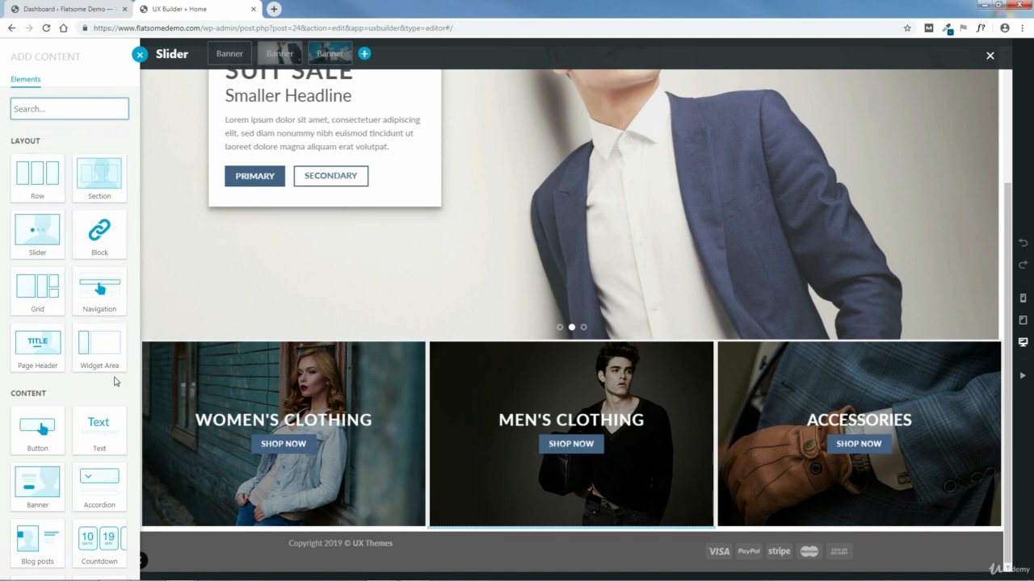
{"action": "scroll", "coordinate": [115, 380], "scroll_direction": "down", "scroll_amount": 5}
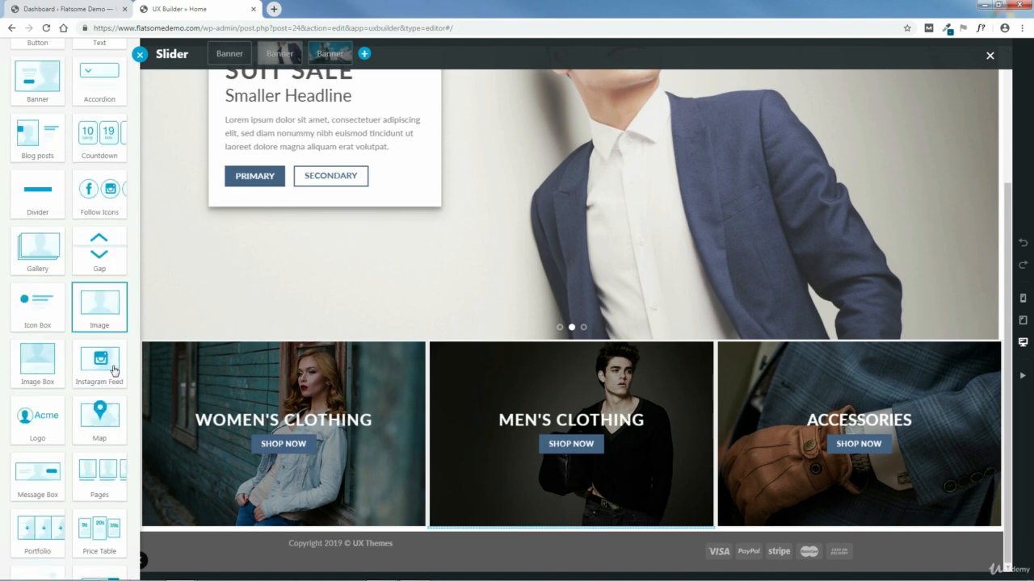
{"action": "scroll", "coordinate": [113, 370], "scroll_direction": "down", "scroll_amount": 5}
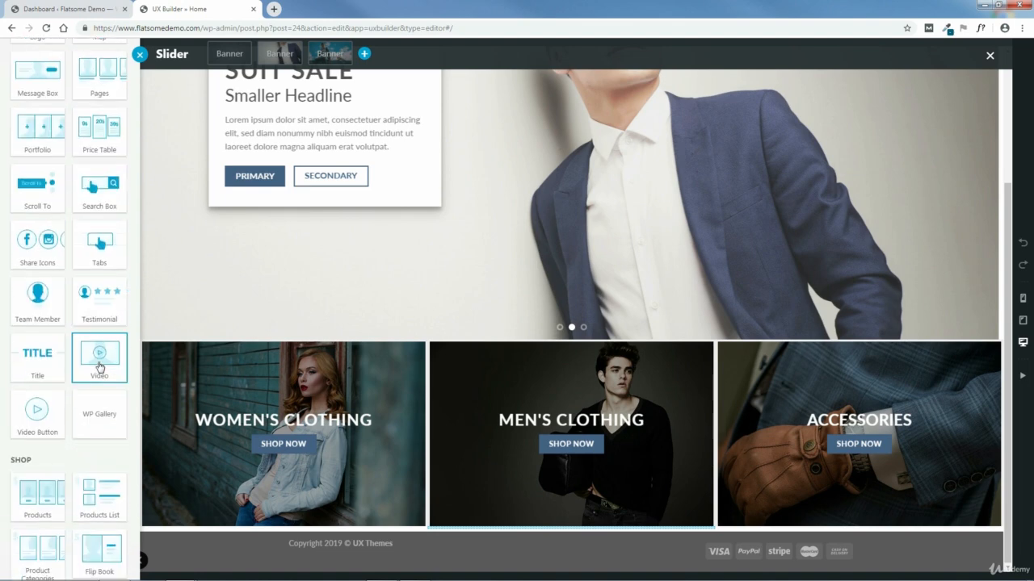
{"action": "left_click", "coordinate": [37, 361]}
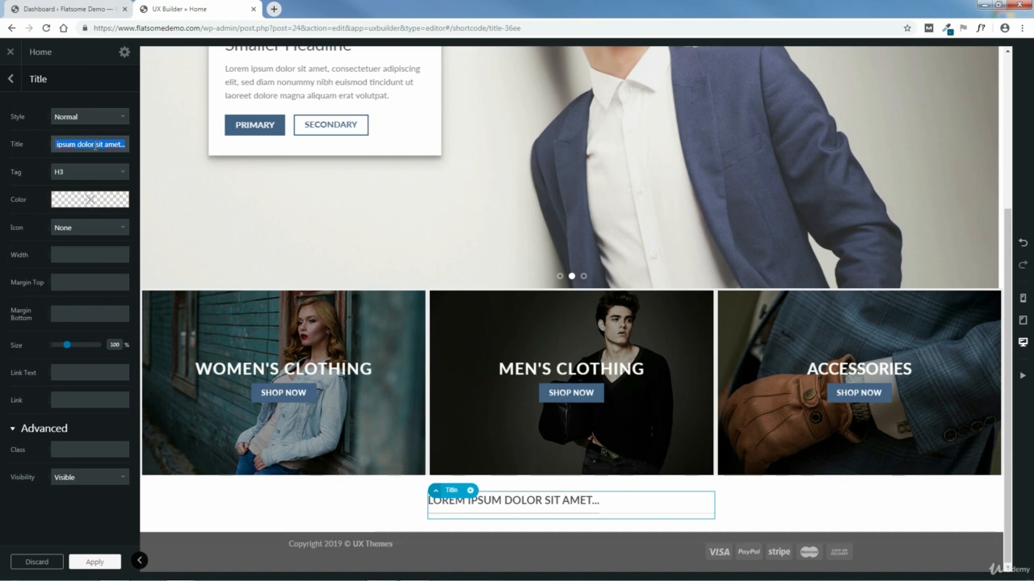
{"action": "key", "text": "BackSpace"}
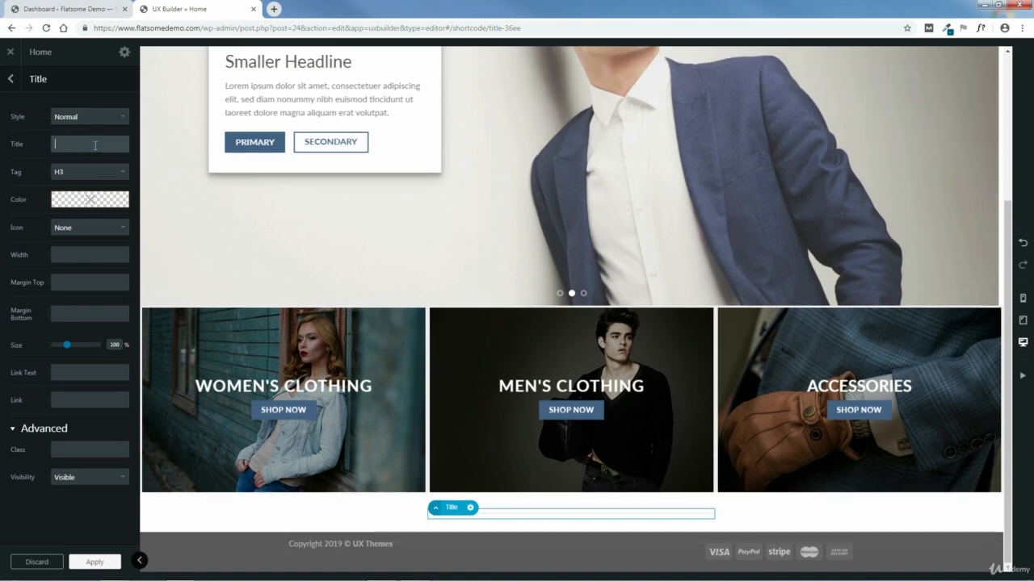
{"action": "type", "text": "STYLES F"}
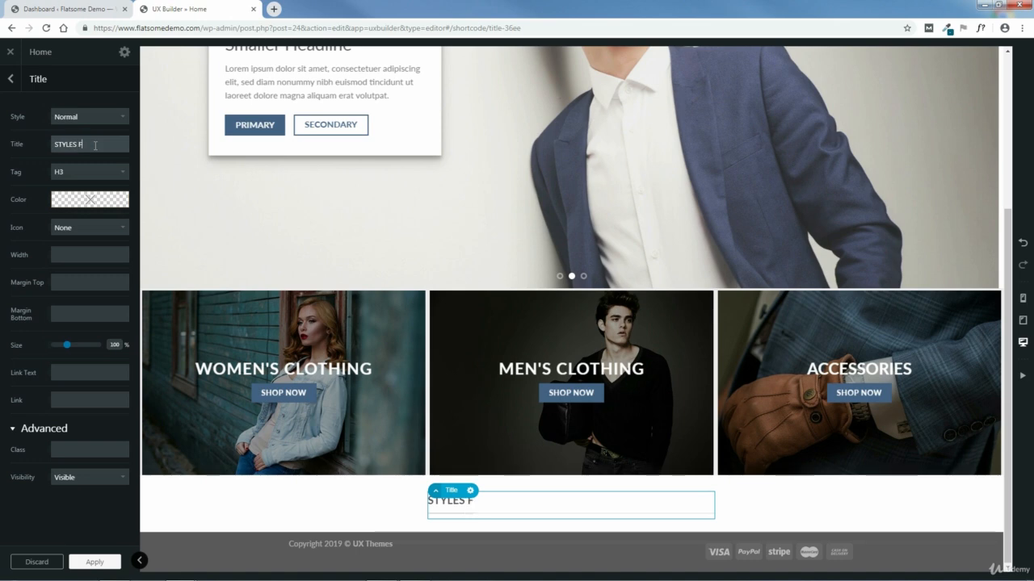
{"action": "type", "text": "OR WOMEN"}
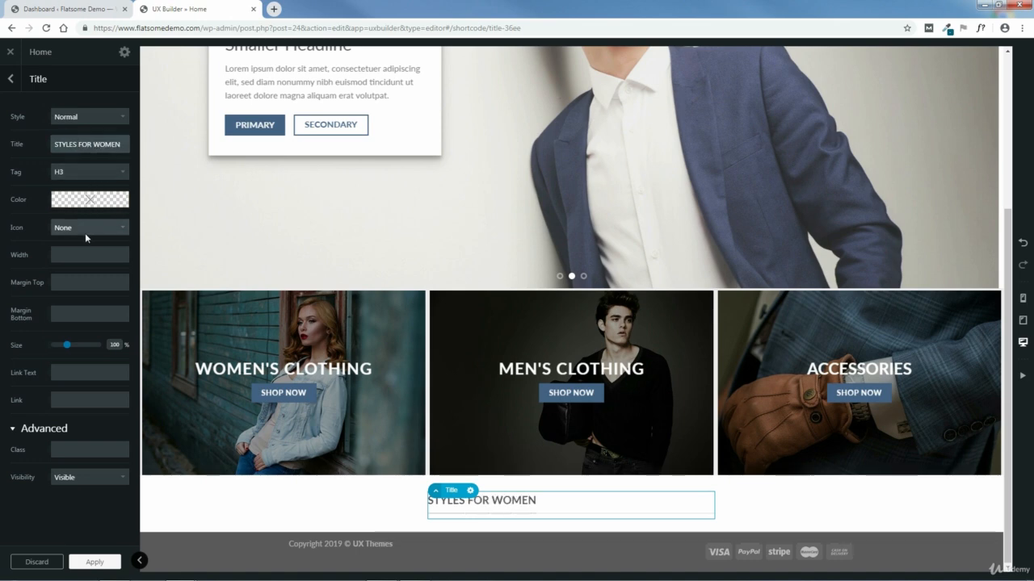
Step: Set the title's style to Center, trying Center Bold for comparison, and set its tag to H2
{"action": "left_click", "coordinate": [91, 118]}
{"action": "left_click", "coordinate": [84, 140]}
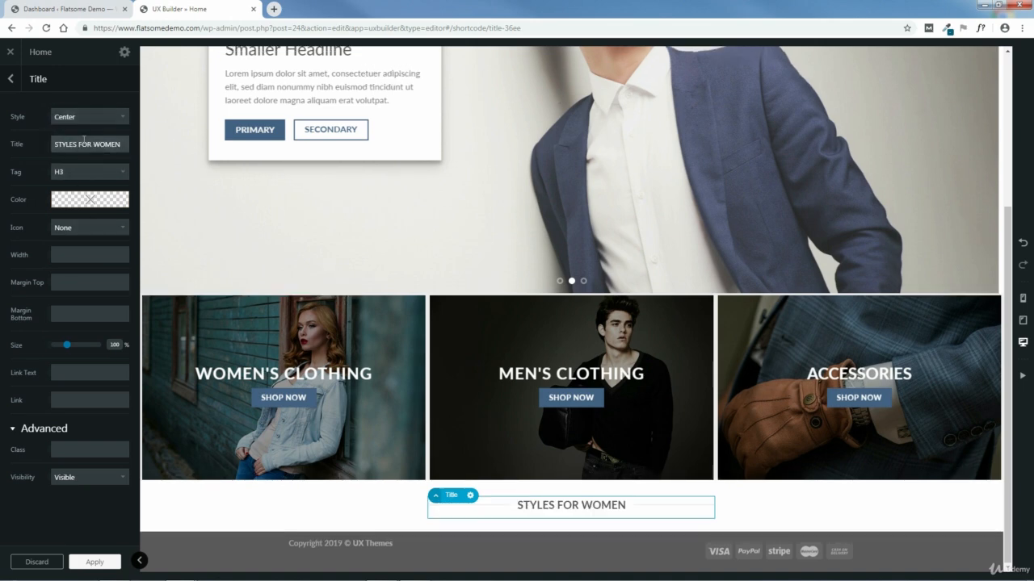
{"action": "left_click", "coordinate": [85, 118]}
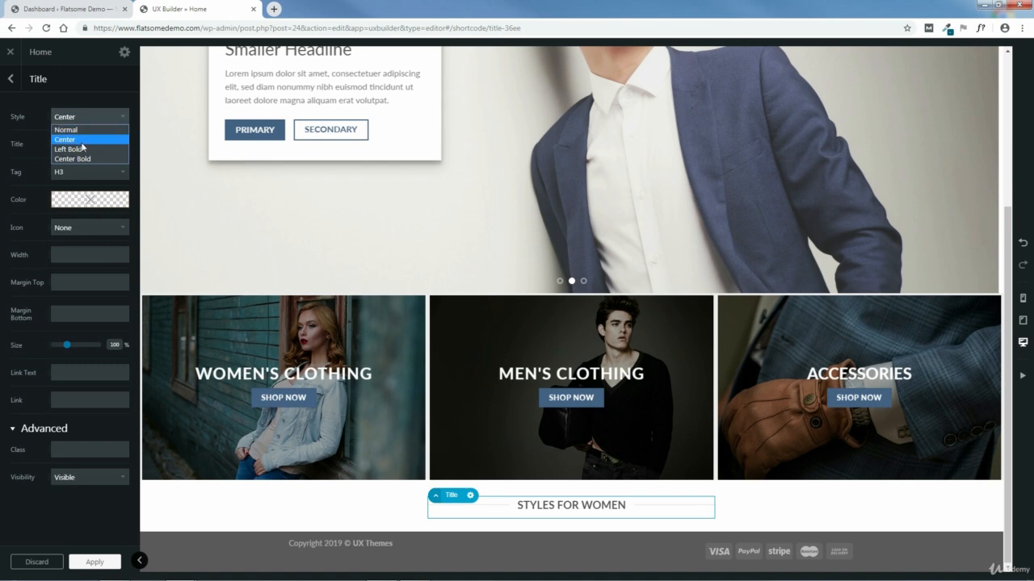
{"action": "left_click", "coordinate": [84, 160]}
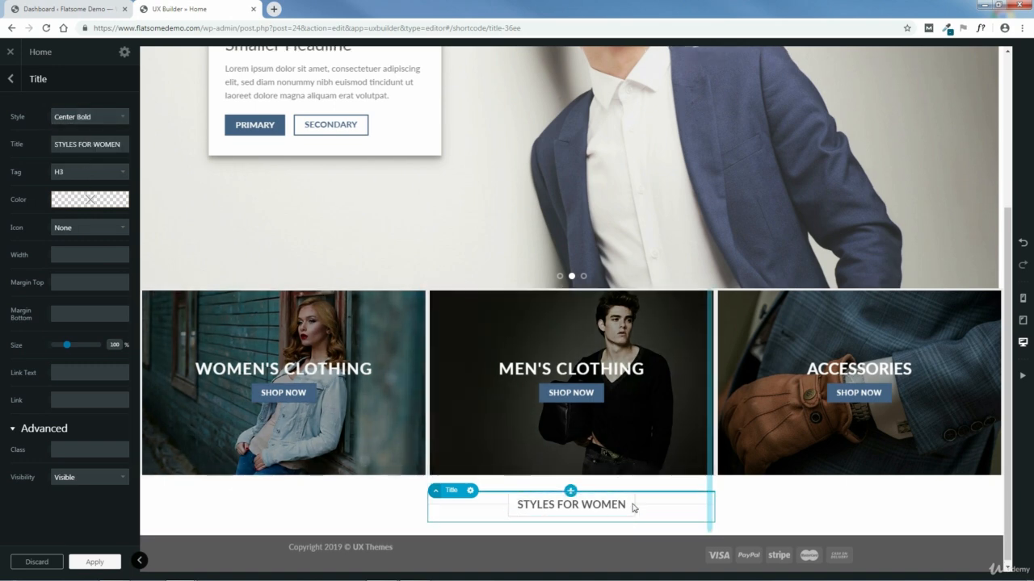
{"action": "left_click", "coordinate": [87, 119]}
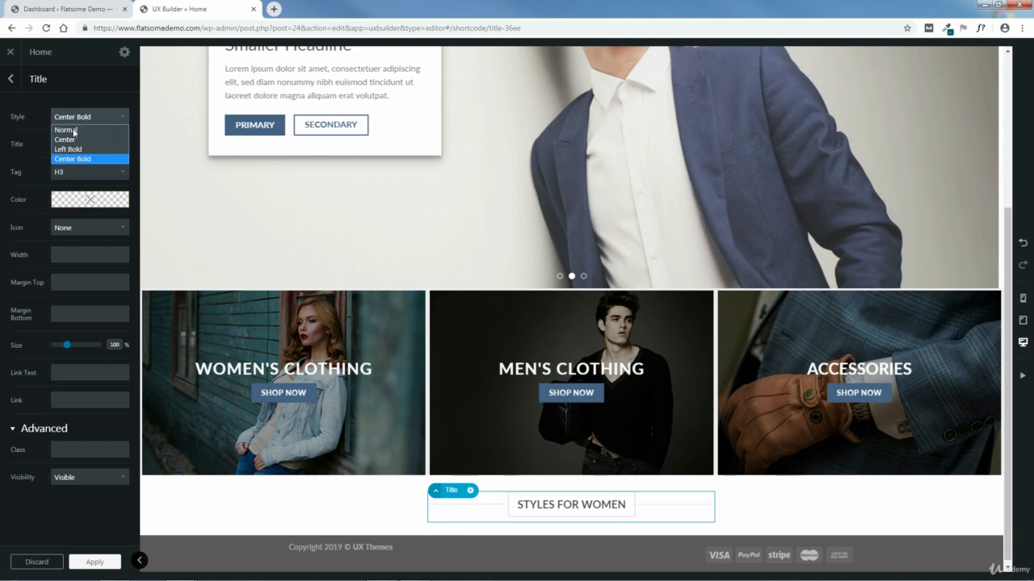
{"action": "left_click", "coordinate": [70, 140]}
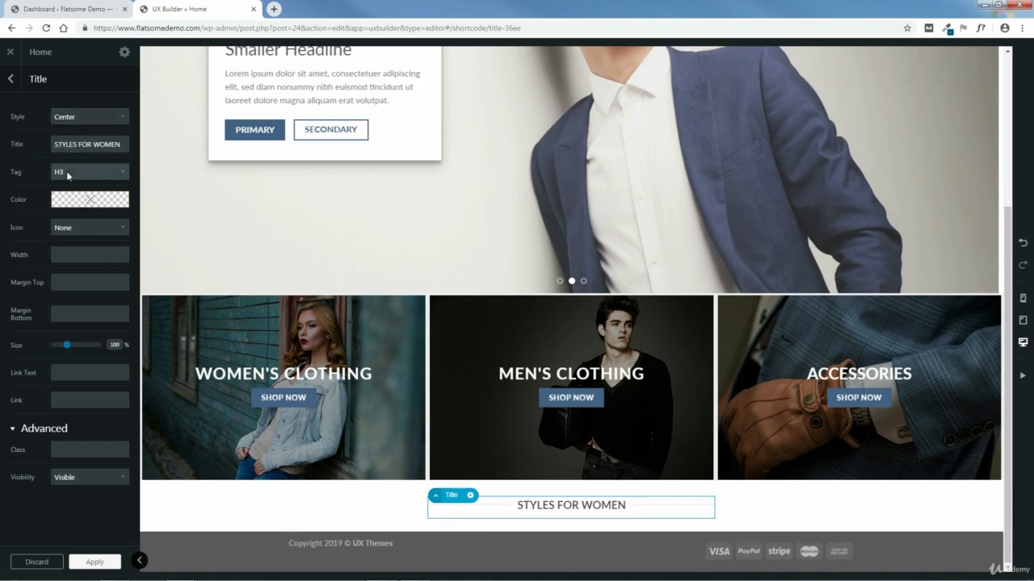
{"action": "left_click", "coordinate": [69, 174]}
{"action": "left_click", "coordinate": [69, 195]}
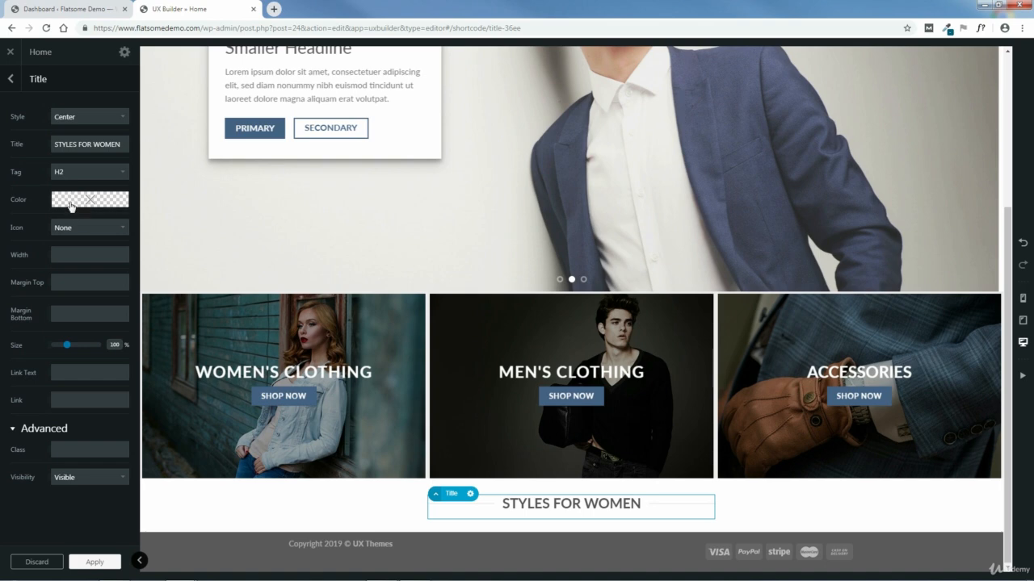
Step: Try a Checkmark icon and a slightly smaller size on the title, restoring the icon to None and the size to 100%
{"action": "left_click", "coordinate": [88, 229]}
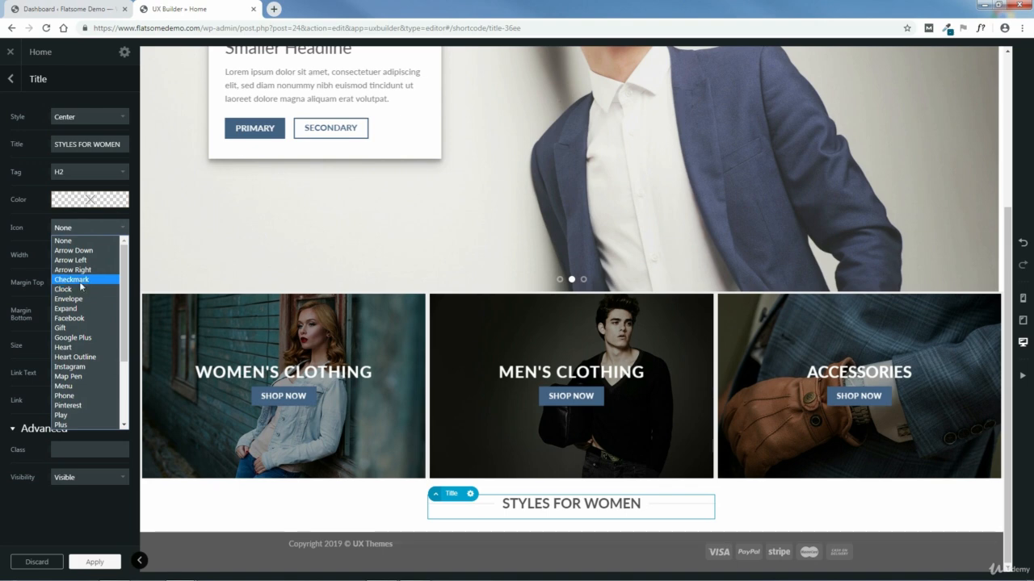
{"action": "left_click", "coordinate": [80, 279]}
{"action": "left_click", "coordinate": [91, 230]}
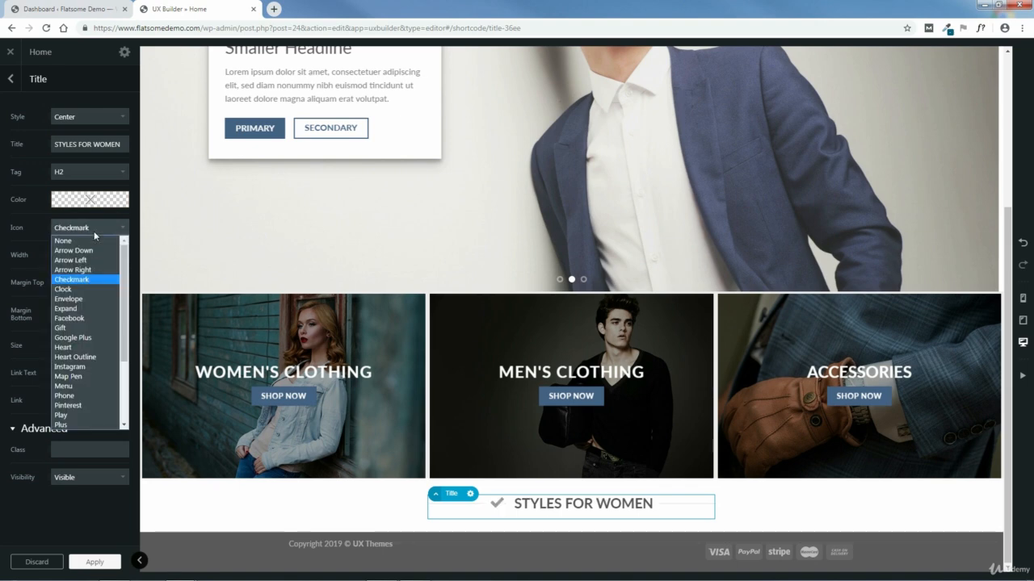
{"action": "left_click", "coordinate": [89, 241]}
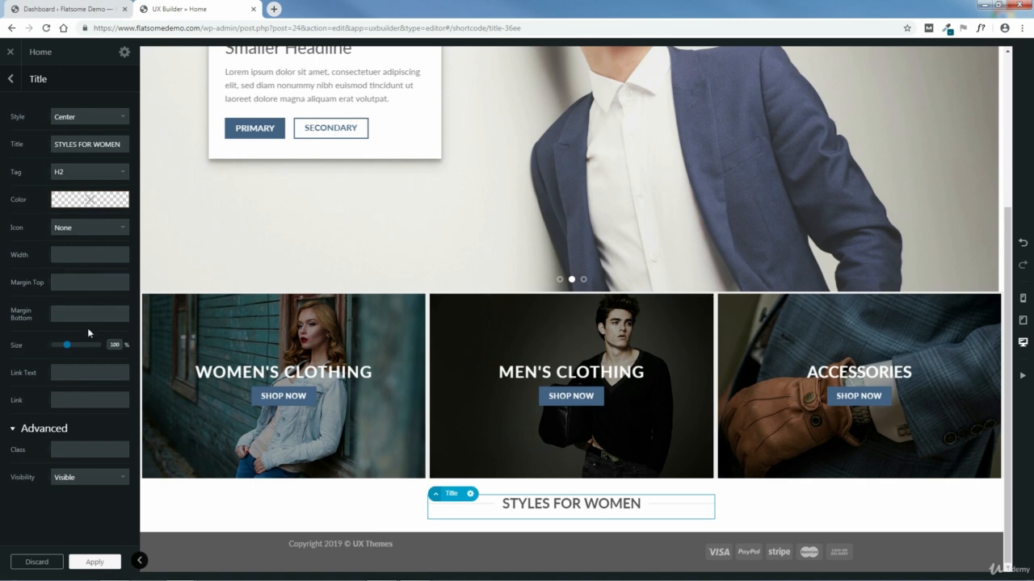
{"action": "mouse_move", "coordinate": [69, 350]}
{"action": "left_mouse_down"}
{"action": "mouse_move", "coordinate": [78, 351]}
{"action": "mouse_move", "coordinate": [69, 354]}
{"action": "left_mouse_up"}
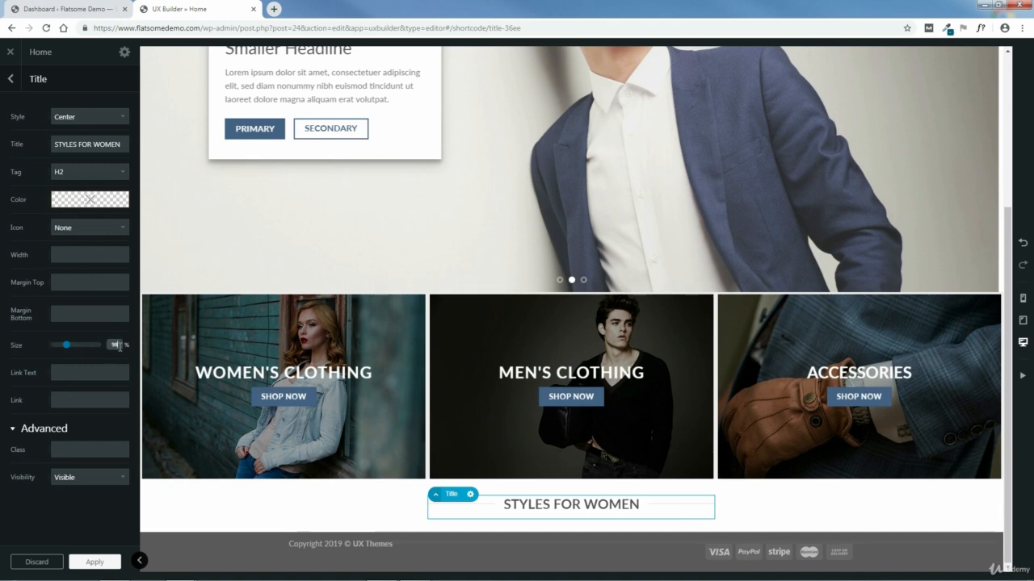
{"action": "scroll", "coordinate": [120, 344], "scroll_direction": "up", "scroll_amount": 4}
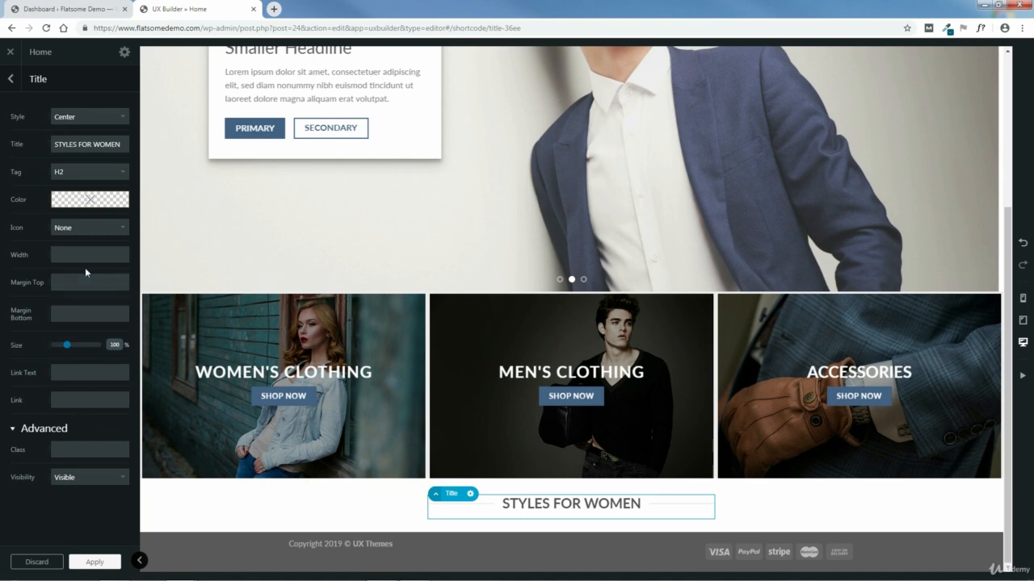
Step: Apply the title settings and update the home page
{"action": "left_click", "coordinate": [95, 562]}
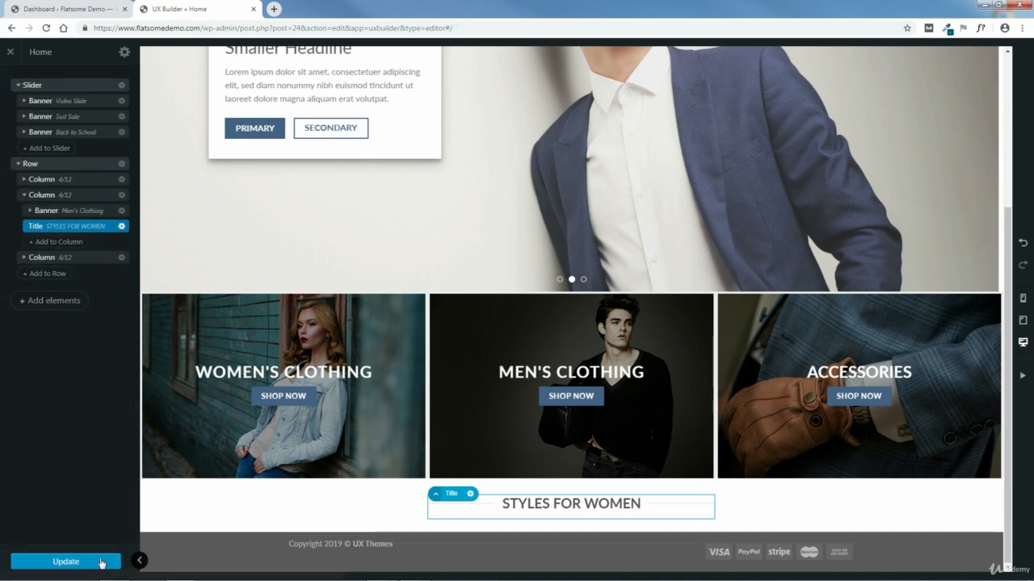
{"action": "left_click", "coordinate": [76, 564]}
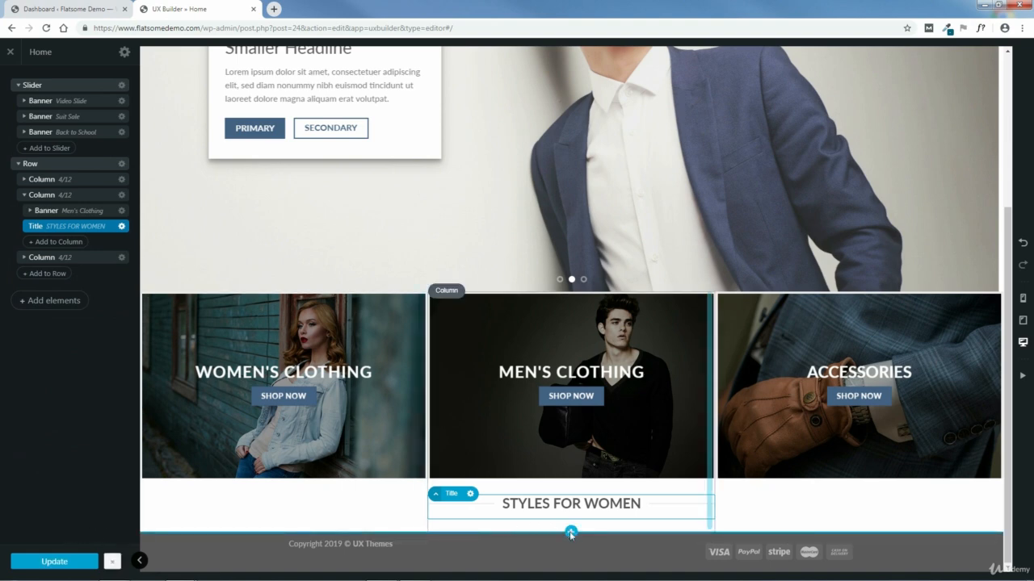
Step: Add a Products element below the "STYLES FOR WOMEN" title using the Default preset
{"action": "left_click", "coordinate": [571, 532]}
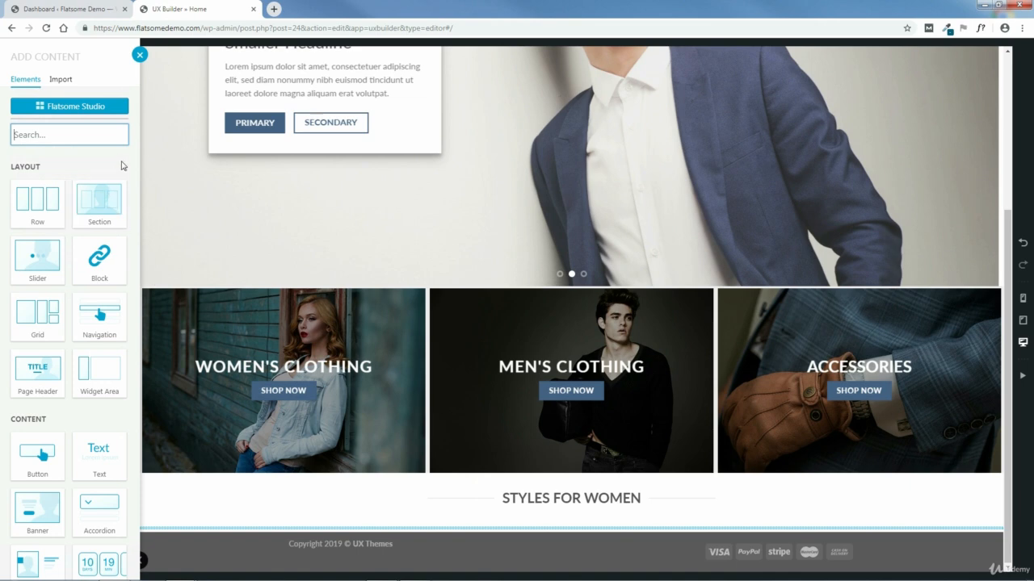
{"action": "scroll", "coordinate": [131, 168], "scroll_direction": "down", "scroll_amount": 10}
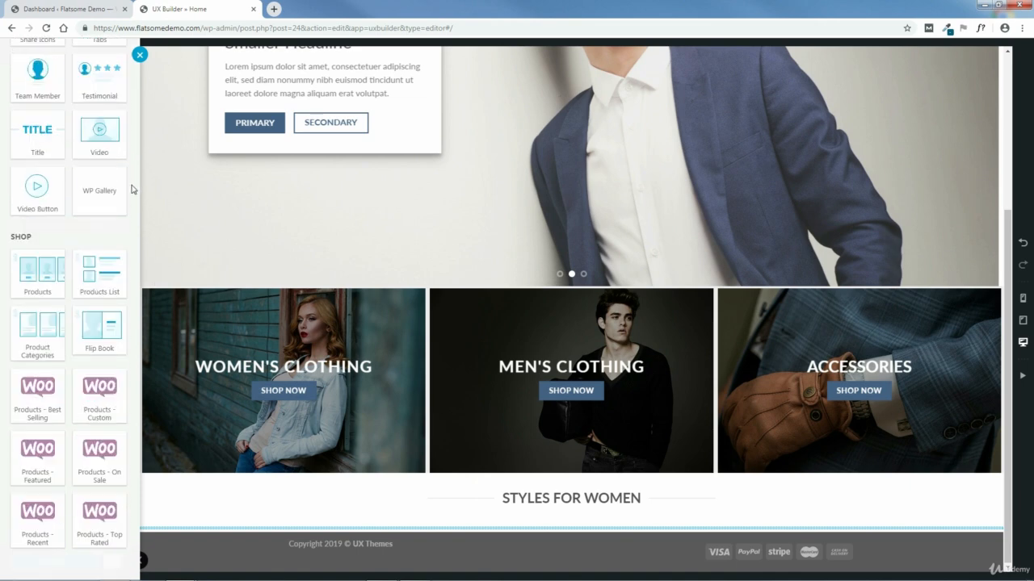
{"action": "left_click", "coordinate": [38, 280]}
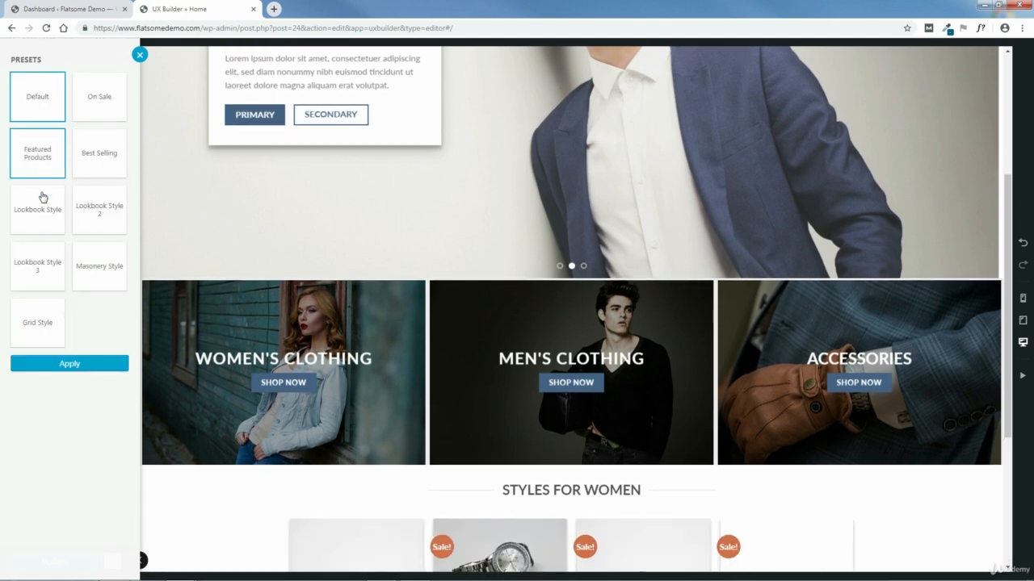
{"action": "left_click", "coordinate": [69, 364]}
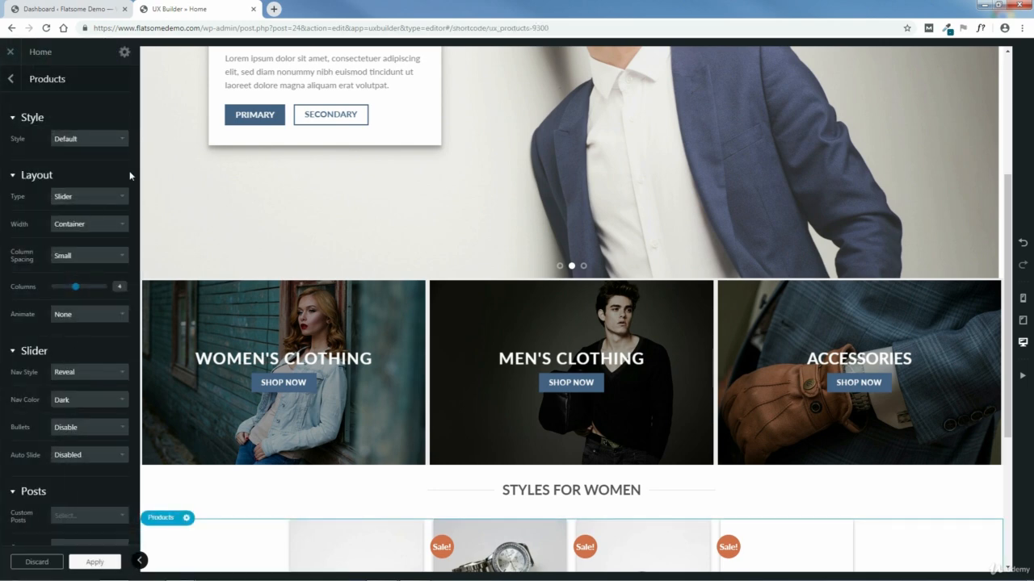
Step: Limit the Products element to the Women category and check the products it displays
{"action": "scroll", "coordinate": [135, 210], "scroll_direction": "down", "scroll_amount": 5}
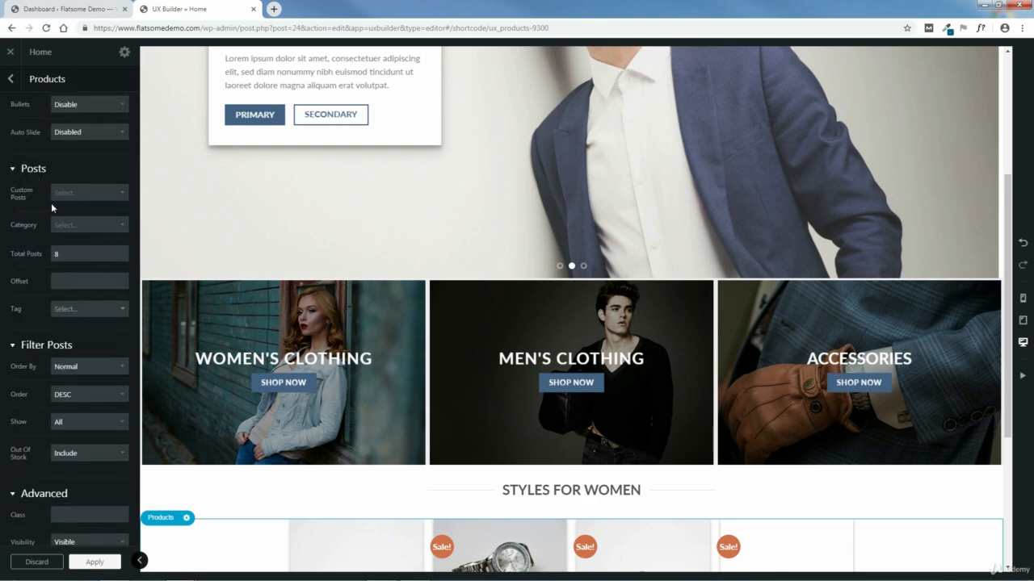
{"action": "left_click", "coordinate": [85, 225]}
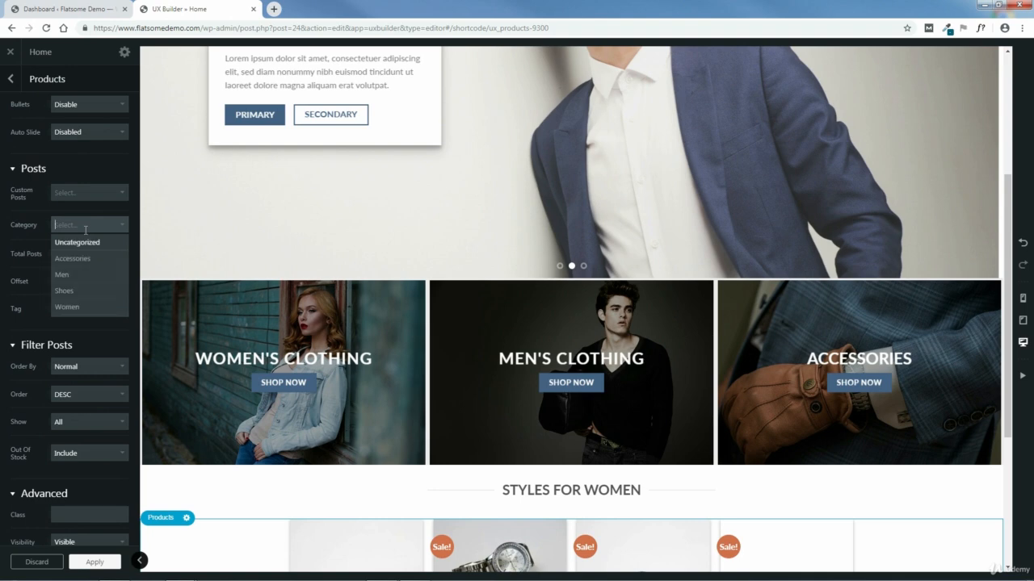
{"action": "left_click", "coordinate": [68, 307]}
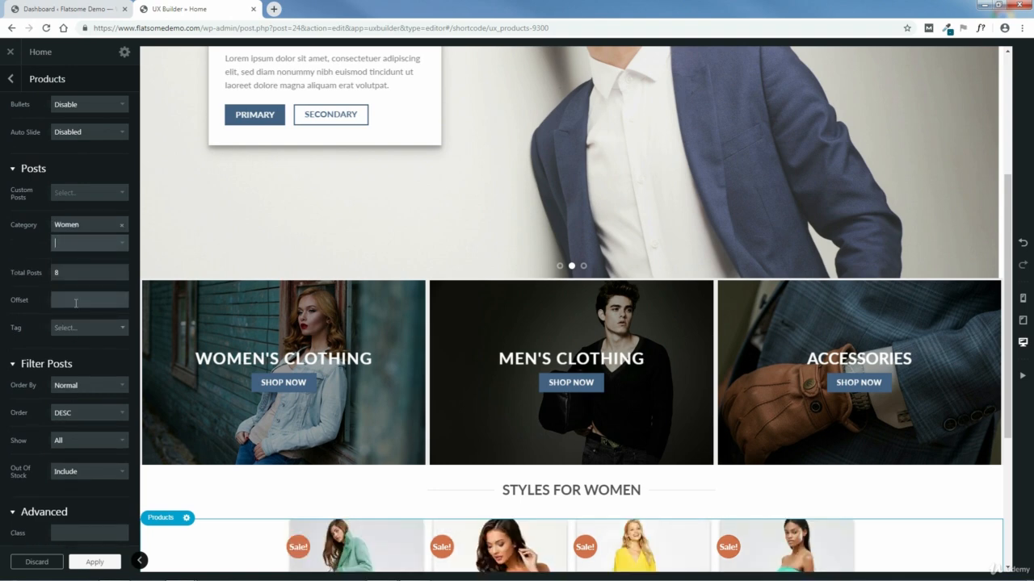
{"action": "scroll", "coordinate": [969, 445], "scroll_direction": "down", "scroll_amount": 3}
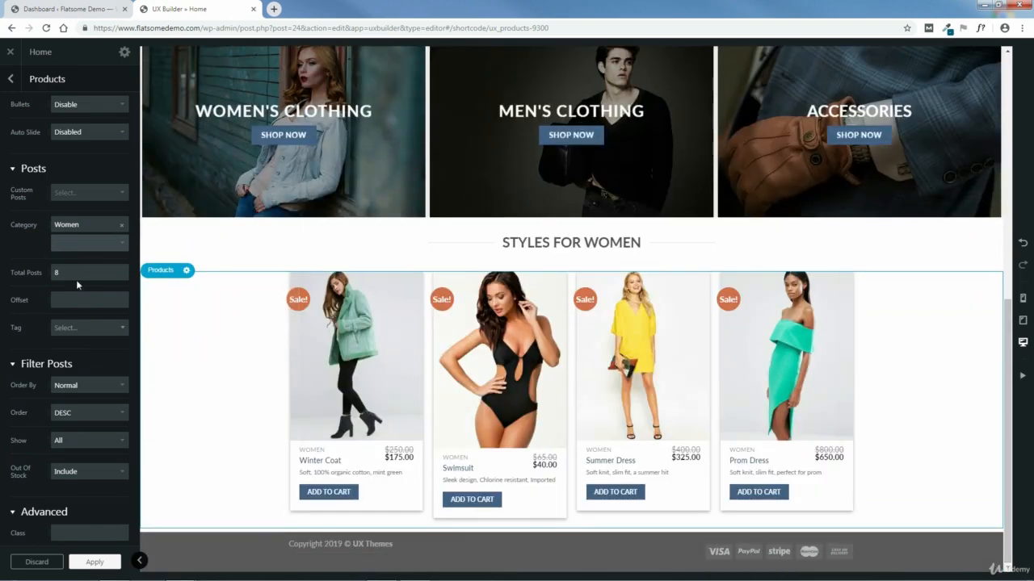
Step: Set the Products element's style to Normal, trying Overlay for comparison
{"action": "scroll", "coordinate": [109, 251], "scroll_direction": "up", "scroll_amount": 5}
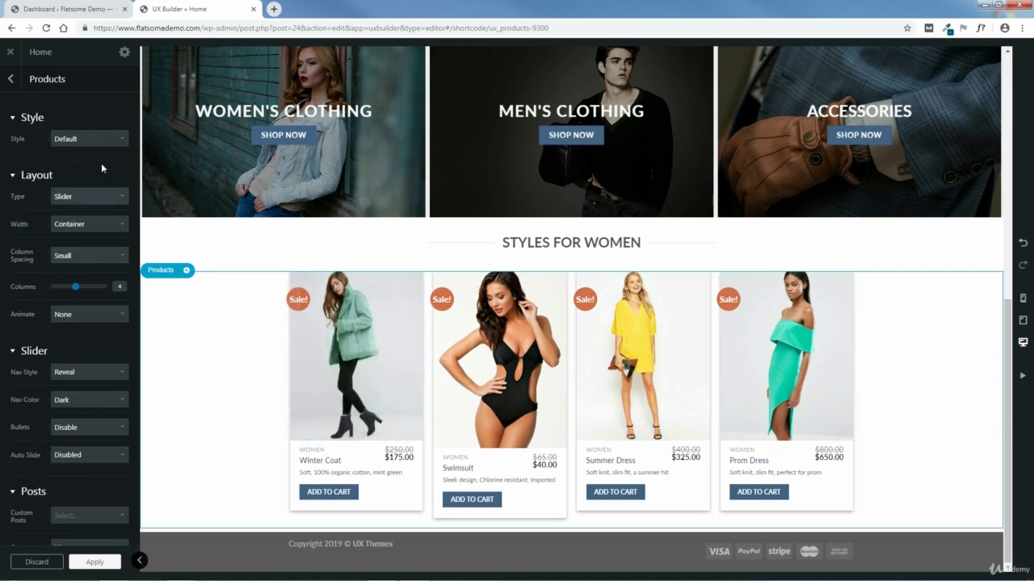
{"action": "left_click", "coordinate": [95, 139]}
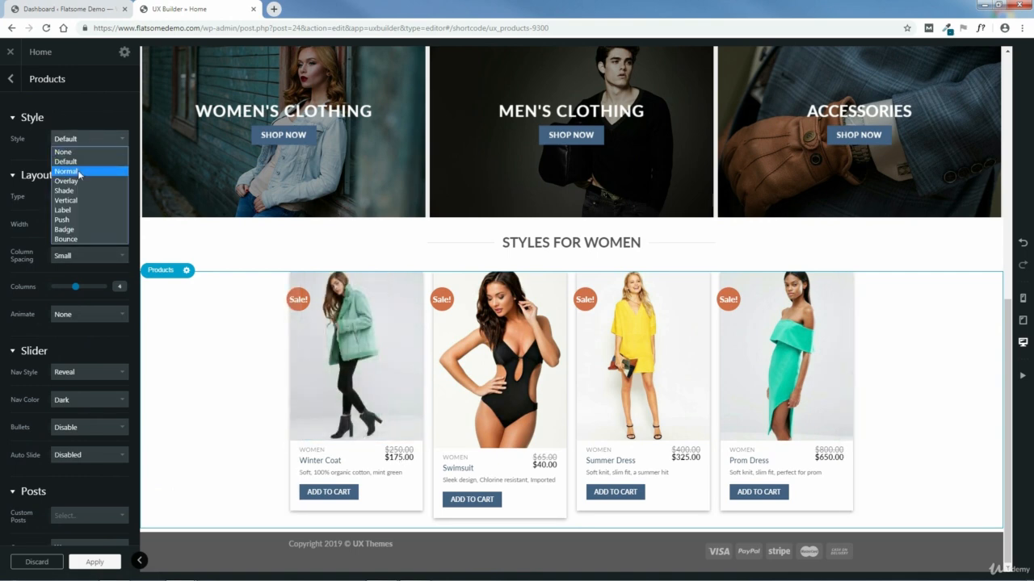
{"action": "left_click", "coordinate": [79, 172]}
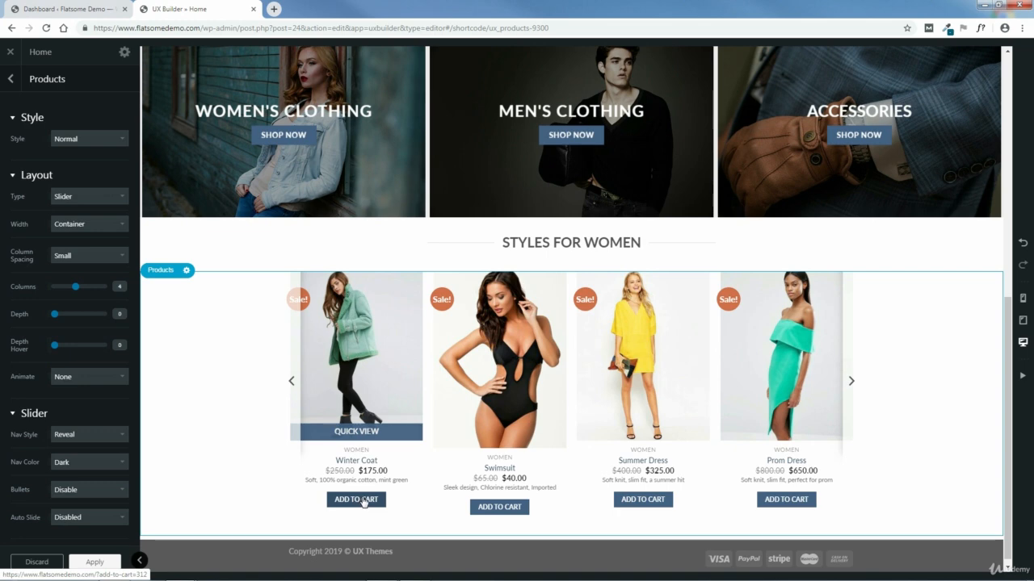
{"action": "left_click", "coordinate": [95, 140]}
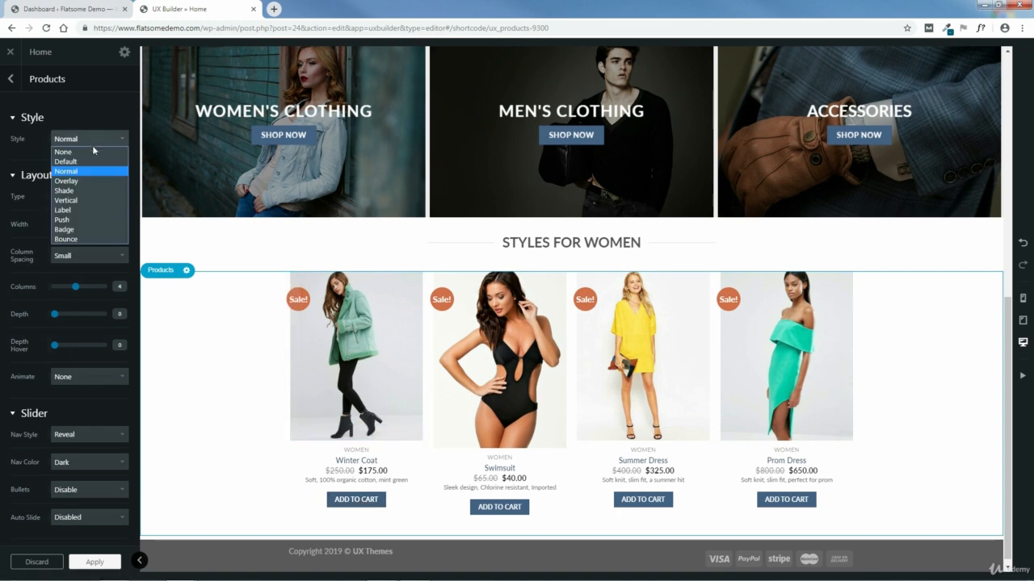
{"action": "left_click", "coordinate": [82, 181]}
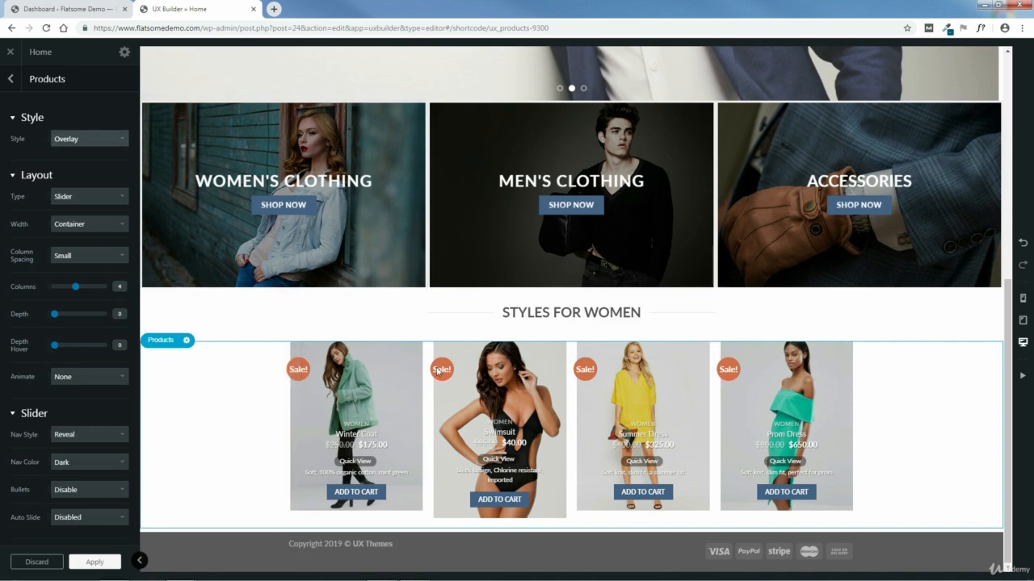
{"action": "left_click", "coordinate": [82, 138]}
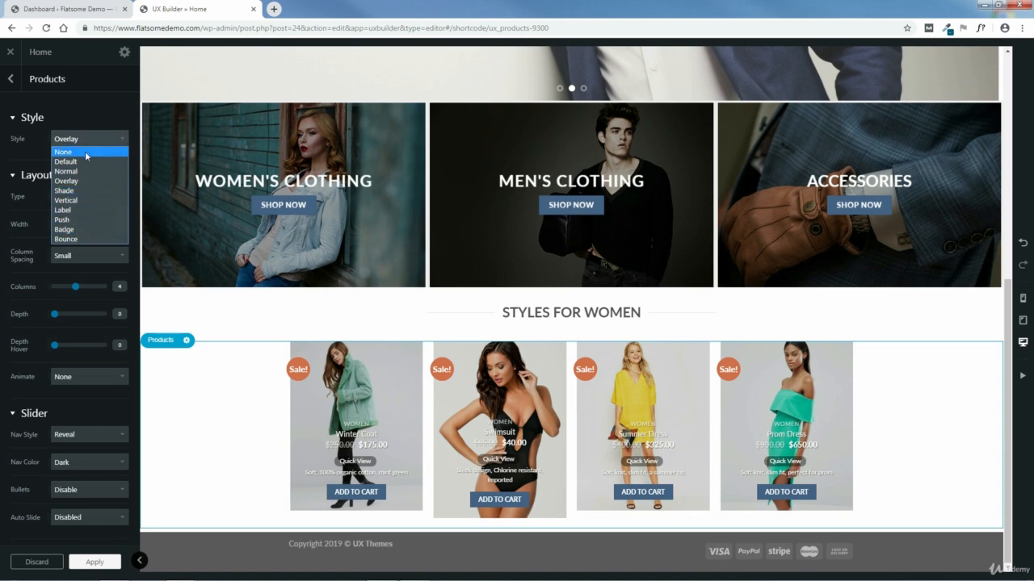
{"action": "left_click", "coordinate": [73, 171]}
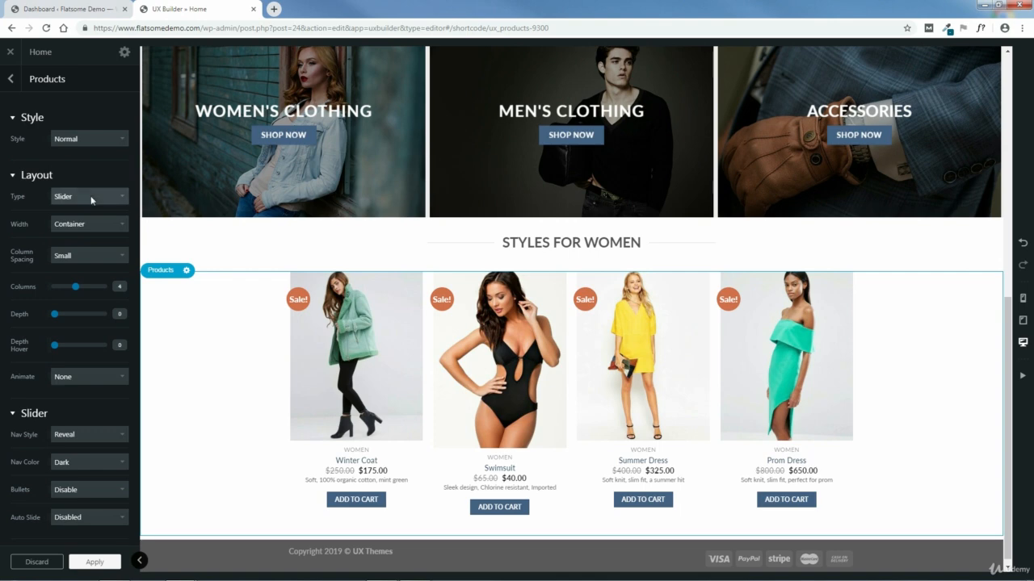
Step: Try the Full Slider and Row layout types on the Products element and review the product rows
{"action": "left_click", "coordinate": [92, 198]}
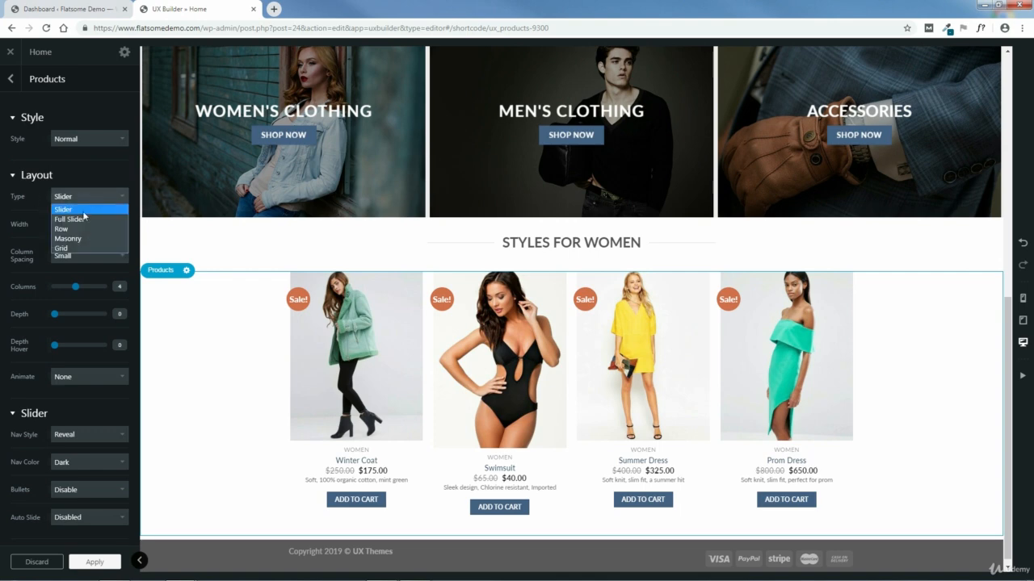
{"action": "left_click", "coordinate": [84, 211]}
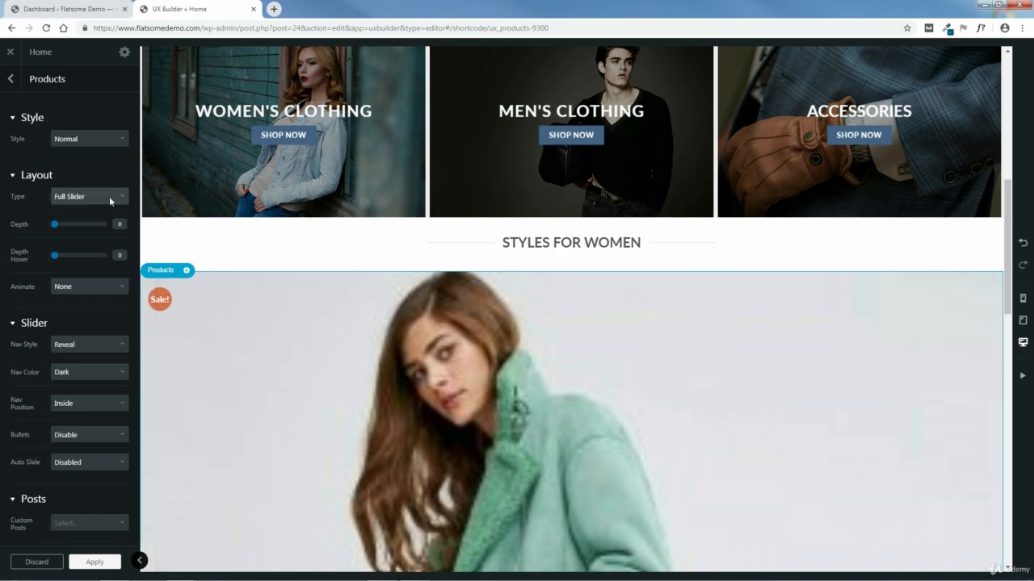
{"action": "left_click", "coordinate": [109, 200]}
{"action": "left_click", "coordinate": [78, 229]}
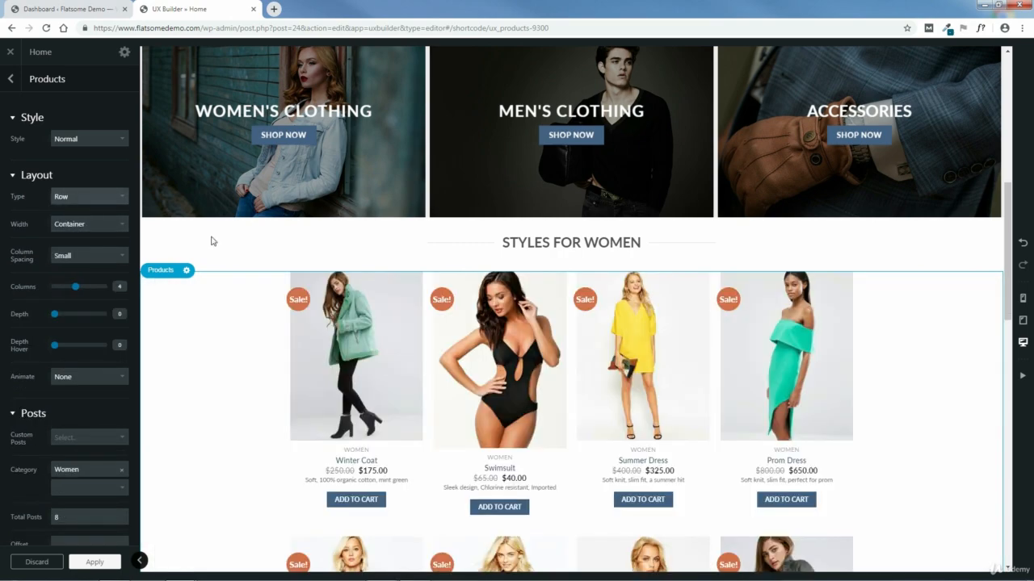
{"action": "left_click_drag", "start_coordinate": [1007, 354], "coordinate": [1023, 378]}
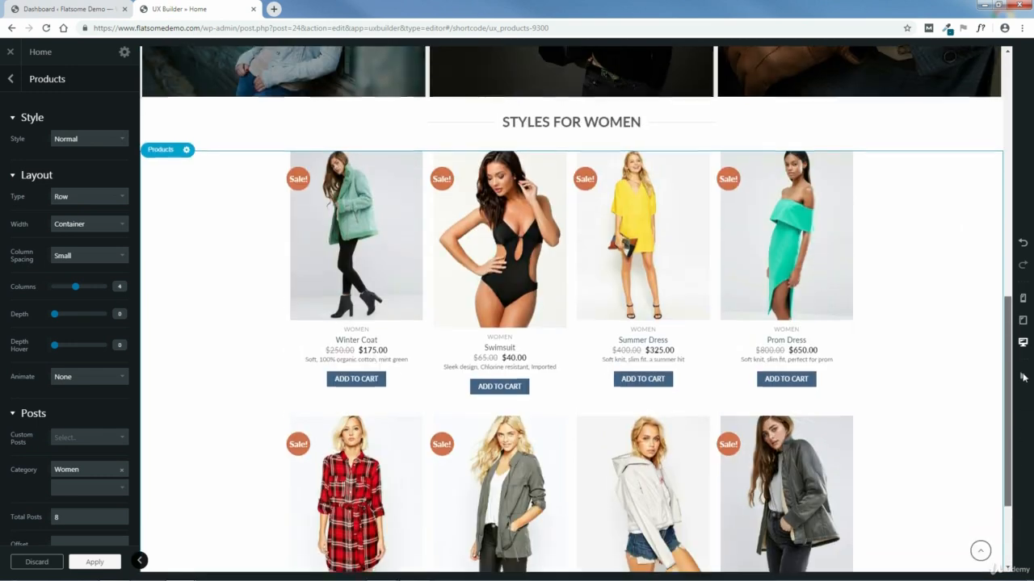
Step: Try the Masonry and Grid layout types on the Products element, then restore the type to Slider
{"action": "left_click", "coordinate": [83, 198]}
{"action": "left_click", "coordinate": [77, 239]}
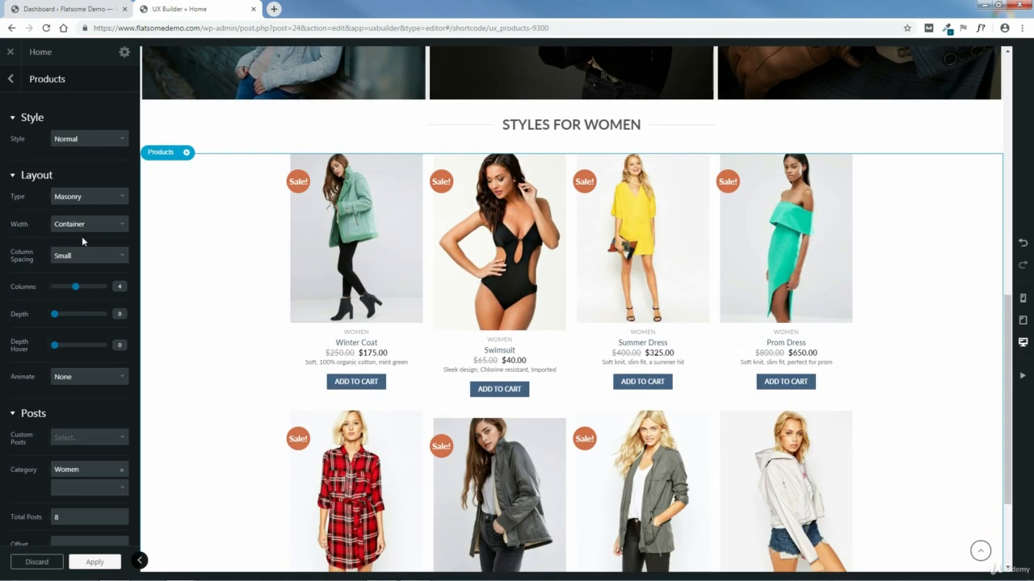
{"action": "left_click_drag", "start_coordinate": [1008, 398], "coordinate": [1008, 439]}
{"action": "left_click", "coordinate": [90, 196]}
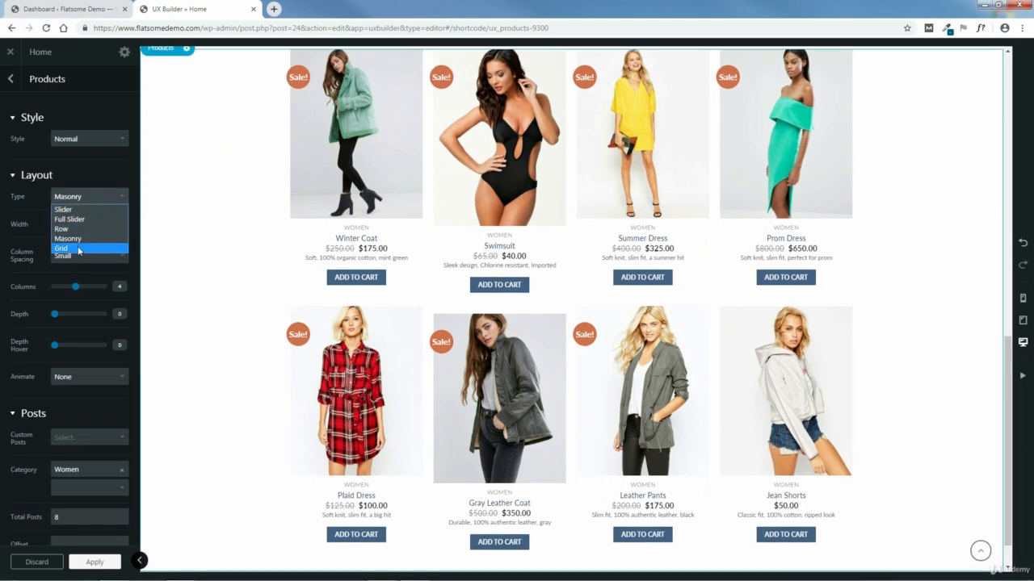
{"action": "left_click", "coordinate": [78, 247]}
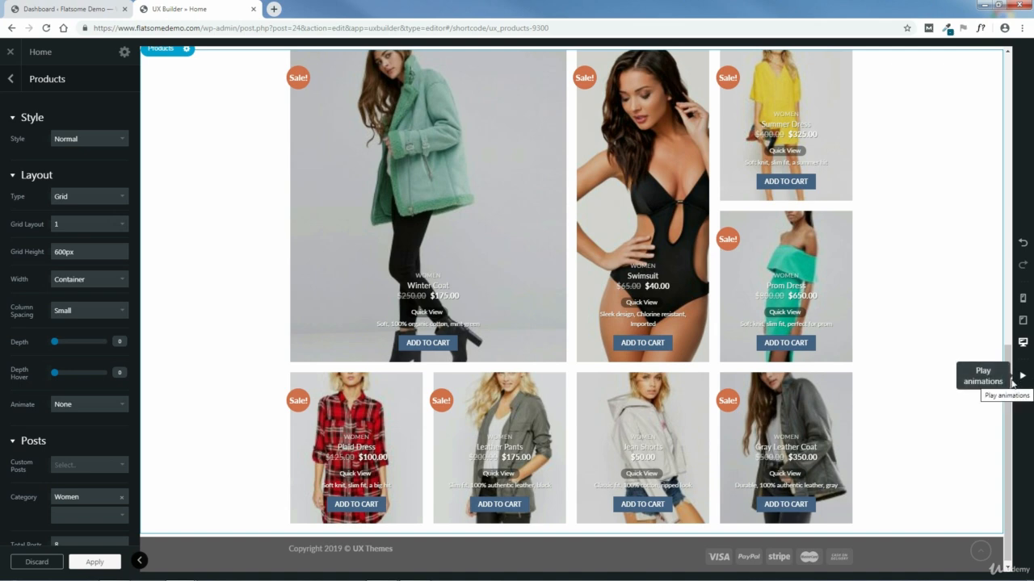
{"action": "left_click_drag", "start_coordinate": [1009, 373], "coordinate": [1011, 321]}
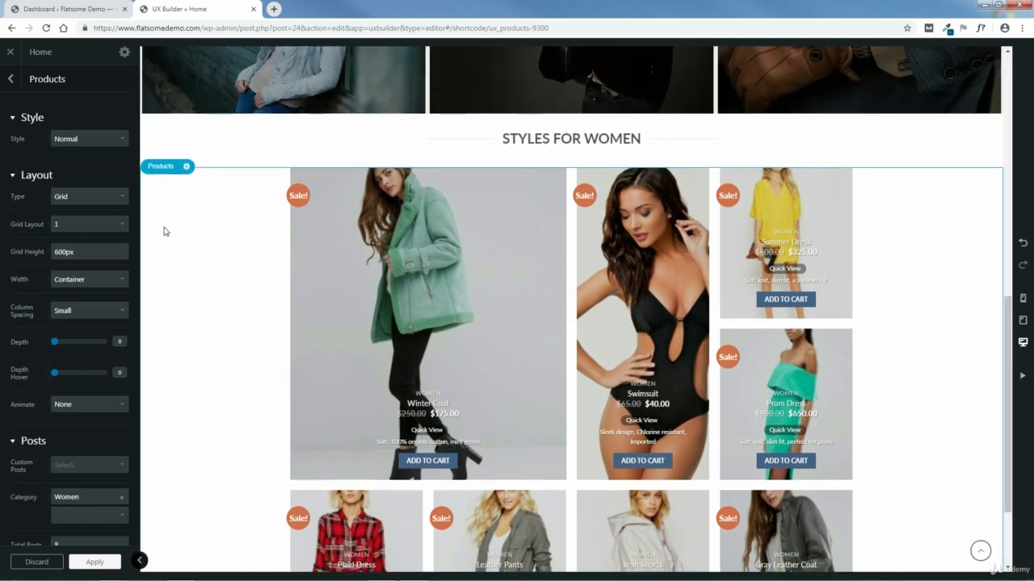
{"action": "left_click", "coordinate": [79, 195]}
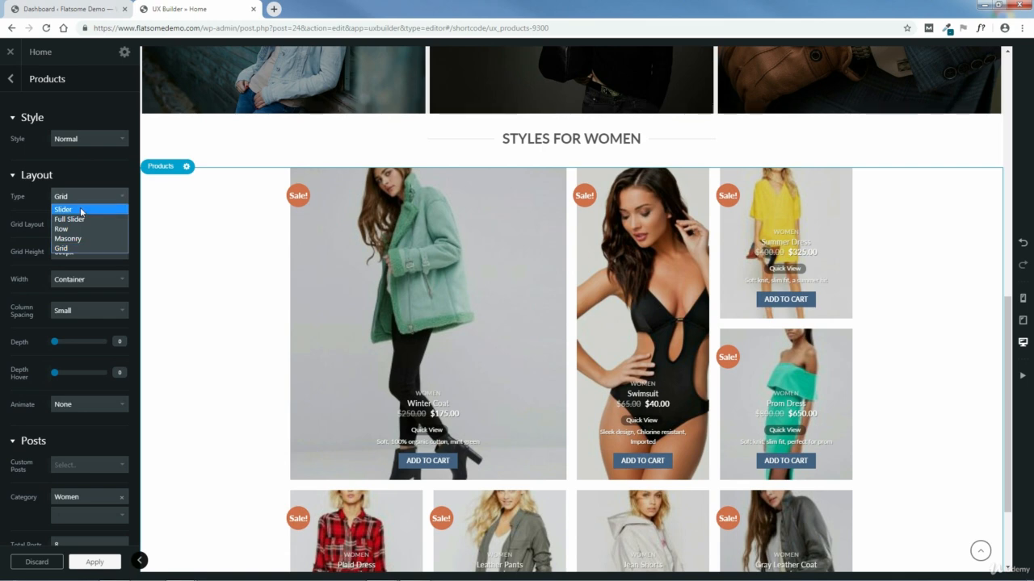
{"action": "left_click", "coordinate": [81, 211]}
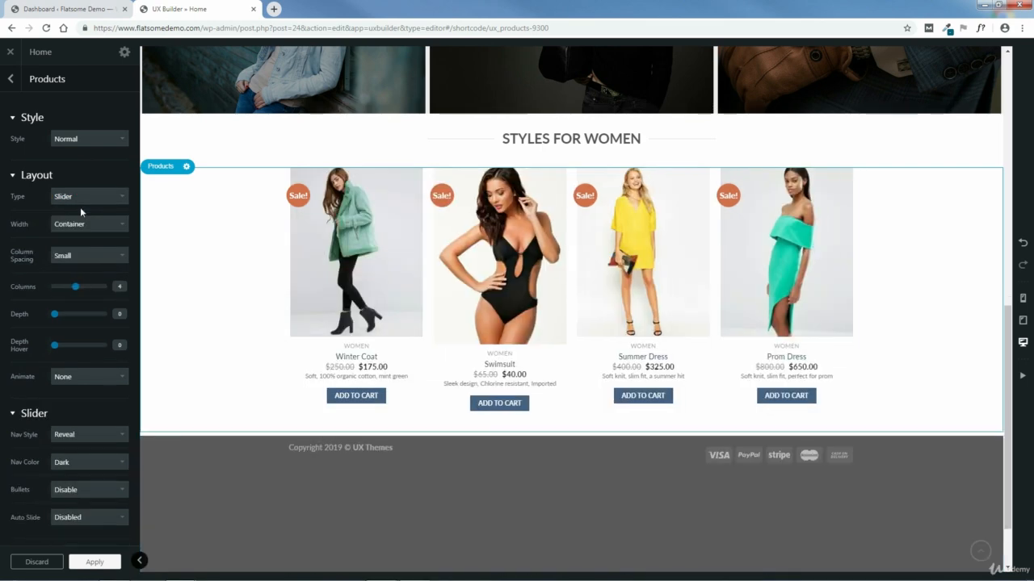
Step: Set the product slider's width to Full Width and its column spacing to Large, trying X Small and Collapse for comparison
{"action": "left_click", "coordinate": [93, 223]}
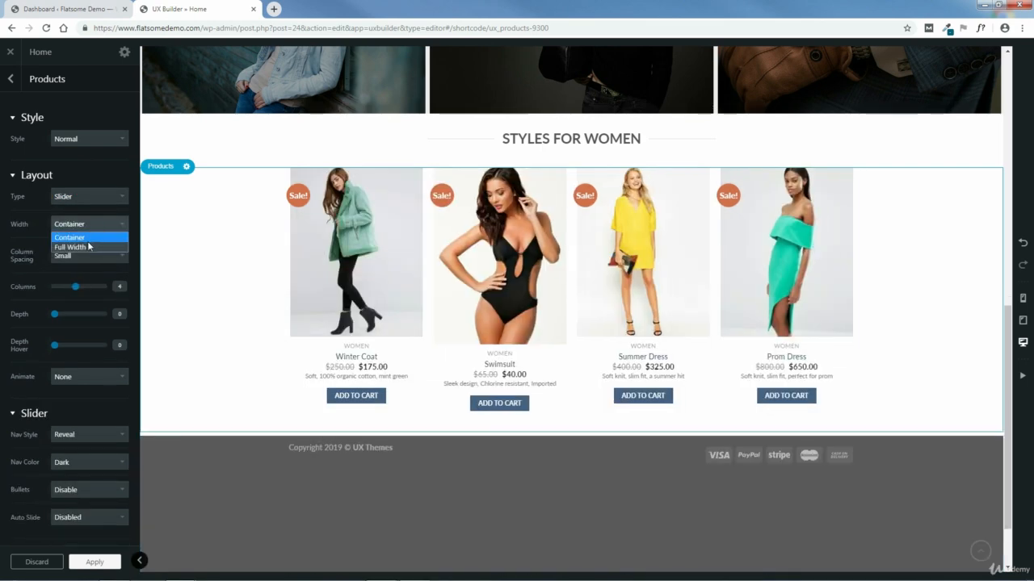
{"action": "left_click", "coordinate": [88, 248]}
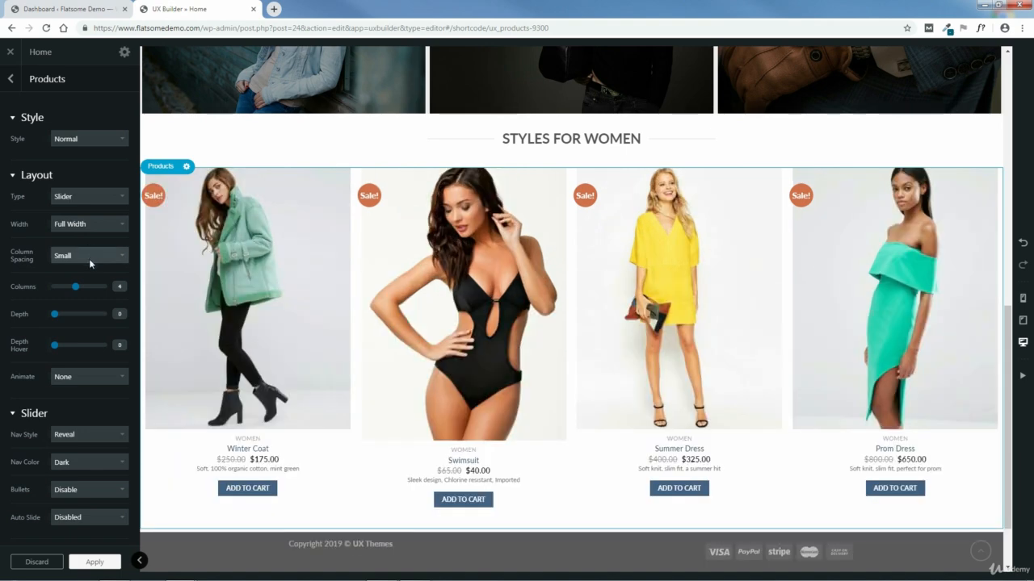
{"action": "left_click", "coordinate": [89, 255]}
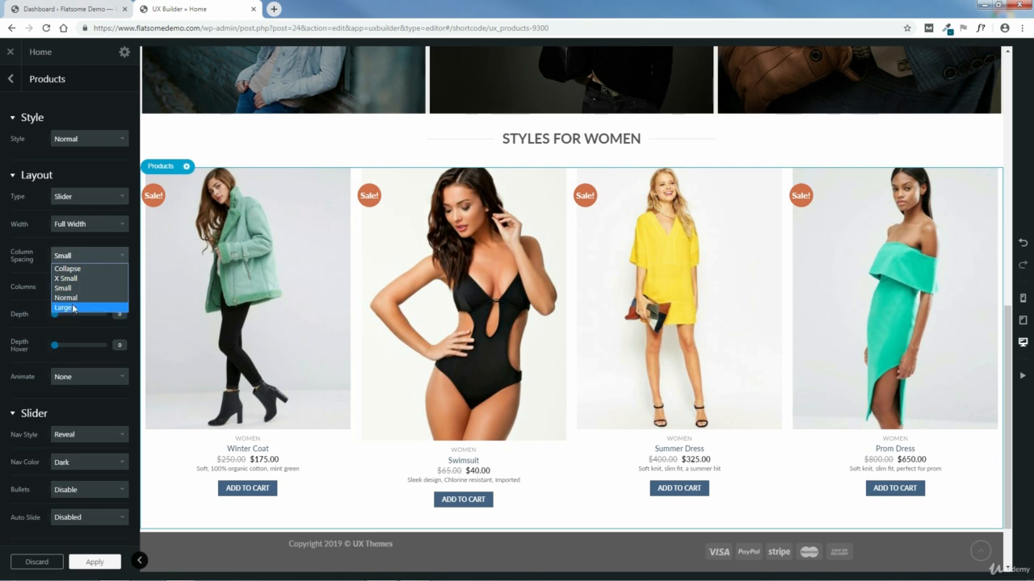
{"action": "left_click", "coordinate": [73, 278]}
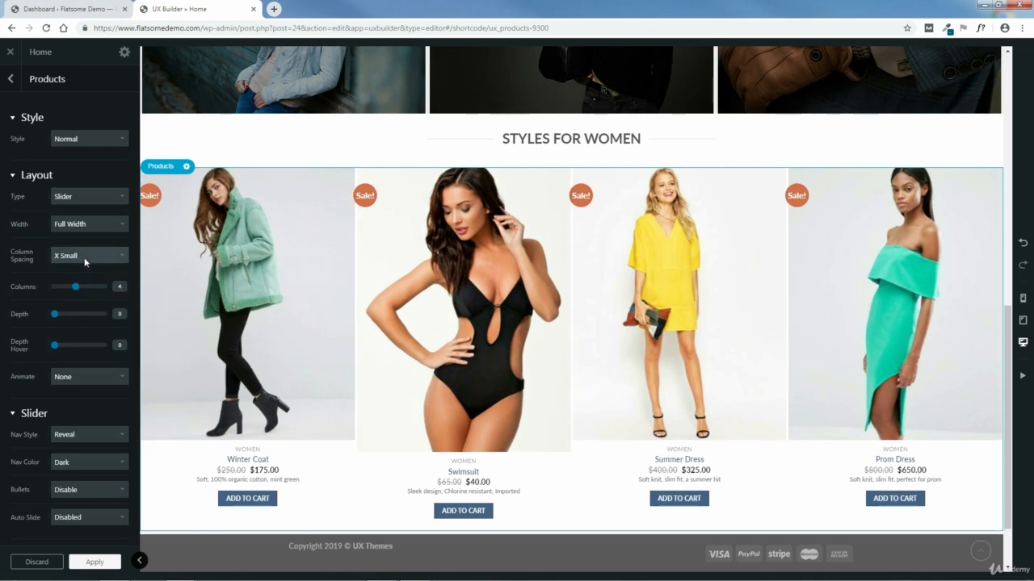
{"action": "left_click", "coordinate": [84, 268]}
{"action": "left_click", "coordinate": [84, 270]}
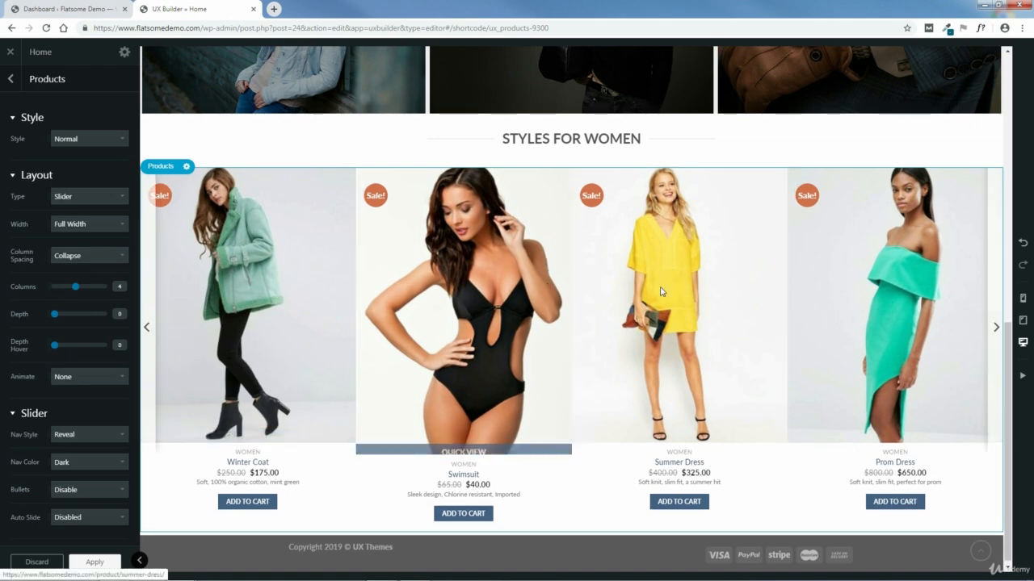
{"action": "left_click", "coordinate": [91, 257]}
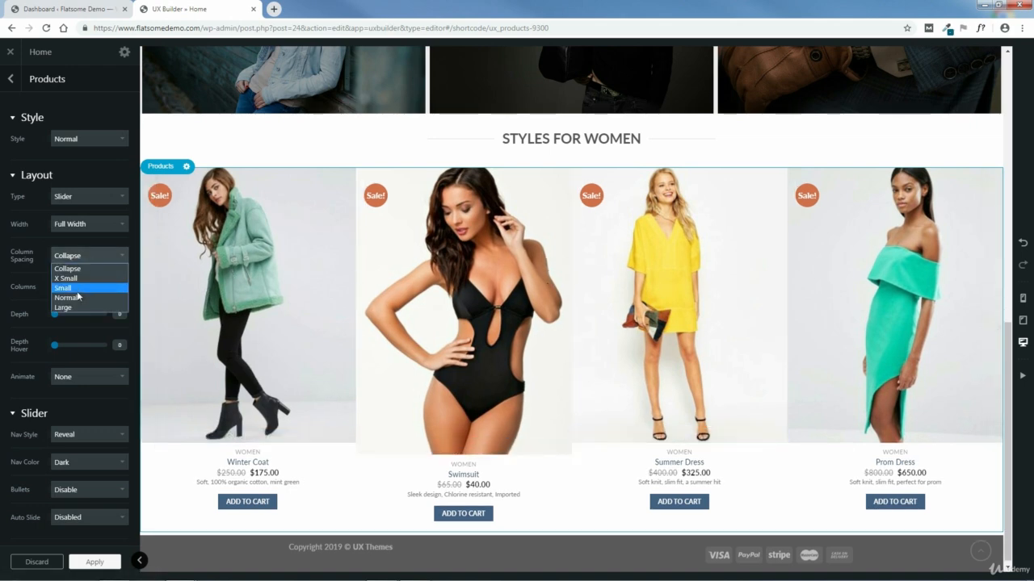
{"action": "left_click", "coordinate": [84, 307]}
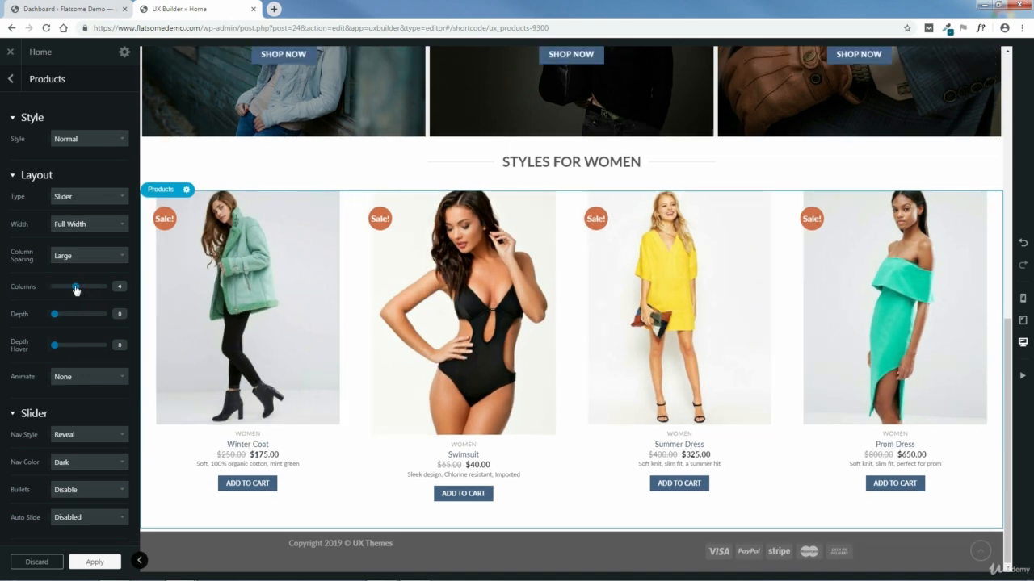
Step: Set the number of columns in the product slider to 6
{"action": "left_click_drag", "start_coordinate": [77, 290], "coordinate": [89, 290]}
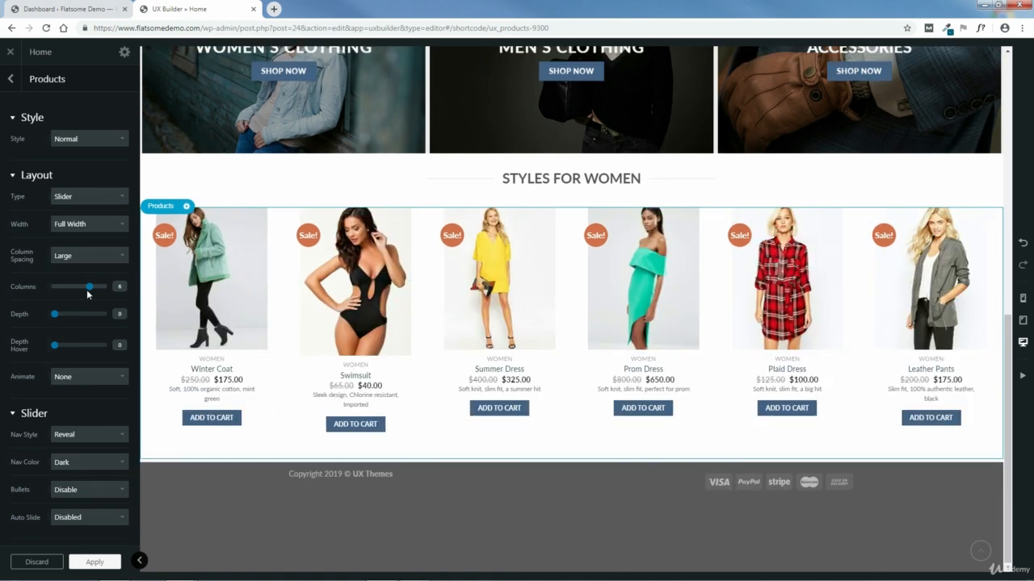
Step: Set the product slider's depth to 1 and its hover depth to 2
{"action": "mouse_move", "coordinate": [91, 293]}
{"action": "left_mouse_down"}
{"action": "mouse_move", "coordinate": [111, 294]}
{"action": "mouse_move", "coordinate": [88, 293]}
{"action": "left_mouse_up"}
{"action": "left_click_drag", "start_coordinate": [55, 315], "coordinate": [65, 318]}
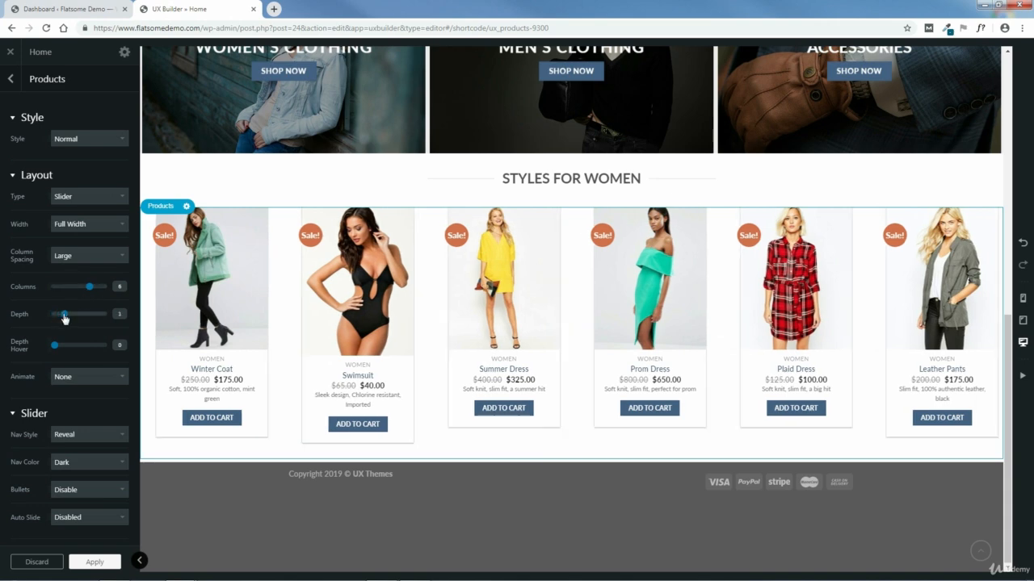
{"action": "scroll", "coordinate": [187, 475], "scroll_direction": "up", "scroll_amount": 1}
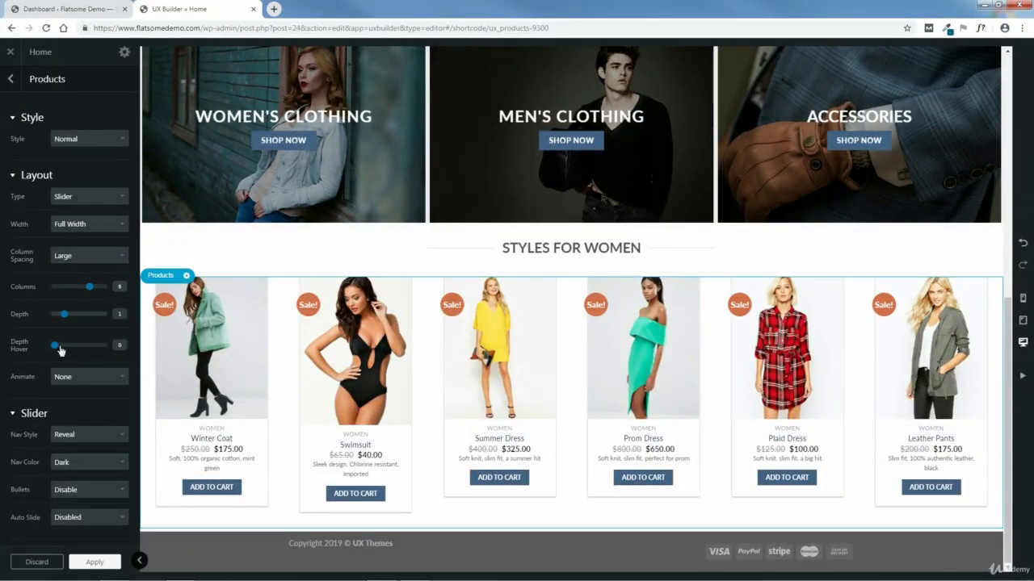
{"action": "left_click_drag", "start_coordinate": [56, 347], "coordinate": [74, 348]}
{"action": "mouse_move", "coordinate": [209, 367]}
Step: Try the Fade In Left and Bounce In animations on the product slider, then restore the animation to None
{"action": "left_click", "coordinate": [120, 377]}
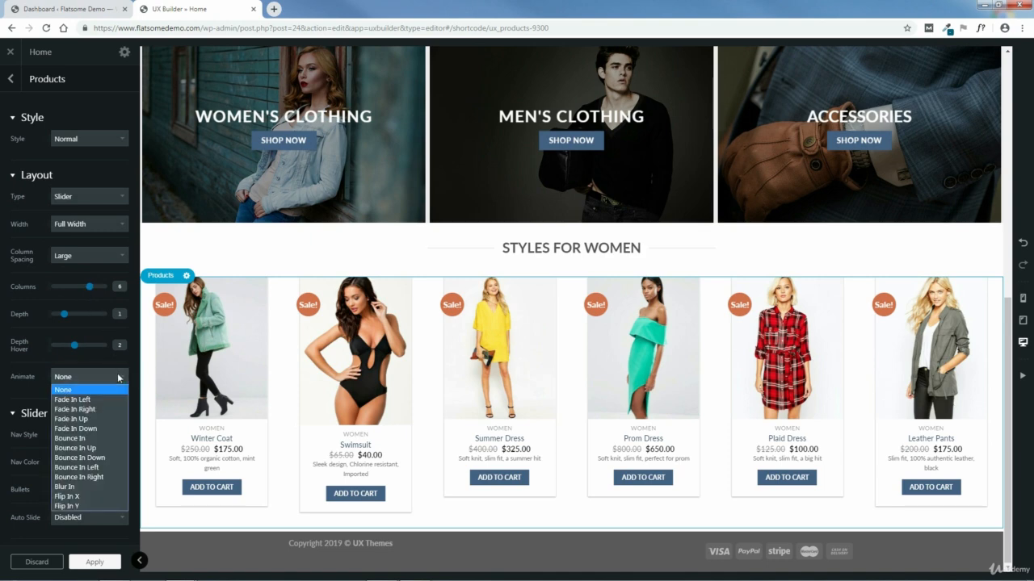
{"action": "left_click", "coordinate": [93, 399]}
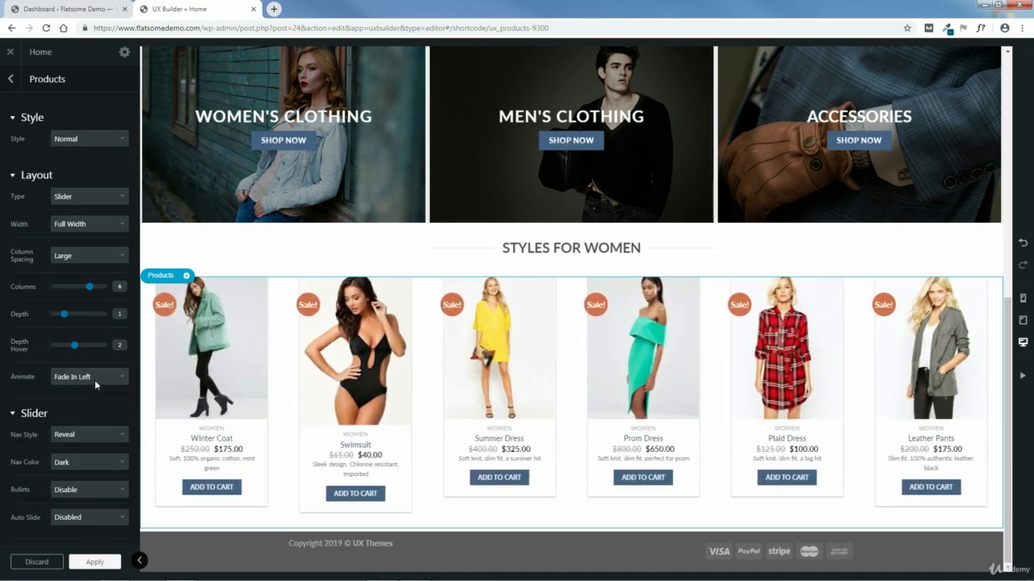
{"action": "left_click", "coordinate": [95, 379]}
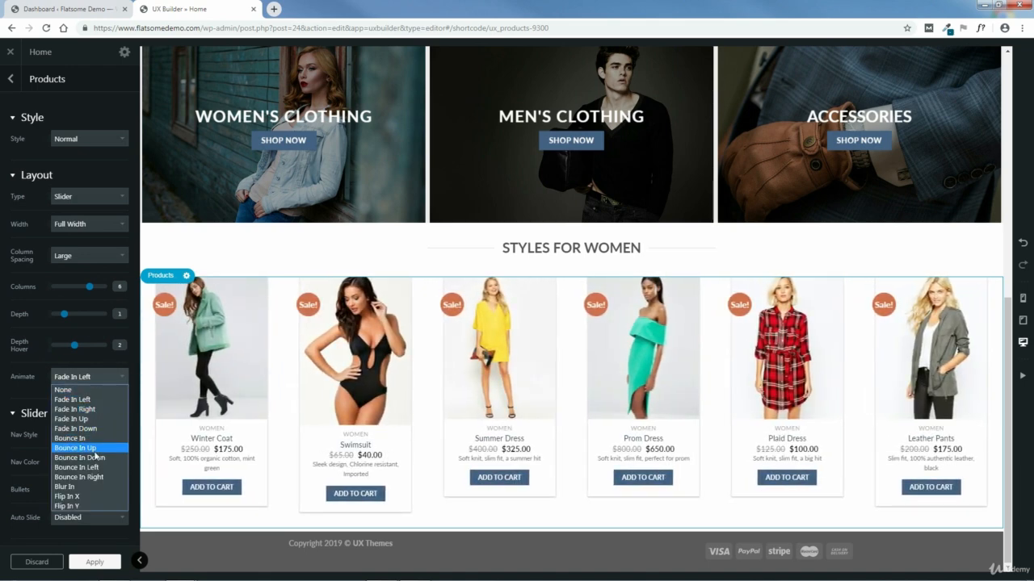
{"action": "left_click", "coordinate": [86, 439]}
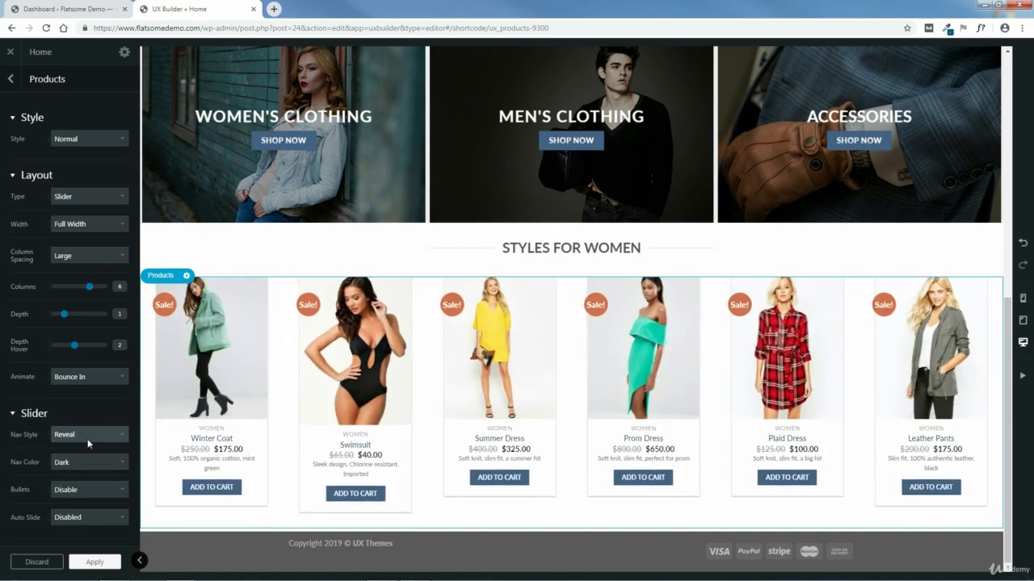
{"action": "left_click", "coordinate": [94, 378]}
{"action": "left_click", "coordinate": [94, 387]}
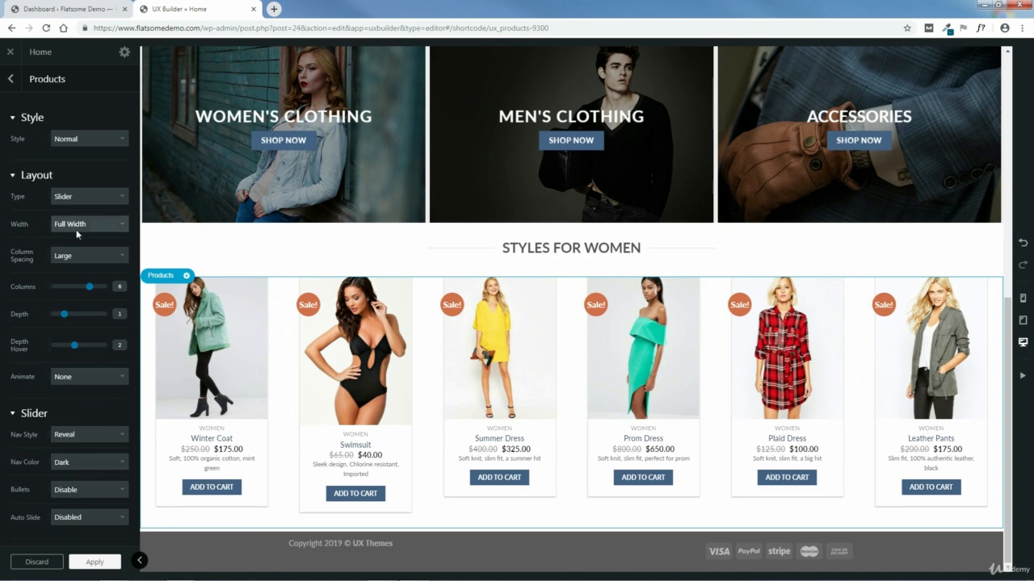
Step: Set the product slider's column spacing to Normal and its navigation style to Circle
{"action": "left_click", "coordinate": [76, 257]}
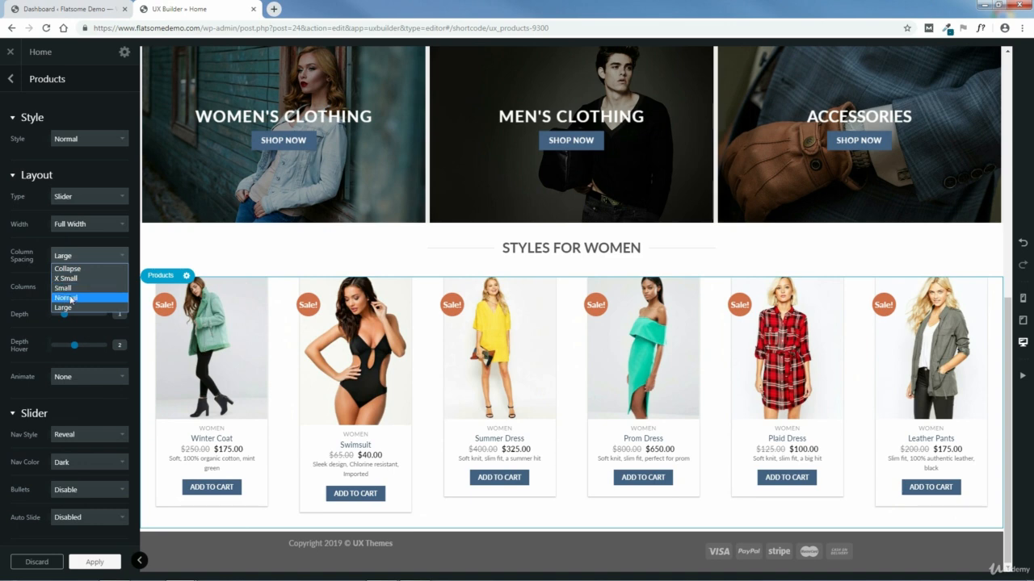
{"action": "left_click", "coordinate": [70, 299]}
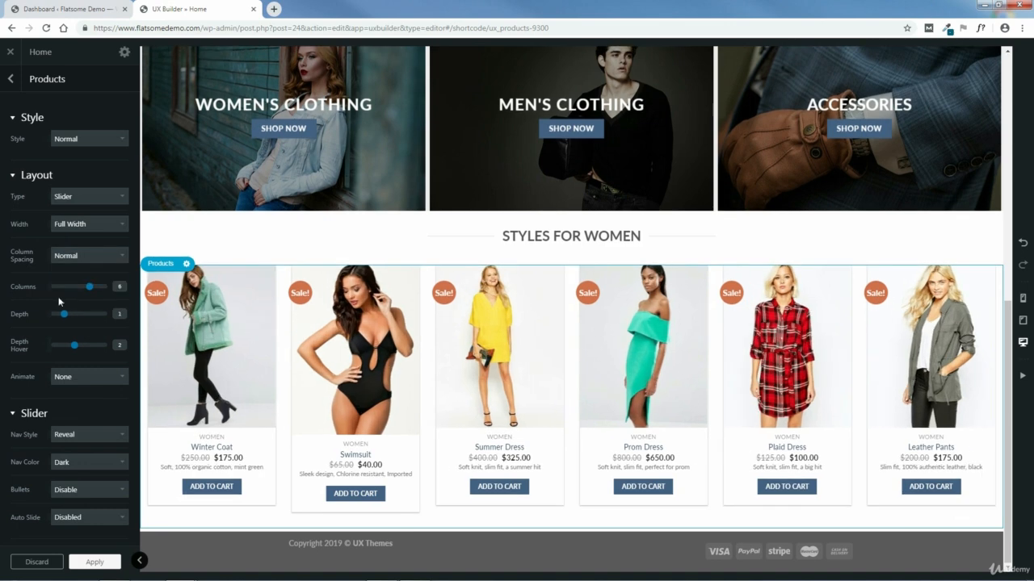
{"action": "scroll", "coordinate": [133, 387], "scroll_direction": "down", "scroll_amount": 5}
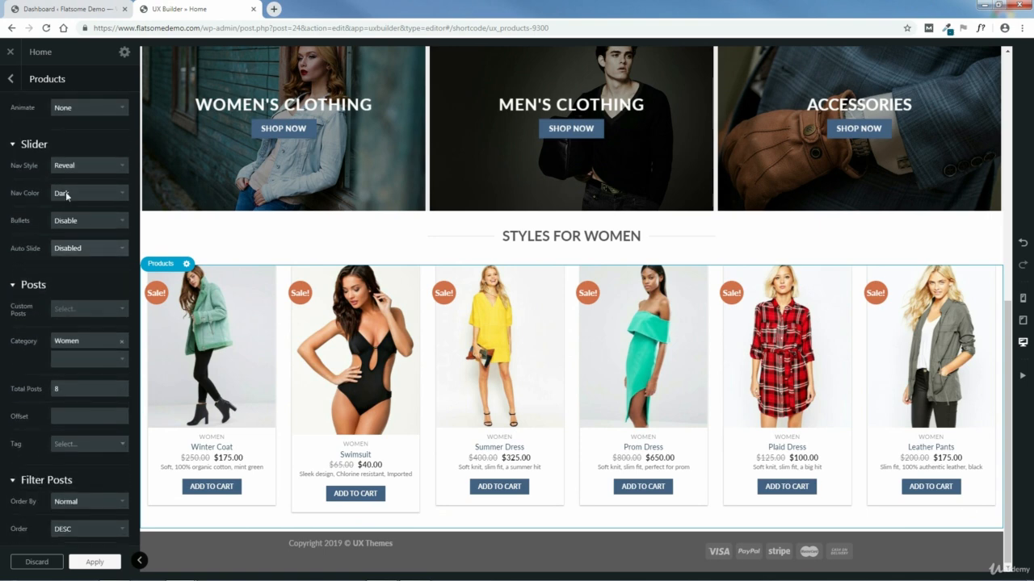
{"action": "mouse_move", "coordinate": [202, 339]}
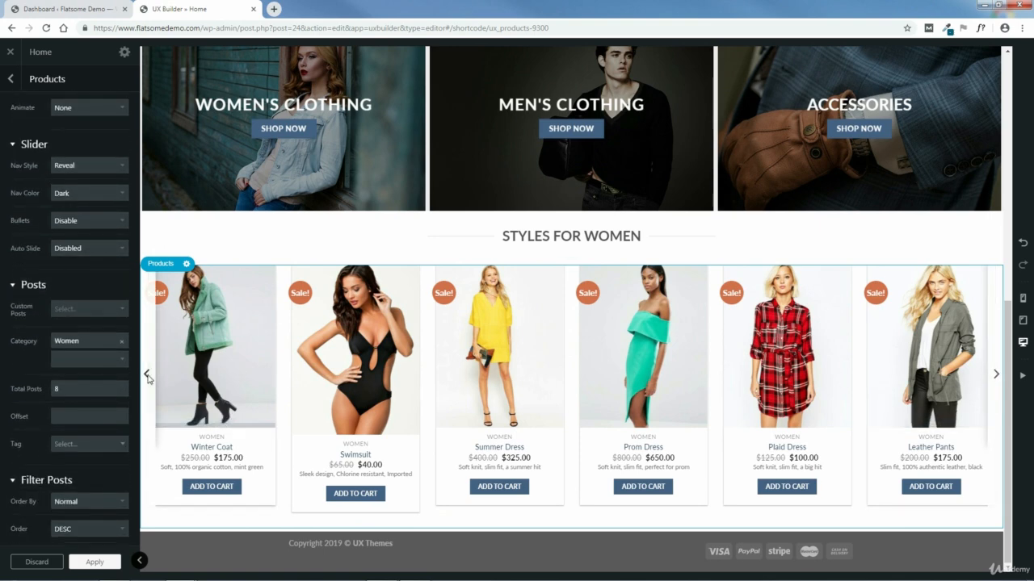
{"action": "left_click", "coordinate": [63, 166]}
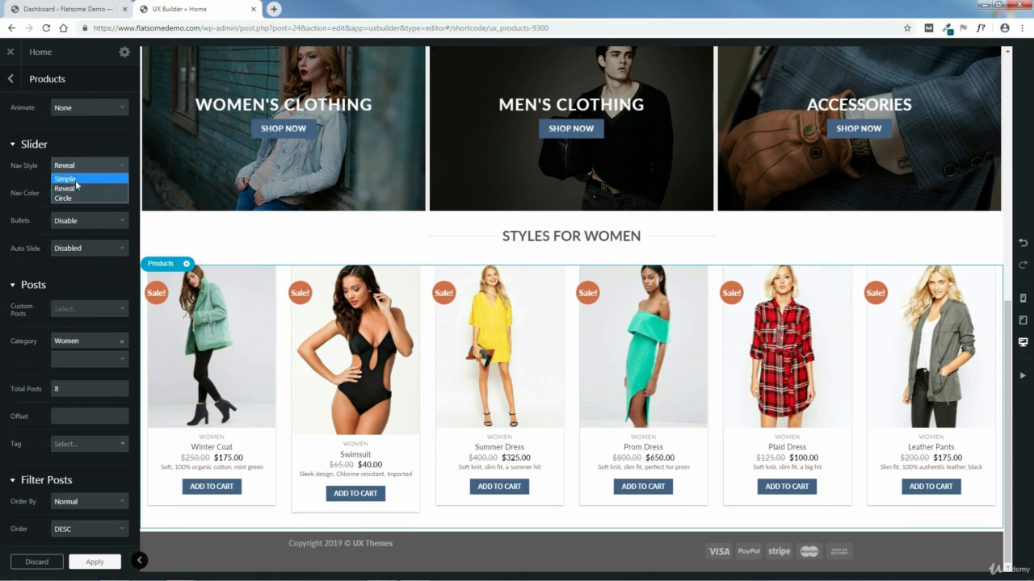
{"action": "left_click", "coordinate": [78, 198]}
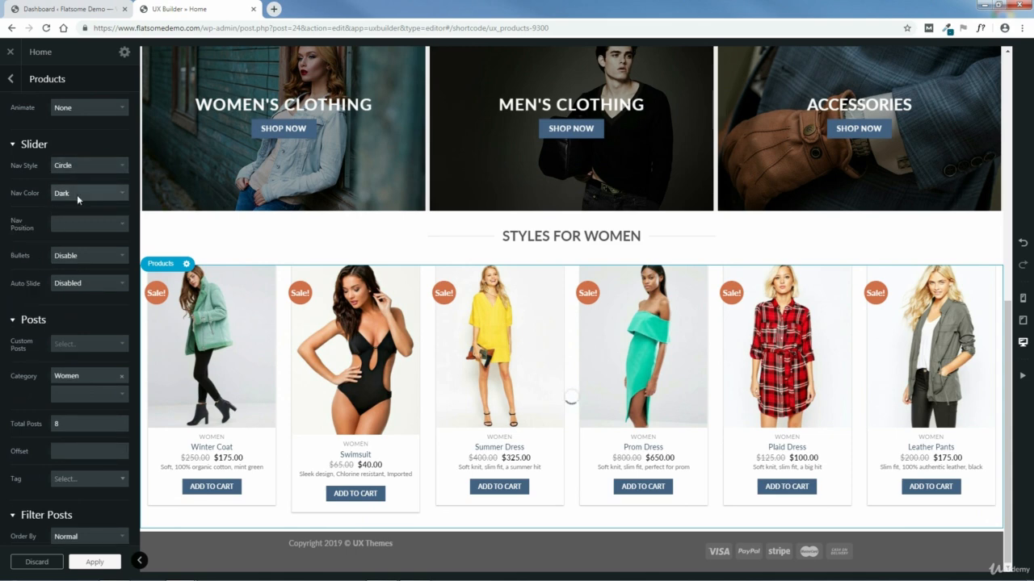
{"action": "mouse_move", "coordinate": [975, 356]}
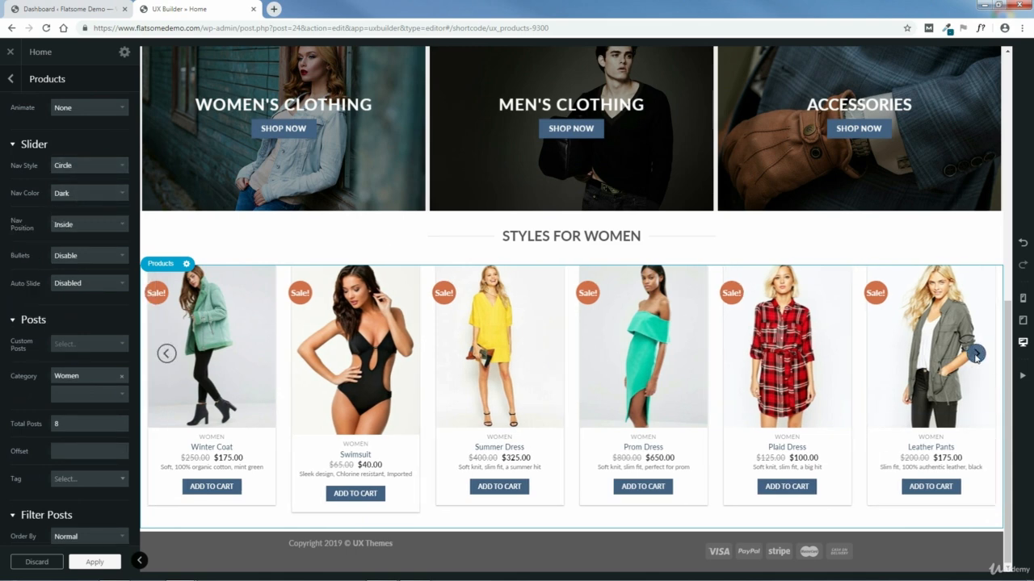
Step: Try the Light navigation color on the slider arrows, then restore it to Dark
{"action": "left_click", "coordinate": [71, 197]}
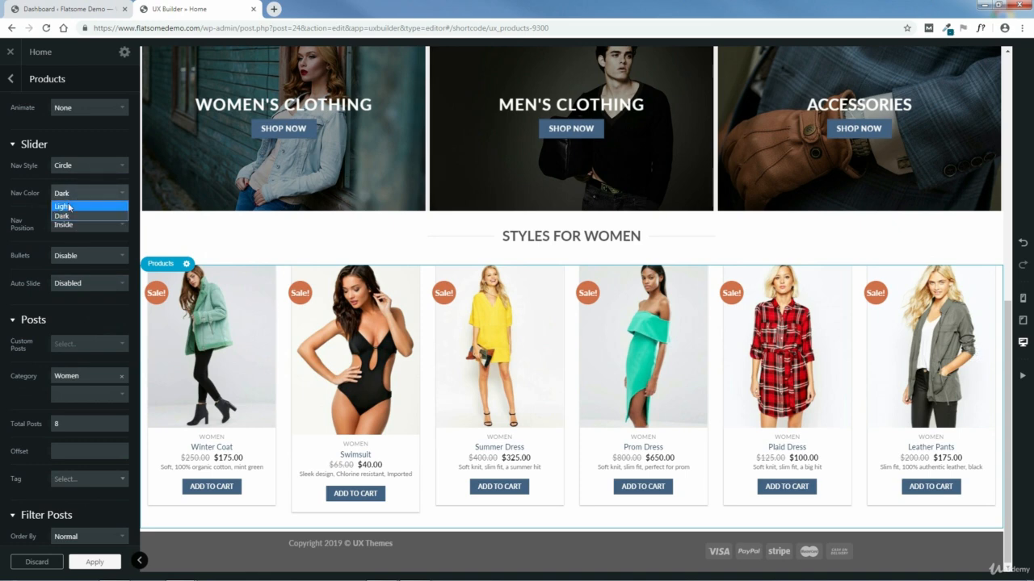
{"action": "left_click", "coordinate": [69, 207]}
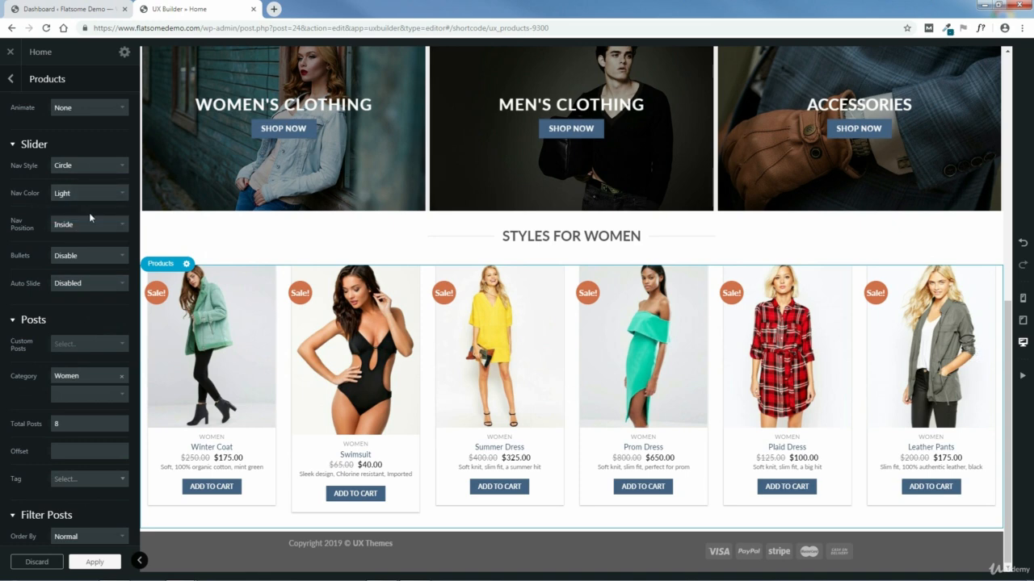
{"action": "mouse_move", "coordinate": [705, 362]}
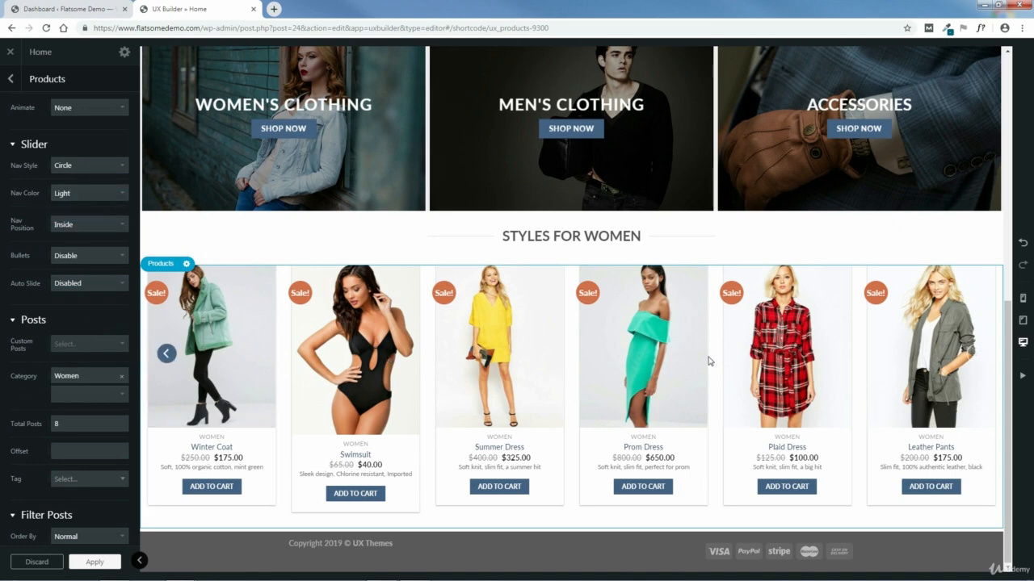
{"action": "left_click", "coordinate": [75, 195]}
{"action": "left_click", "coordinate": [76, 215]}
Step: Try auto slide intervals of 2 sec. and 6 sec. on the product slider, then return auto slide to Disabled
{"action": "left_click", "coordinate": [92, 285]}
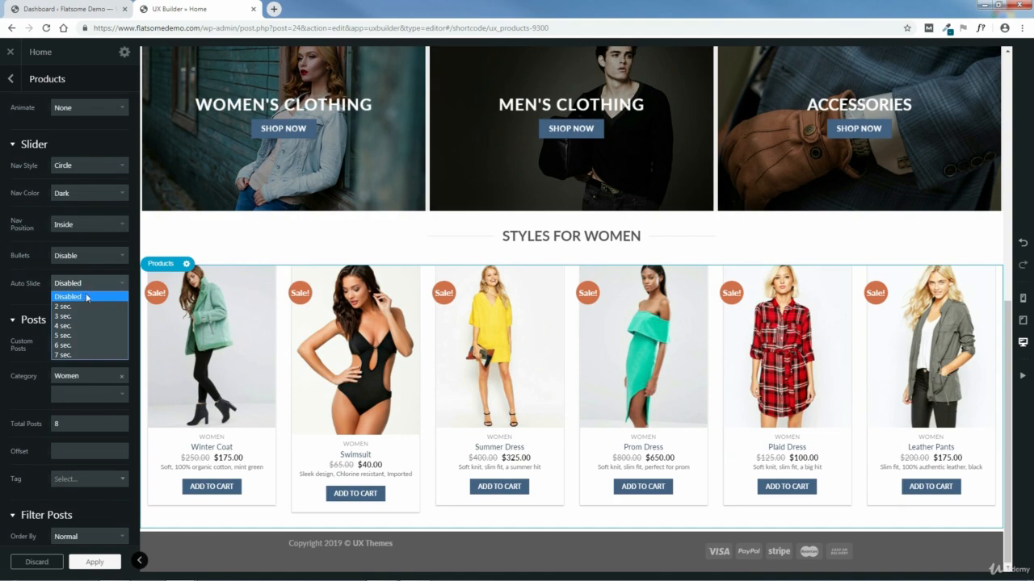
{"action": "left_click", "coordinate": [80, 308]}
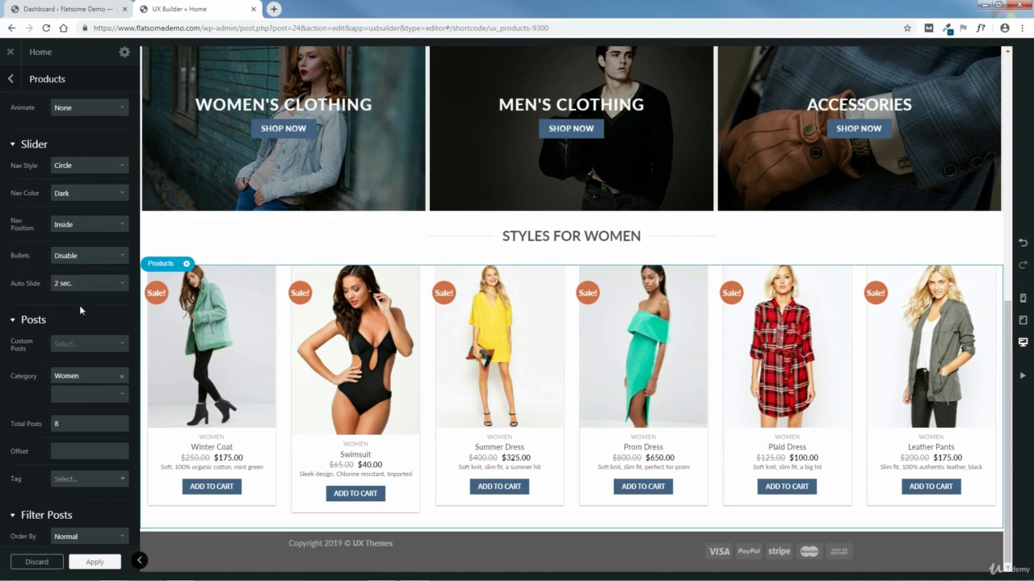
{"action": "left_click", "coordinate": [86, 283]}
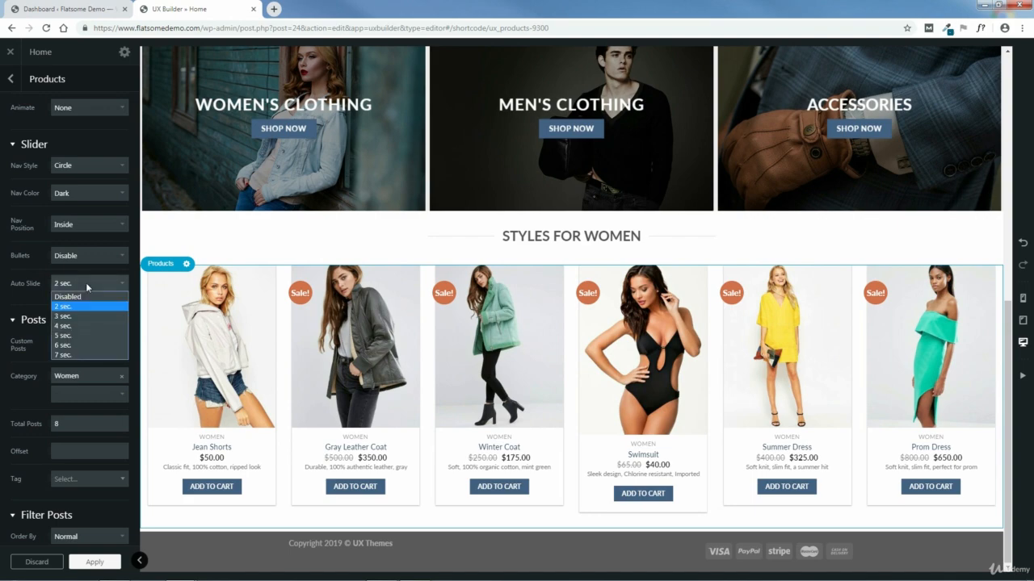
{"action": "left_click", "coordinate": [81, 346]}
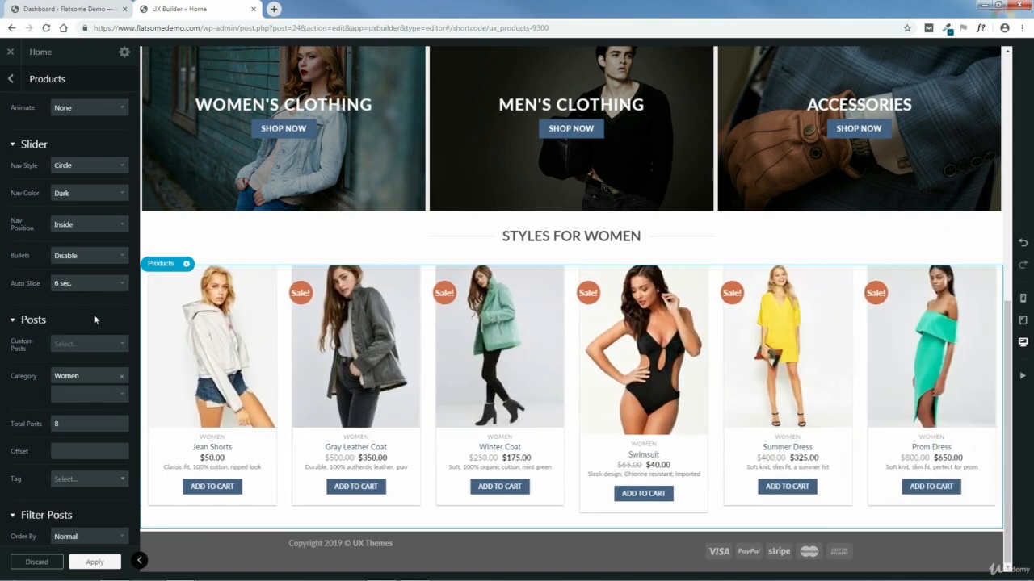
{"action": "left_click", "coordinate": [87, 282]}
{"action": "left_click", "coordinate": [84, 297]}
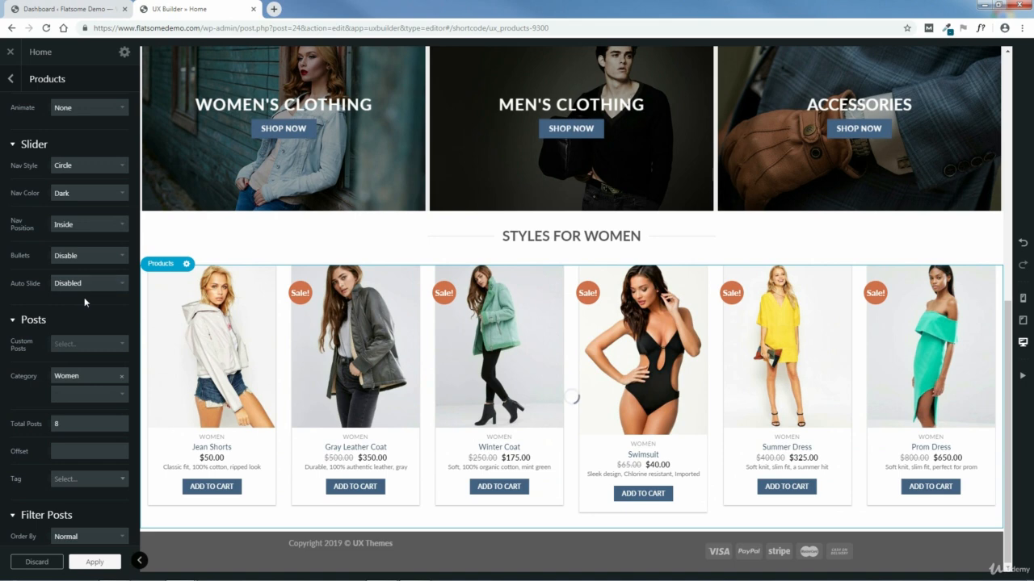
Step: Remove the Women category filter and pick Ripped Jeans, Leather Pants and Plaid Dress as the slider's custom posts
{"action": "scroll", "coordinate": [97, 327], "scroll_direction": "down", "scroll_amount": 3}
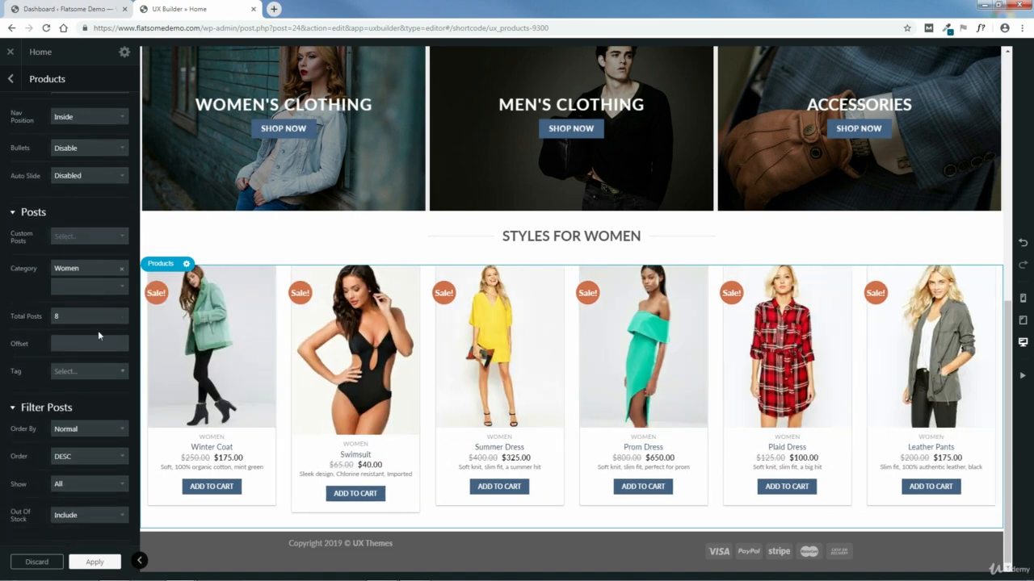
{"action": "left_click", "coordinate": [122, 270]}
{"action": "left_click", "coordinate": [94, 237]}
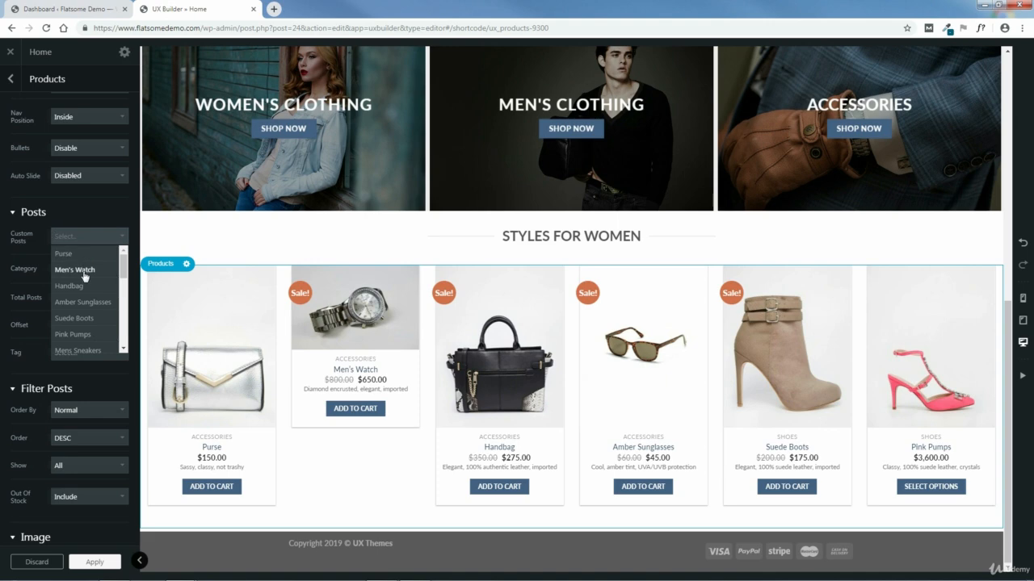
{"action": "left_click_drag", "start_coordinate": [122, 273], "coordinate": [123, 347]}
{"action": "left_click", "coordinate": [83, 329]}
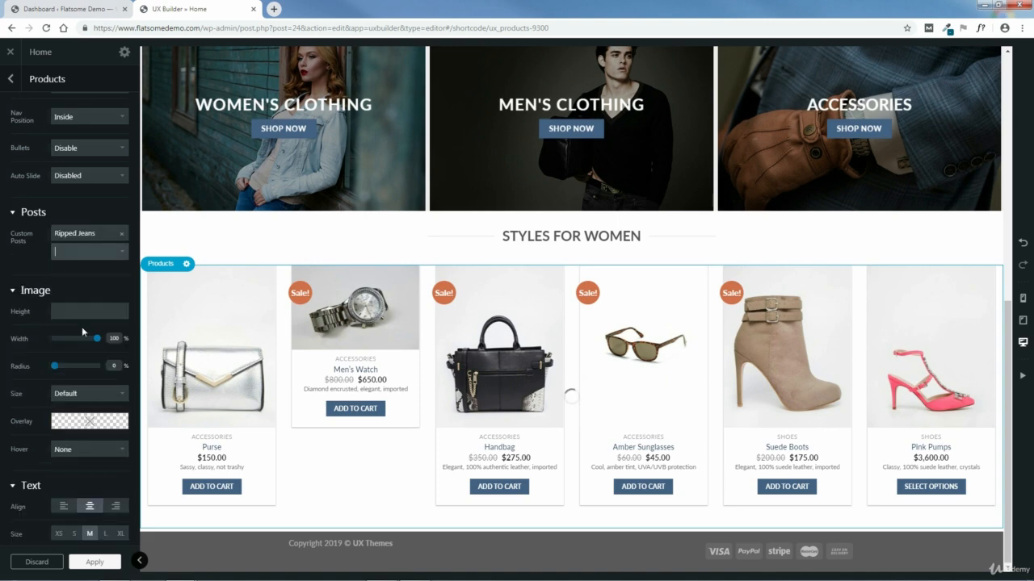
{"action": "left_click", "coordinate": [101, 252]}
{"action": "left_click", "coordinate": [82, 281]}
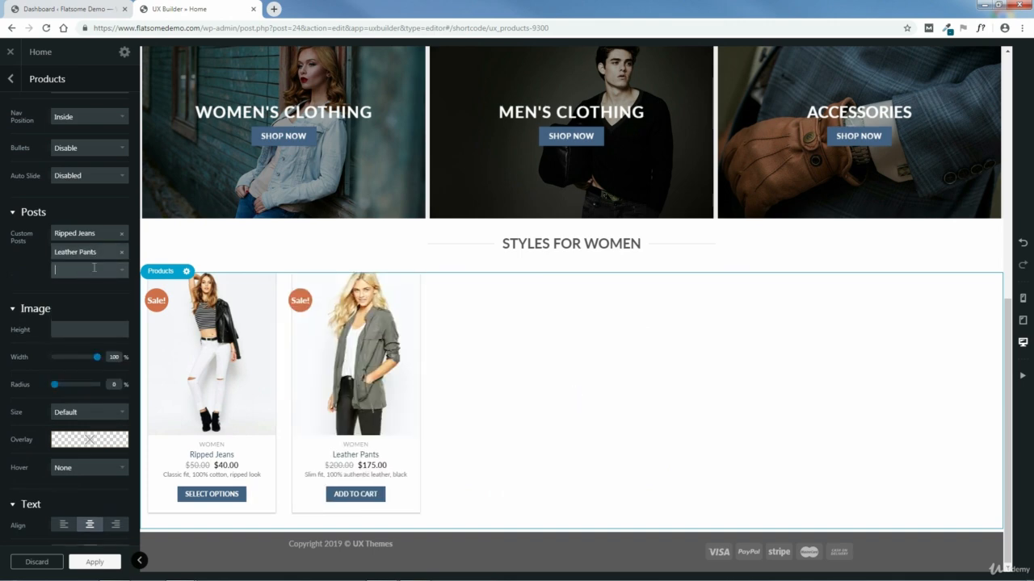
{"action": "left_click", "coordinate": [93, 271]}
{"action": "left_click", "coordinate": [90, 287]}
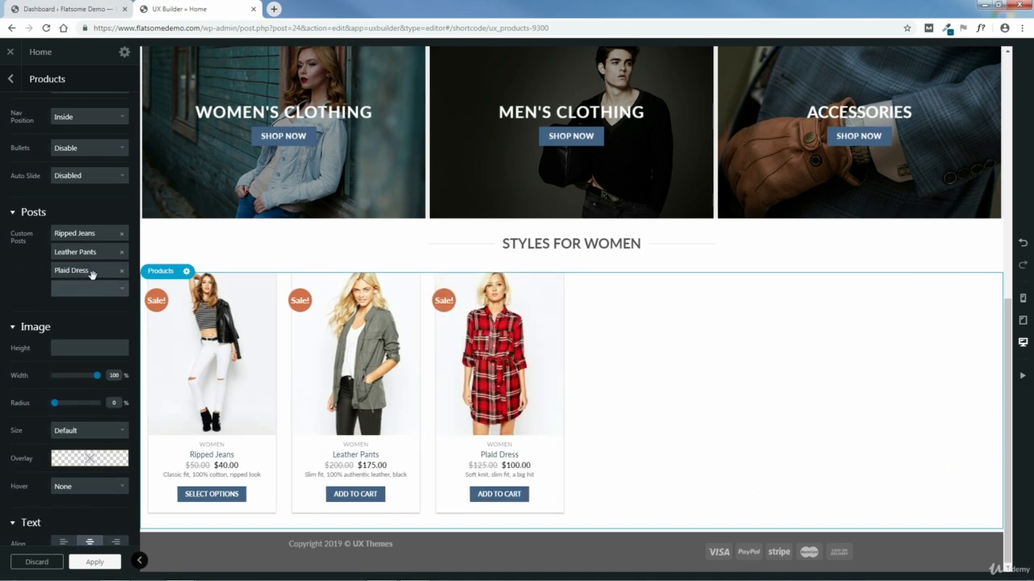
Step: Remove all three custom posts from the product slider and restore its category filter to Women
{"action": "left_click", "coordinate": [122, 233]}
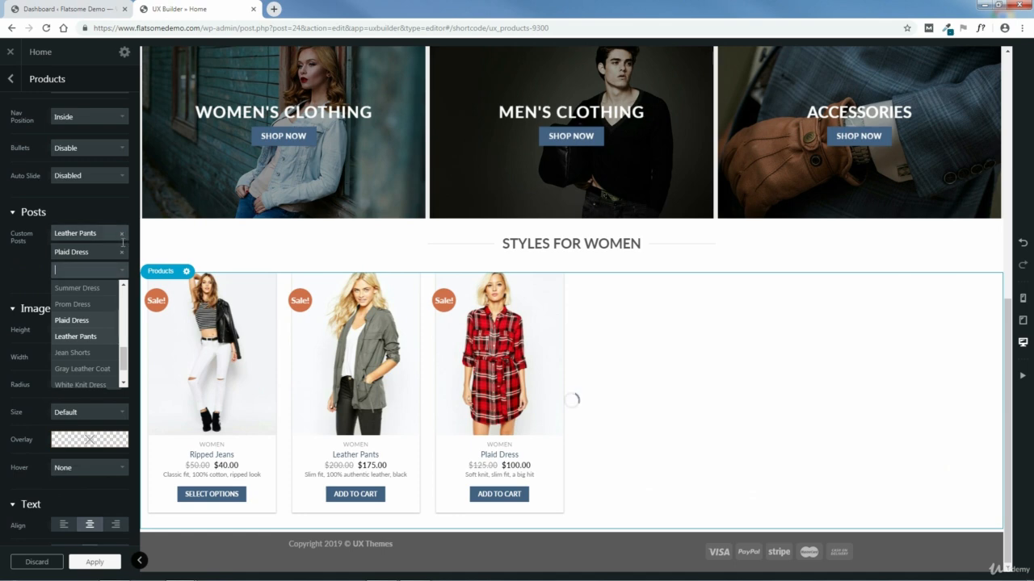
{"action": "left_click", "coordinate": [121, 234]}
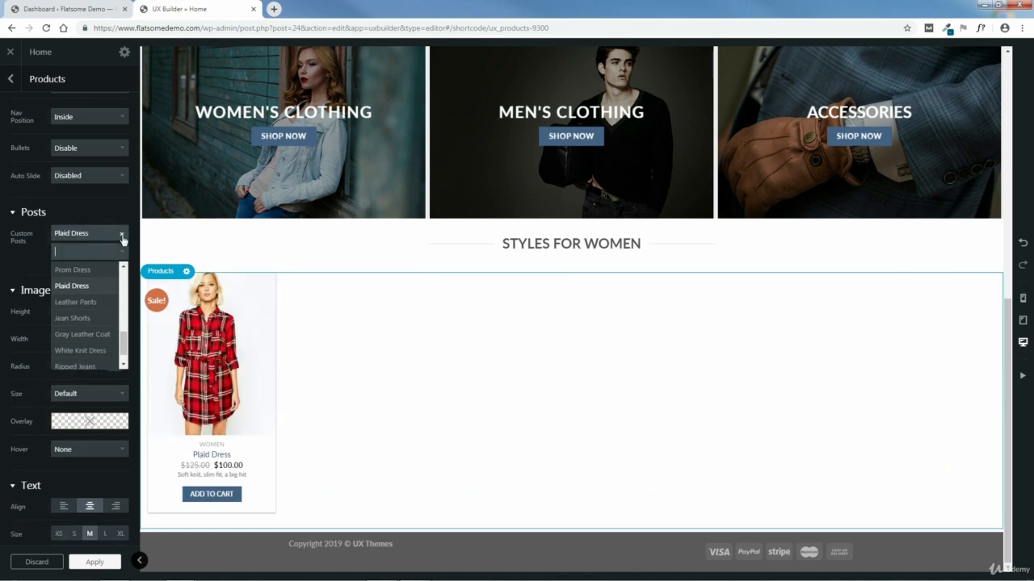
{"action": "left_click", "coordinate": [122, 234]}
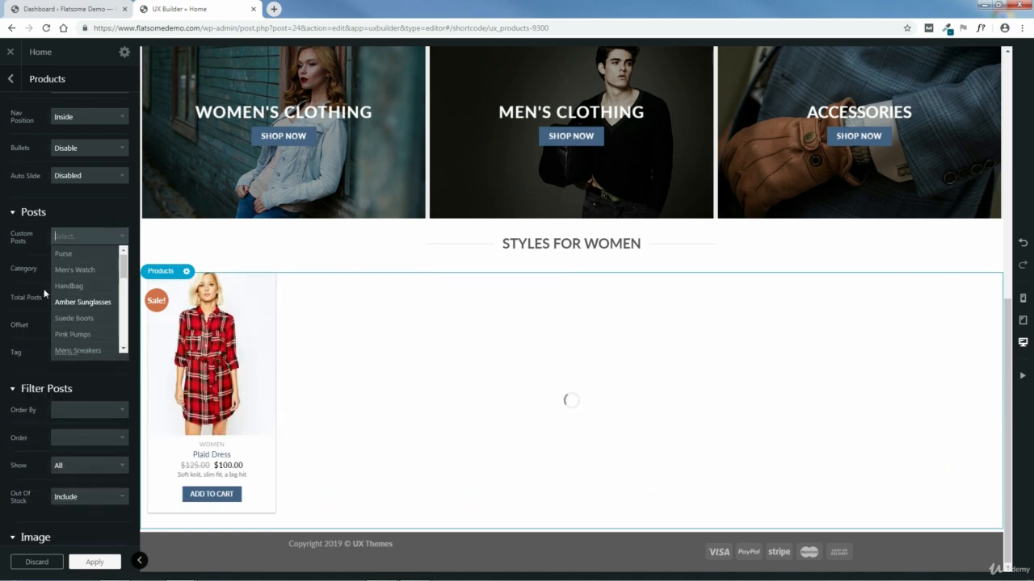
{"action": "left_click", "coordinate": [109, 273]}
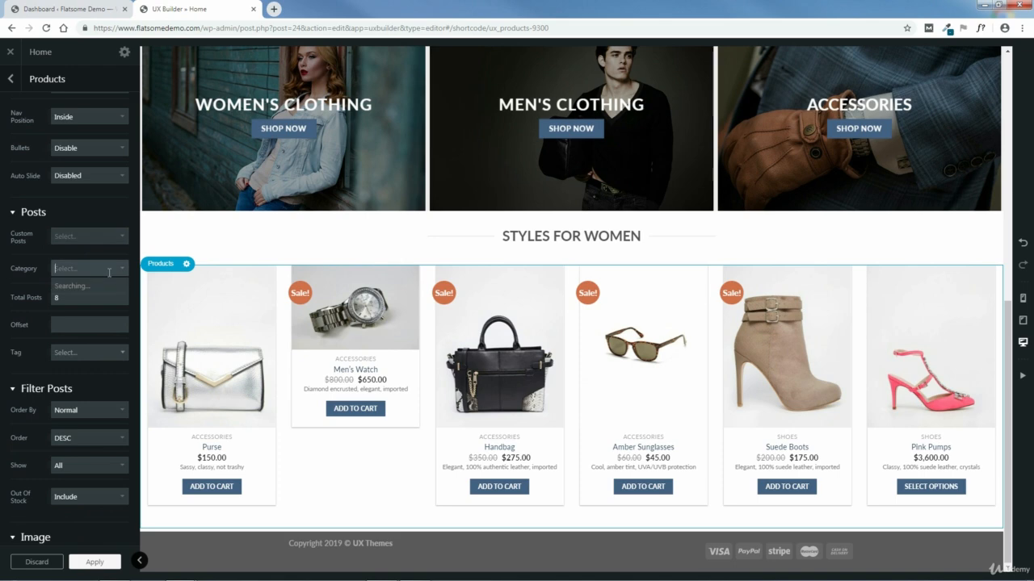
{"action": "left_click", "coordinate": [75, 320]}
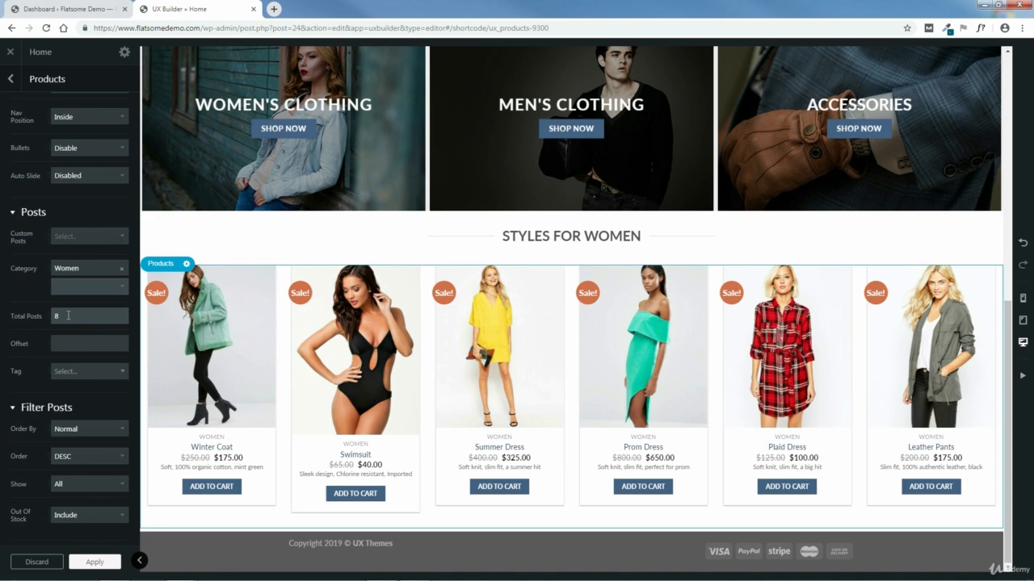
Step: Set the slider's total posts to 12 and page through the products to check them
{"action": "double_click", "coordinate": [69, 316]}
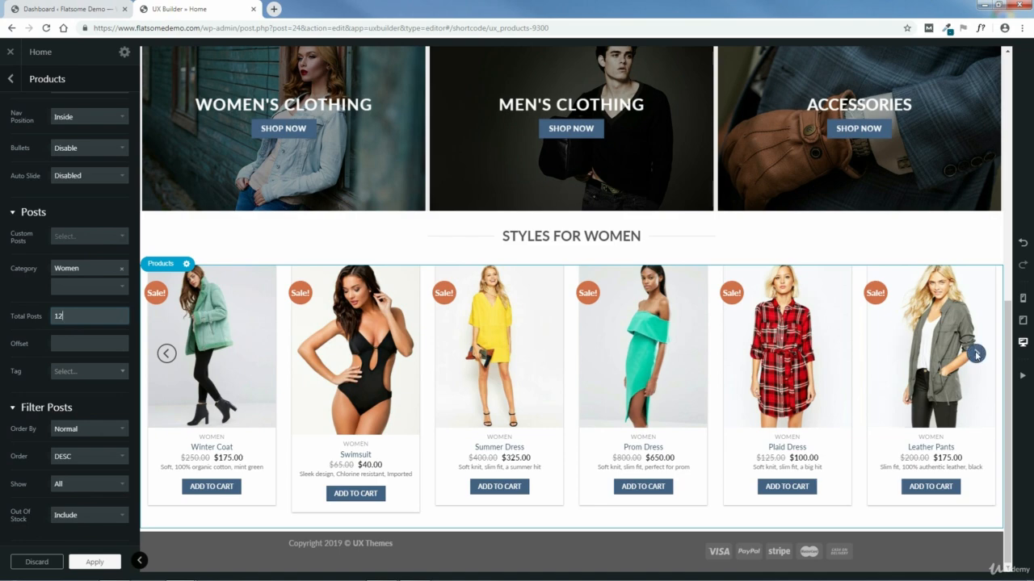
{"action": "left_click", "coordinate": [975, 355]}
{"action": "left_click", "coordinate": [976, 355]}
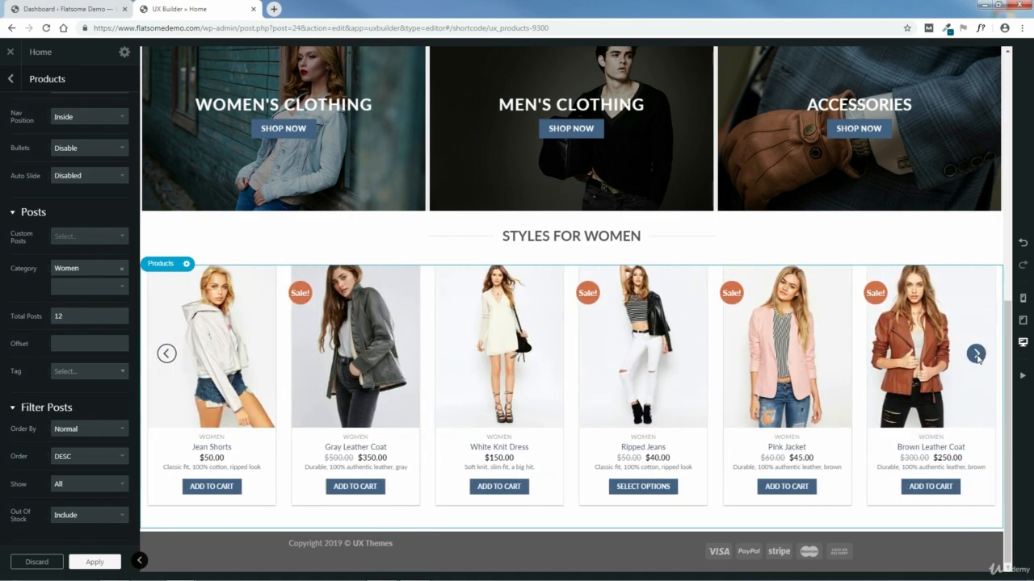
{"action": "left_click", "coordinate": [975, 355]}
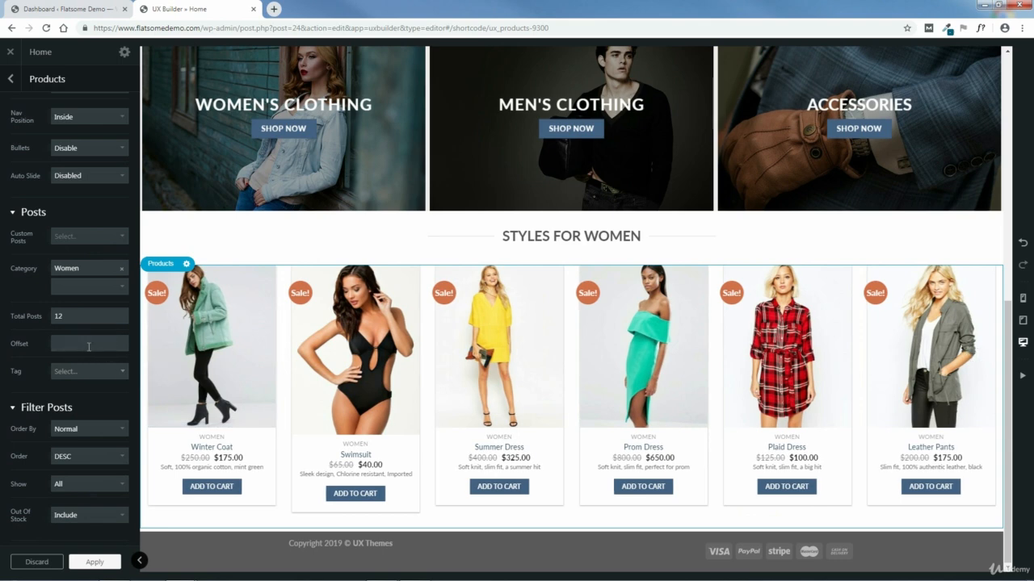
{"action": "left_click", "coordinate": [93, 374]}
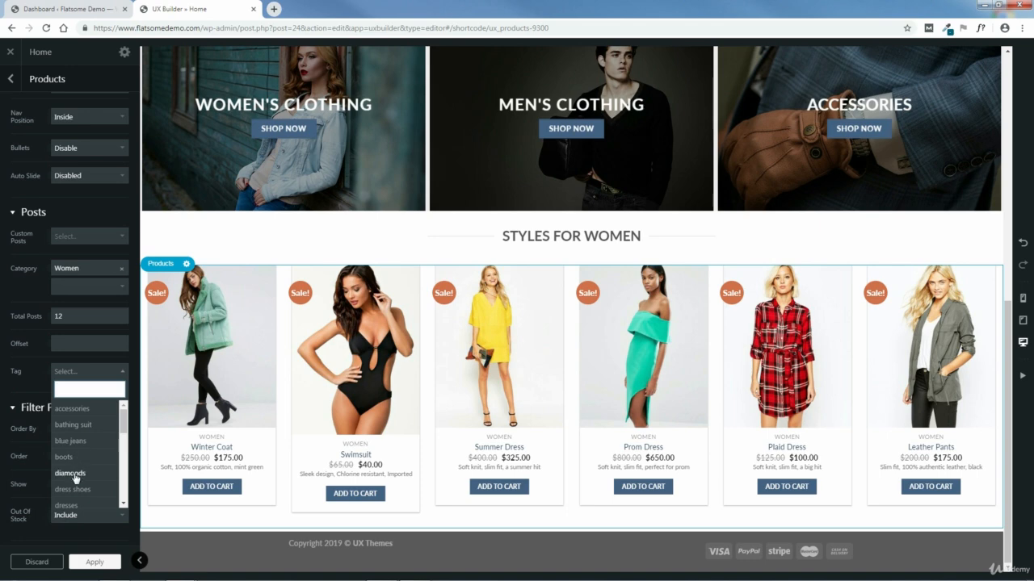
{"action": "left_click", "coordinate": [129, 400]}
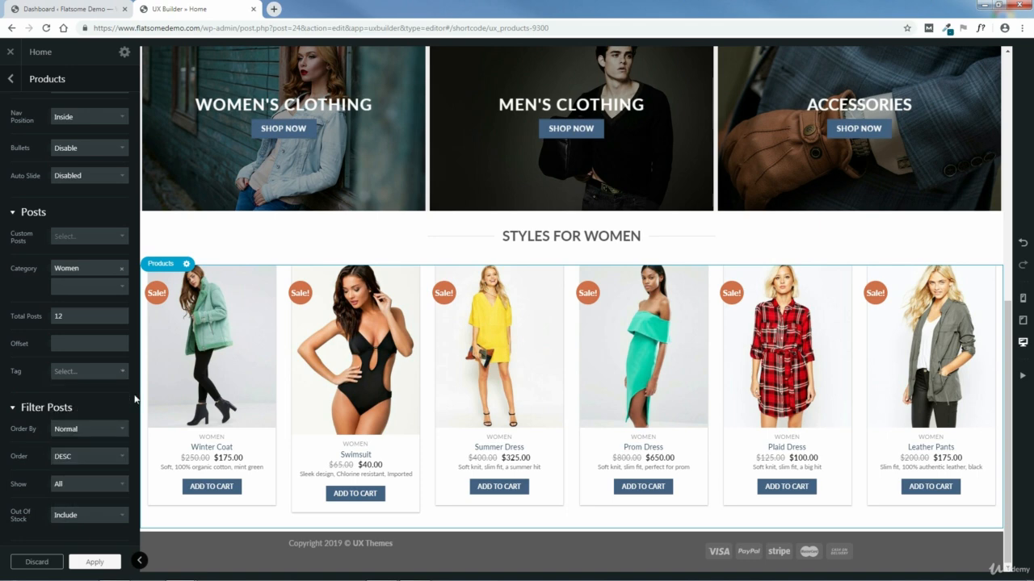
Step: Try ordering the slider's products by Title, first in DESC and then in ASC order
{"action": "scroll", "coordinate": [132, 400], "scroll_direction": "down", "scroll_amount": 2}
{"action": "scroll", "coordinate": [130, 397], "scroll_direction": "down", "scroll_amount": 3}
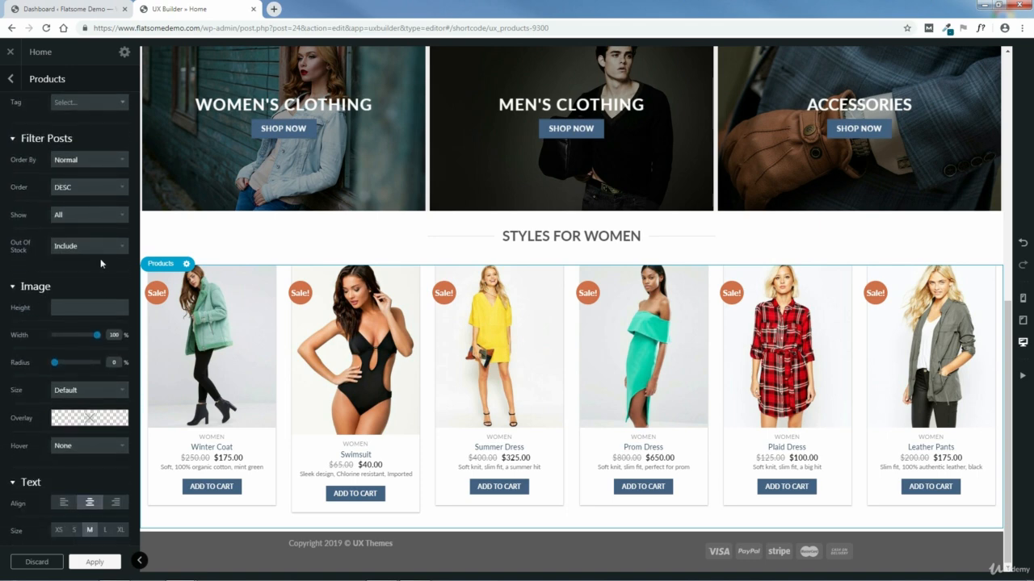
{"action": "left_click", "coordinate": [93, 159]}
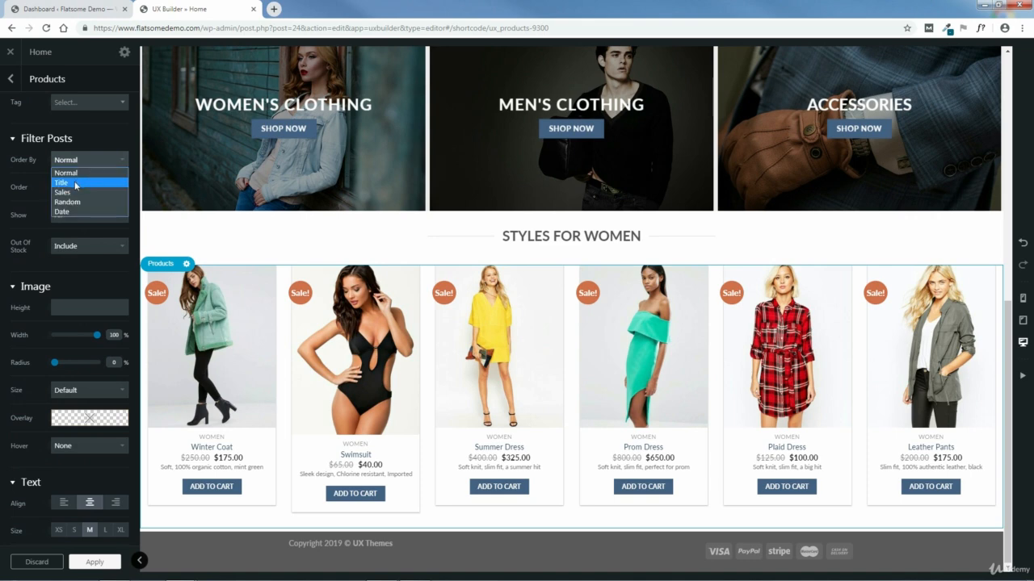
{"action": "left_click", "coordinate": [75, 183]}
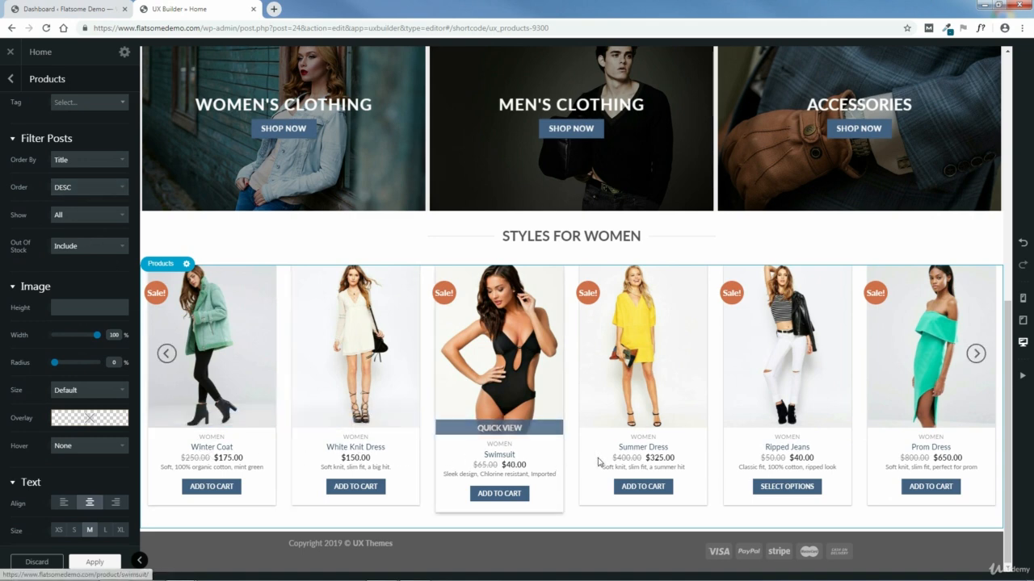
{"action": "left_click", "coordinate": [78, 184]}
{"action": "left_click", "coordinate": [78, 200]}
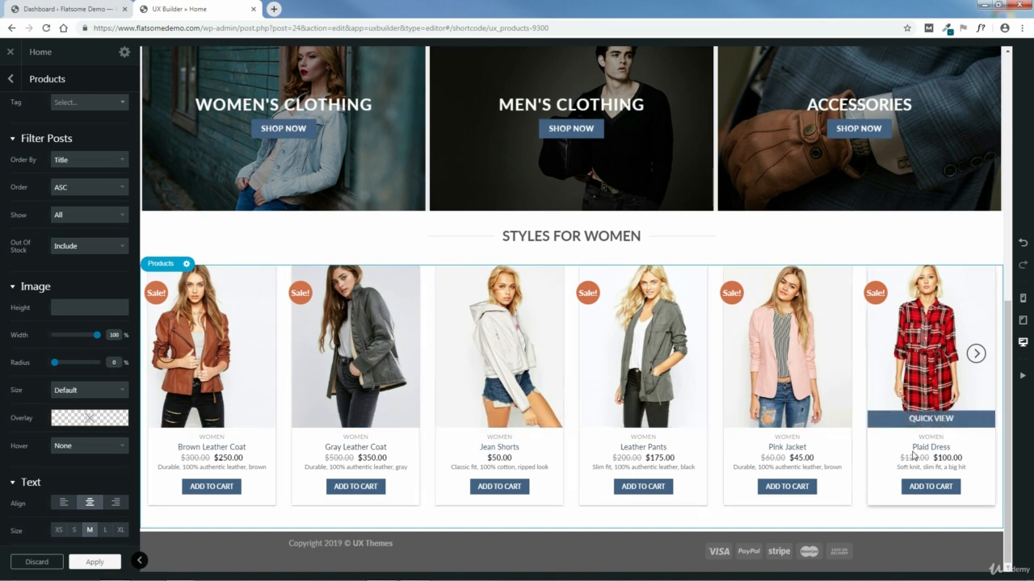
Step: Try ordering the products by Sales in ASC and DESC order, then return the ordering to Normal with DESC
{"action": "left_click", "coordinate": [80, 159]}
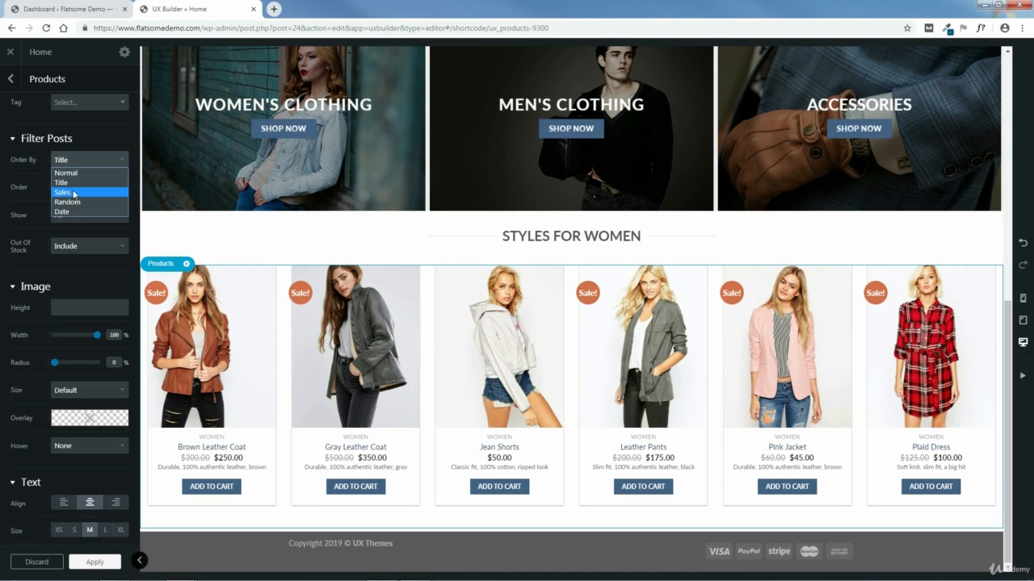
{"action": "left_click", "coordinate": [71, 192]}
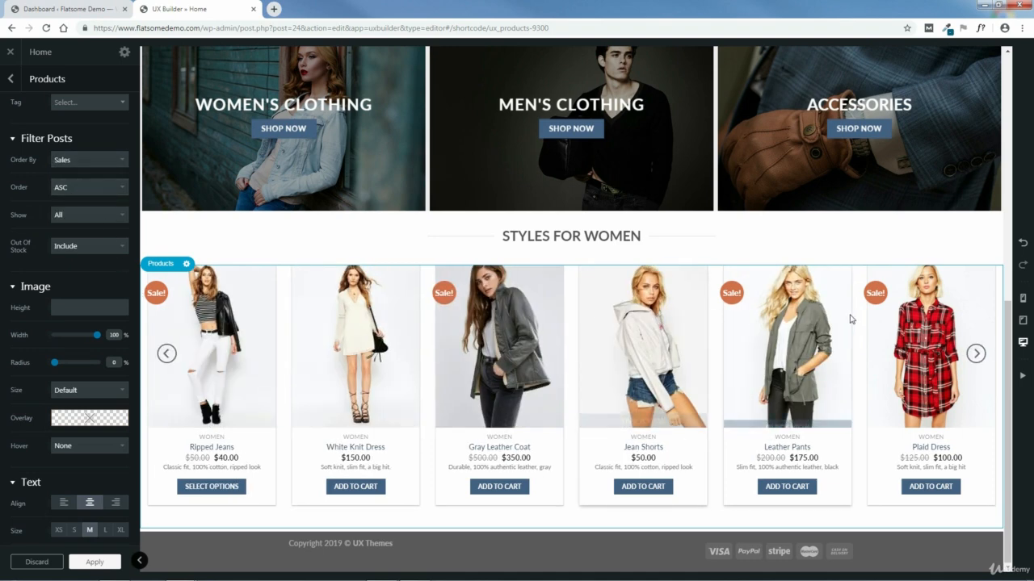
{"action": "left_click", "coordinate": [69, 188]}
{"action": "left_click", "coordinate": [68, 210]}
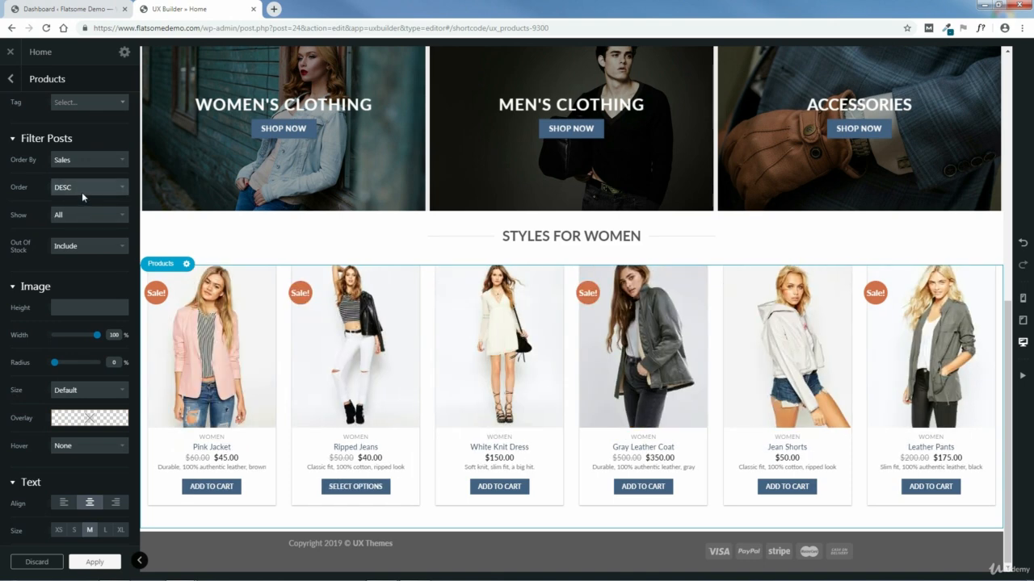
{"action": "left_click", "coordinate": [89, 160]}
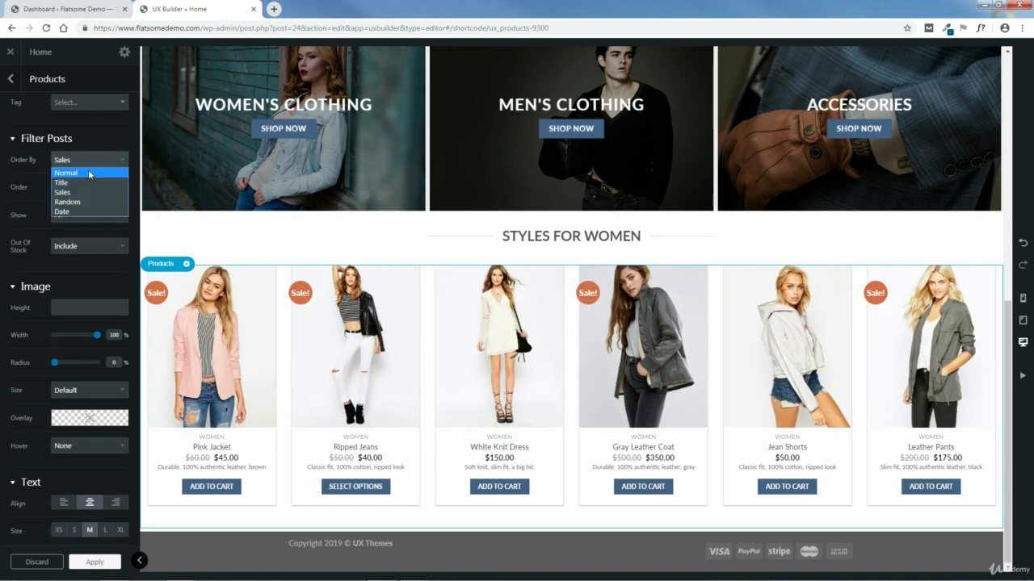
{"action": "left_click", "coordinate": [89, 173]}
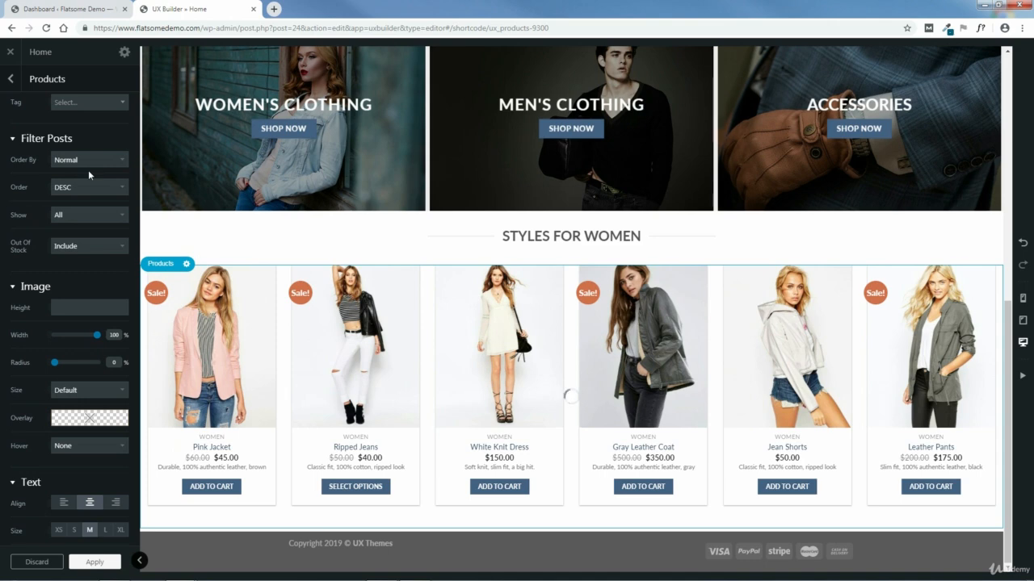
Step: Try showing only Featured and only On Sale products, page through the sale items, then return the filter to All
{"action": "left_click", "coordinate": [76, 211]}
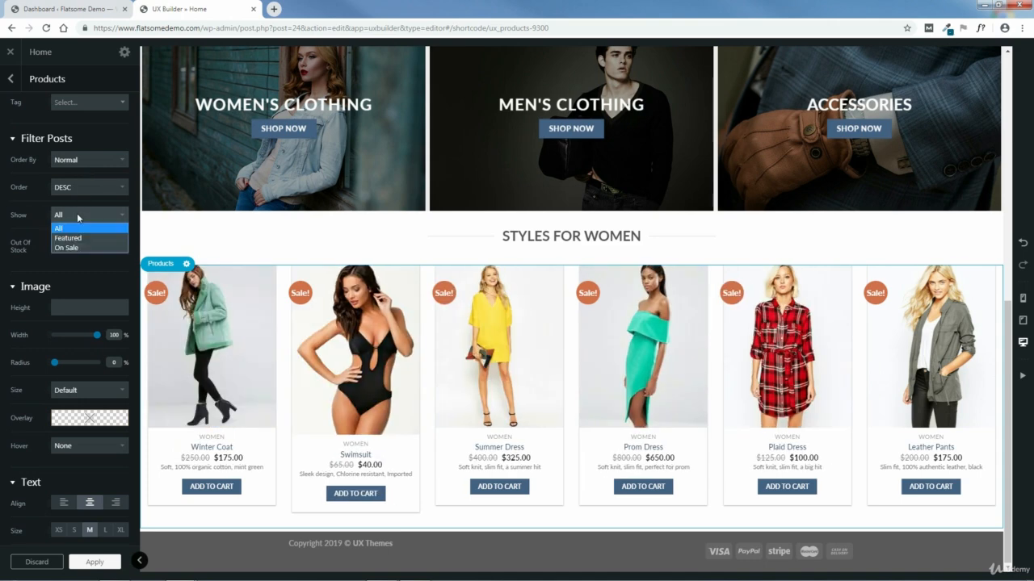
{"action": "left_click", "coordinate": [75, 239]}
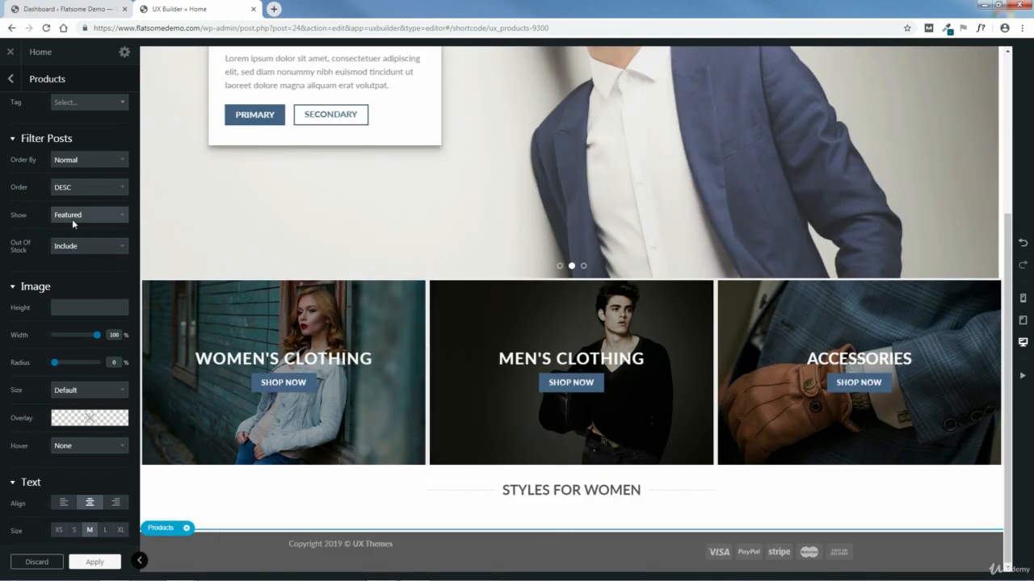
{"action": "left_click", "coordinate": [75, 217]}
{"action": "left_click", "coordinate": [78, 247]}
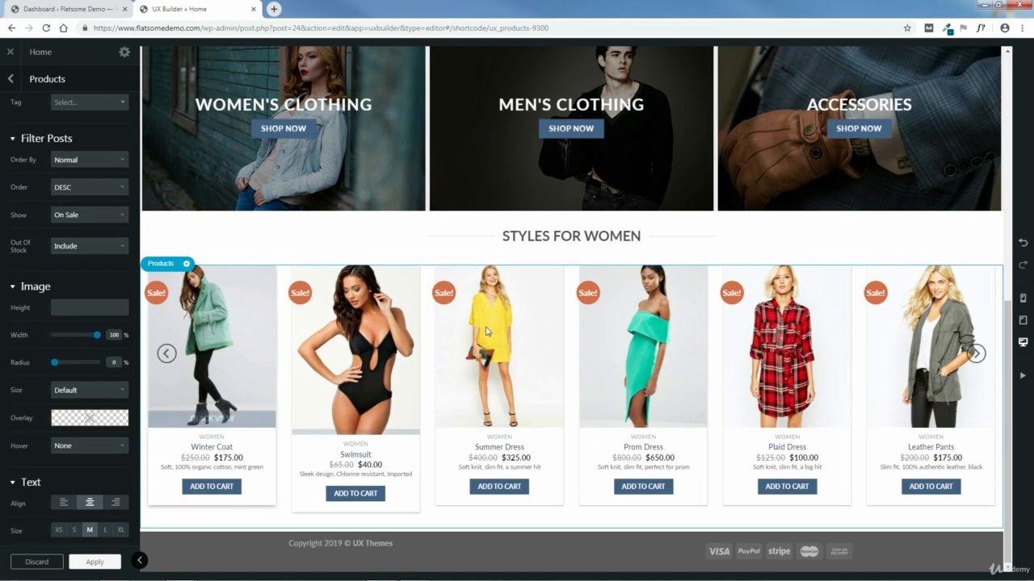
{"action": "left_click", "coordinate": [975, 355]}
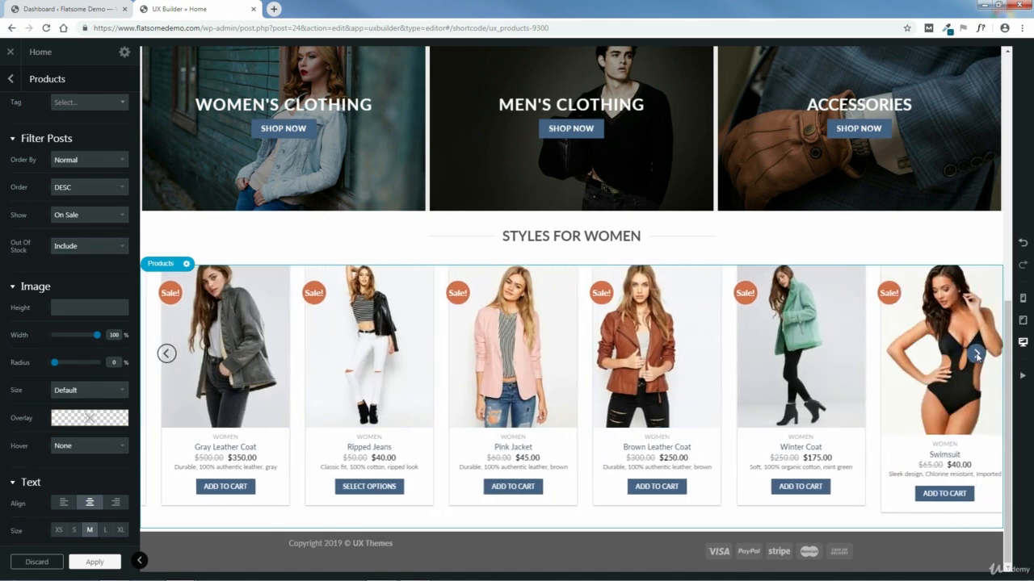
{"action": "left_click", "coordinate": [975, 355]}
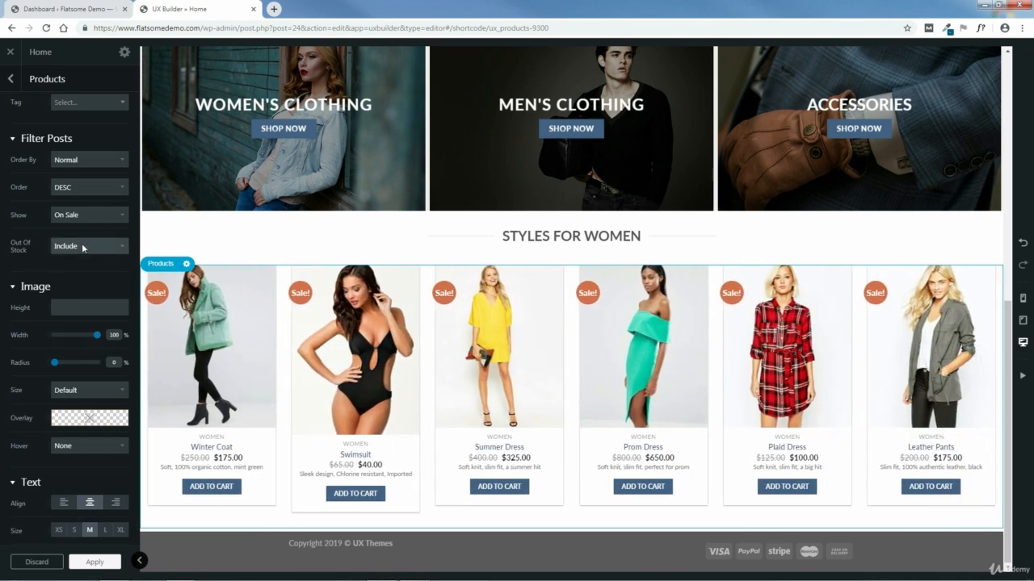
{"action": "left_click", "coordinate": [84, 216]}
{"action": "left_click", "coordinate": [84, 225]}
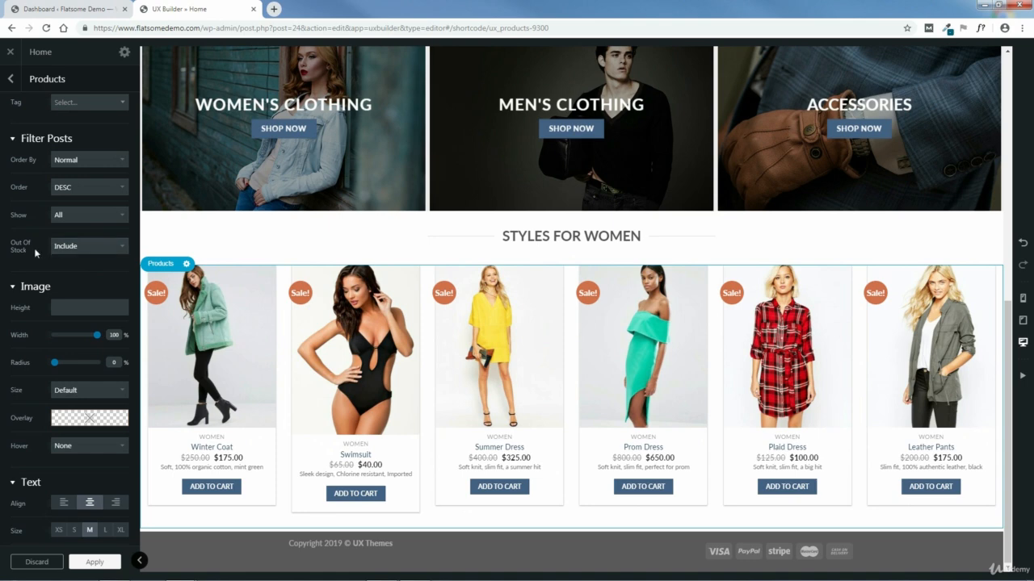
Step: Try excluding out-of-stock products from the slider, then return that filter to Include
{"action": "left_click", "coordinate": [81, 246]}
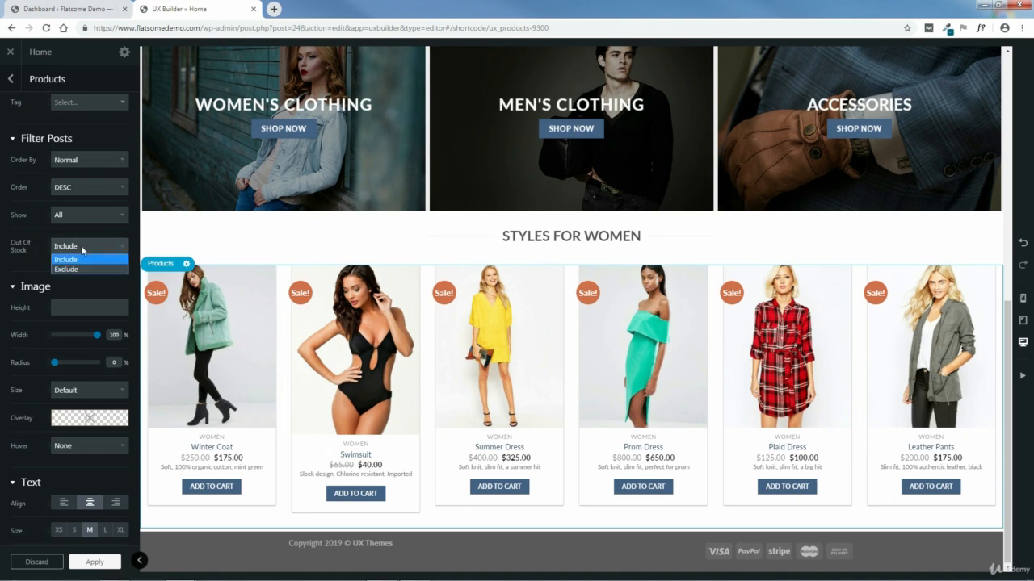
{"action": "left_click", "coordinate": [82, 270]}
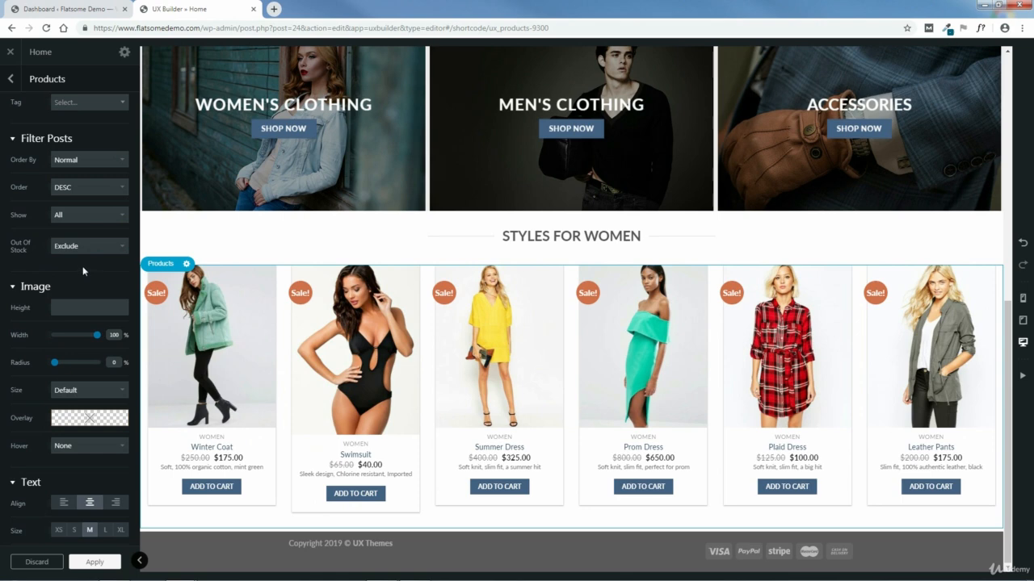
{"action": "left_click", "coordinate": [92, 247]}
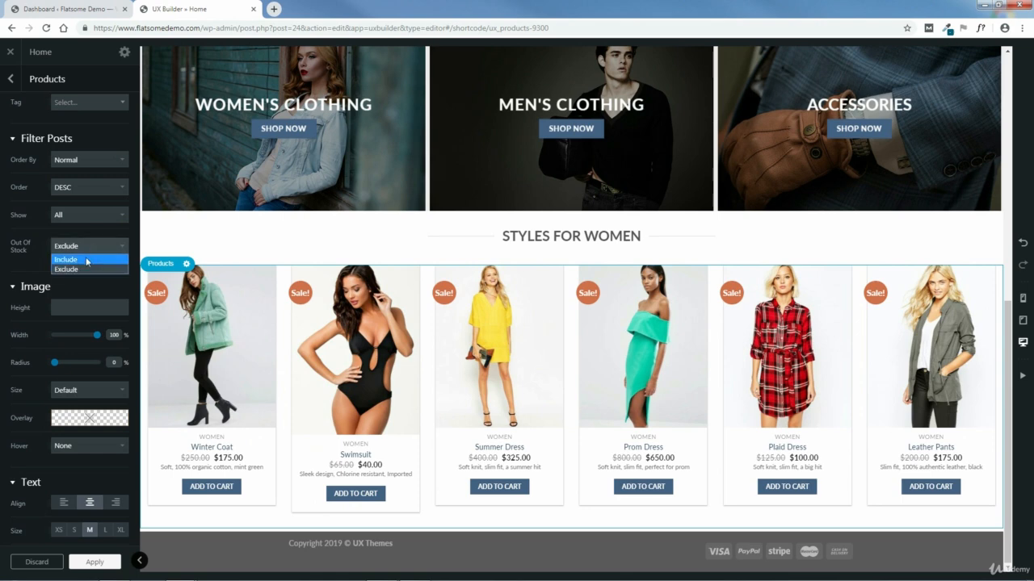
{"action": "left_click", "coordinate": [89, 258]}
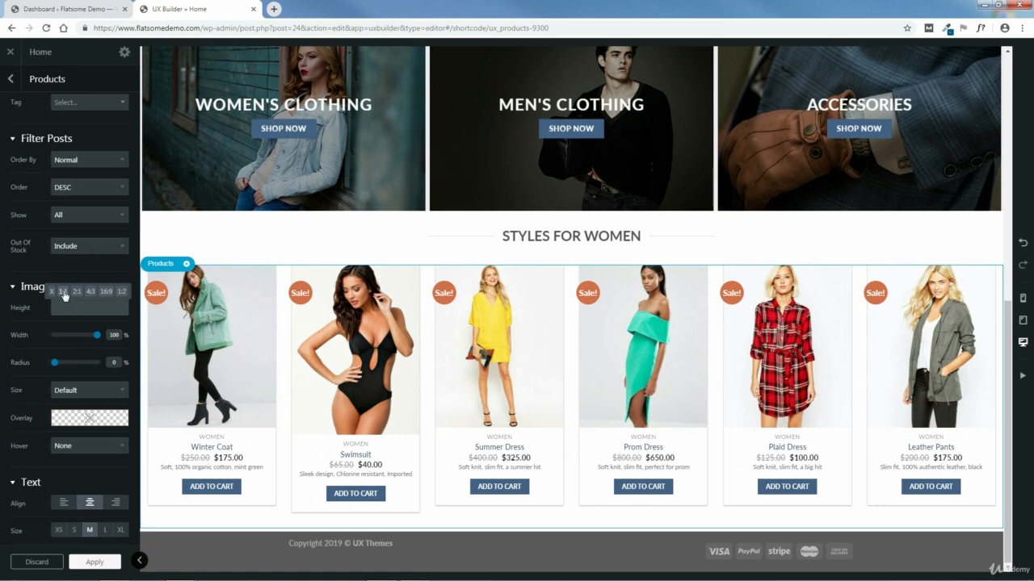
Step: Try the 1:1, 2:1, 4:3, 16:9 and 1:2 height ratios on the product images, ending on 16:9
{"action": "left_click", "coordinate": [64, 294]}
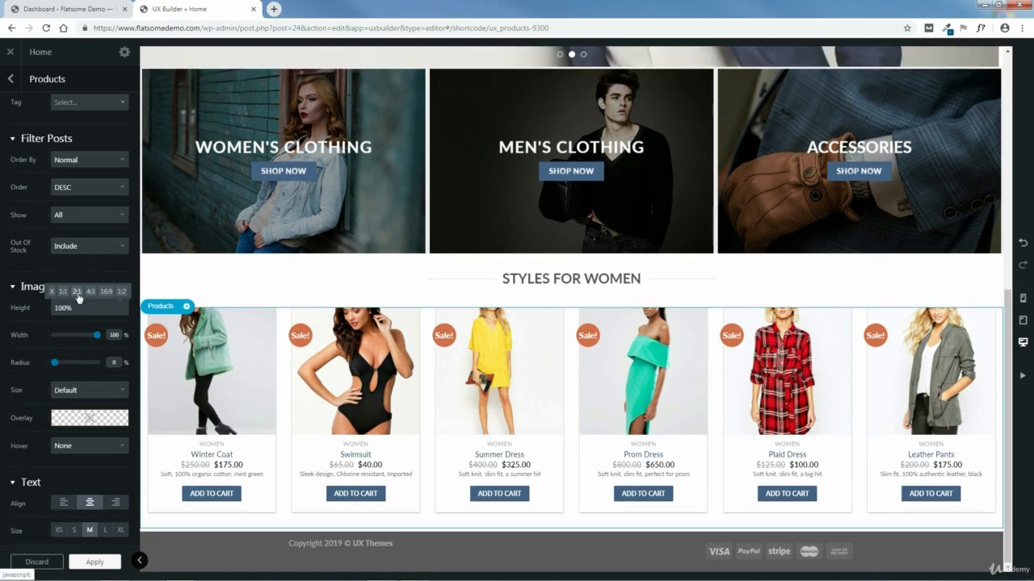
{"action": "left_click", "coordinate": [78, 296]}
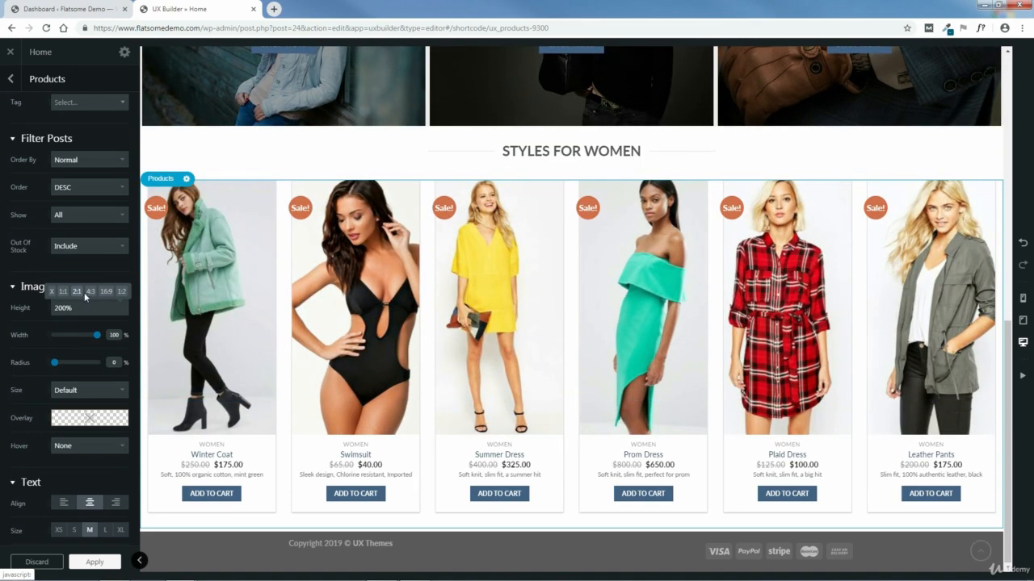
{"action": "left_click", "coordinate": [91, 295]}
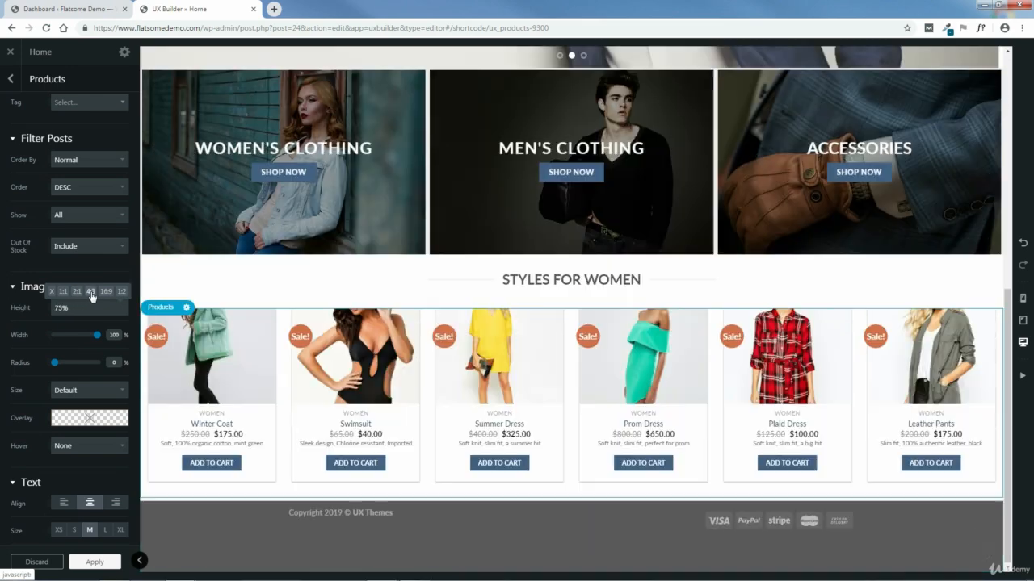
{"action": "left_click", "coordinate": [107, 295]}
{"action": "left_click", "coordinate": [122, 296]}
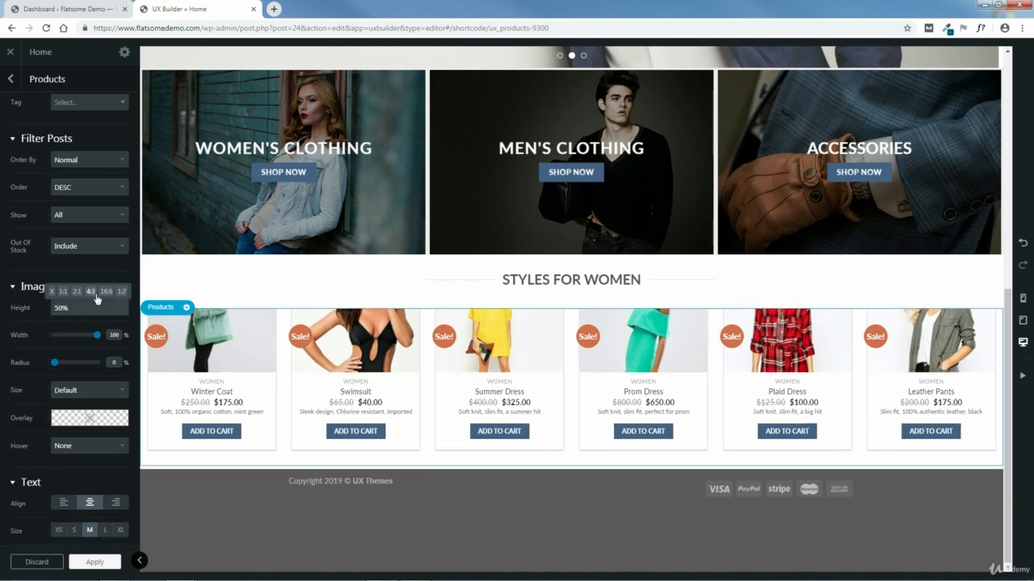
{"action": "left_click", "coordinate": [104, 294]}
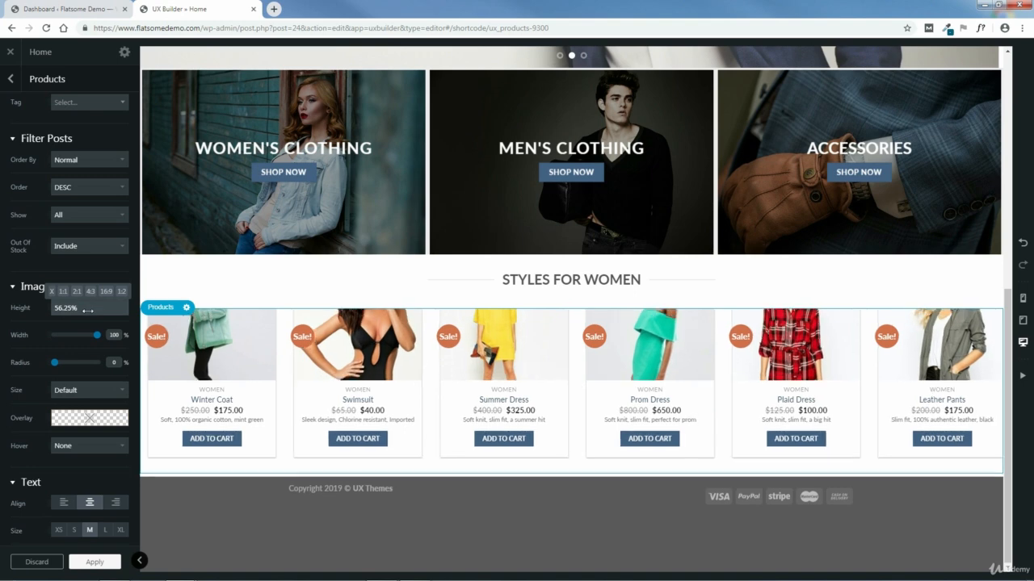
Step: Try custom image heights of 96%, 117% and 135% on the product slider, then clear the height value
{"action": "left_click_drag", "start_coordinate": [67, 310], "coordinate": [71, 308]}
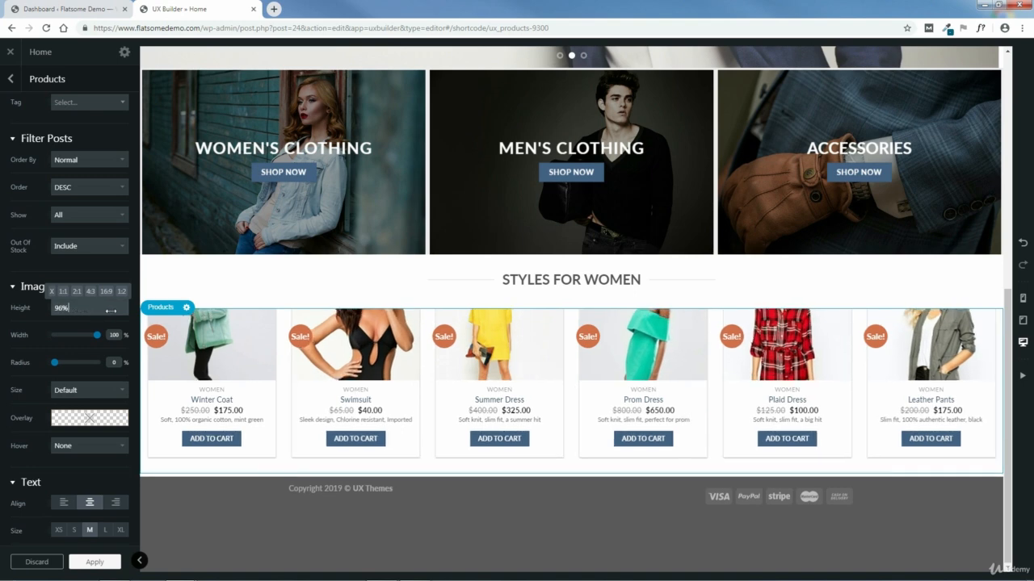
{"action": "mouse_move", "coordinate": [110, 311]}
{"action": "left_mouse_down"}
{"action": "mouse_move", "coordinate": [149, 316]}
{"action": "mouse_move", "coordinate": [70, 307]}
{"action": "mouse_move", "coordinate": [131, 314]}
{"action": "left_mouse_up"}
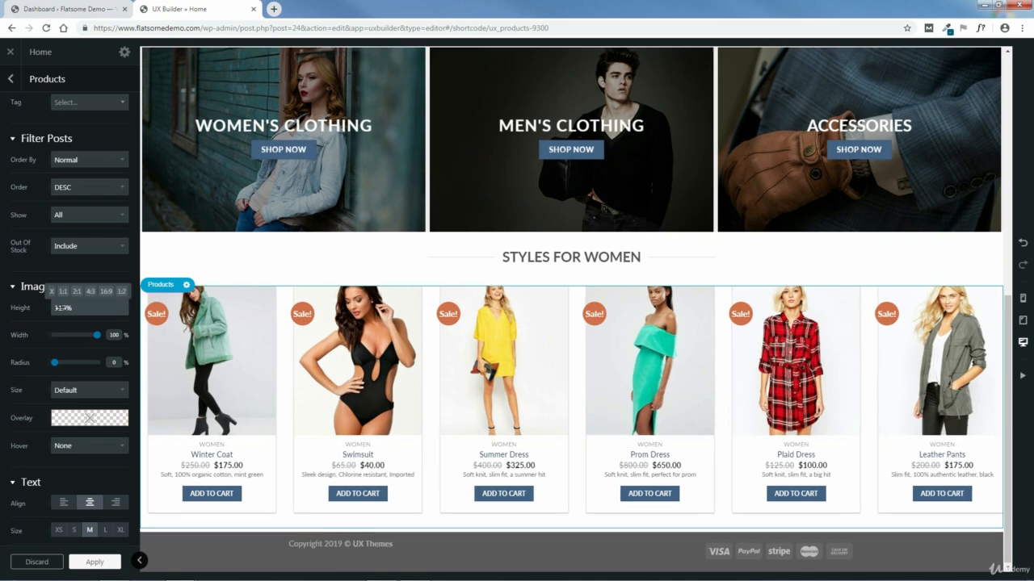
{"action": "left_click_drag", "start_coordinate": [63, 308], "coordinate": [78, 308]}
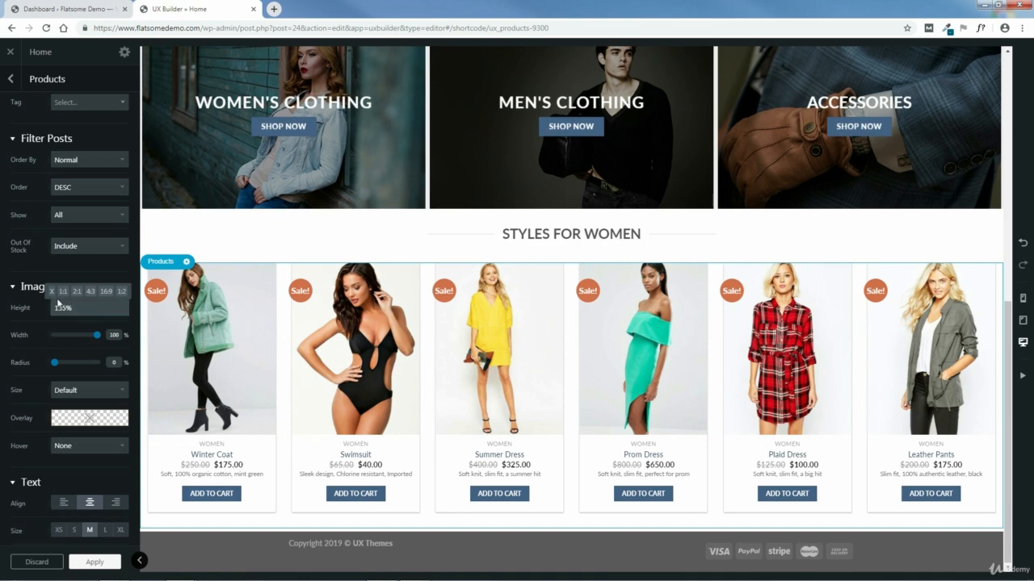
{"action": "left_click", "coordinate": [52, 291]}
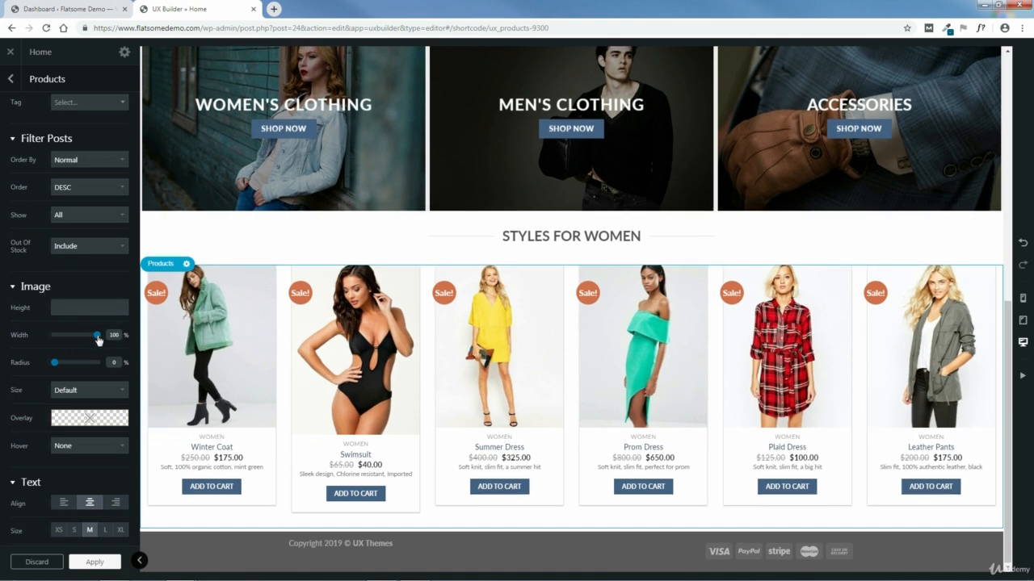
Step: Try adjusting the product images' width and corner radius, ending at 100% width and 0% radius
{"action": "left_click_drag", "start_coordinate": [97, 334], "coordinate": [106, 355]}
{"action": "mouse_move", "coordinate": [56, 365]}
{"action": "left_mouse_down"}
{"action": "mouse_move", "coordinate": [105, 368]}
{"action": "mouse_move", "coordinate": [53, 372]}
{"action": "left_mouse_up"}
Step: Try the Original and Large image sizes on the product slider, then set the size to Thumbnail
{"action": "left_click", "coordinate": [125, 395]}
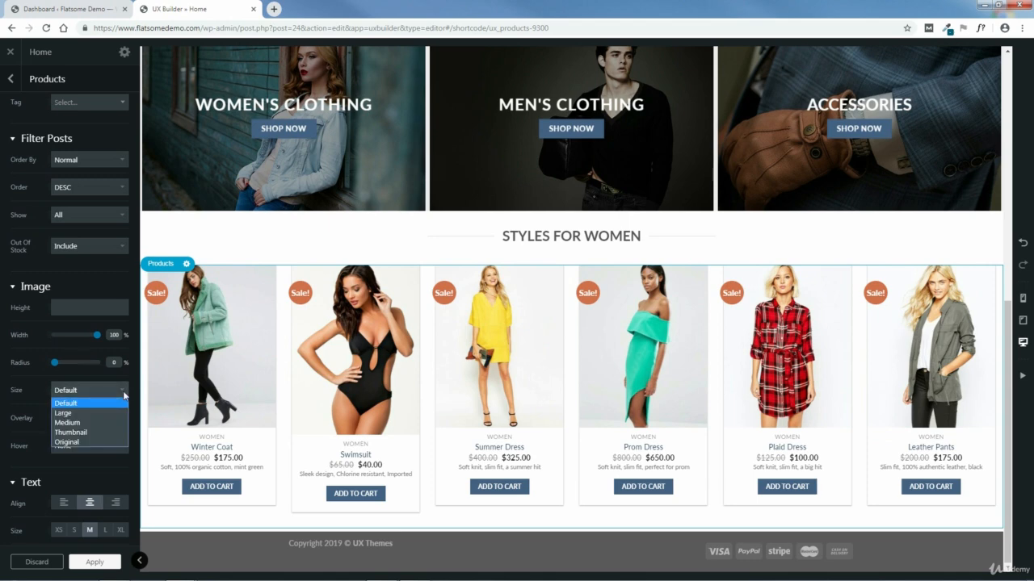
{"action": "left_click", "coordinate": [83, 443]}
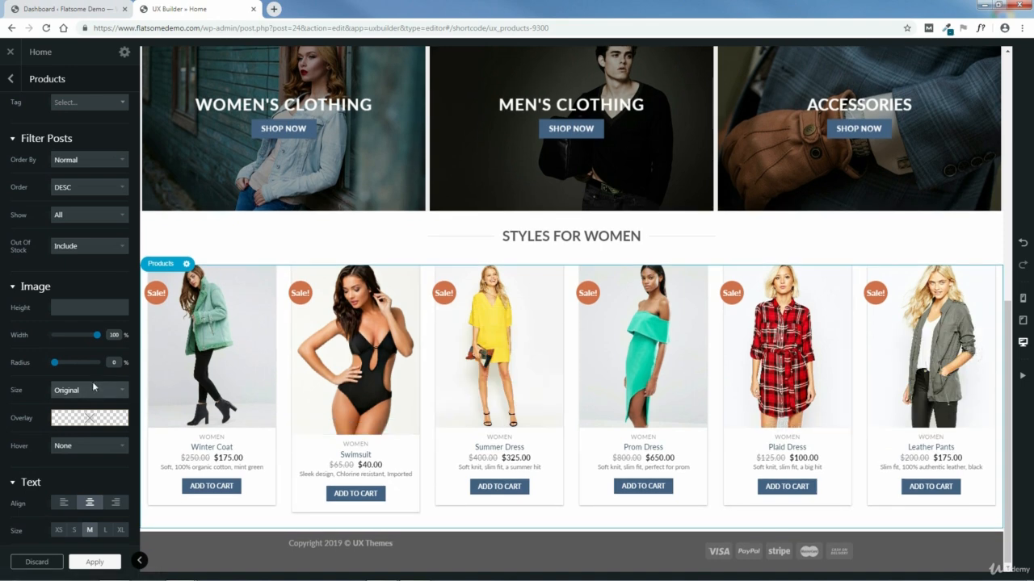
{"action": "scroll", "coordinate": [122, 373], "scroll_direction": "down", "scroll_amount": 3}
{"action": "left_click", "coordinate": [108, 284]}
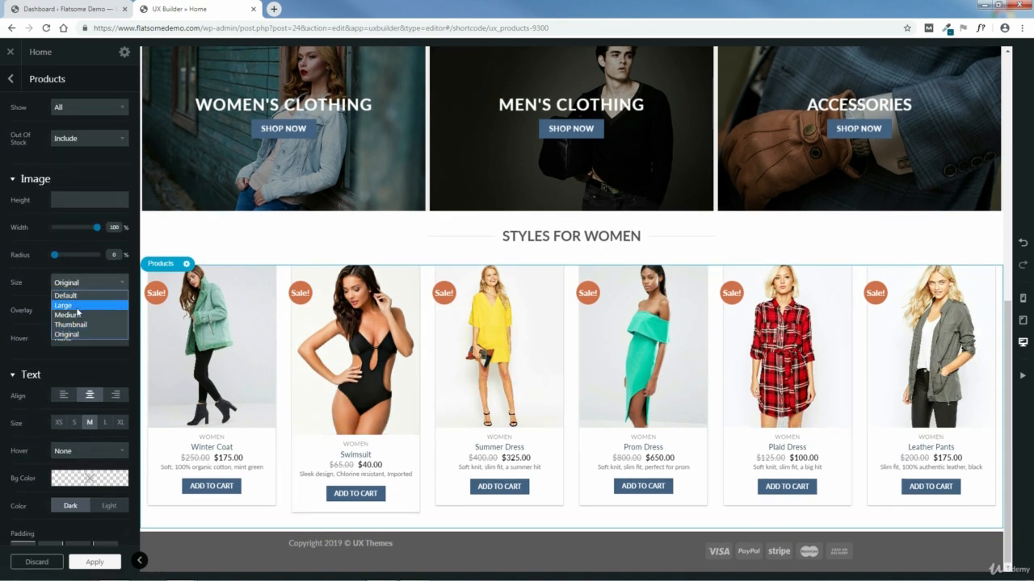
{"action": "left_click", "coordinate": [76, 306]}
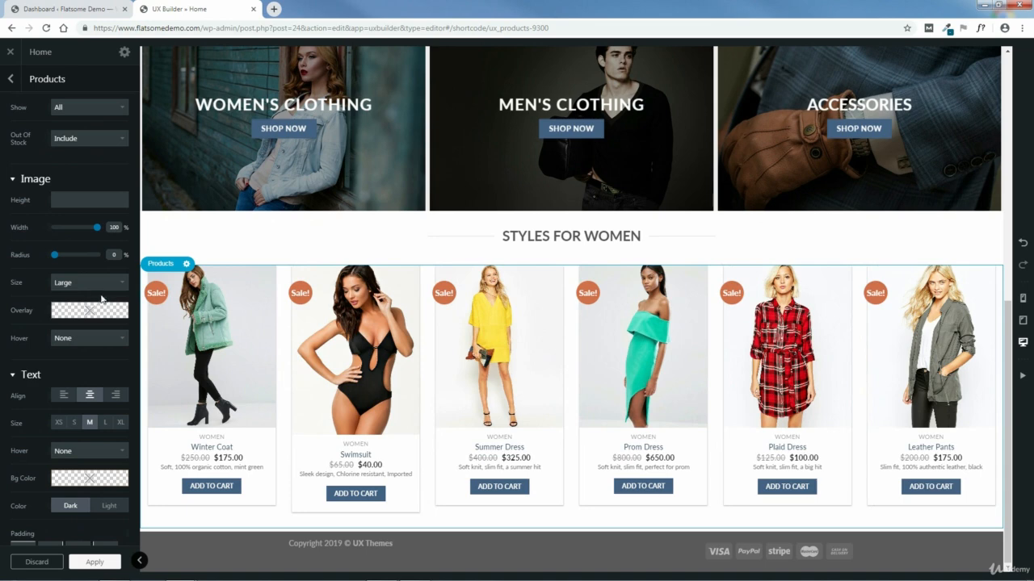
{"action": "left_click", "coordinate": [109, 283]}
{"action": "left_click", "coordinate": [89, 324]}
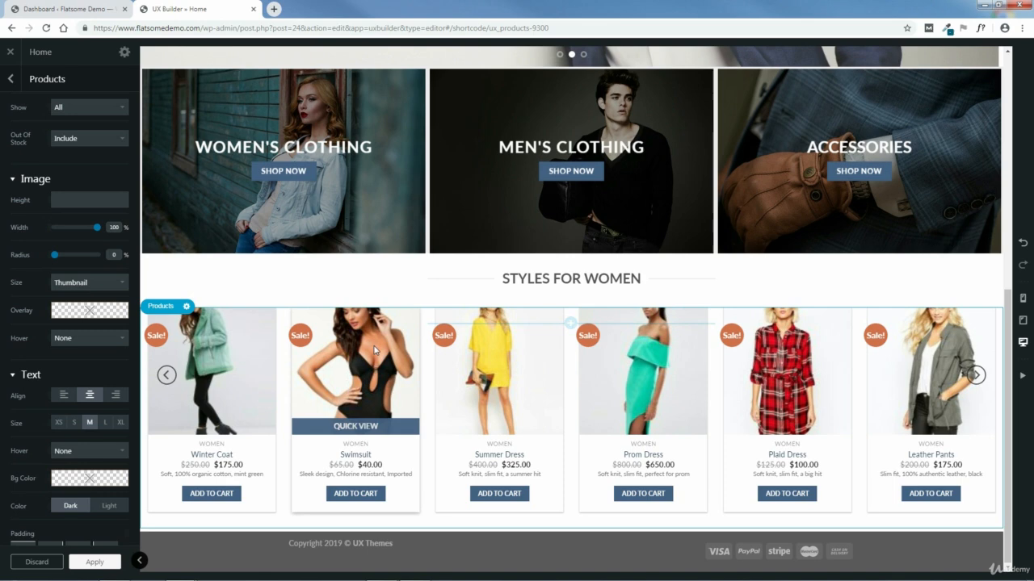
Step: Set the image size of the Women product slider to Original
{"action": "left_click", "coordinate": [89, 283]}
{"action": "left_click", "coordinate": [79, 334]}
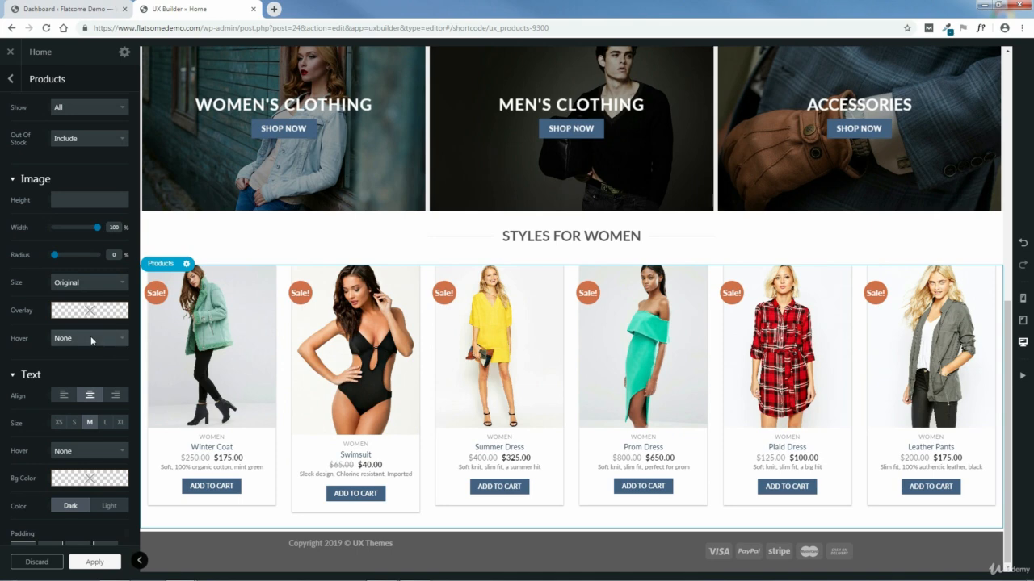
Step: Try the Zoom hover effect with Fade Out as the alternate on the product images, then reset both effects to None
{"action": "left_click", "coordinate": [98, 339]}
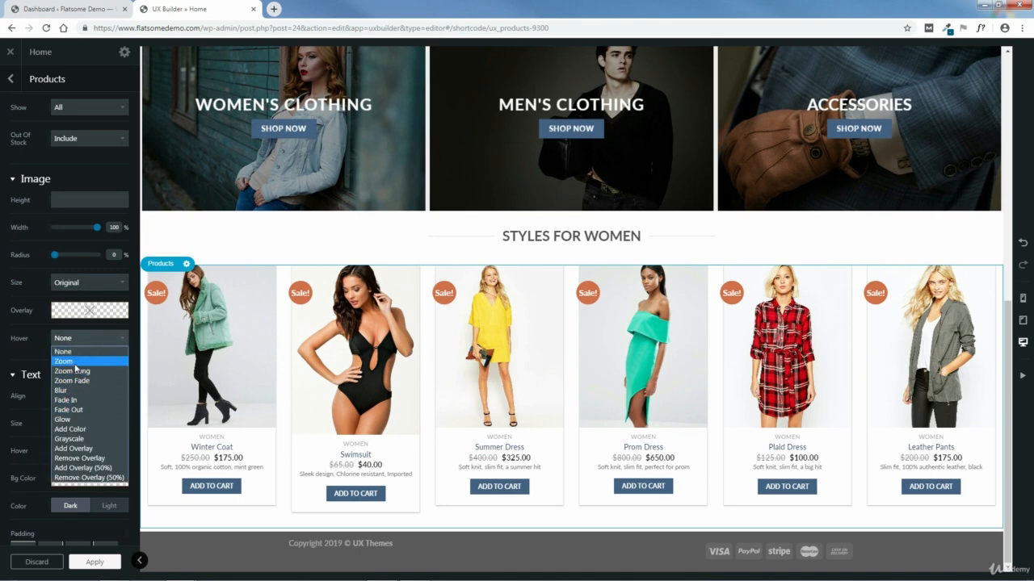
{"action": "left_click", "coordinate": [79, 361]}
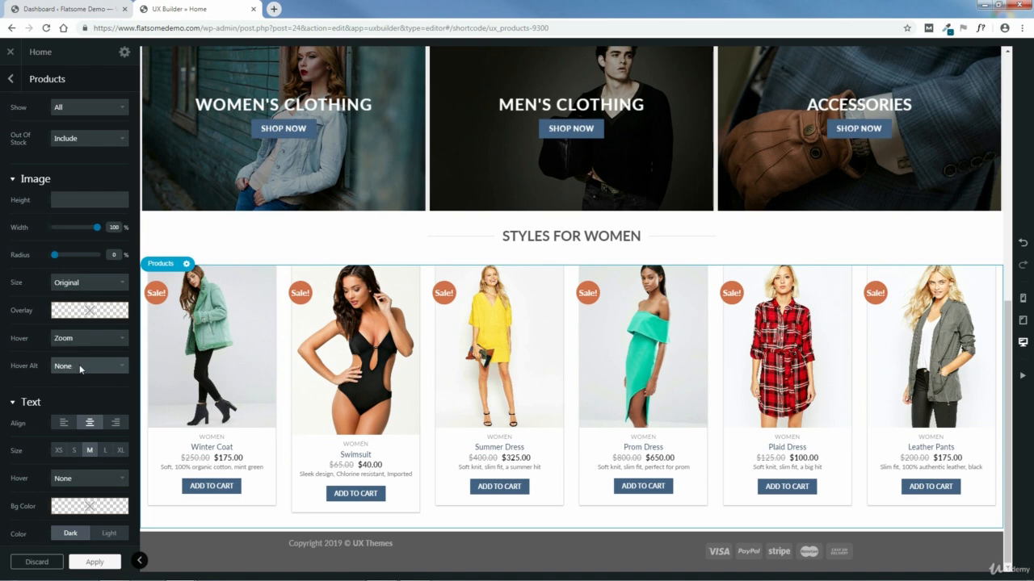
{"action": "mouse_move", "coordinate": [216, 365]}
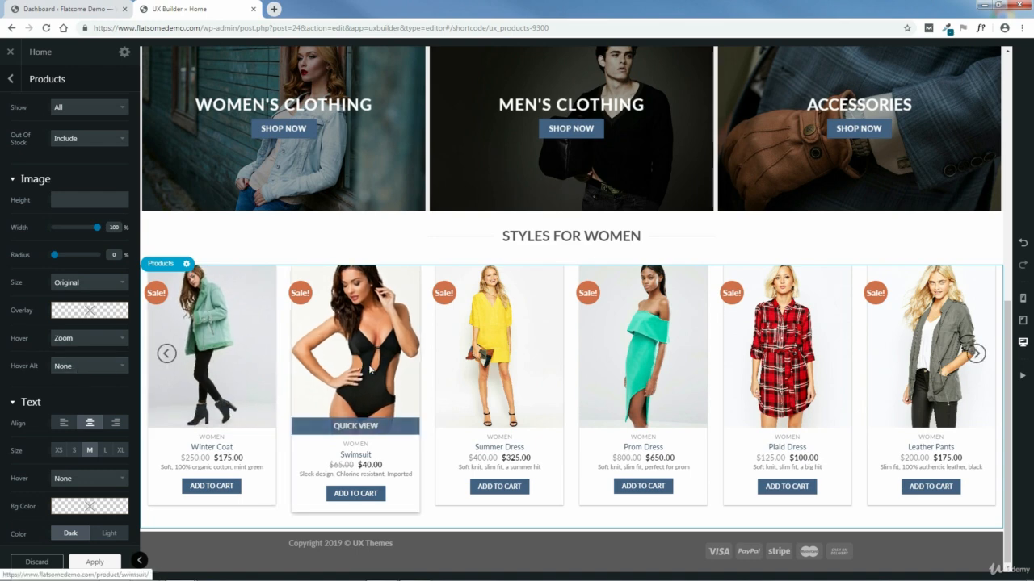
{"action": "left_click", "coordinate": [99, 363]}
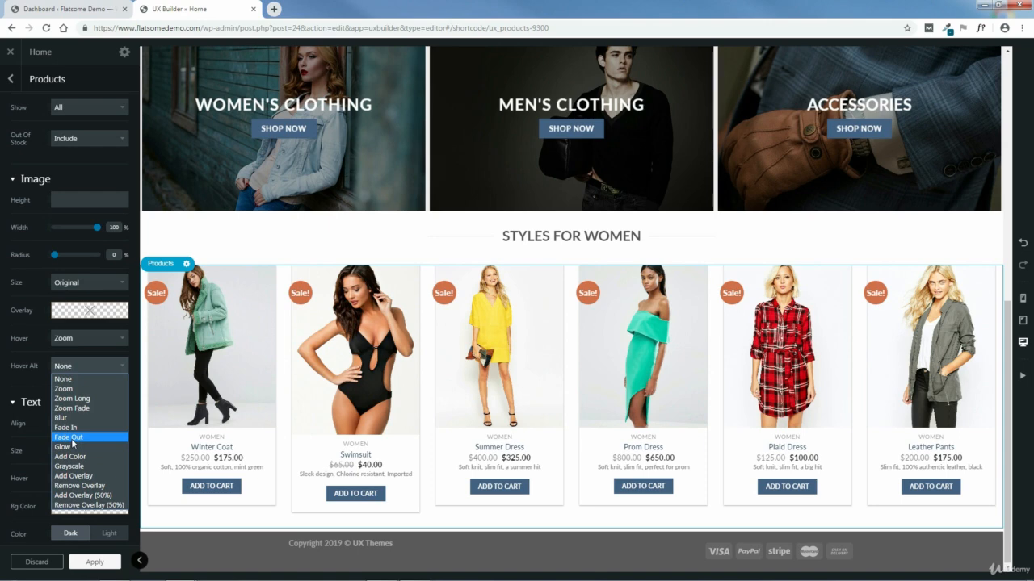
{"action": "left_click", "coordinate": [72, 438]}
{"action": "left_click", "coordinate": [92, 340]}
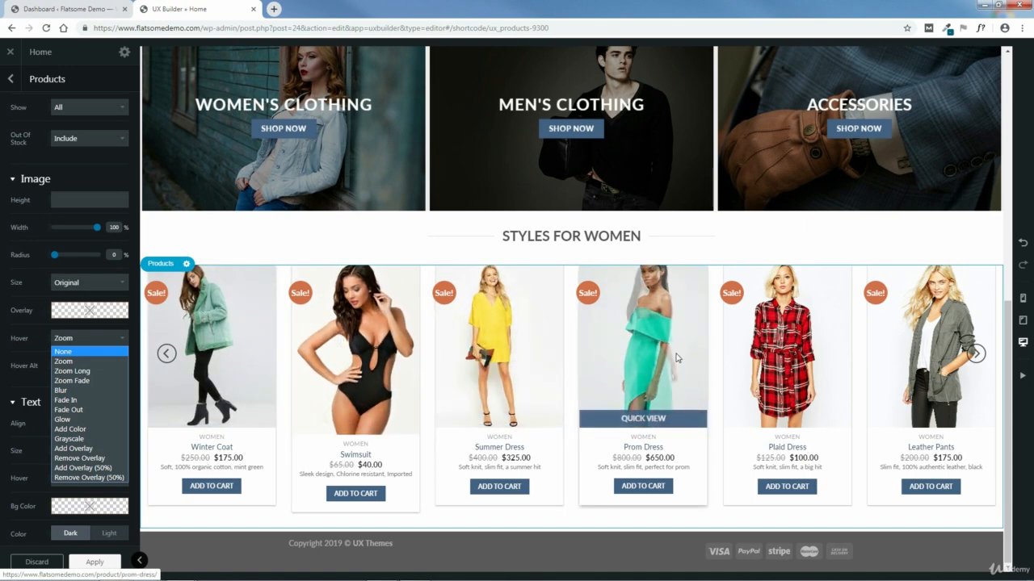
{"action": "left_click", "coordinate": [134, 360]}
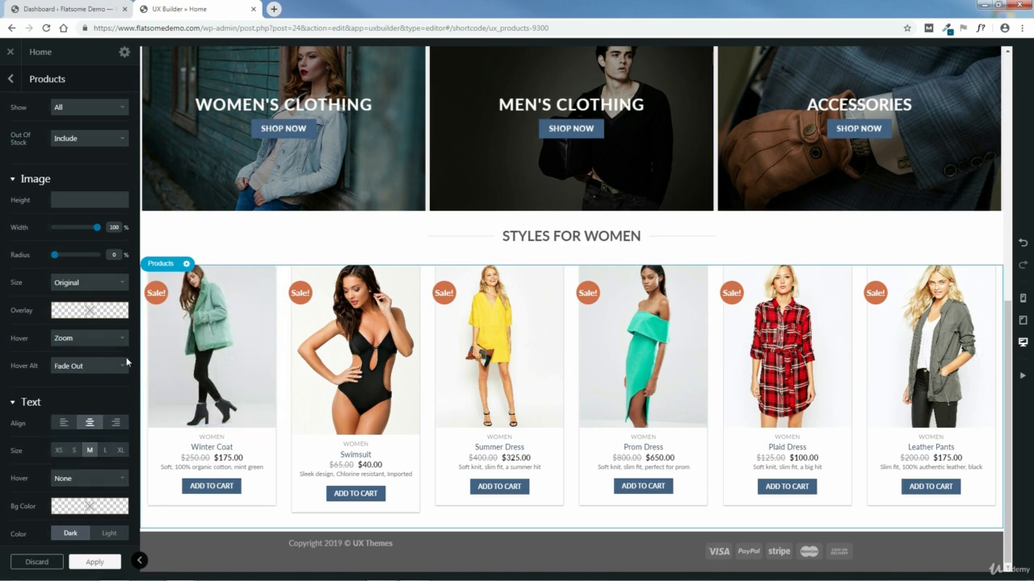
{"action": "left_click", "coordinate": [71, 365]}
{"action": "left_click", "coordinate": [75, 381]}
{"action": "left_click", "coordinate": [81, 340]}
{"action": "left_click", "coordinate": [81, 353]}
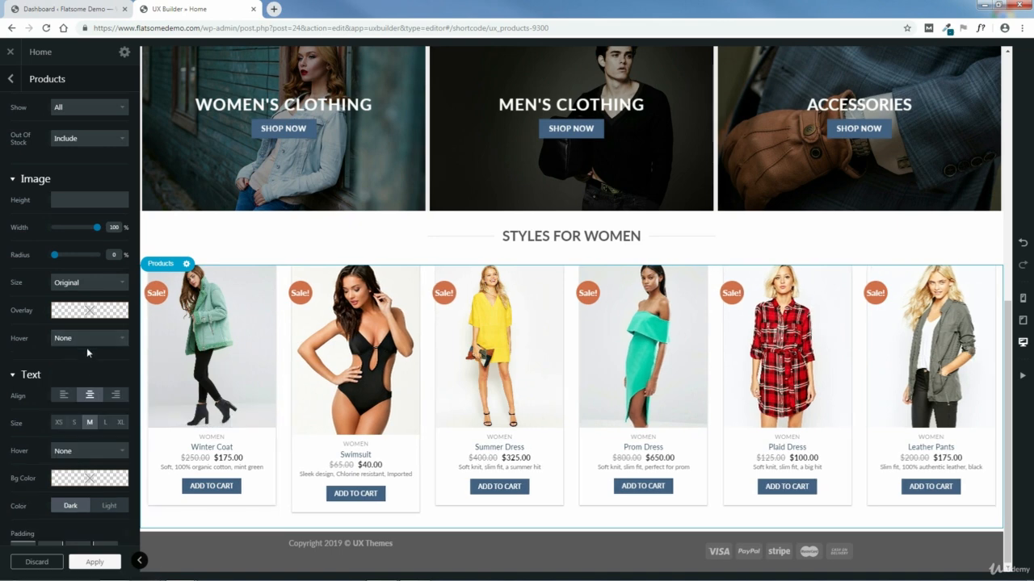
{"action": "left_click", "coordinate": [86, 340]}
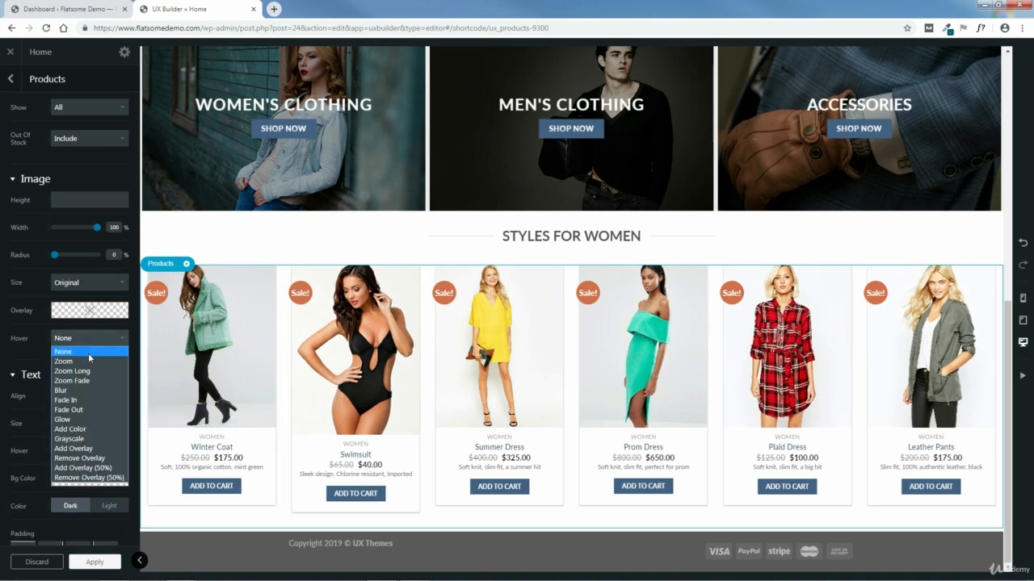
{"action": "left_click", "coordinate": [134, 334]}
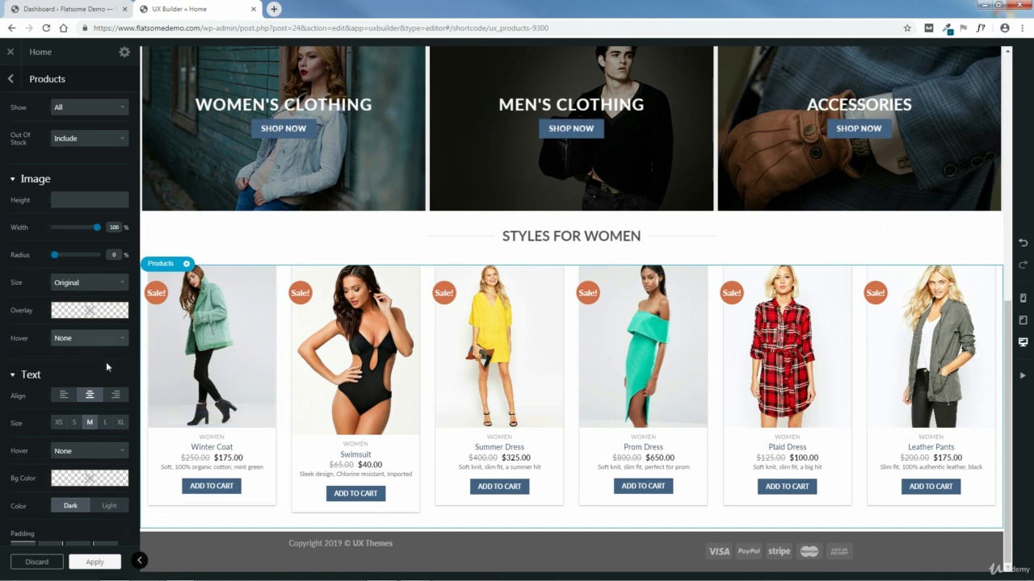
Step: Try left and right alignment on the product text, then return it to centered
{"action": "scroll", "coordinate": [107, 369], "scroll_direction": "down", "scroll_amount": 2}
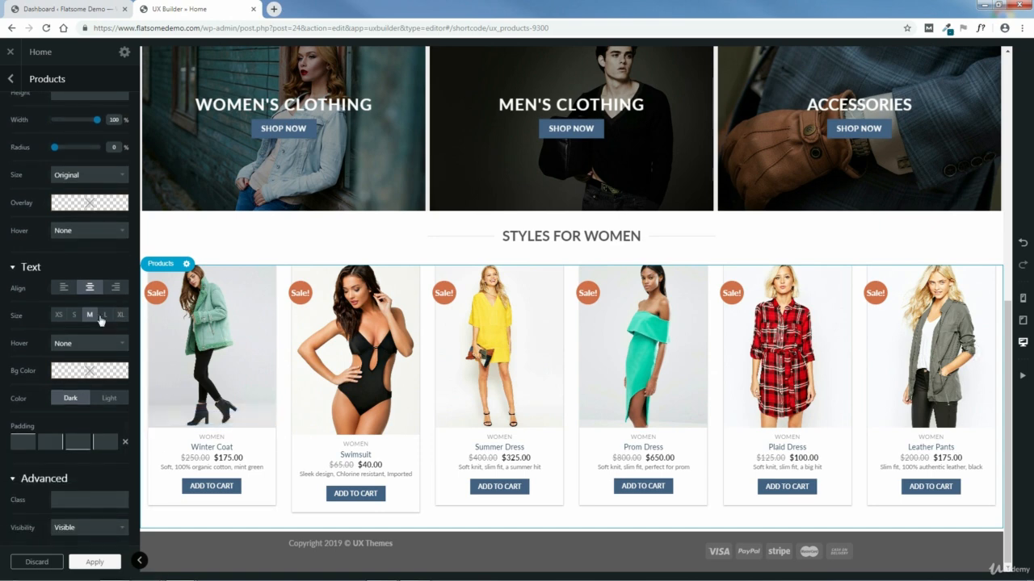
{"action": "left_click", "coordinate": [64, 289]}
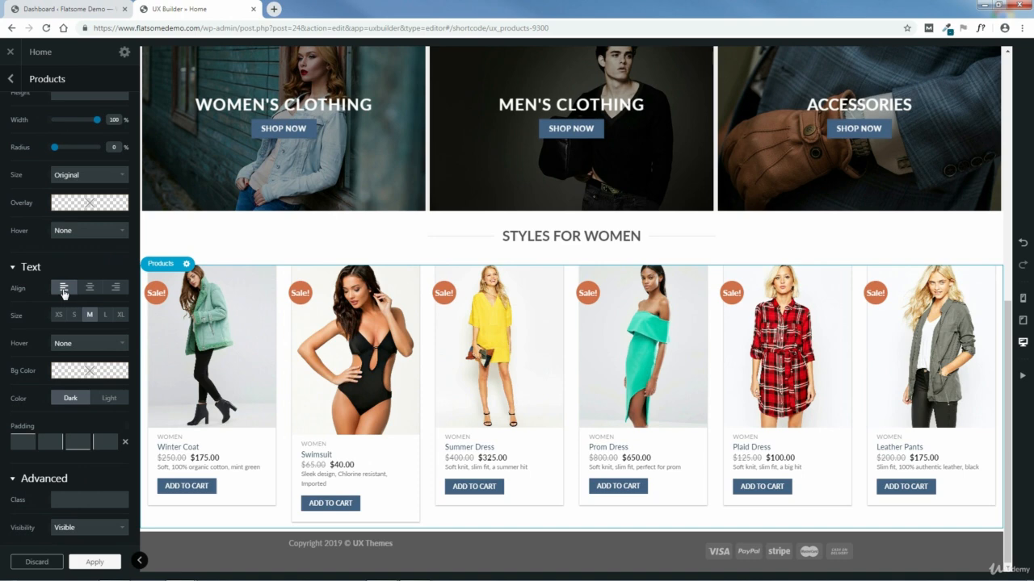
{"action": "left_click", "coordinate": [117, 291]}
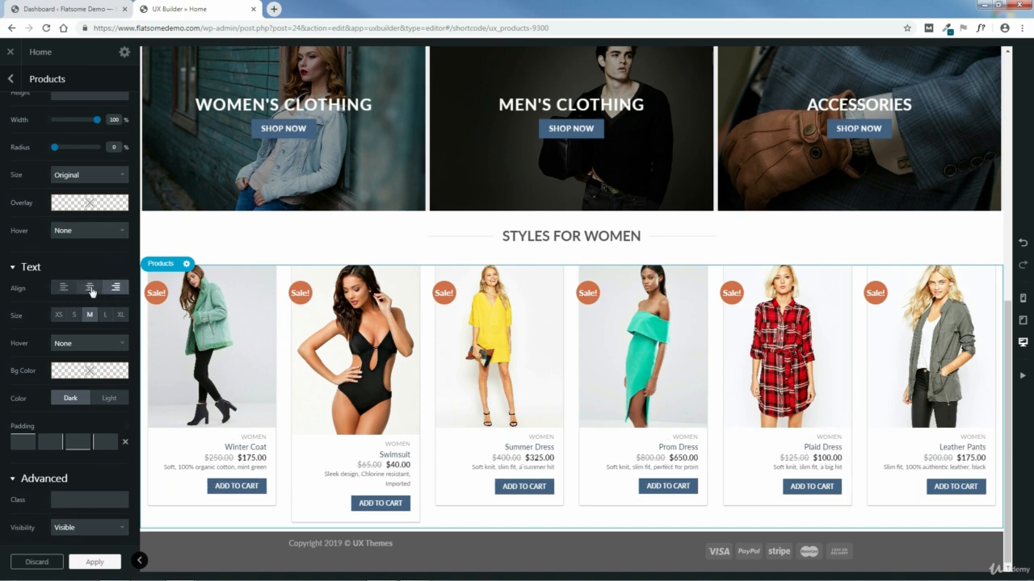
{"action": "left_click", "coordinate": [90, 289]}
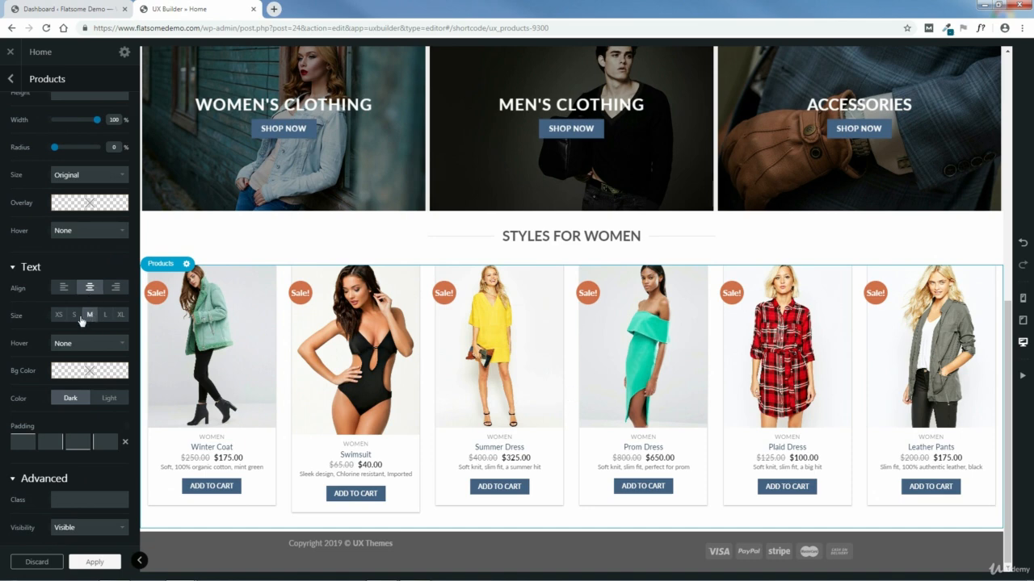
Step: Try the S and XL text sizes on the product slider, then return the size to M
{"action": "left_click", "coordinate": [74, 315]}
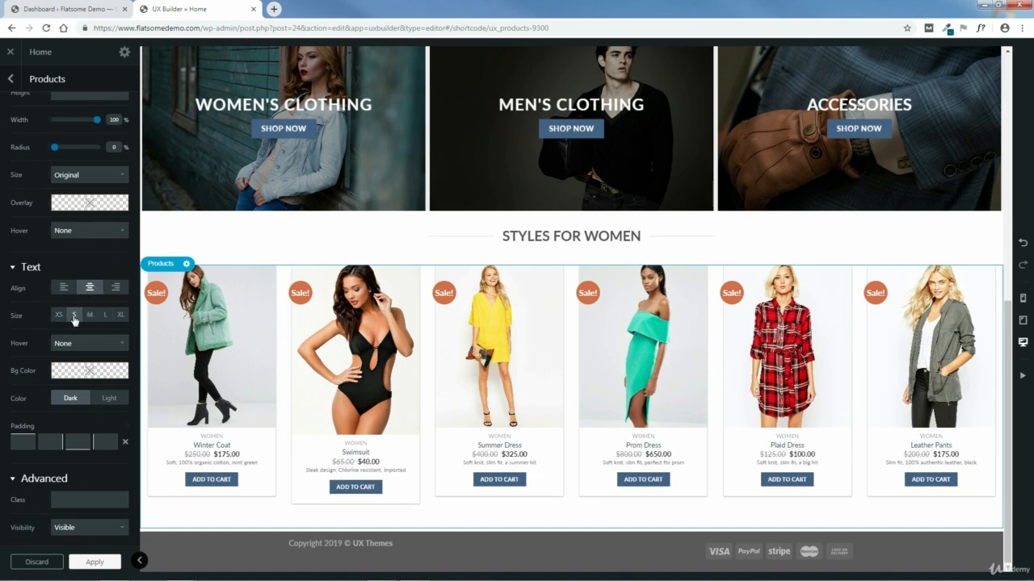
{"action": "left_click", "coordinate": [94, 318]}
{"action": "left_click", "coordinate": [122, 316]}
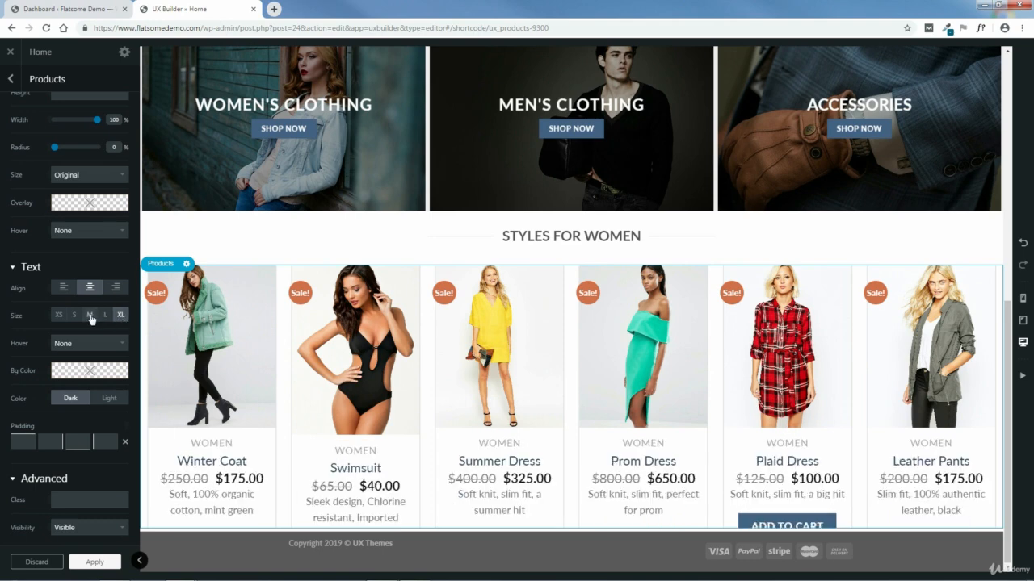
{"action": "left_click", "coordinate": [90, 316]}
Step: Try the Fade Out, Slide In and Bounce hover effects on the product text, then reset the effect to None
{"action": "left_click", "coordinate": [85, 344]}
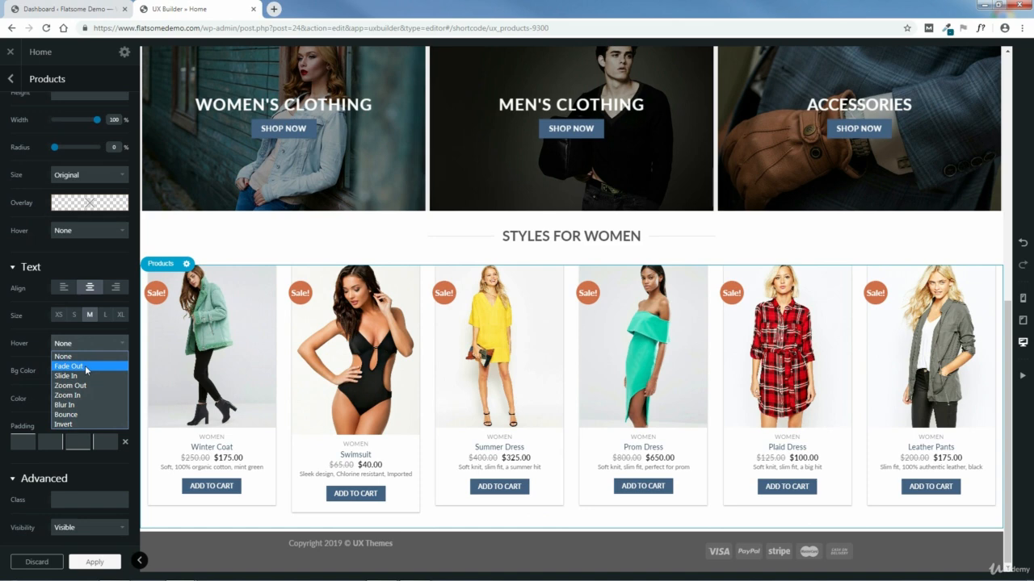
{"action": "left_click", "coordinate": [86, 367]}
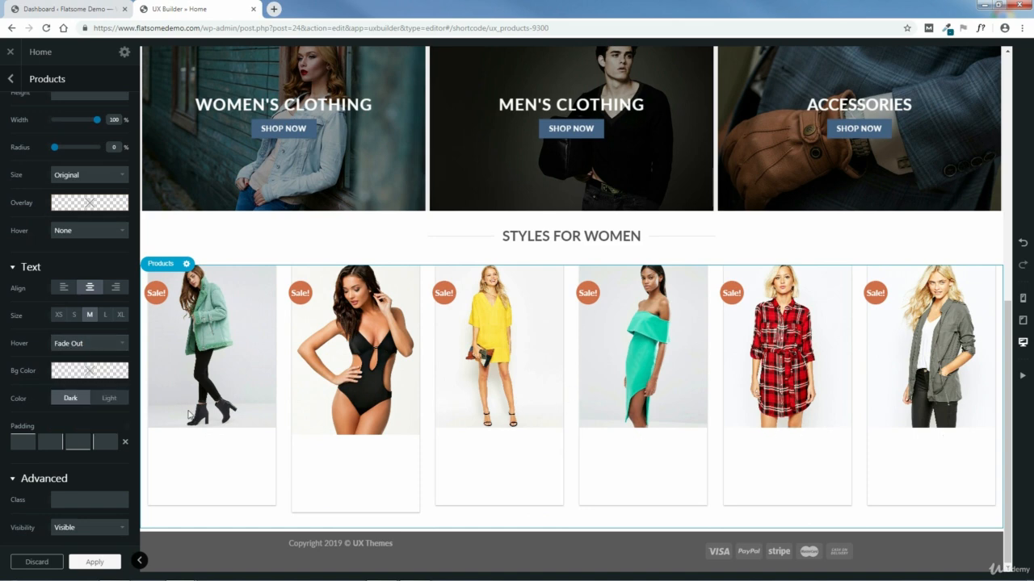
{"action": "mouse_move", "coordinate": [202, 467]}
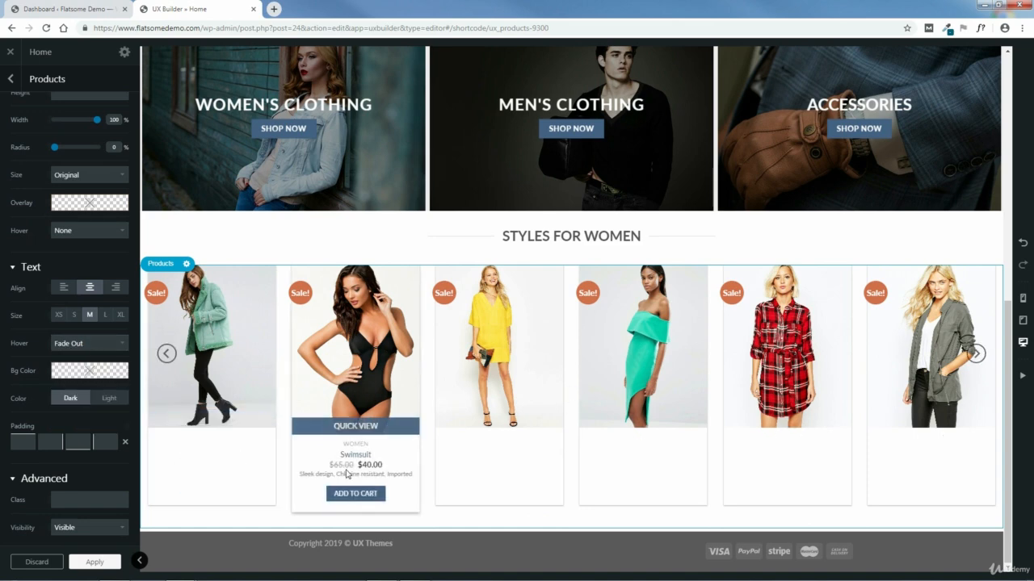
{"action": "mouse_move", "coordinate": [488, 467]}
{"action": "left_click", "coordinate": [91, 347]}
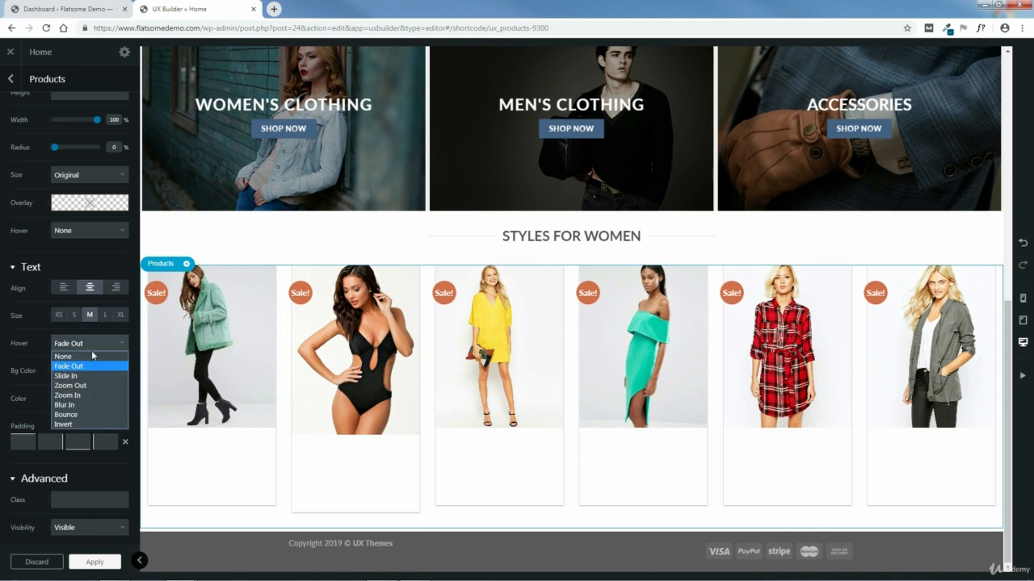
{"action": "left_click", "coordinate": [86, 381]}
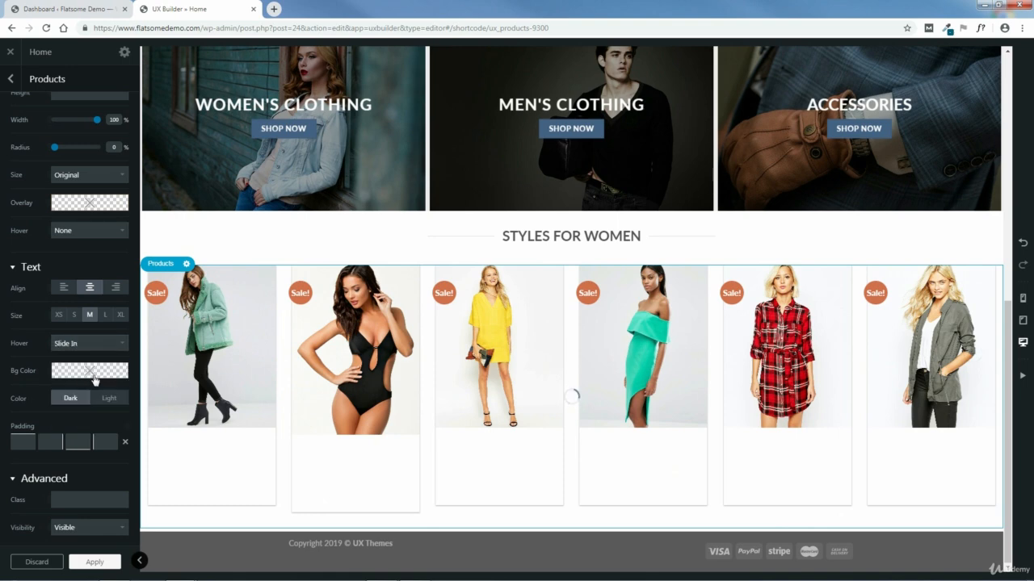
{"action": "mouse_move", "coordinate": [206, 438]}
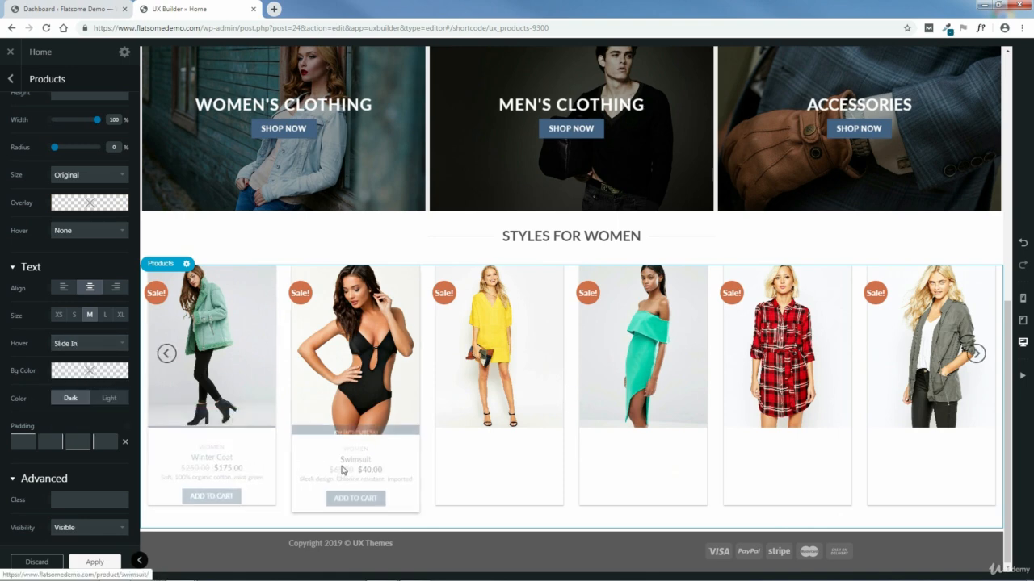
{"action": "left_click", "coordinate": [98, 343]}
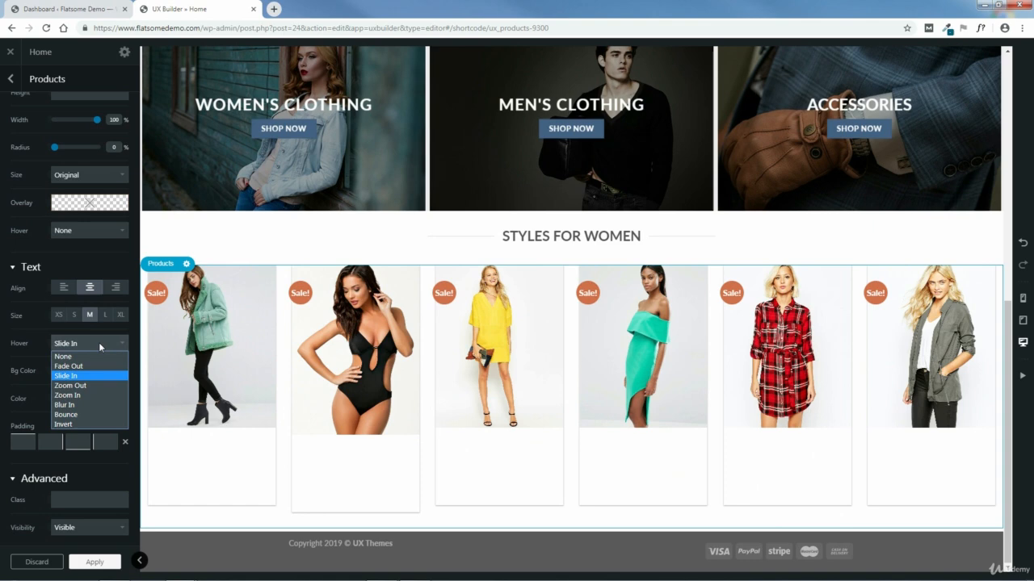
{"action": "left_click", "coordinate": [88, 416]}
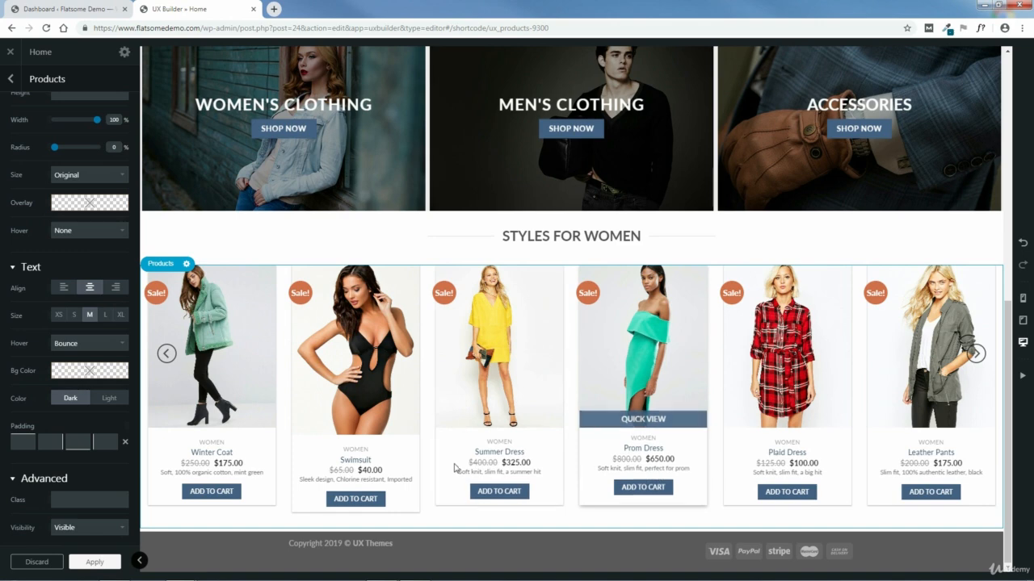
{"action": "left_click", "coordinate": [81, 344]}
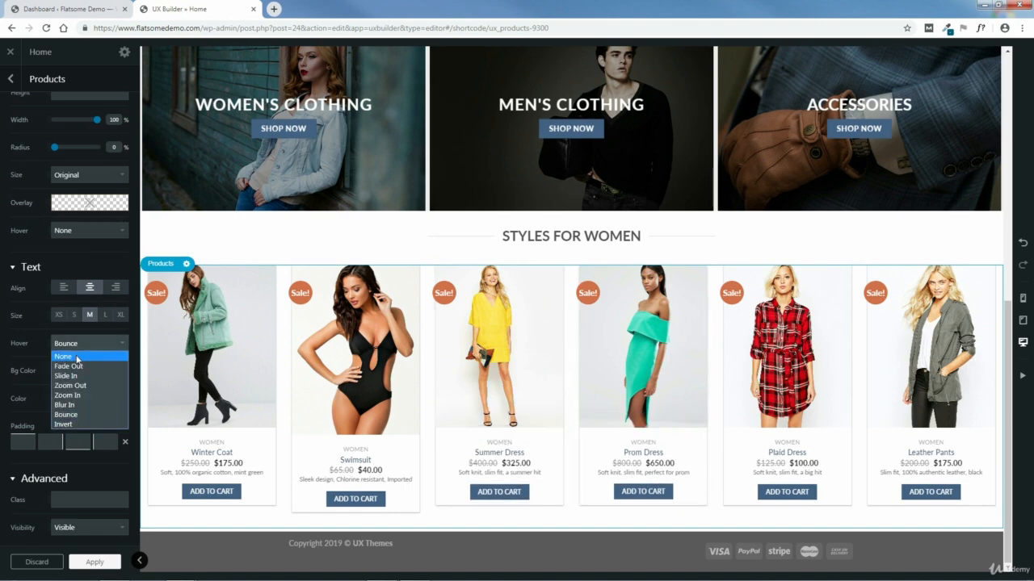
{"action": "left_click", "coordinate": [77, 358]}
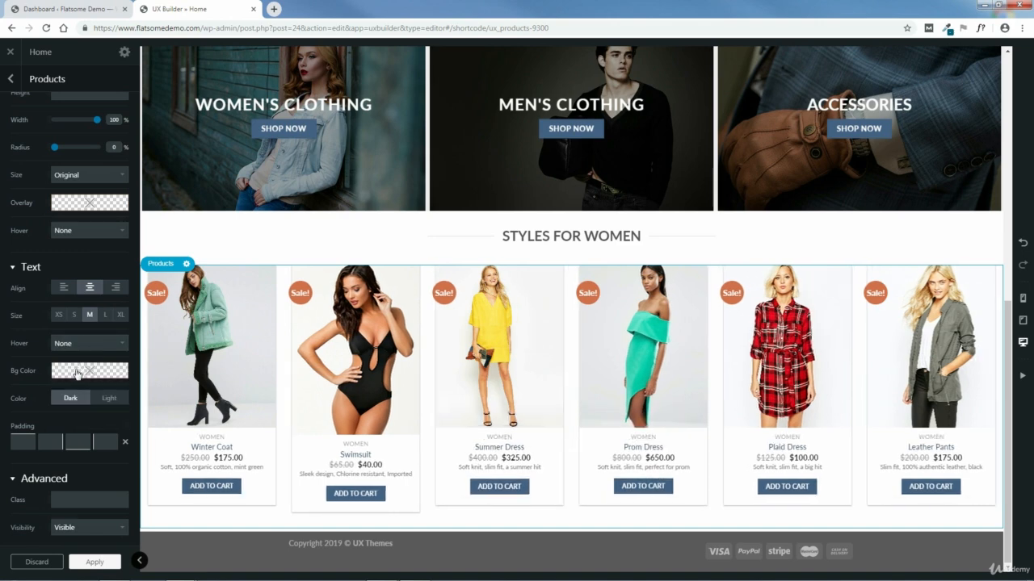
Step: Try a black rgb(0, 0, 0) background with Light product text, then restore the Dark text and clear the background color
{"action": "left_click", "coordinate": [78, 370]}
{"action": "left_click", "coordinate": [107, 403]}
{"action": "left_click_drag", "start_coordinate": [113, 409], "coordinate": [131, 466]}
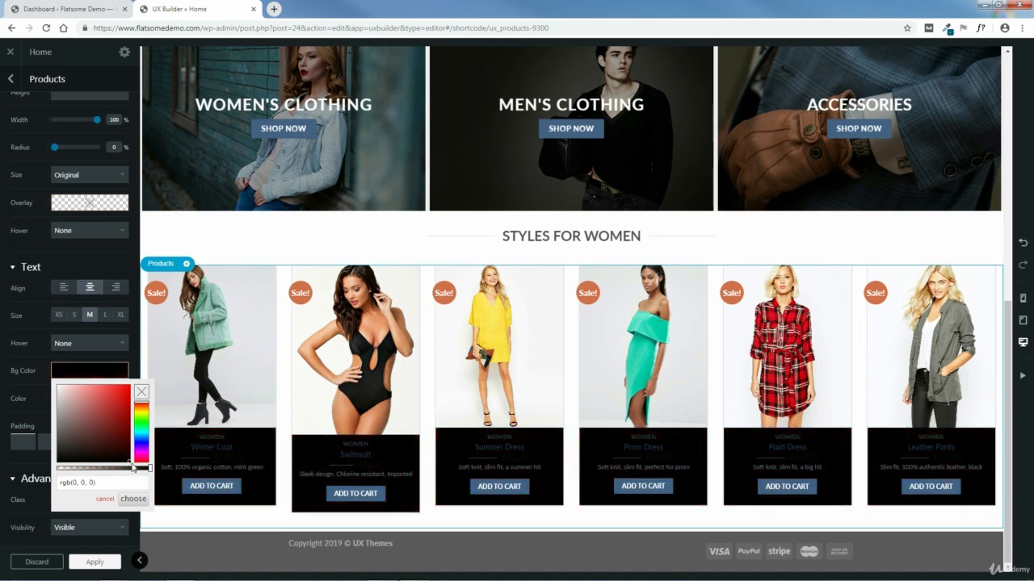
{"action": "left_click", "coordinate": [134, 498]}
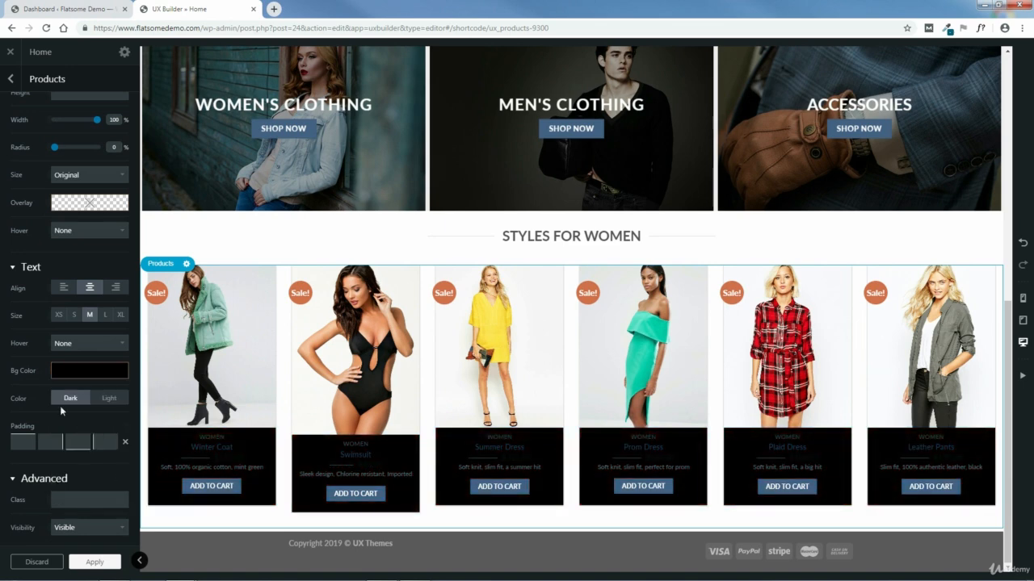
{"action": "left_click", "coordinate": [105, 401]}
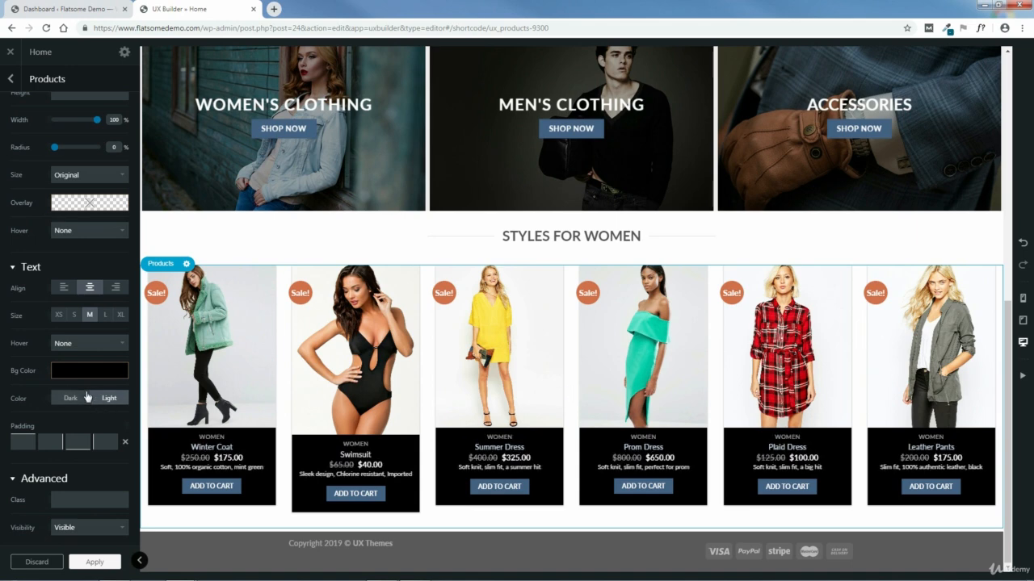
{"action": "left_click", "coordinate": [79, 398]}
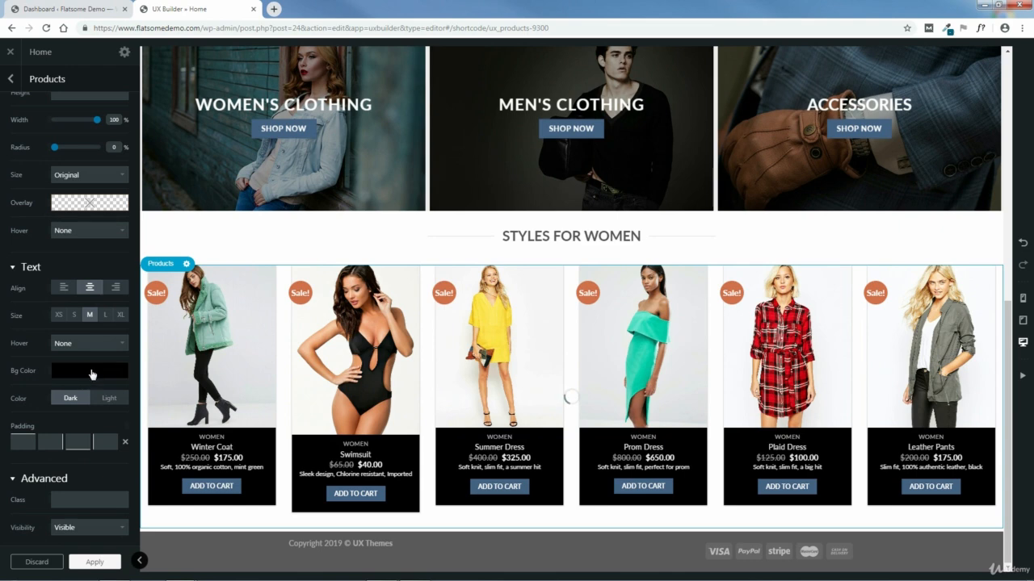
{"action": "left_click", "coordinate": [93, 373]}
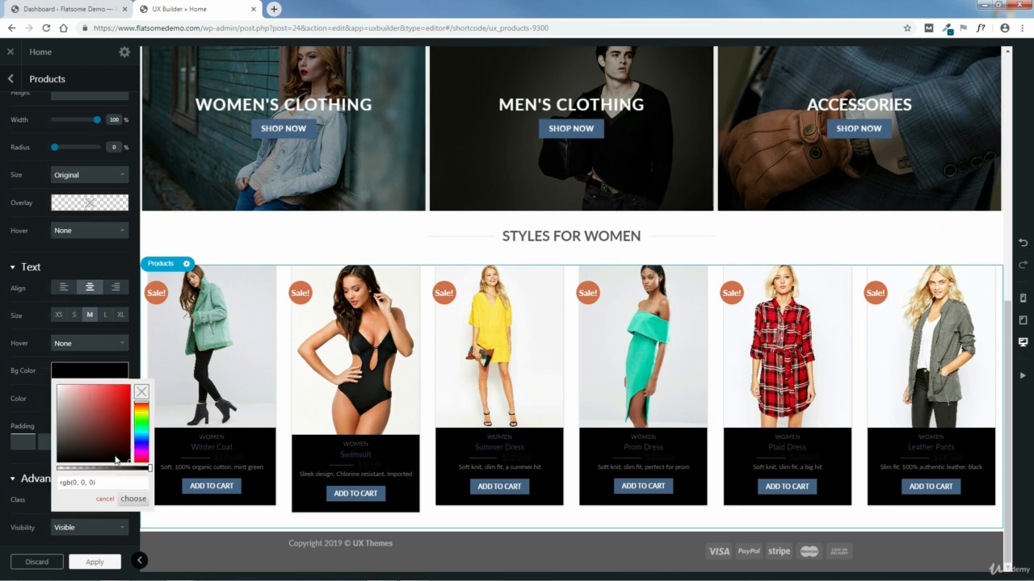
{"action": "left_click", "coordinate": [142, 392]}
{"action": "left_click", "coordinate": [133, 498]}
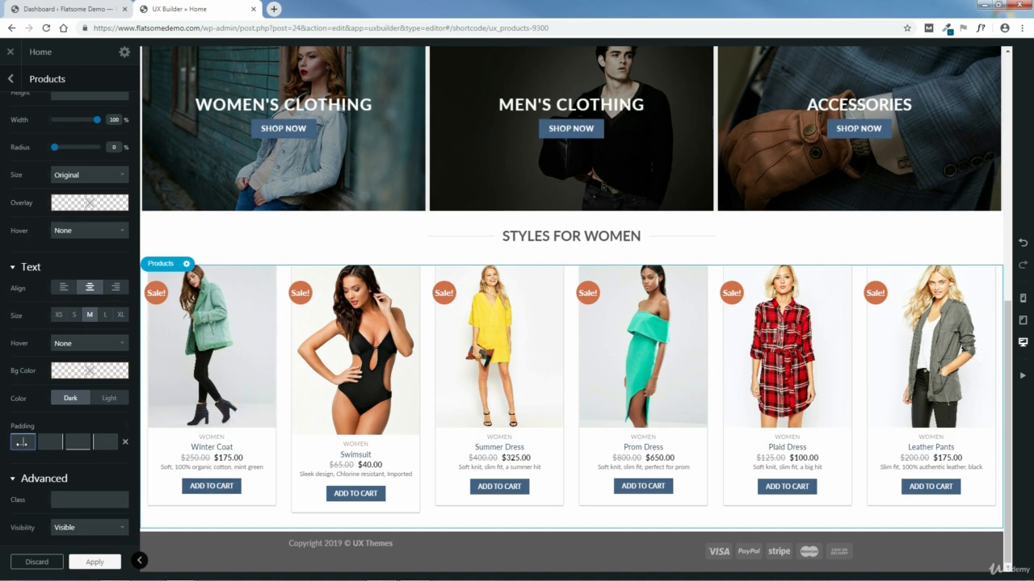
Step: Set the product text padding to 34px top, 21px right, 21px bottom and 22px left
{"action": "left_click_drag", "start_coordinate": [22, 442], "coordinate": [63, 444]}
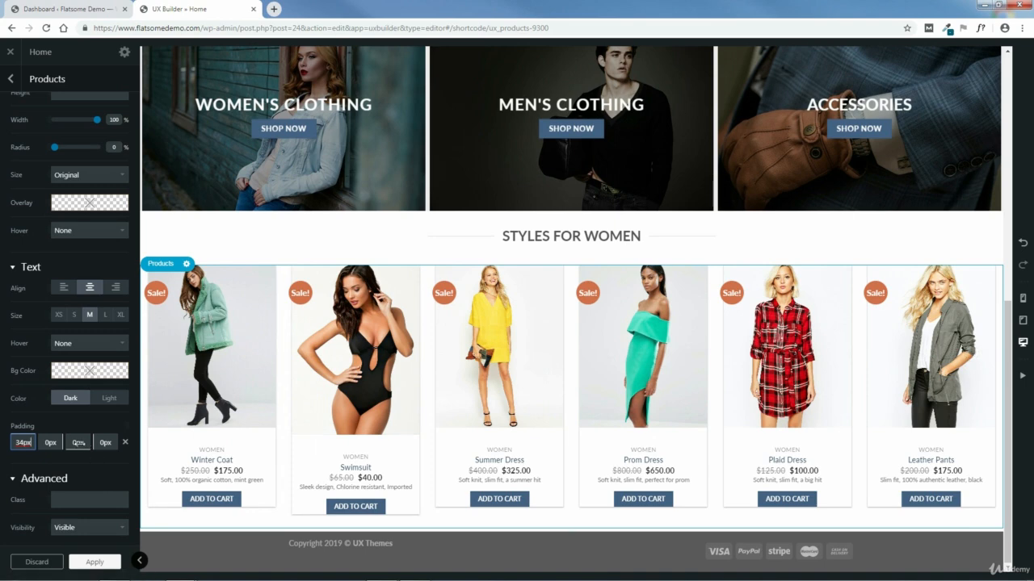
{"action": "left_click_drag", "start_coordinate": [78, 443], "coordinate": [98, 442]}
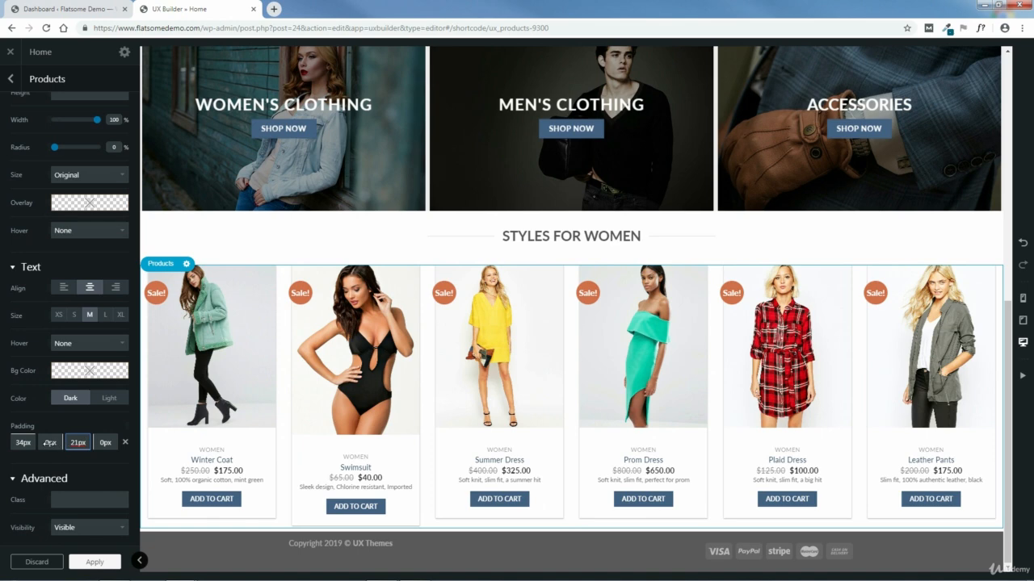
{"action": "left_click_drag", "start_coordinate": [50, 442], "coordinate": [133, 453]}
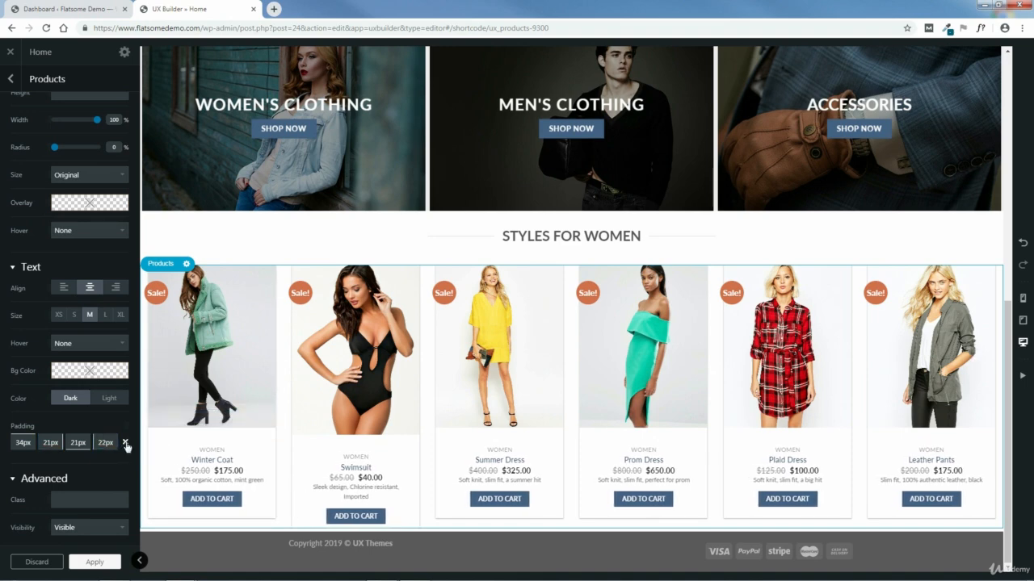
Step: Clear all the product text padding values
{"action": "left_click", "coordinate": [125, 443]}
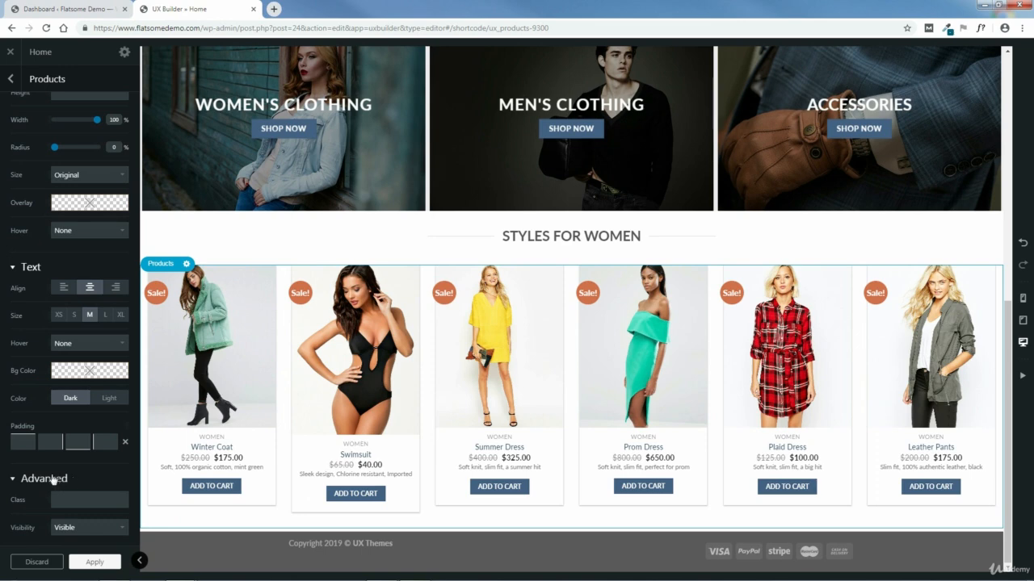
{"action": "scroll", "coordinate": [80, 454], "scroll_direction": "up", "scroll_amount": 15}
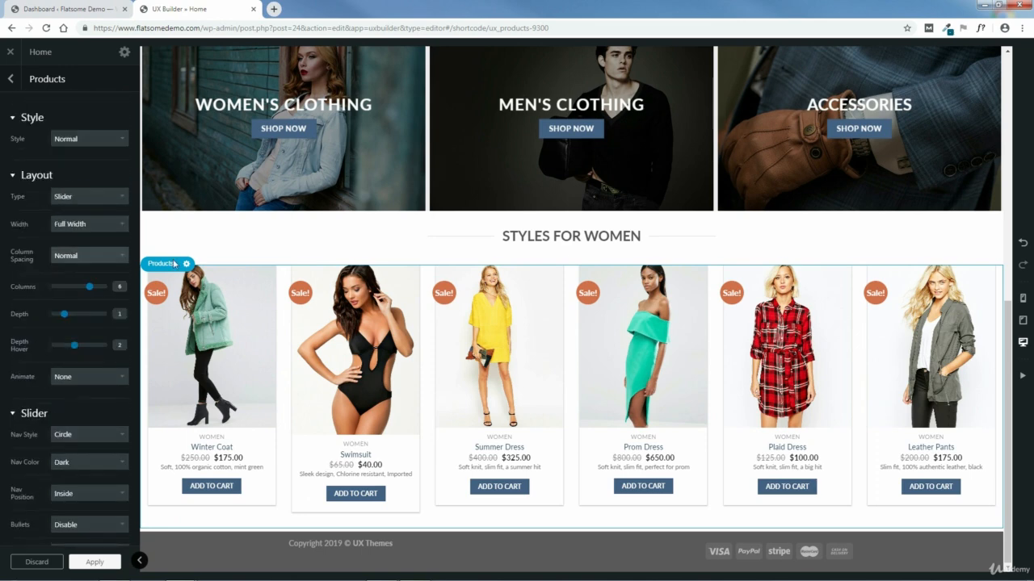
Step: Switch to the Chic Express store to view its women's product slider, then return to the page builder
{"action": "left_click", "coordinate": [380, 570]}
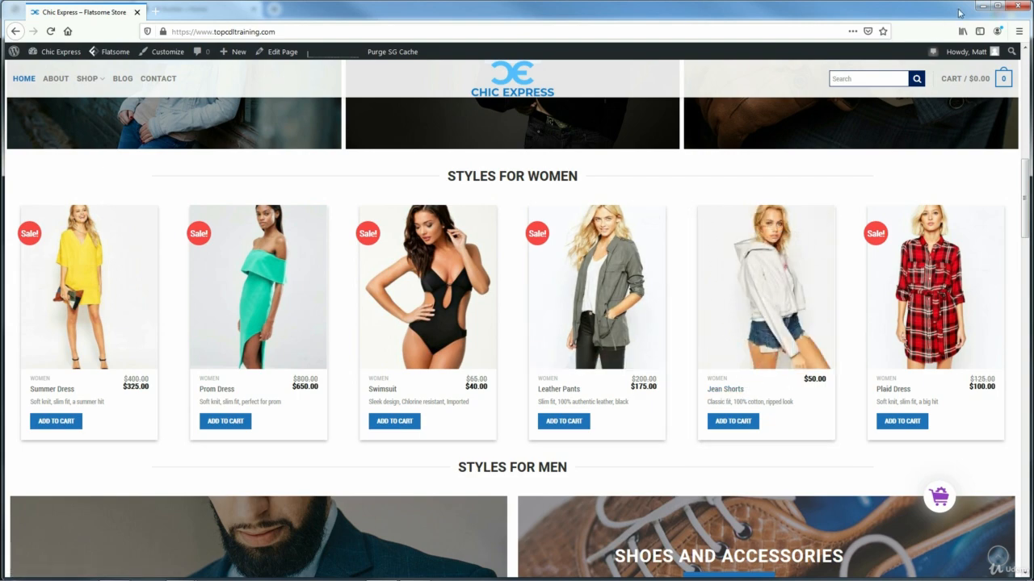
{"action": "left_click", "coordinate": [981, 8]}
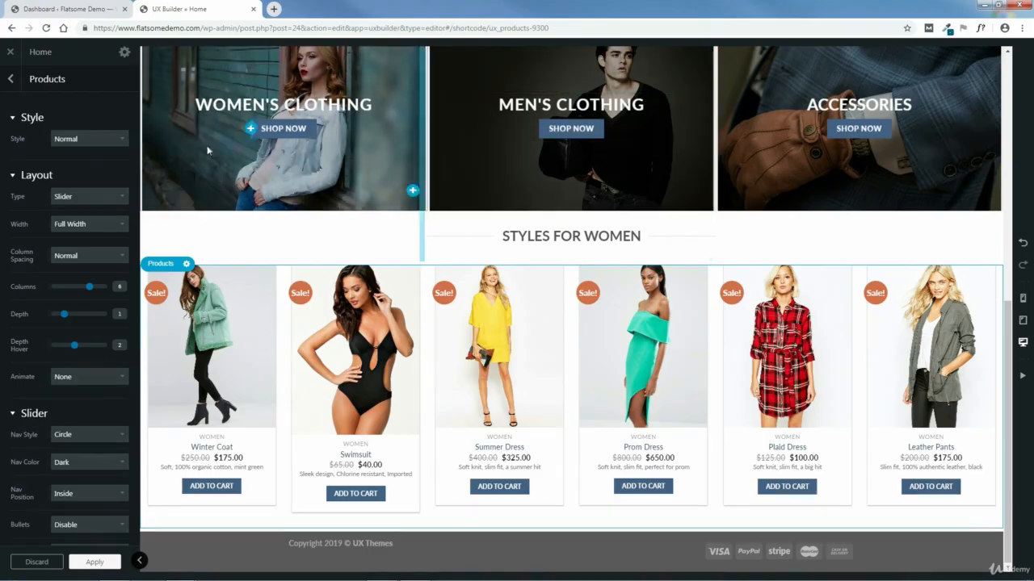
Step: Try the Default product style, then switch back to the Normal style with a Depth Hover of 2
{"action": "left_click", "coordinate": [84, 141]}
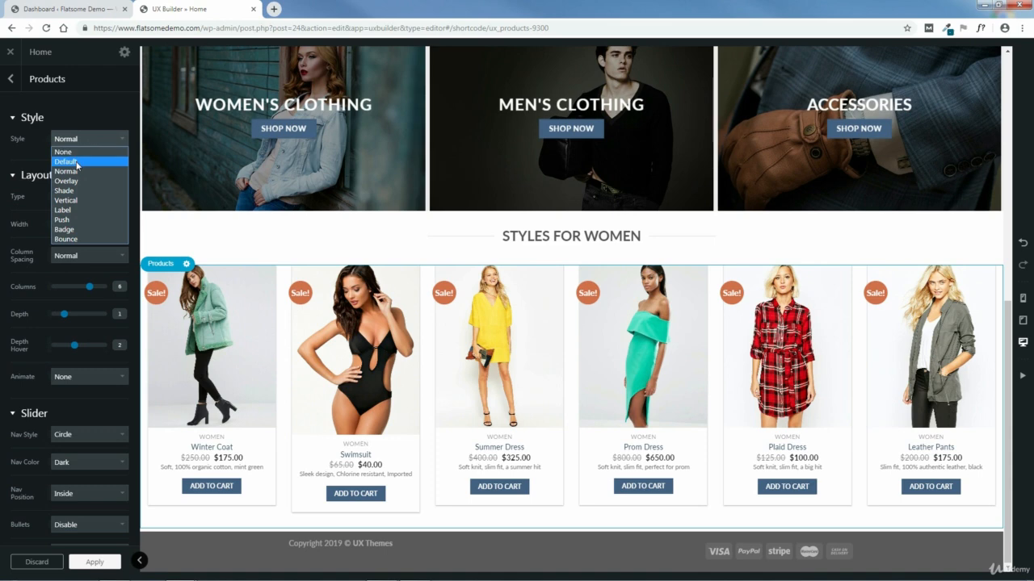
{"action": "left_click", "coordinate": [78, 162]}
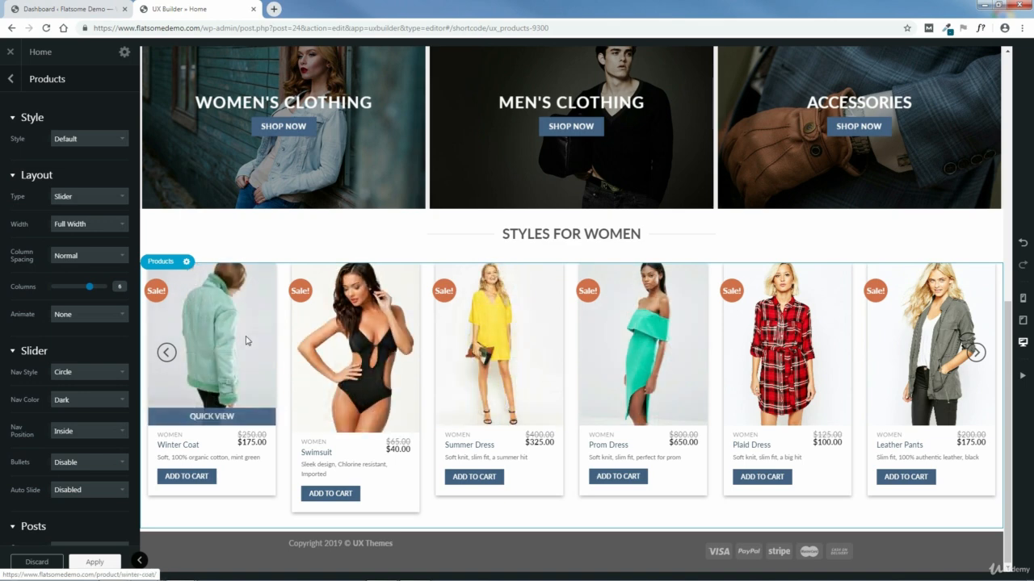
{"action": "left_click", "coordinate": [94, 137]}
{"action": "left_click", "coordinate": [84, 171]}
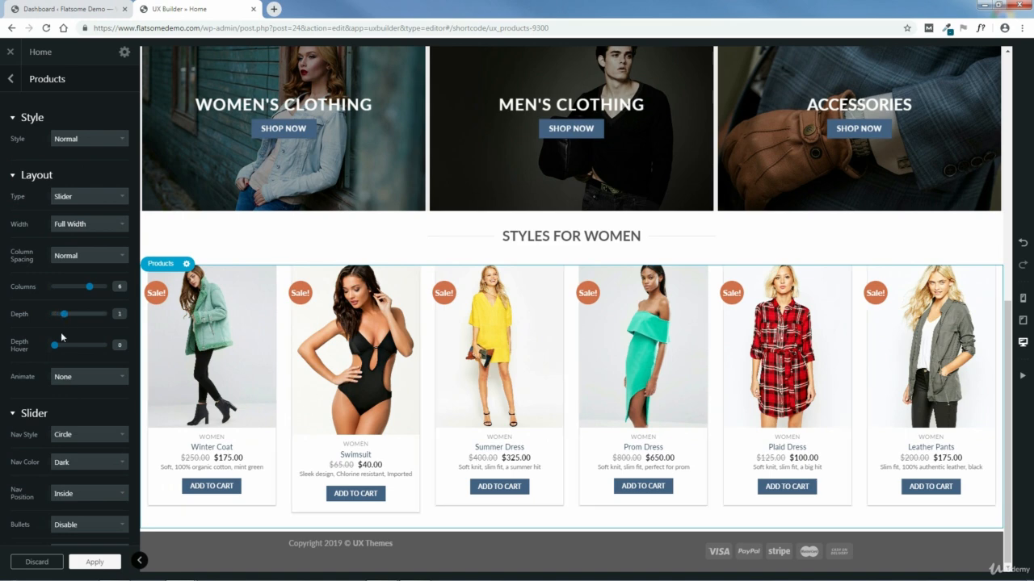
{"action": "left_click_drag", "start_coordinate": [55, 345], "coordinate": [65, 346]}
Step: Review the product slider's remaining options, from slider navigation, posts and filters through image, text and advanced settings
{"action": "scroll", "coordinate": [109, 380], "scroll_direction": "down", "scroll_amount": 5}
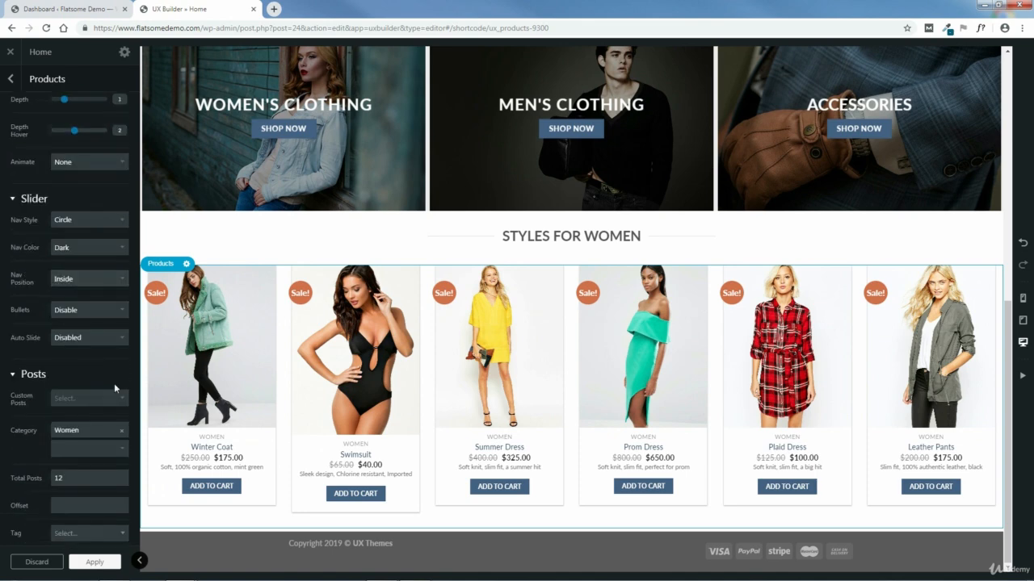
{"action": "scroll", "coordinate": [114, 383], "scroll_direction": "down", "scroll_amount": 4}
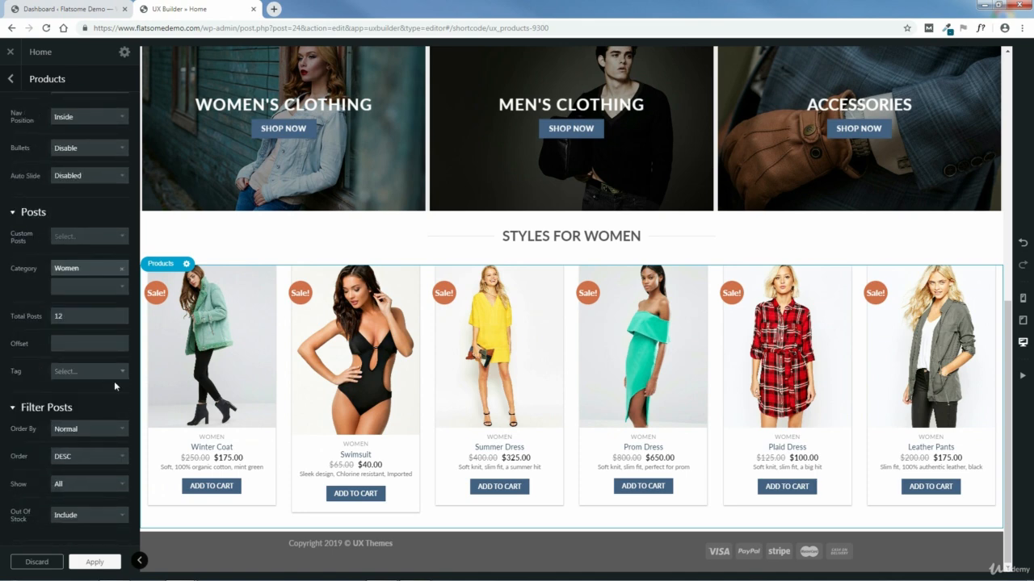
{"action": "scroll", "coordinate": [114, 382], "scroll_direction": "down", "scroll_amount": 4}
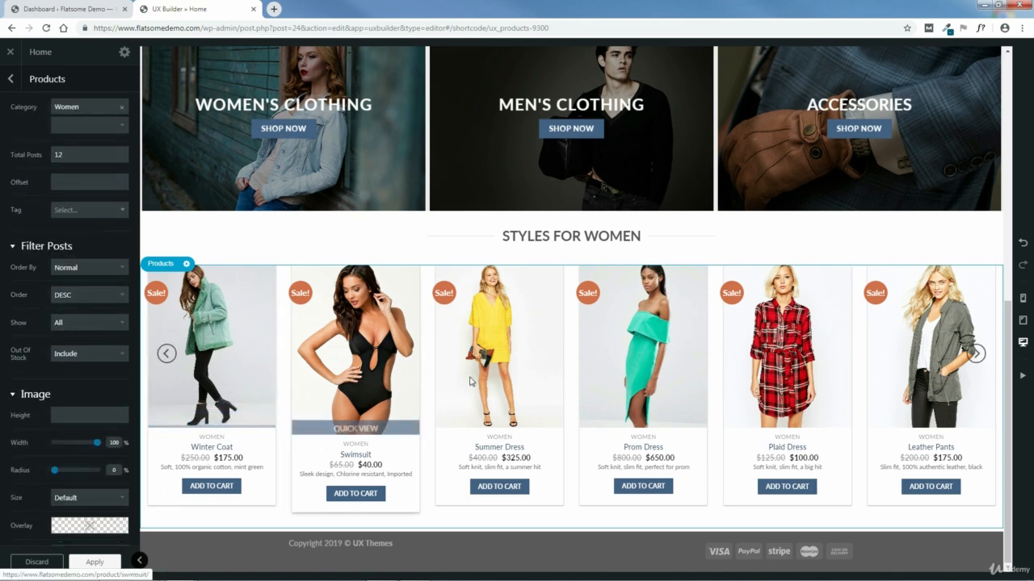
{"action": "scroll", "coordinate": [115, 386], "scroll_direction": "down", "scroll_amount": 3}
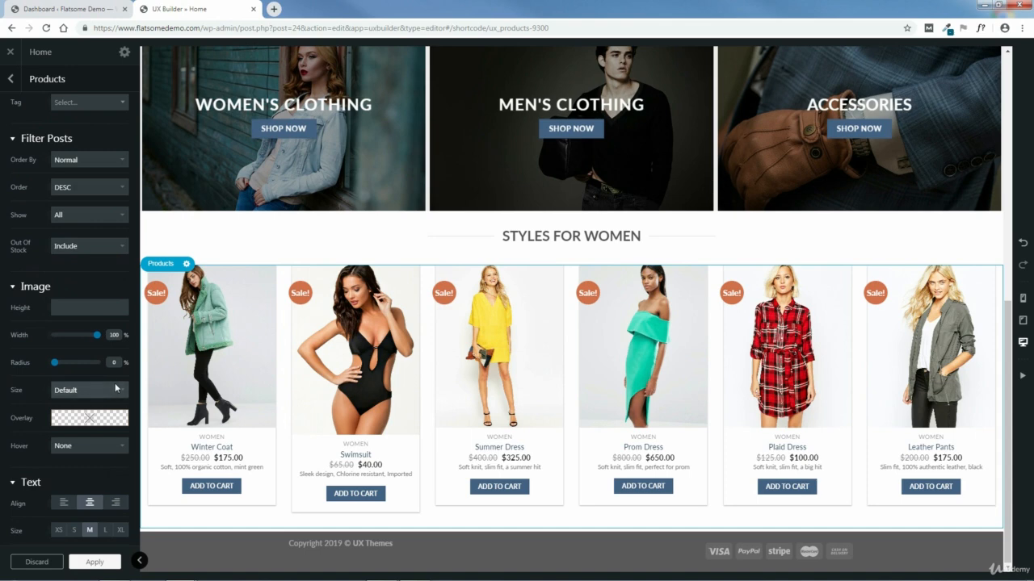
{"action": "scroll", "coordinate": [115, 388], "scroll_direction": "down", "scroll_amount": 3}
{"action": "scroll", "coordinate": [115, 387], "scroll_direction": "down", "scroll_amount": 3}
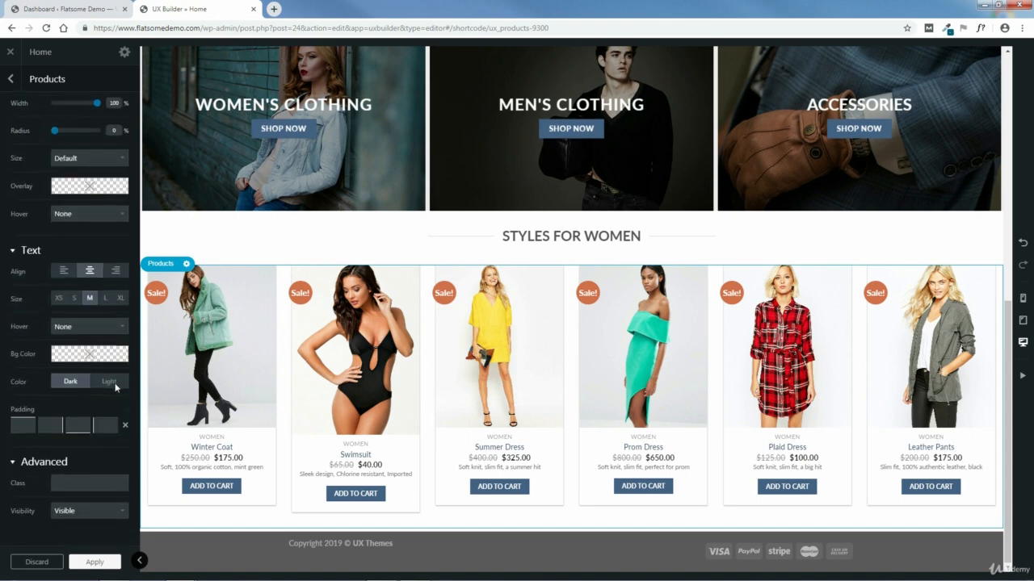
{"action": "scroll", "coordinate": [114, 382], "scroll_direction": "up", "scroll_amount": 20}
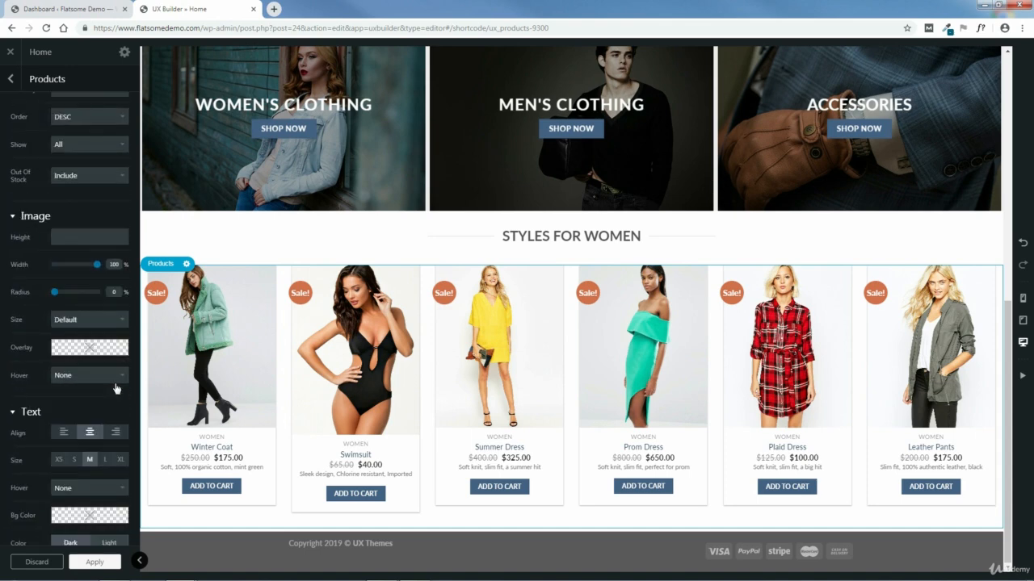
{"action": "scroll", "coordinate": [114, 384], "scroll_direction": "up", "scroll_amount": 2}
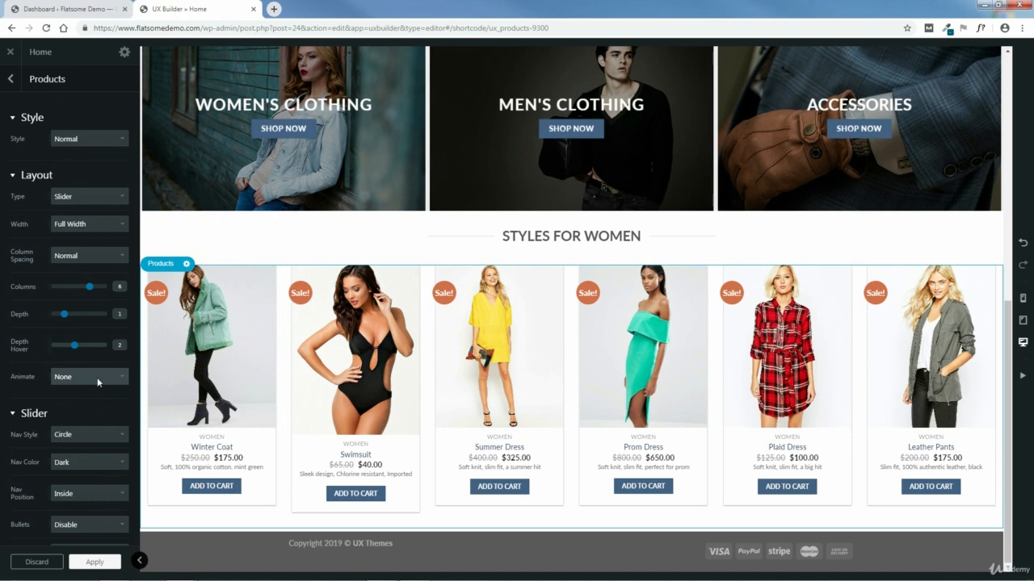
Step: Apply the product slider settings, update the Home page and leave the builder for the live page
{"action": "left_click", "coordinate": [94, 562]}
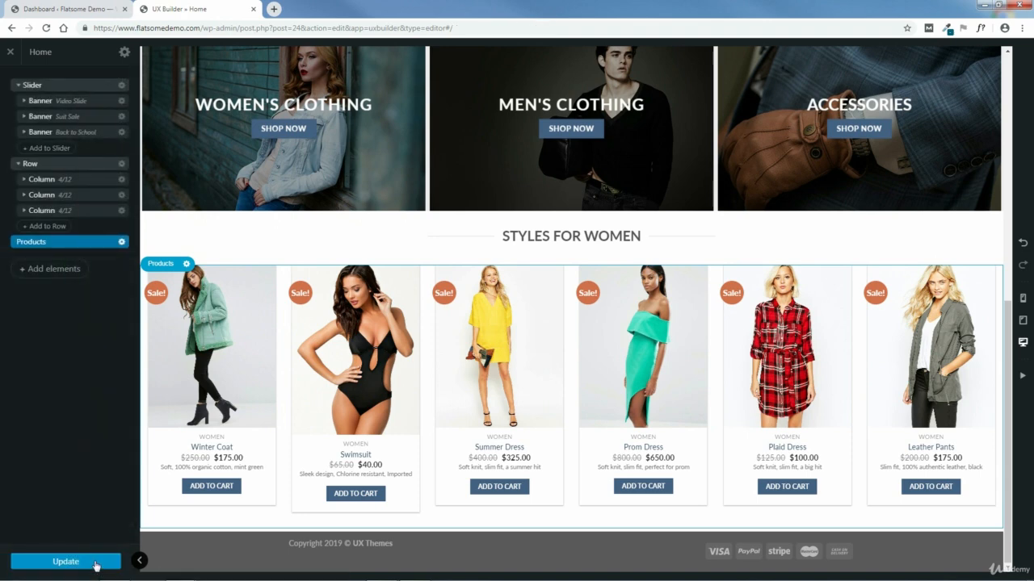
{"action": "left_click", "coordinate": [67, 564]}
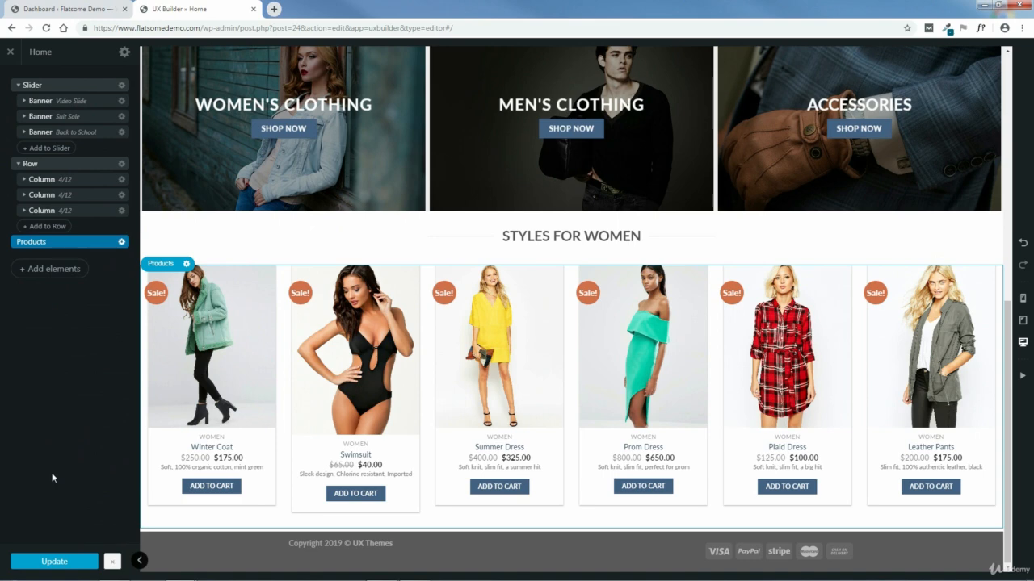
{"action": "left_click", "coordinate": [113, 563]}
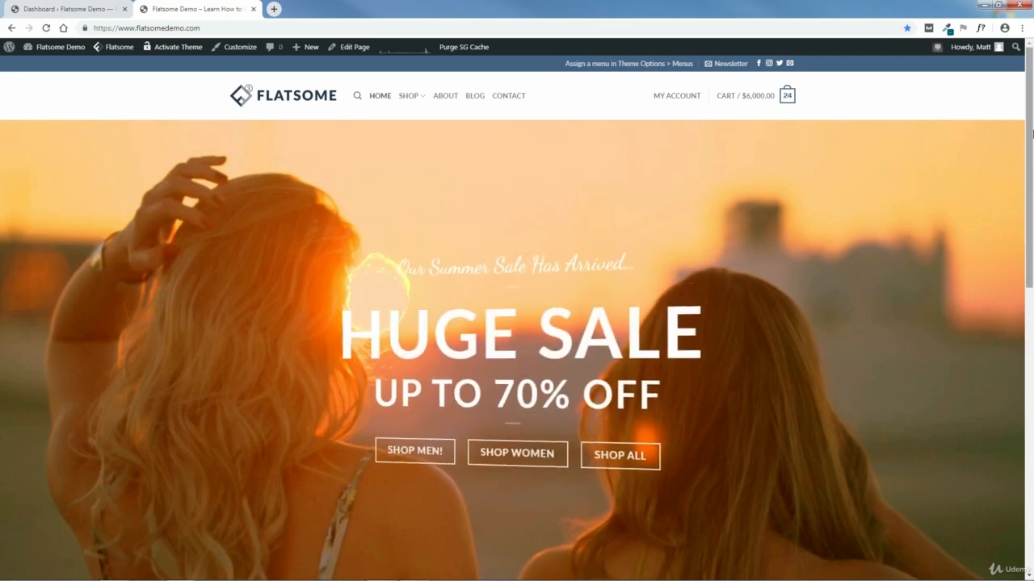
Step: View the STYLES FOR WOMEN section on the live home page and cycle through its product slides
{"action": "left_click_drag", "start_coordinate": [1032, 133], "coordinate": [1032, 421]}
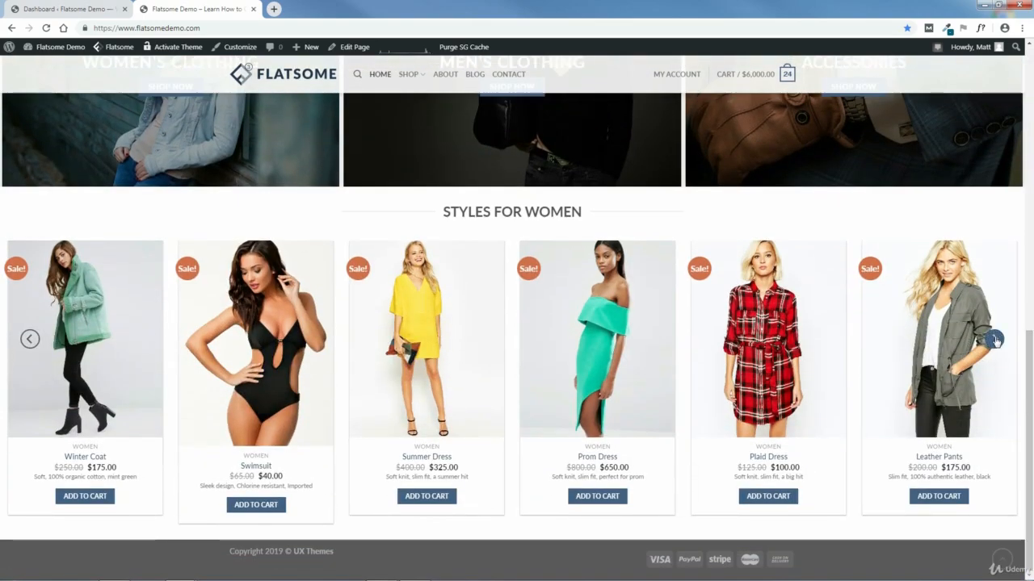
{"action": "left_click", "coordinate": [995, 340]}
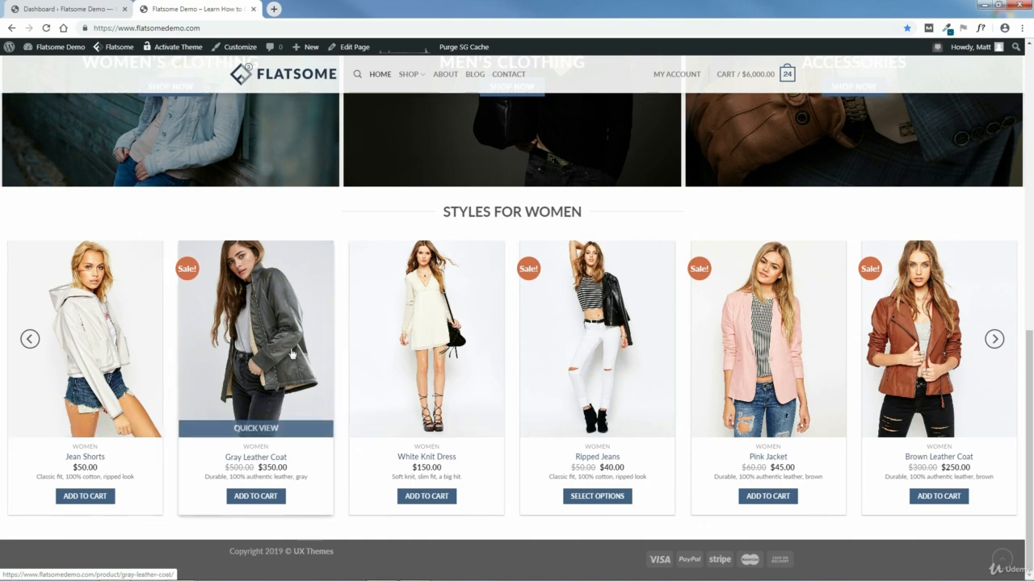
{"action": "left_click", "coordinate": [994, 339]}
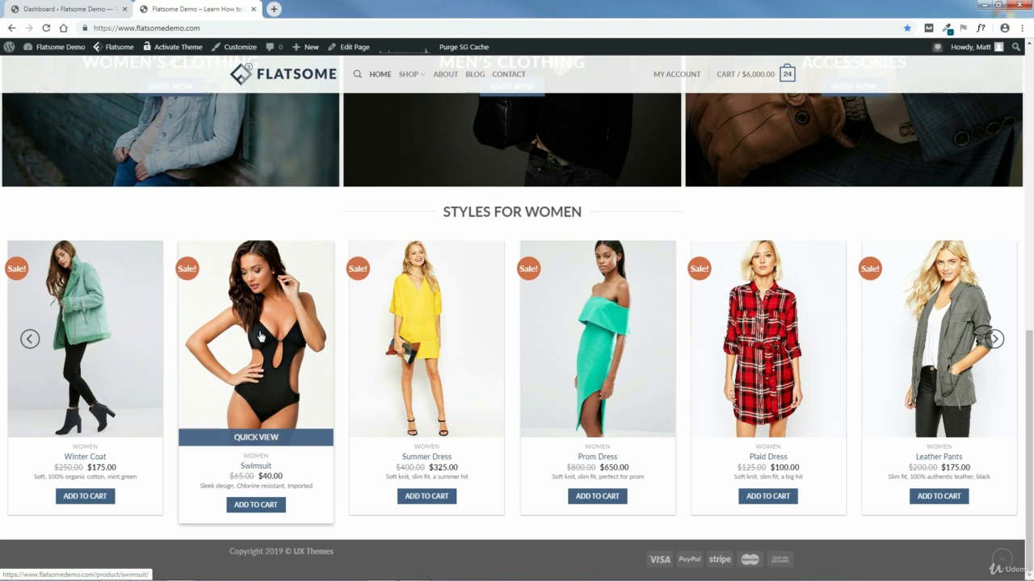
Step: Search for LunaPic in a new browser tab and open the LunaPic online photo editor
{"action": "left_click", "coordinate": [274, 9]}
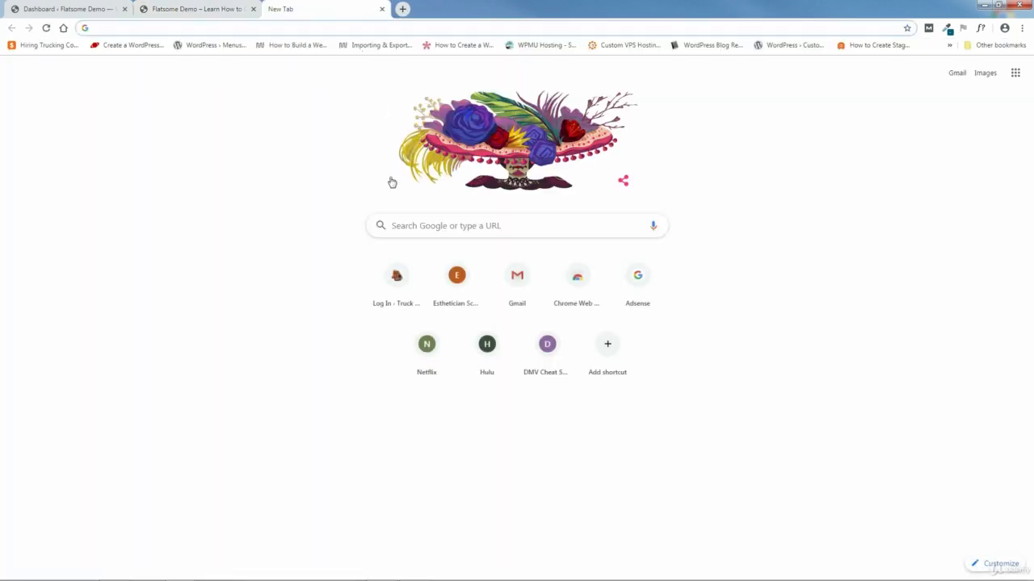
{"action": "left_click", "coordinate": [412, 225]}
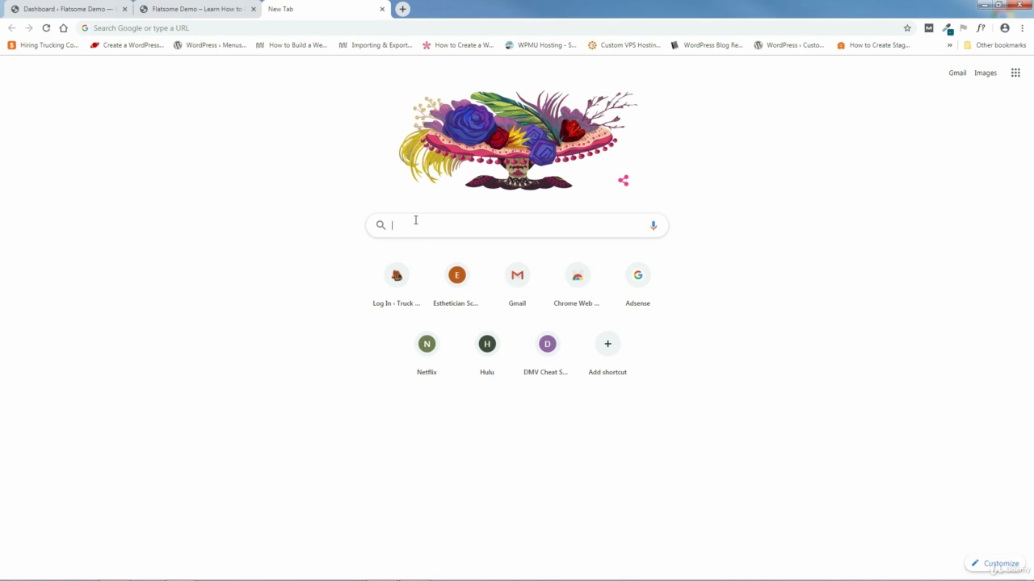
{"action": "type", "text": "LUNAPIC"}
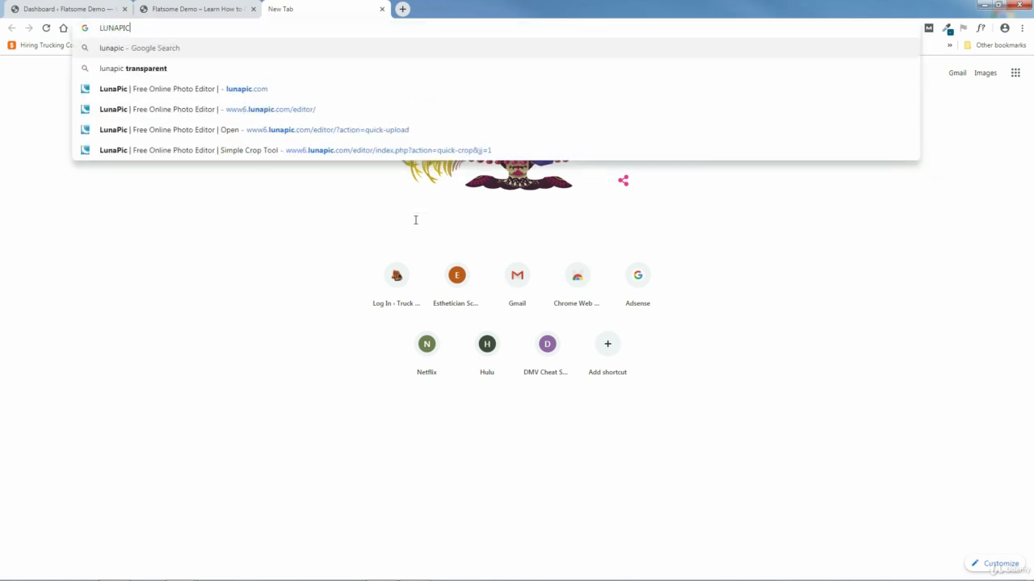
{"action": "key", "text": "Return"}
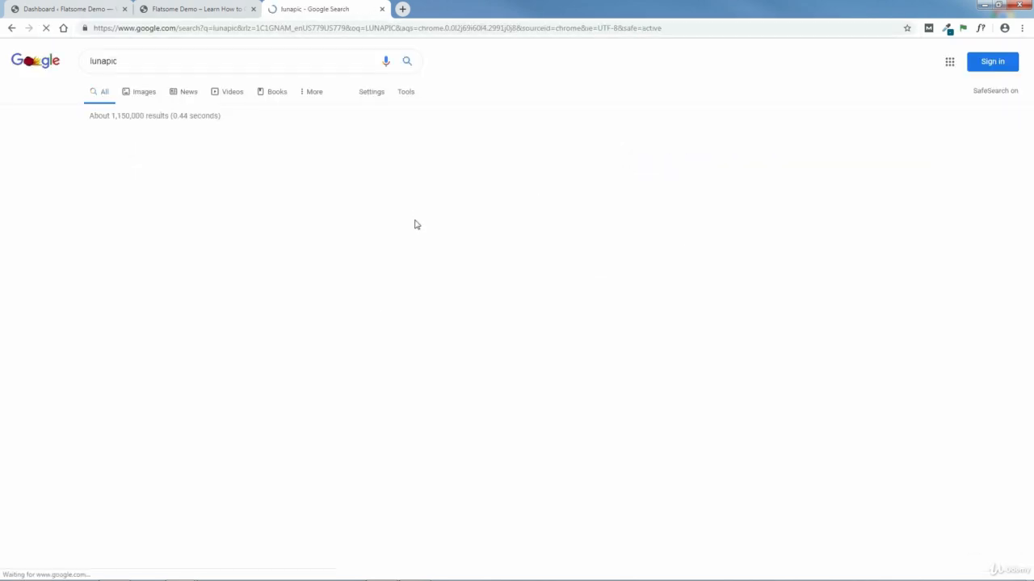
{"action": "left_click", "coordinate": [208, 139]}
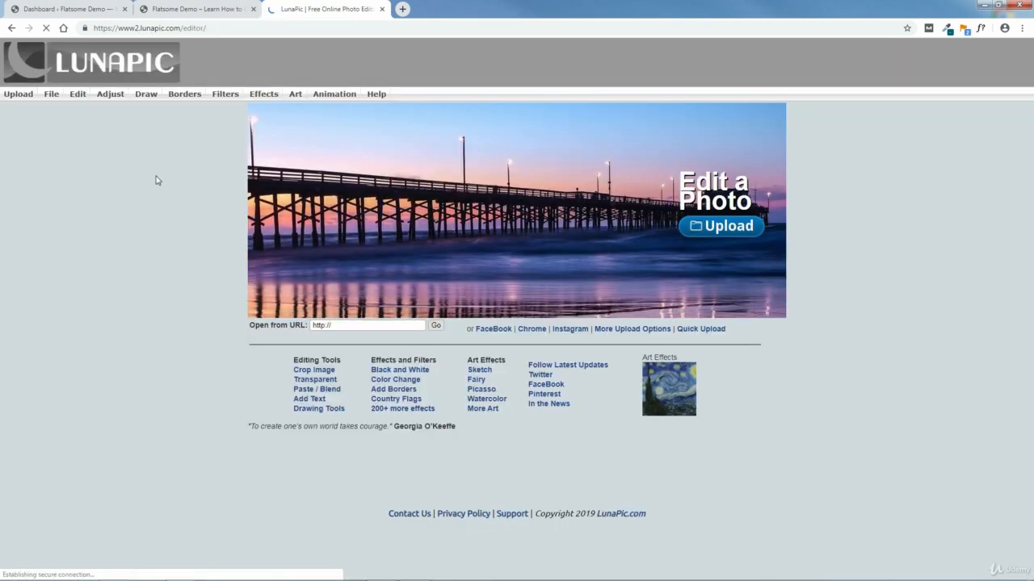
Step: Upload larger-image-front.jpeg from the SWIMSUITS folder to LunaPic
{"action": "left_click", "coordinate": [18, 94]}
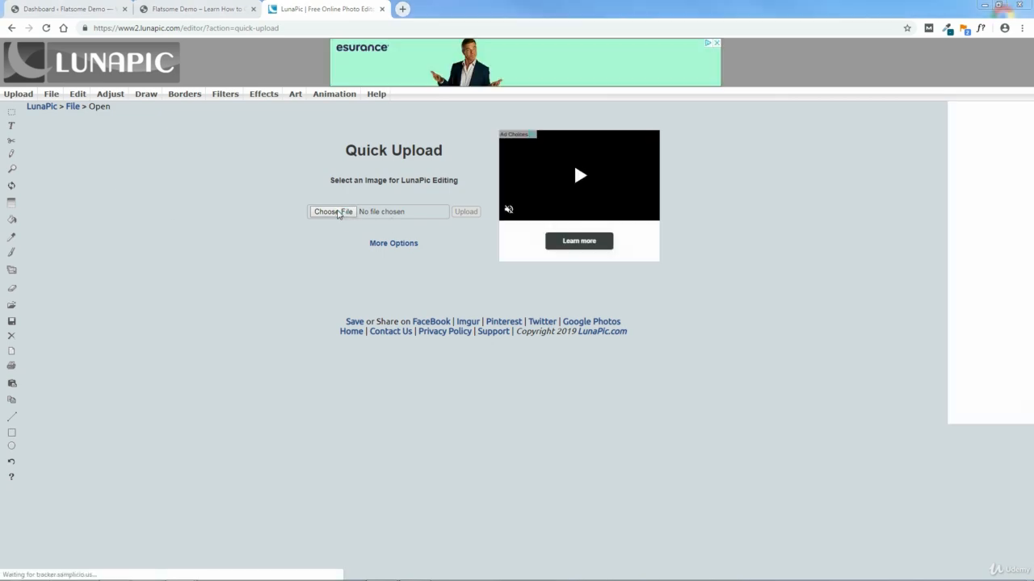
{"action": "left_click", "coordinate": [338, 214]}
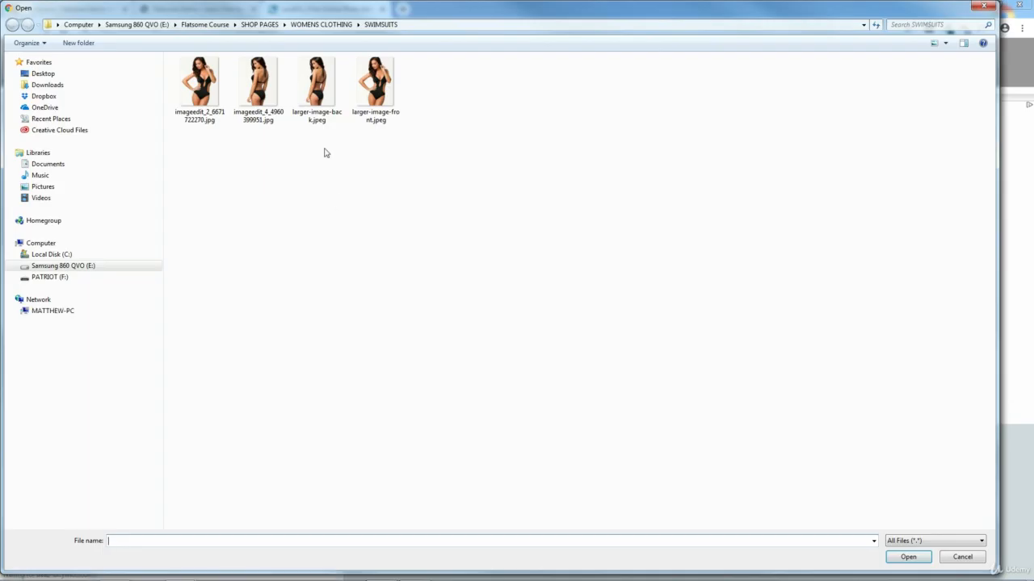
{"action": "left_click", "coordinate": [320, 94]}
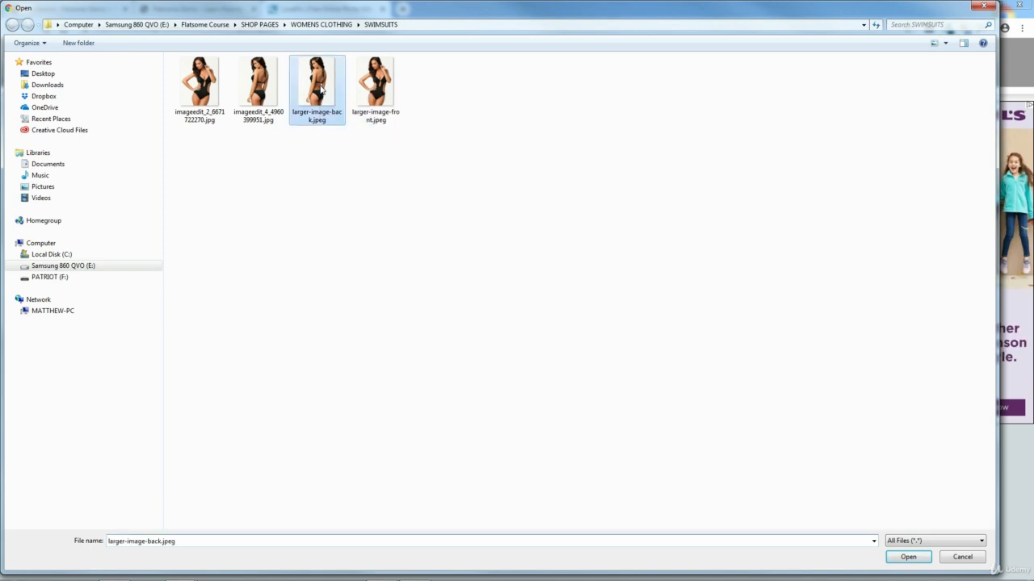
{"action": "left_click", "coordinate": [374, 94]}
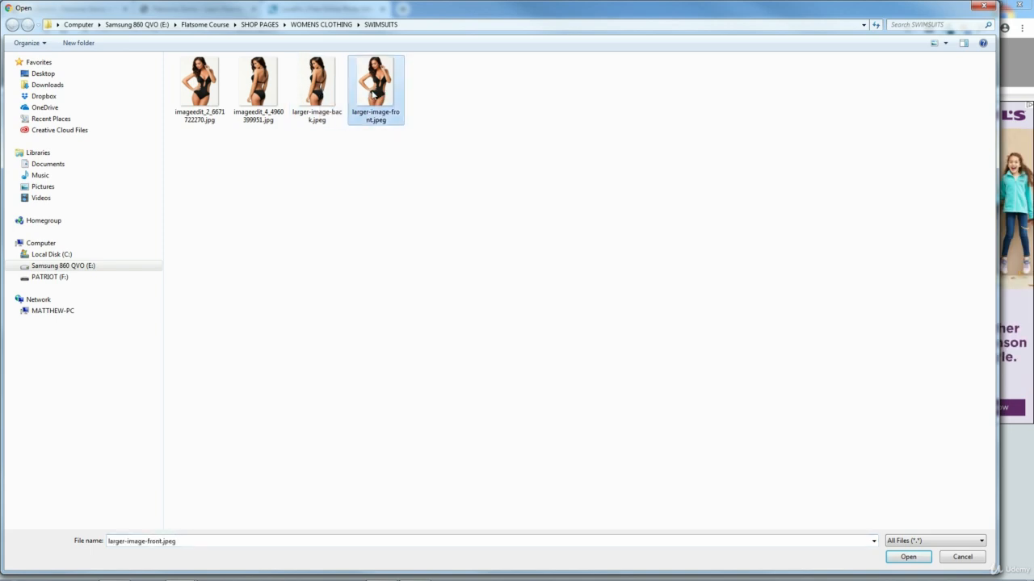
{"action": "left_click", "coordinate": [906, 557]}
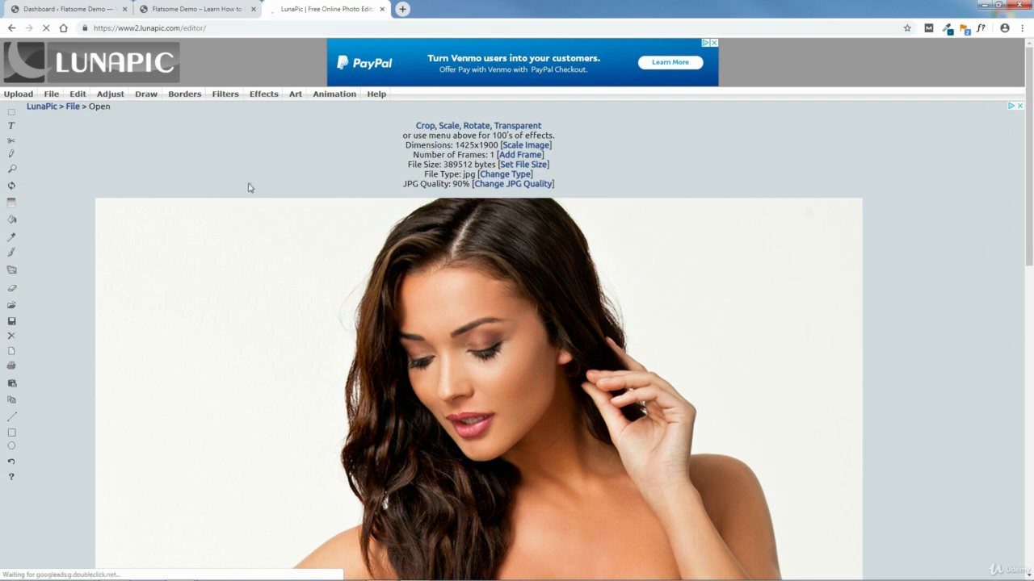
Step: Open the WordPress media library and view the attachment details of the green winter coat close-up
{"action": "left_click", "coordinate": [61, 9]}
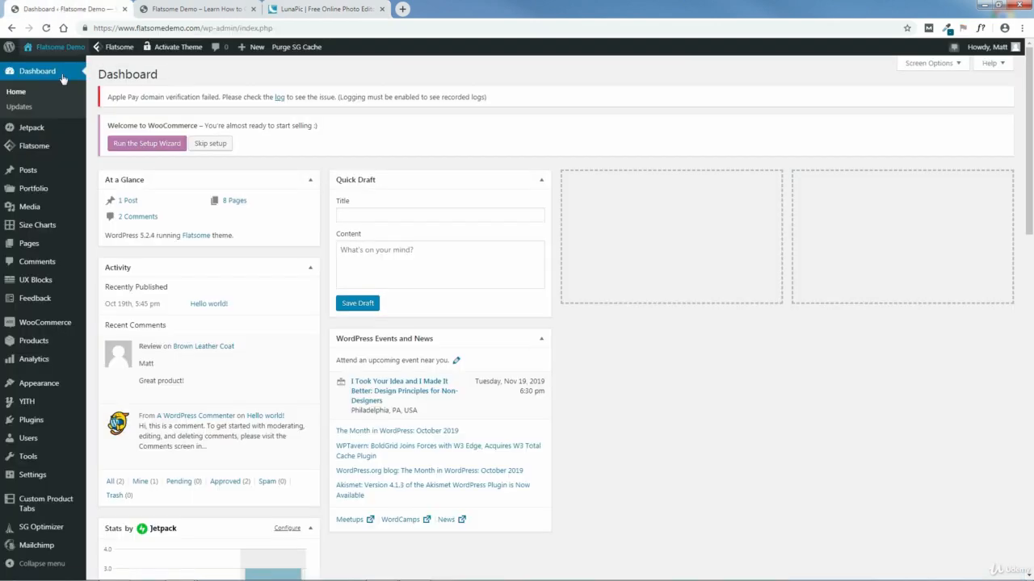
{"action": "mouse_move", "coordinate": [27, 207]}
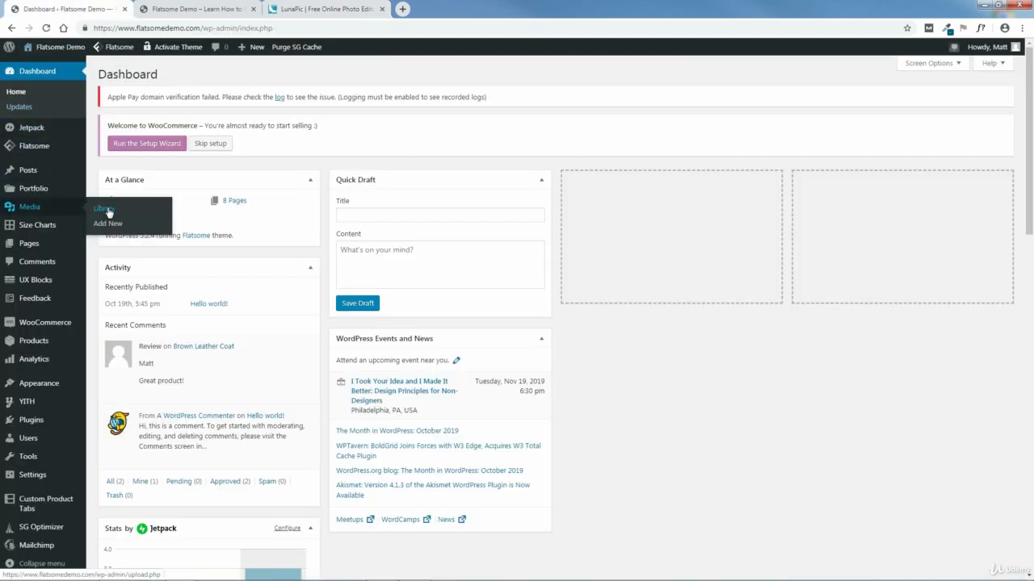
{"action": "left_click", "coordinate": [104, 210]}
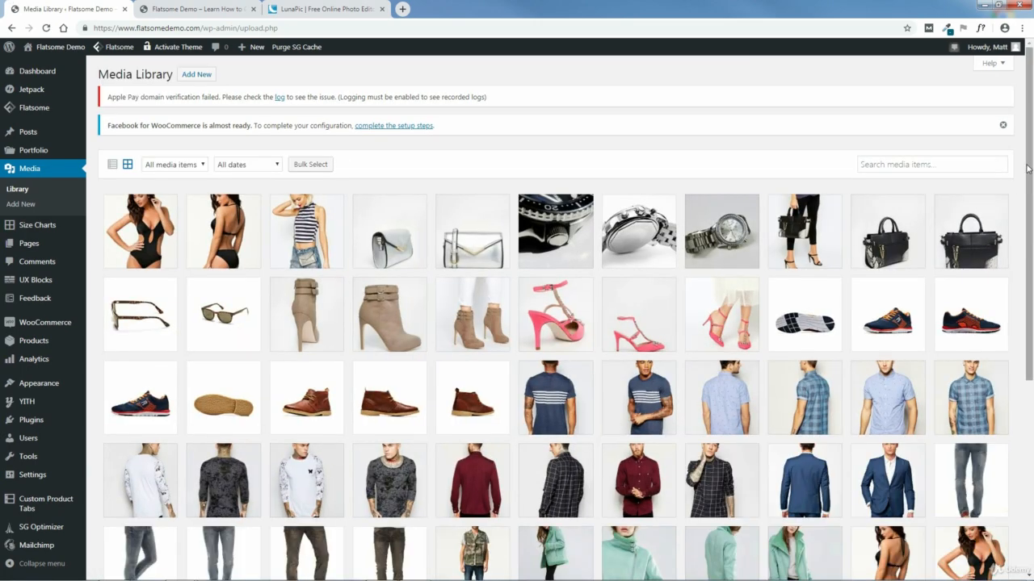
{"action": "scroll", "coordinate": [1030, 219], "scroll_direction": "down", "scroll_amount": 1}
{"action": "scroll", "coordinate": [623, 370], "scroll_direction": "down", "scroll_amount": 3}
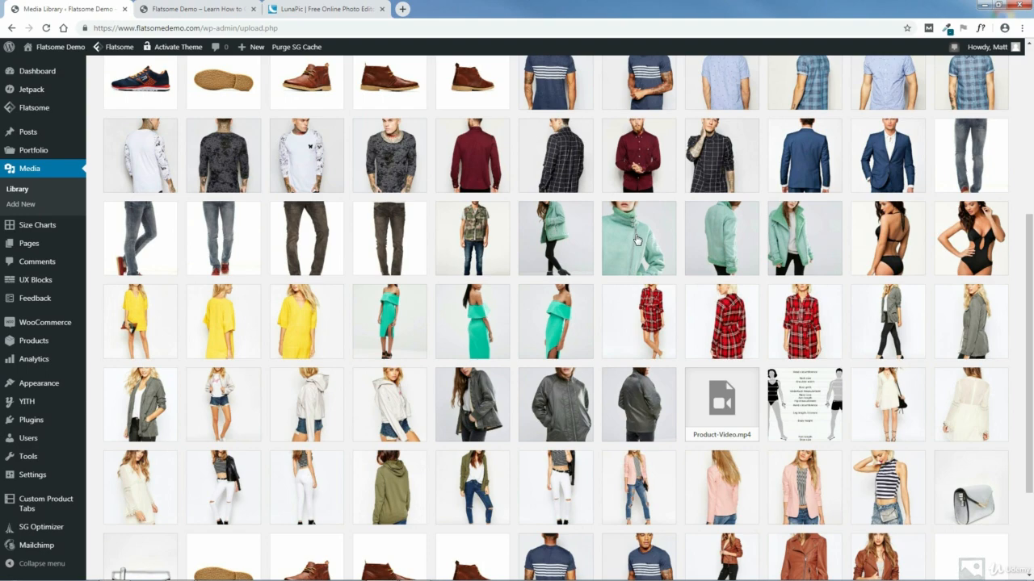
{"action": "left_click", "coordinate": [636, 240]}
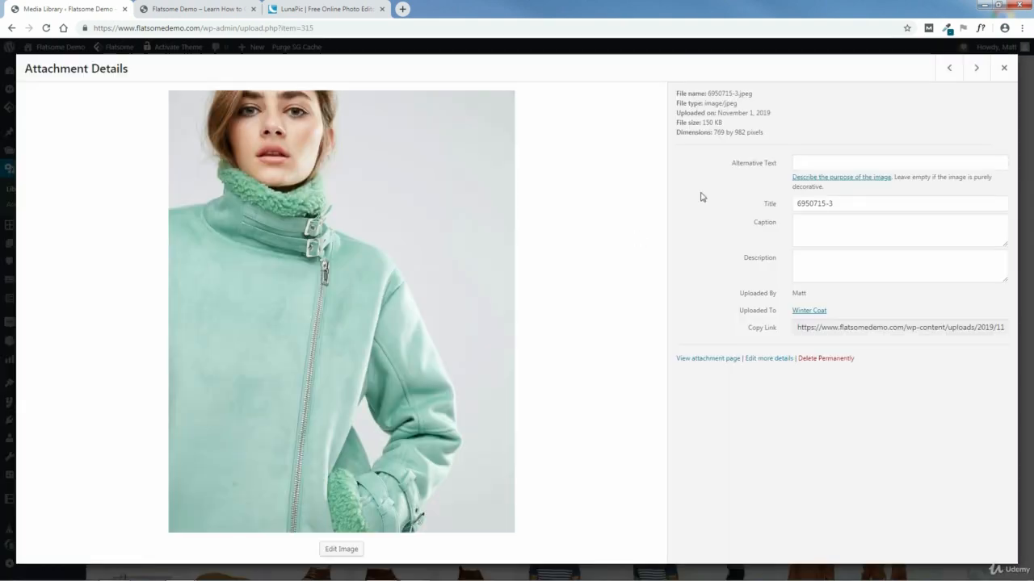
Step: Check the attachment details of the green prom dress and brown leather jacket images in the media library
{"action": "left_click", "coordinate": [1004, 68]}
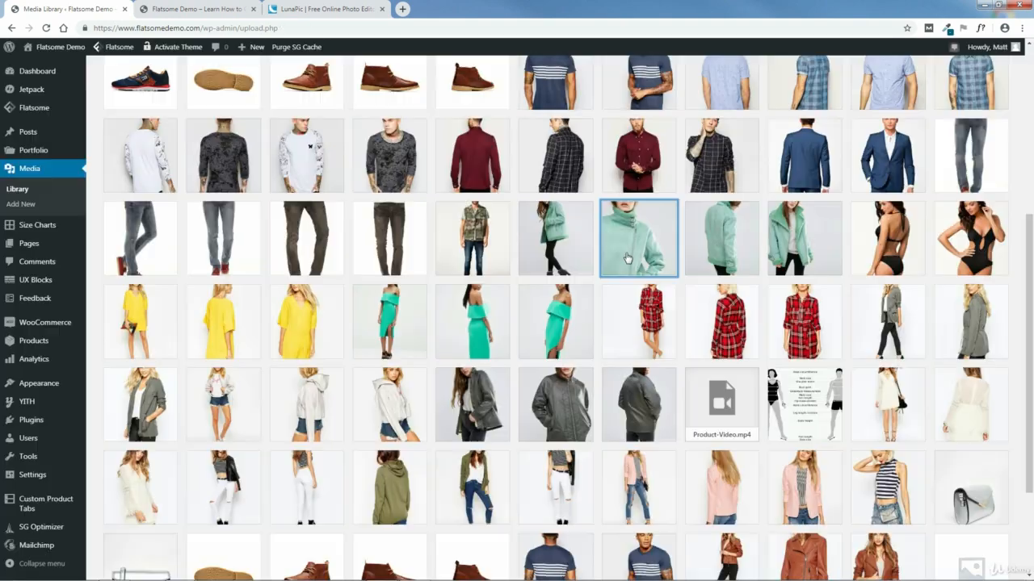
{"action": "left_click", "coordinate": [539, 333]}
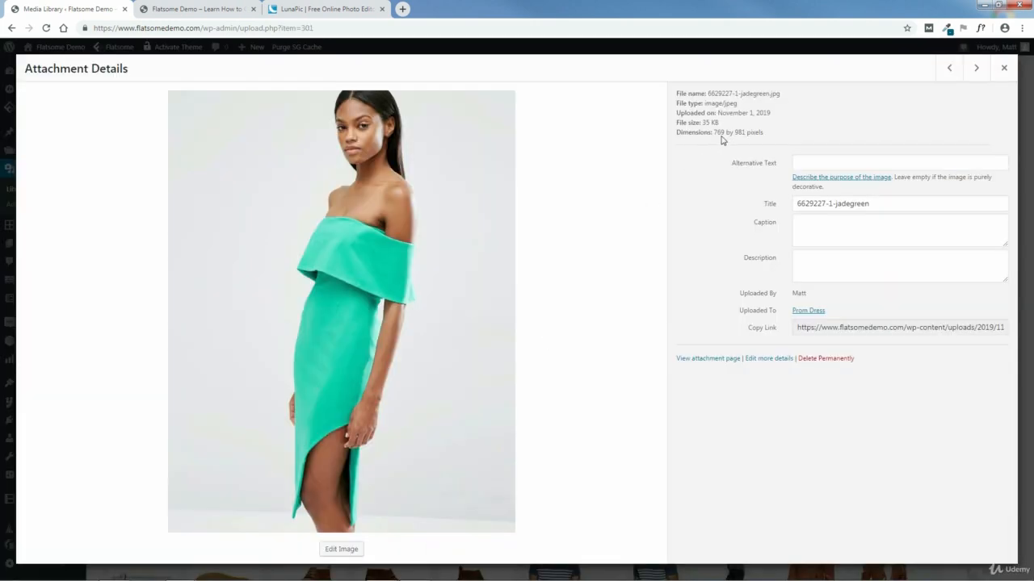
{"action": "left_click", "coordinate": [1004, 68]}
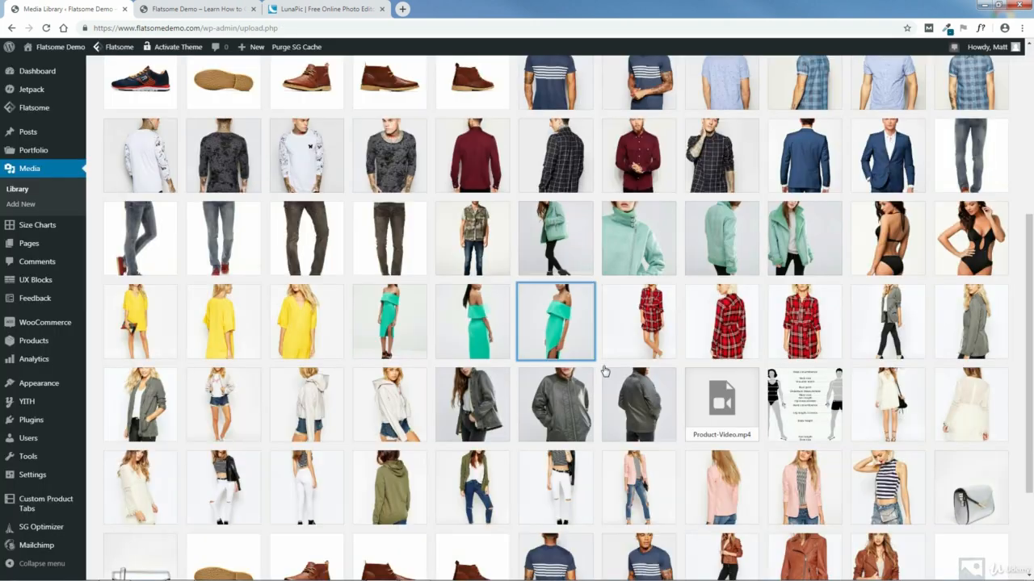
{"action": "scroll", "coordinate": [601, 377], "scroll_direction": "down", "scroll_amount": 2}
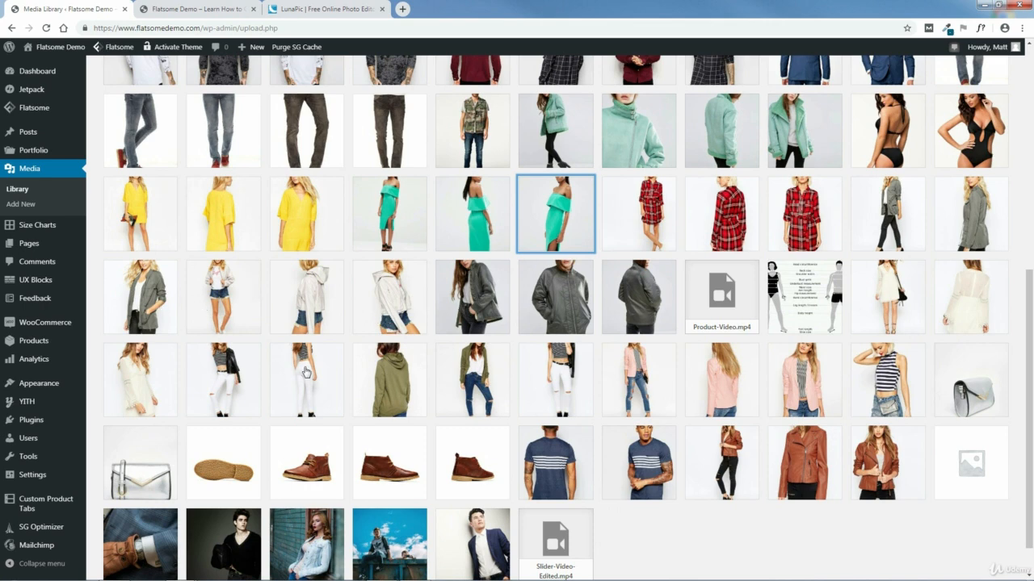
{"action": "left_click", "coordinate": [888, 465]}
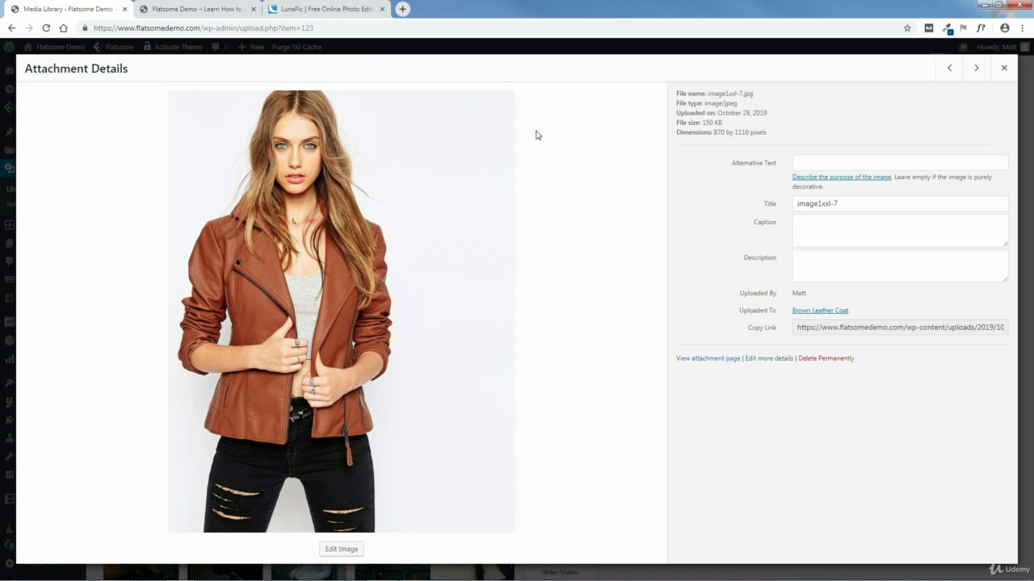
Step: Cycle through the STYLES FOR WOMEN slides on the live home page to compare the product image sizes
{"action": "left_click", "coordinate": [184, 9]}
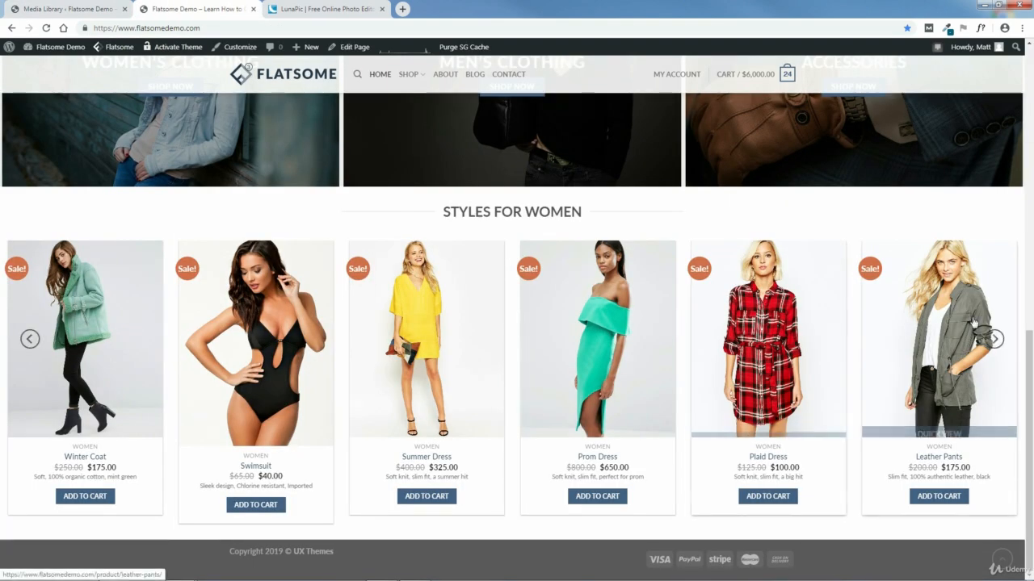
{"action": "left_click", "coordinate": [994, 340]}
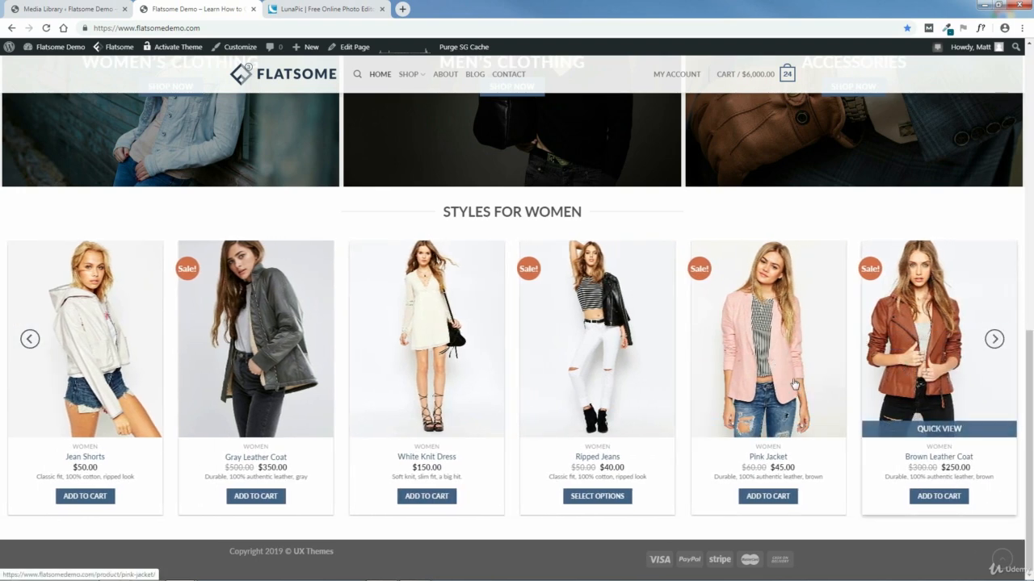
{"action": "left_click", "coordinate": [993, 340]}
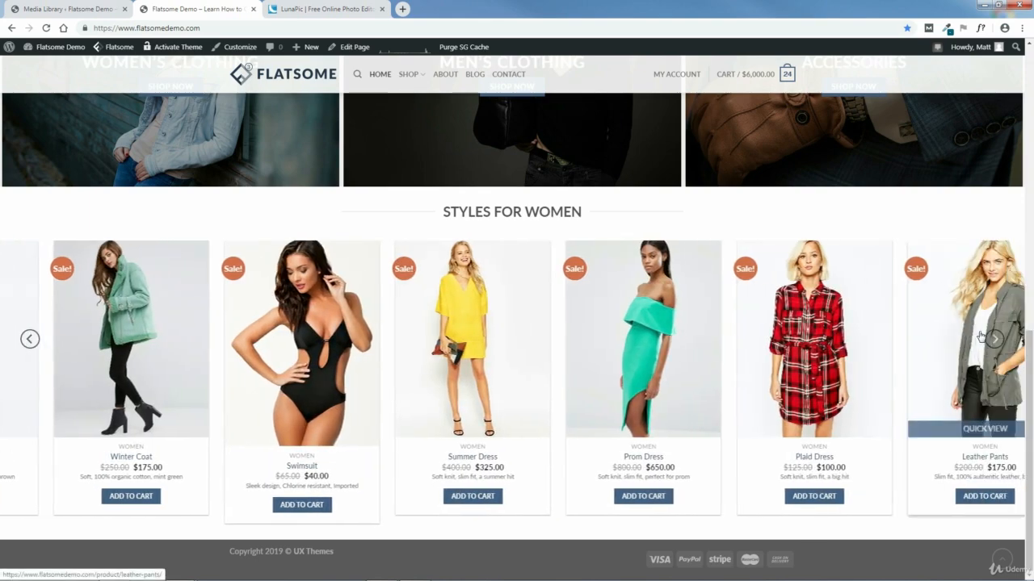
Step: Return to LunaPic and open the Resize Image tool for the uploaded swimsuit photo
{"action": "left_click", "coordinate": [307, 8]}
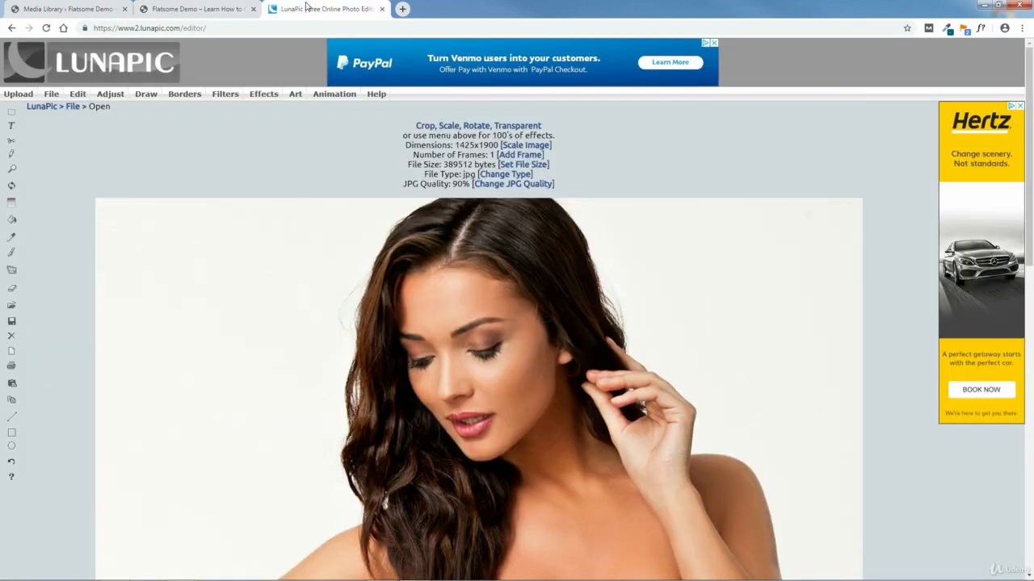
{"action": "mouse_move", "coordinate": [299, 95]}
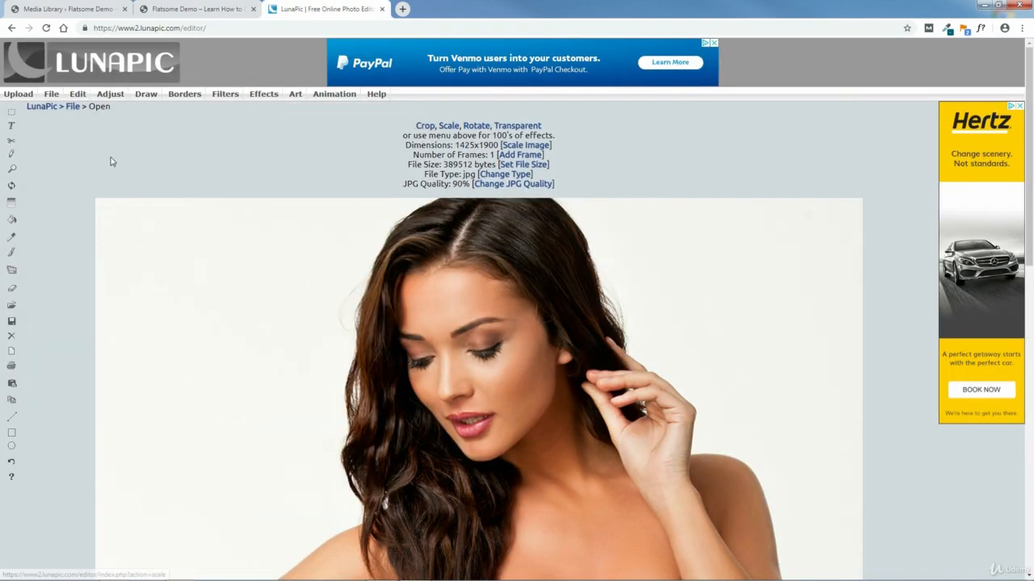
{"action": "mouse_move", "coordinate": [115, 96]}
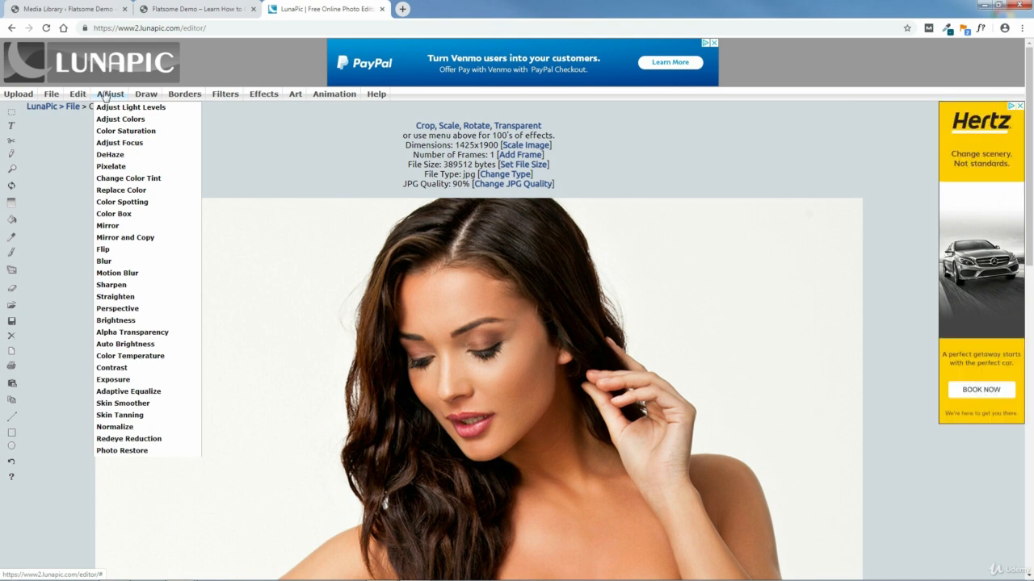
{"action": "mouse_move", "coordinate": [79, 98]}
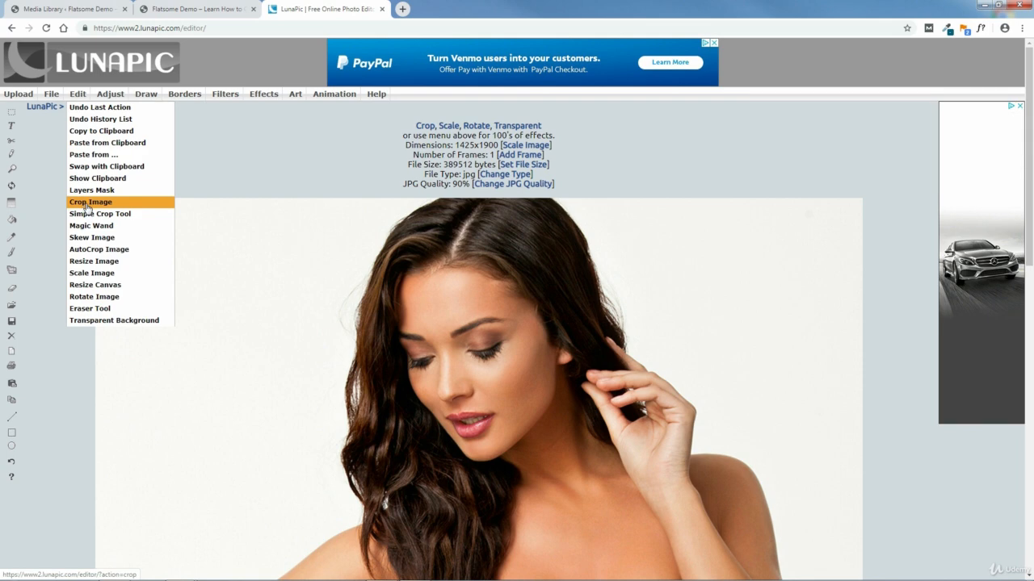
{"action": "left_click", "coordinate": [86, 261]}
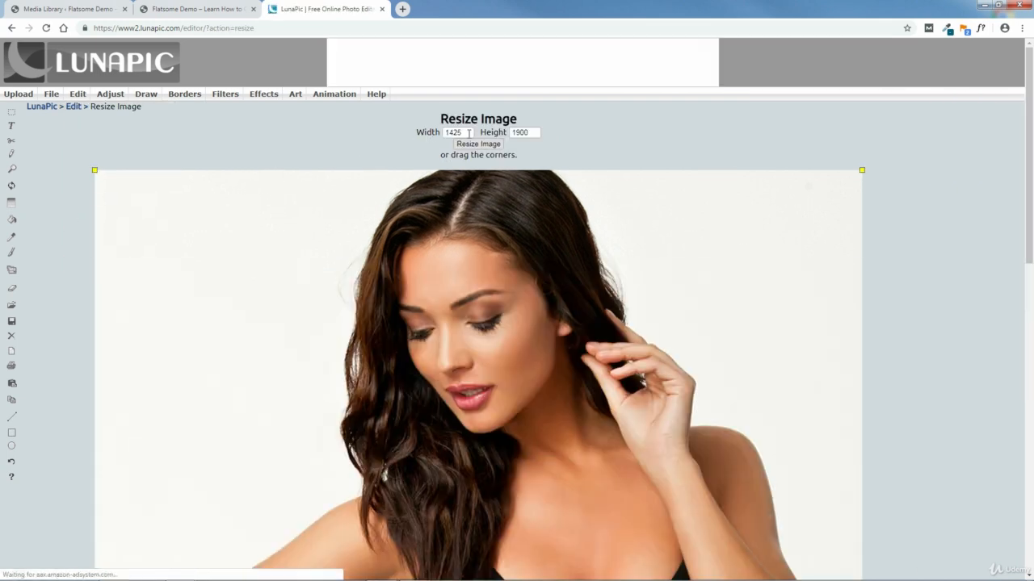
Step: Resize the swimsuit photo to 870 by 1110 pixels, using the brown leather jacket image's dimensions from the media library
{"action": "left_click", "coordinate": [58, 6]}
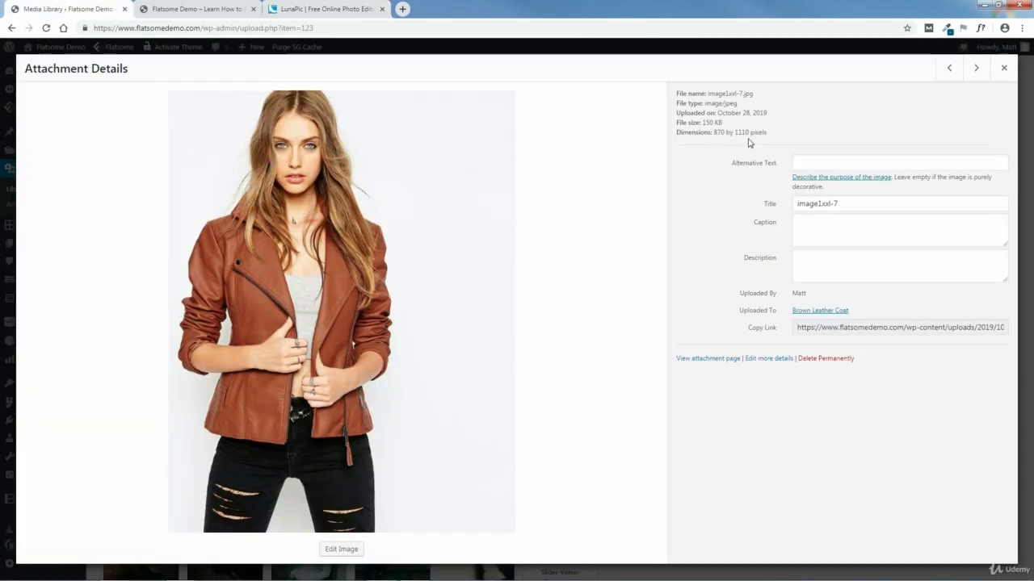
{"action": "left_click", "coordinate": [327, 9]}
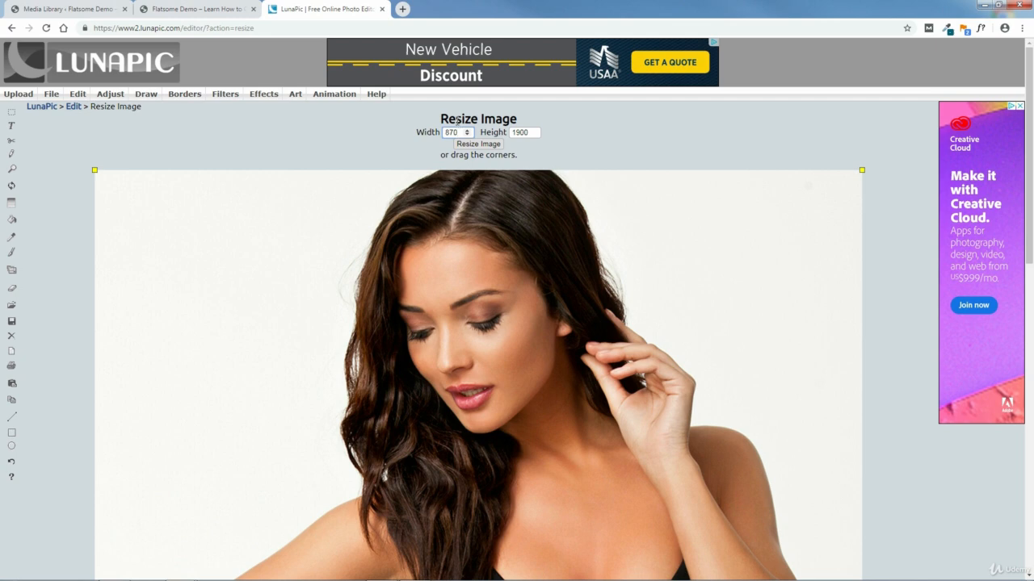
{"action": "left_click", "coordinate": [525, 132]}
{"action": "left_click_drag", "start_coordinate": [525, 132], "coordinate": [512, 132]}
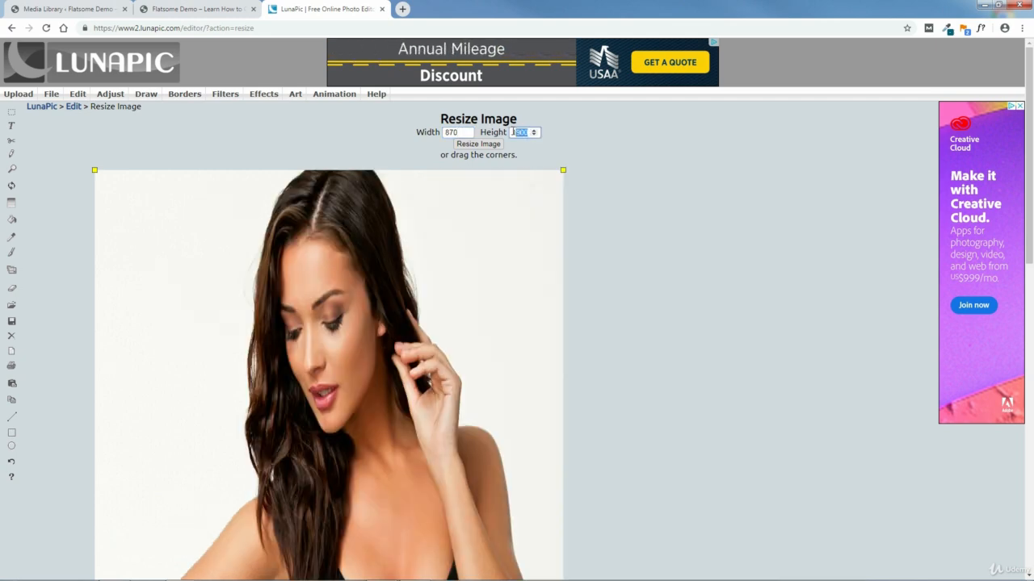
{"action": "type", "text": "1110"}
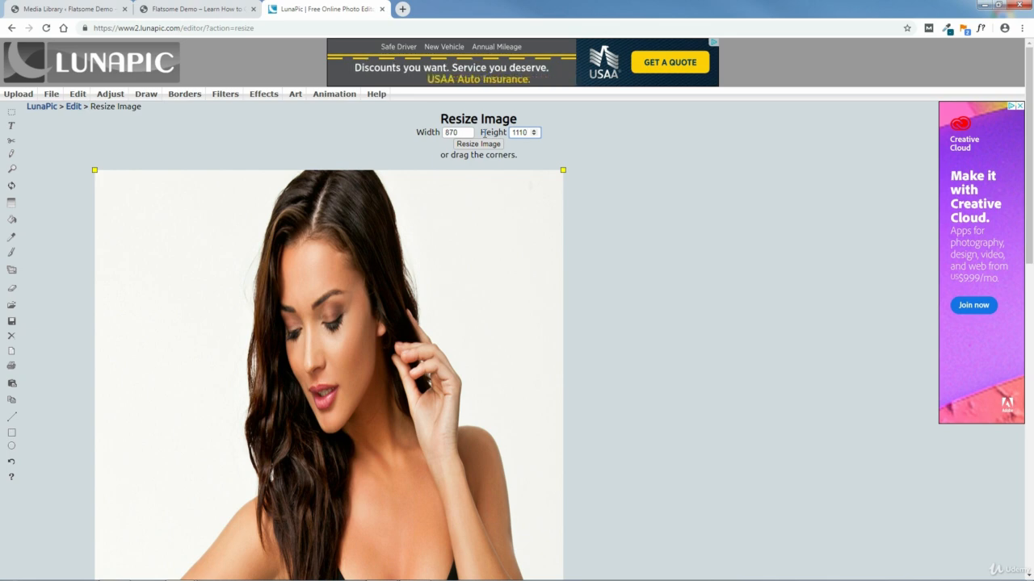
{"action": "key", "text": "Return"}
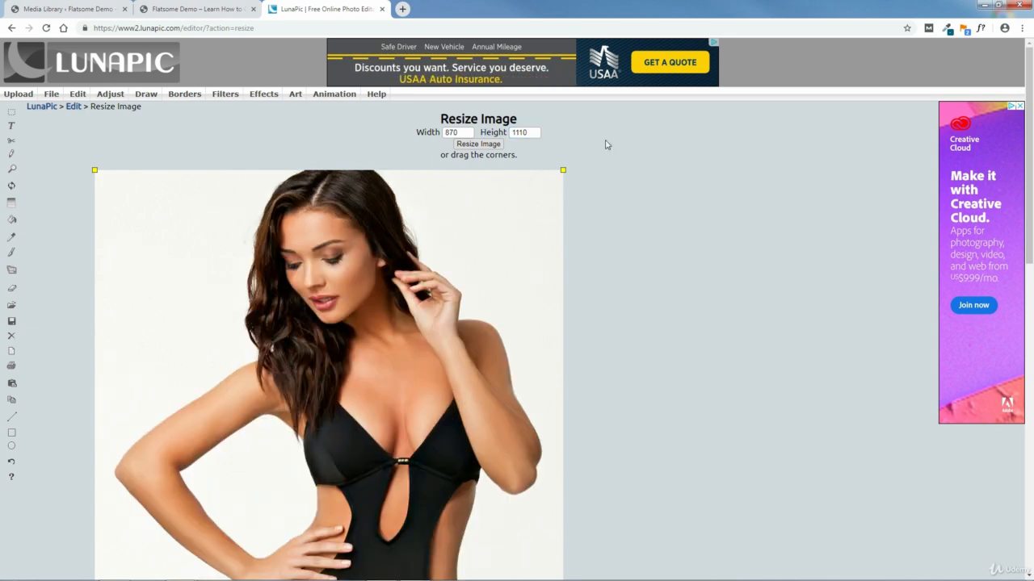
{"action": "scroll", "coordinate": [1031, 273], "scroll_direction": "down", "scroll_amount": 3}
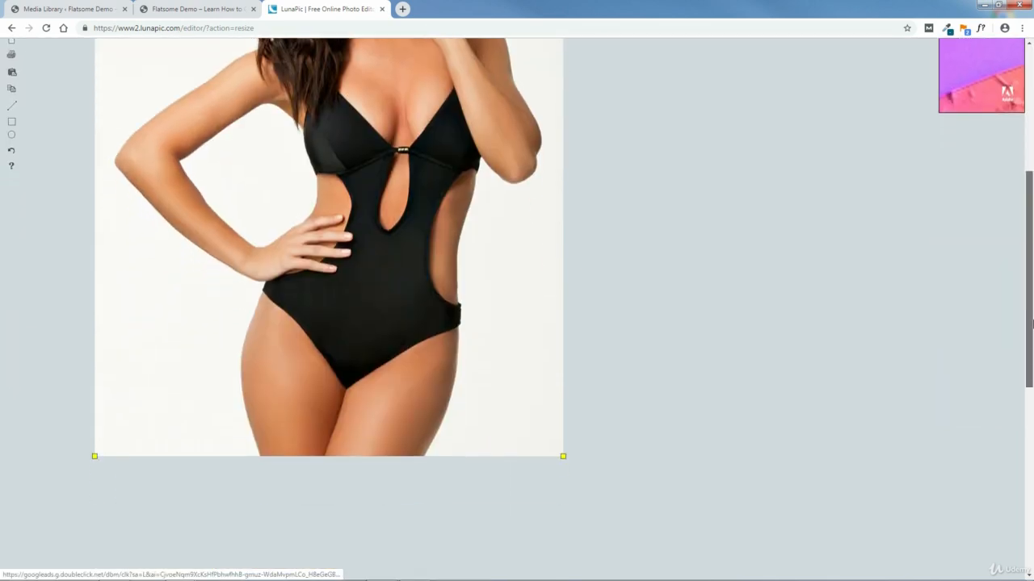
{"action": "scroll", "coordinate": [1031, 273], "scroll_direction": "up", "scroll_amount": 4}
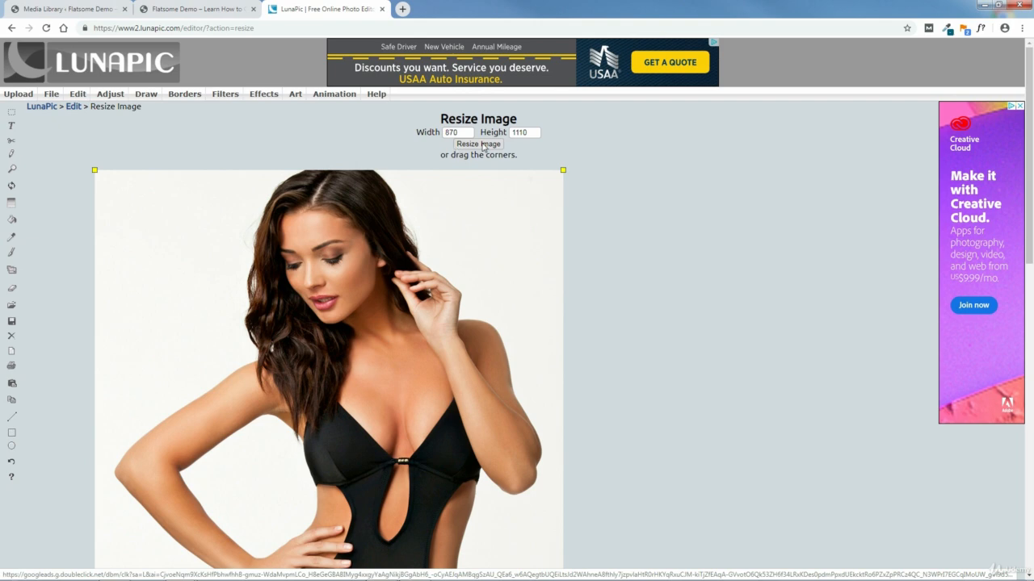
{"action": "left_click", "coordinate": [480, 144]}
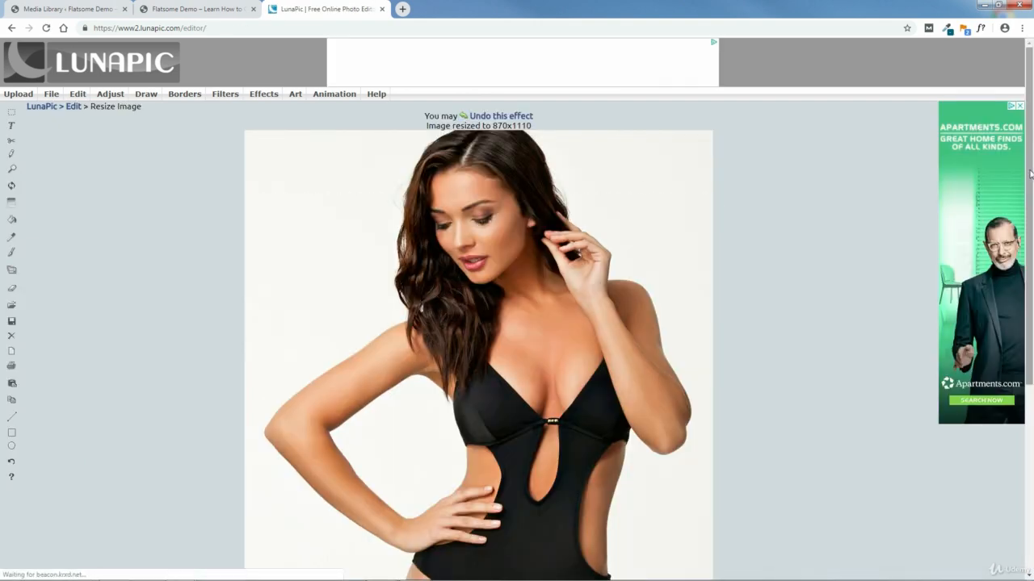
{"action": "left_click_drag", "start_coordinate": [531, 125], "coordinate": [492, 126]}
{"action": "left_click", "coordinate": [569, 125]}
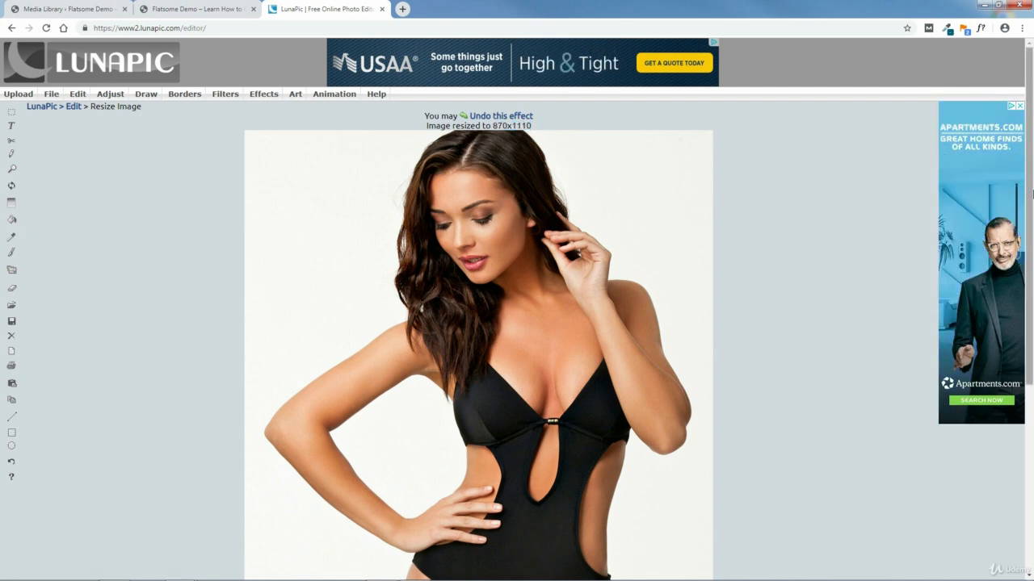
Step: Save the resized swimsuit image to the computer, show it in the Downloads folder, and move the folder window aside
{"action": "left_click_drag", "start_coordinate": [1032, 194], "coordinate": [1032, 386]}
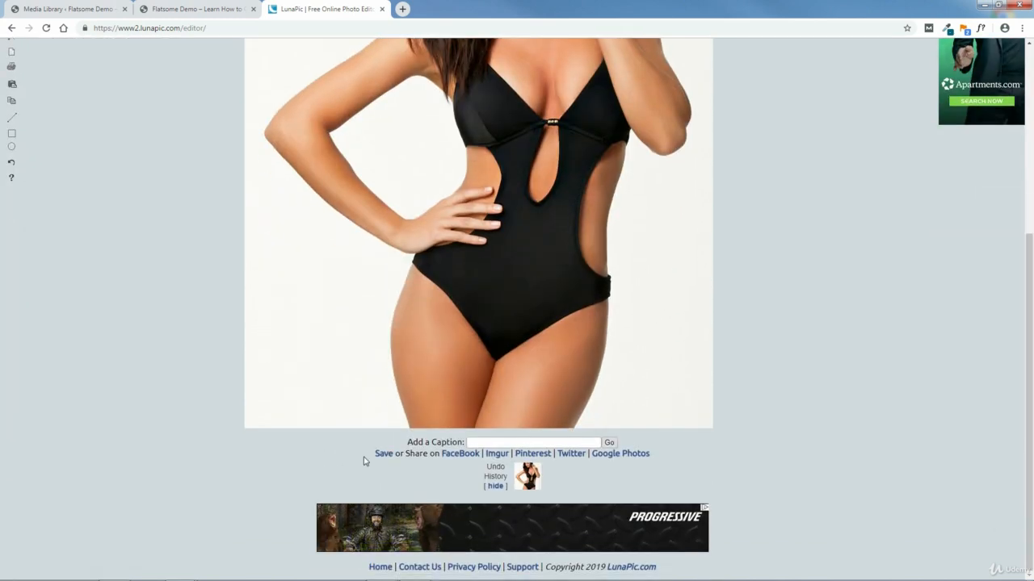
{"action": "left_click", "coordinate": [380, 454]}
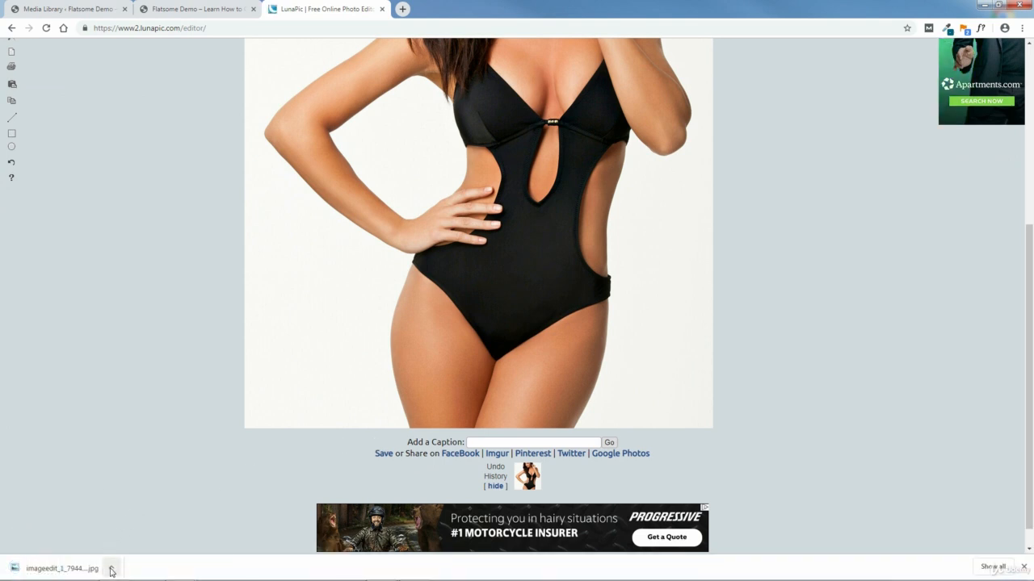
{"action": "left_click", "coordinate": [111, 570]}
{"action": "left_click", "coordinate": [131, 533]}
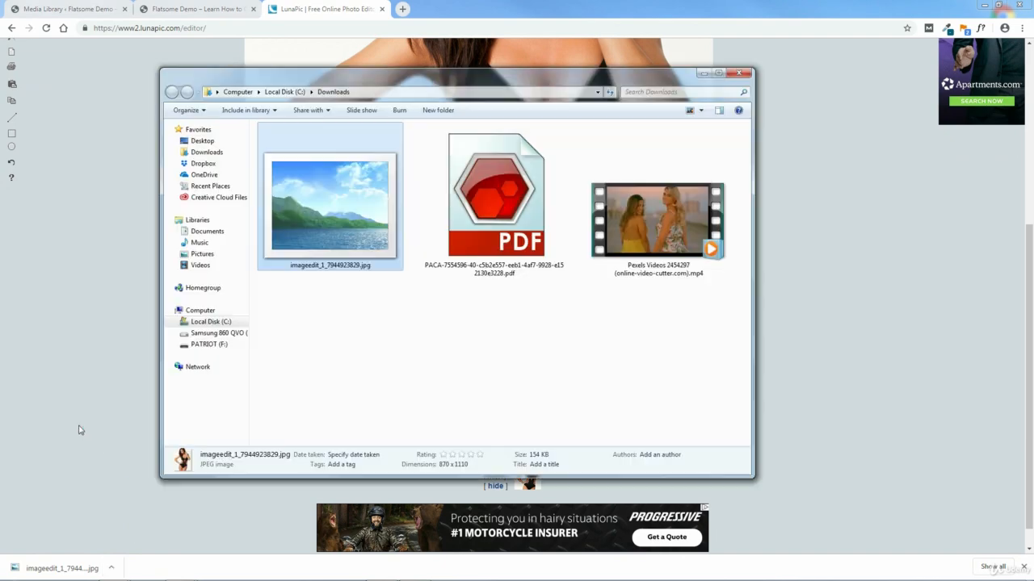
{"action": "left_click_drag", "start_coordinate": [492, 76], "coordinate": [0, 102]}
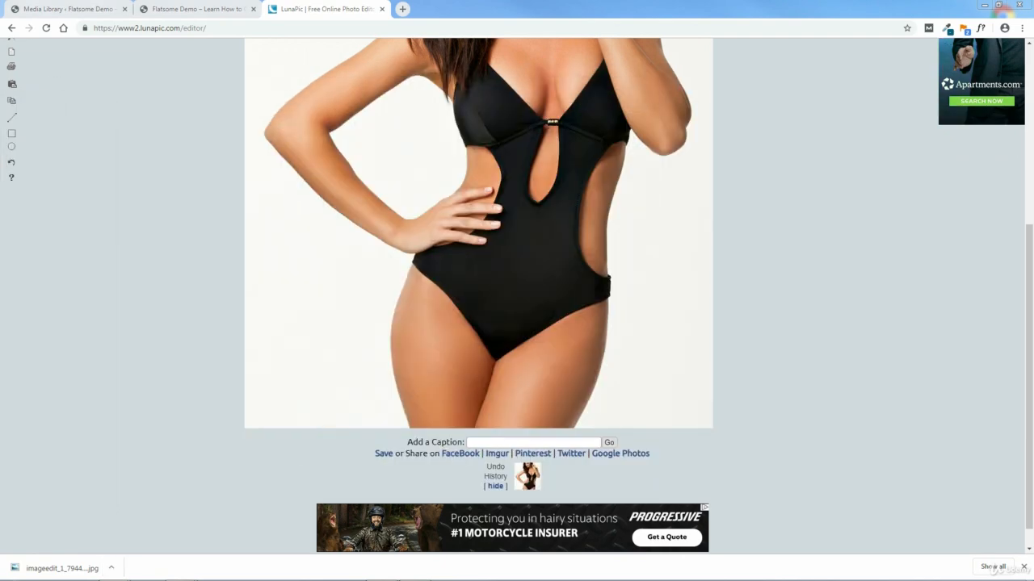
{"action": "left_click", "coordinate": [58, 9]}
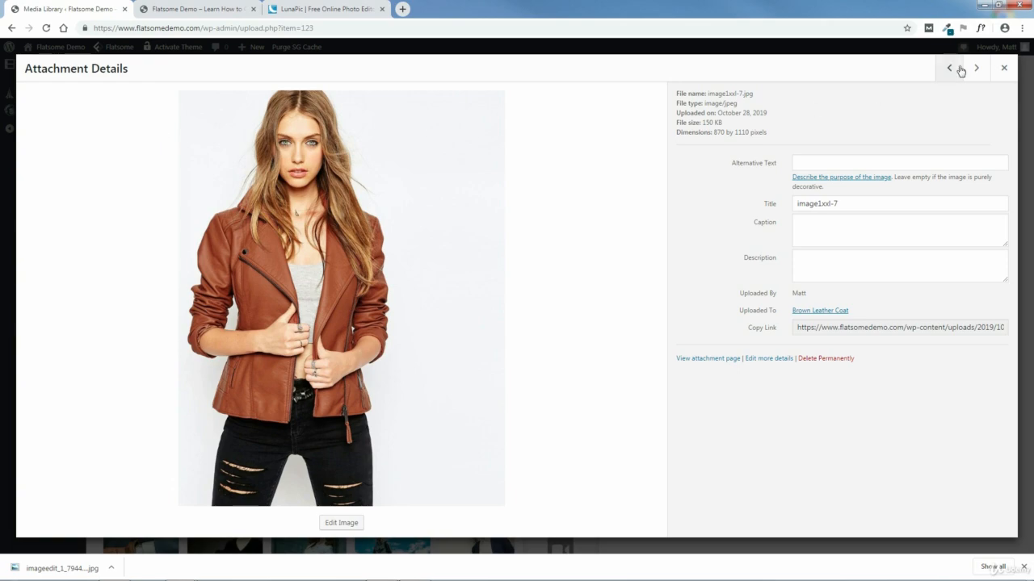
{"action": "left_click", "coordinate": [1003, 68]}
{"action": "left_click_drag", "start_coordinate": [1030, 274], "coordinate": [1031, 59]}
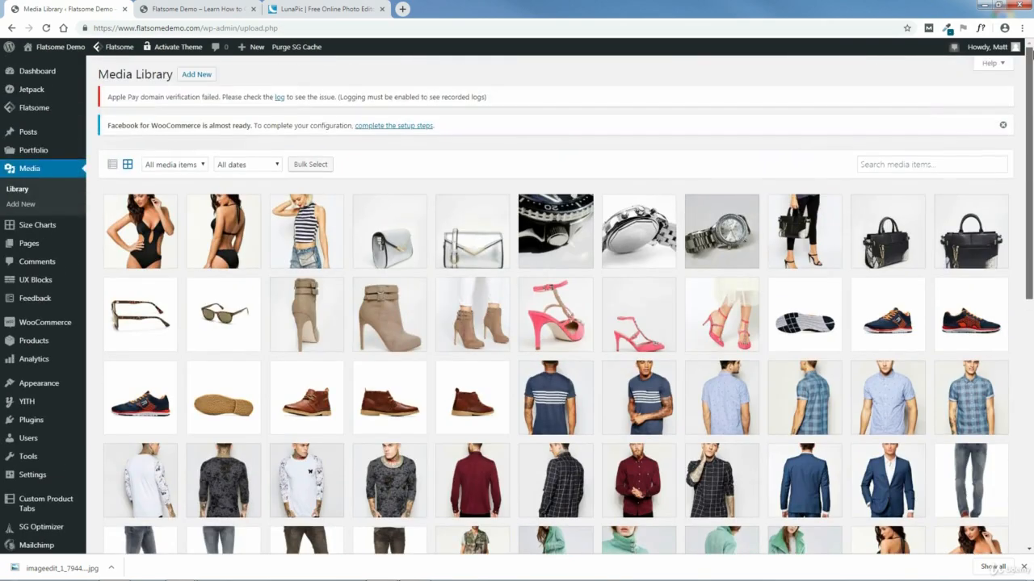
{"action": "left_click", "coordinate": [196, 74]}
{"action": "left_click", "coordinate": [555, 213]}
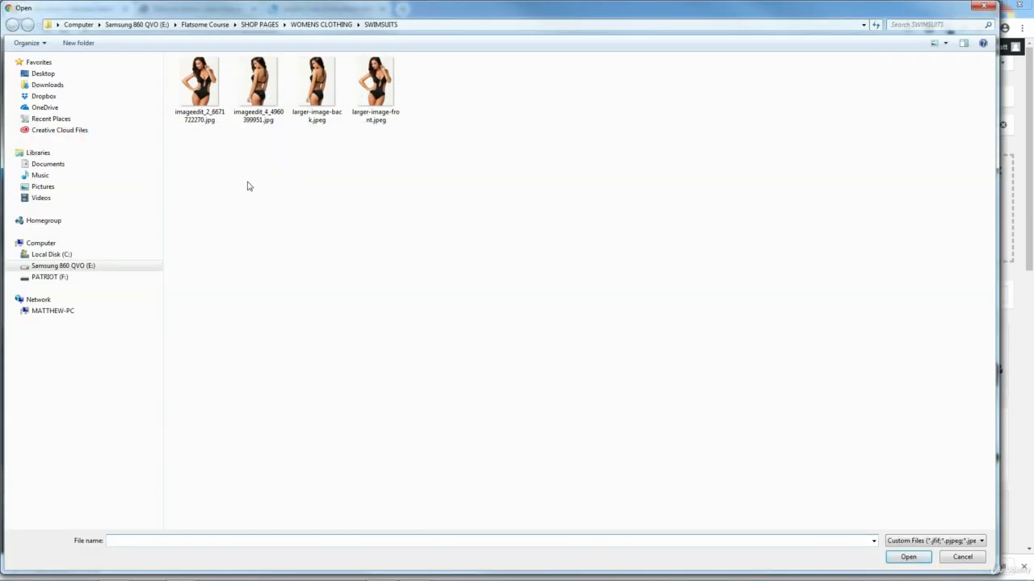
{"action": "left_click", "coordinate": [982, 8]}
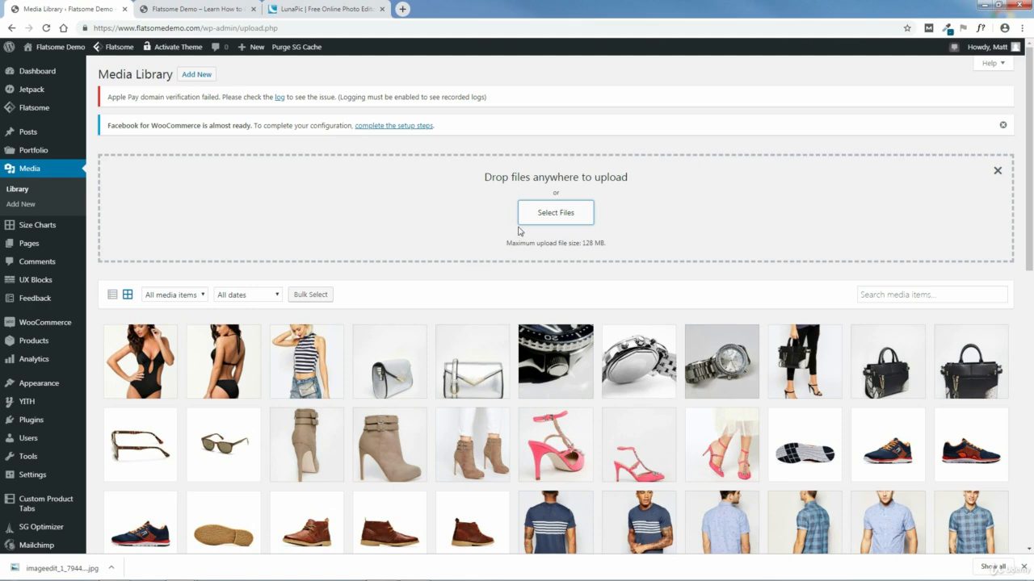
{"action": "left_click", "coordinate": [997, 172]}
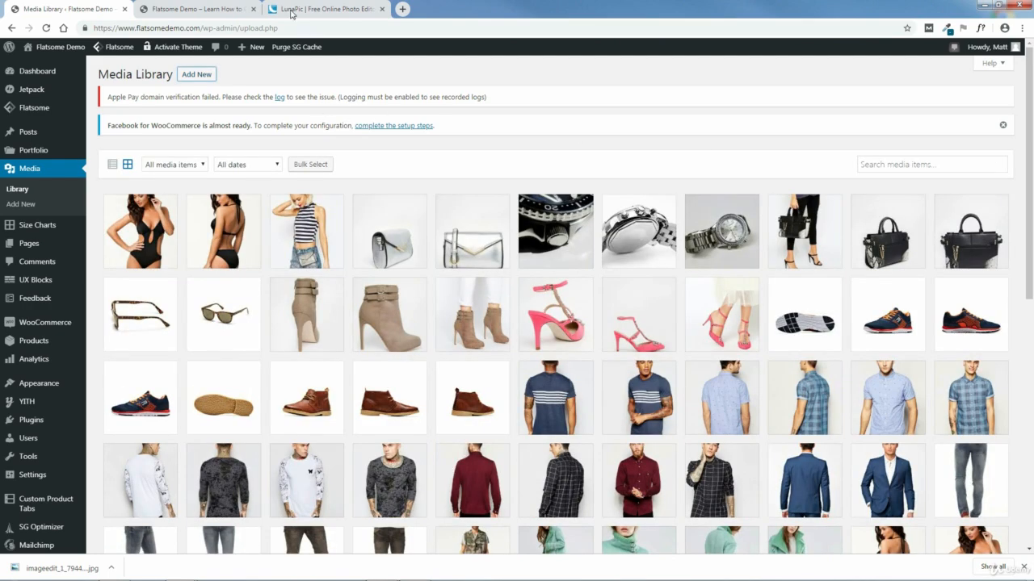
Step: Open the Women shop category from the live home page in a new browser tab and locate the Swimsuit product
{"action": "left_click", "coordinate": [211, 6]}
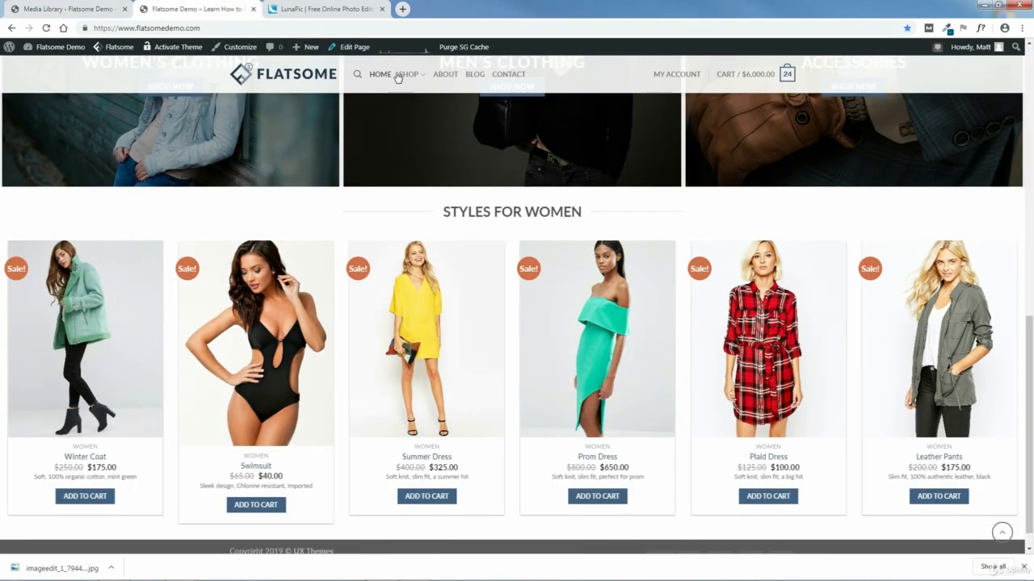
{"action": "mouse_move", "coordinate": [406, 77]}
{"action": "middle_click", "coordinate": [419, 108]}
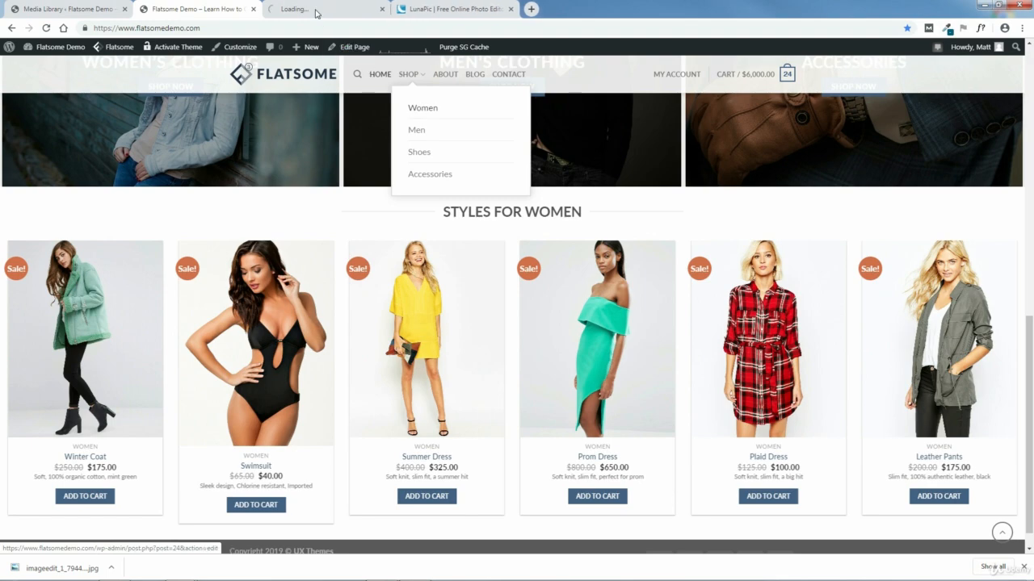
{"action": "left_click", "coordinate": [314, 9]}
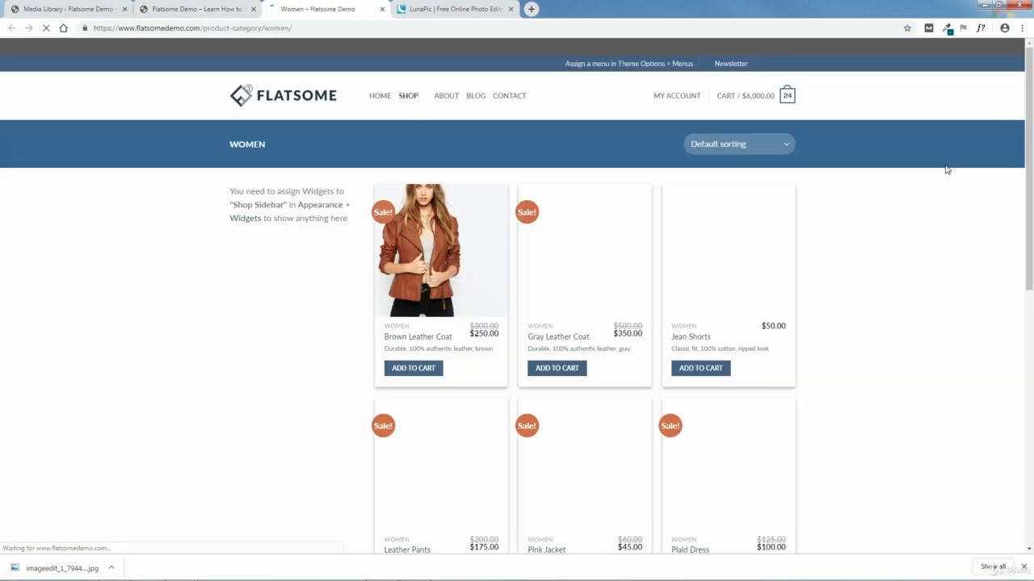
{"action": "left_click_drag", "start_coordinate": [1027, 121], "coordinate": [1027, 356]}
{"action": "scroll", "coordinate": [563, 398], "scroll_direction": "down", "scroll_amount": 1}
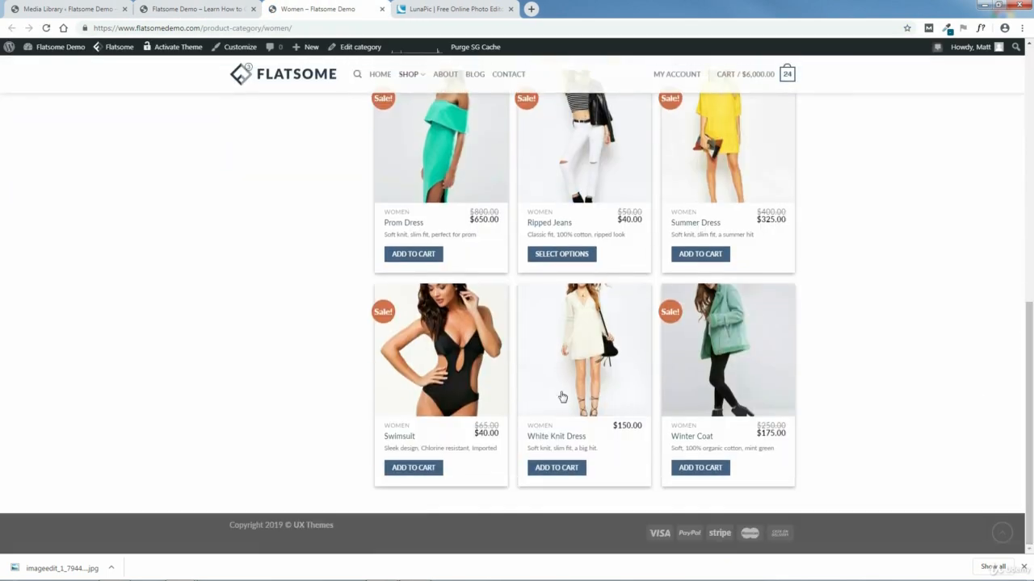
Step: Open the Swimsuit product for editing and remove both its product image and its gallery image
{"action": "left_click", "coordinate": [439, 343]}
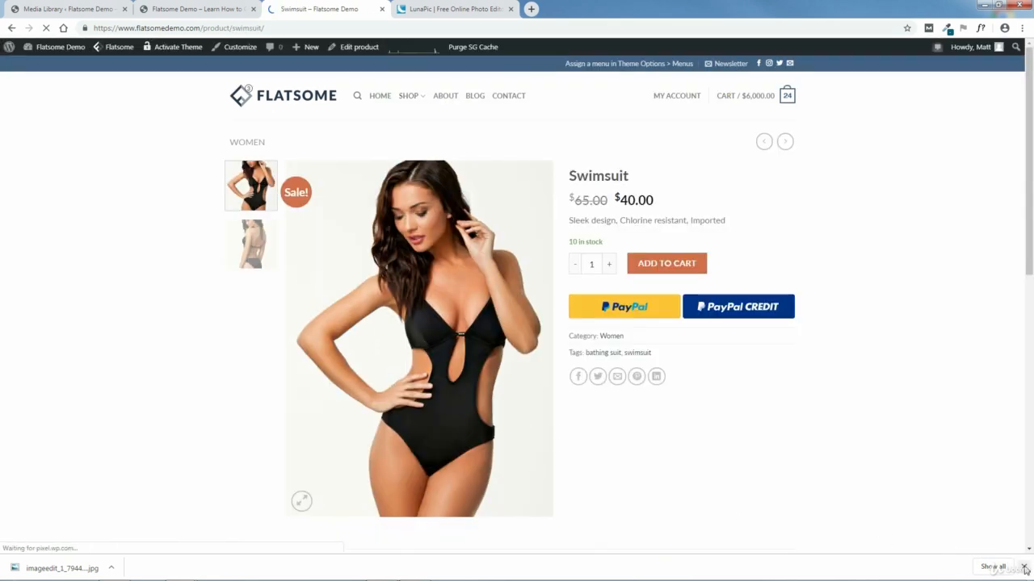
{"action": "left_click", "coordinate": [1024, 569]}
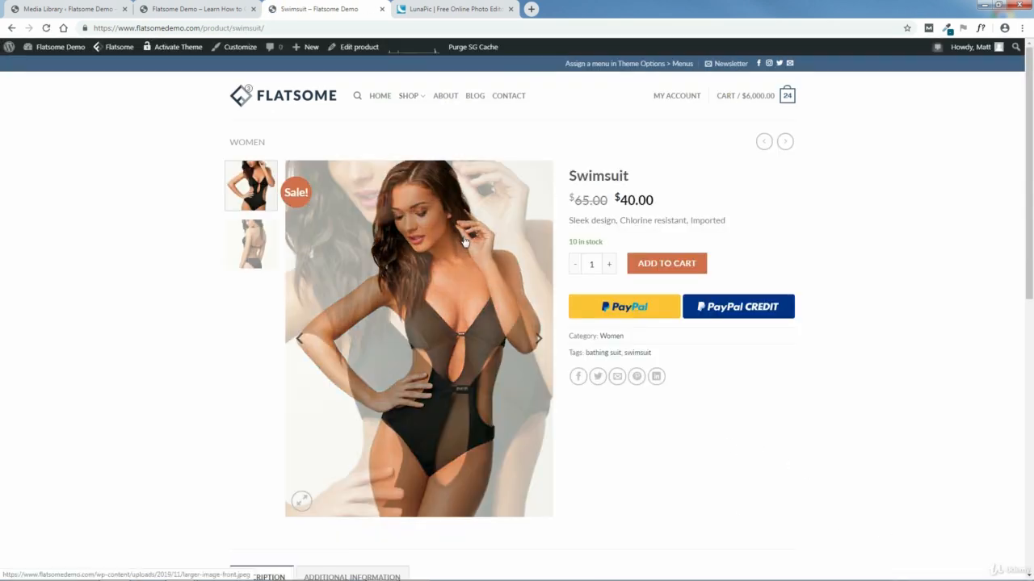
{"action": "mouse_move", "coordinate": [353, 49]}
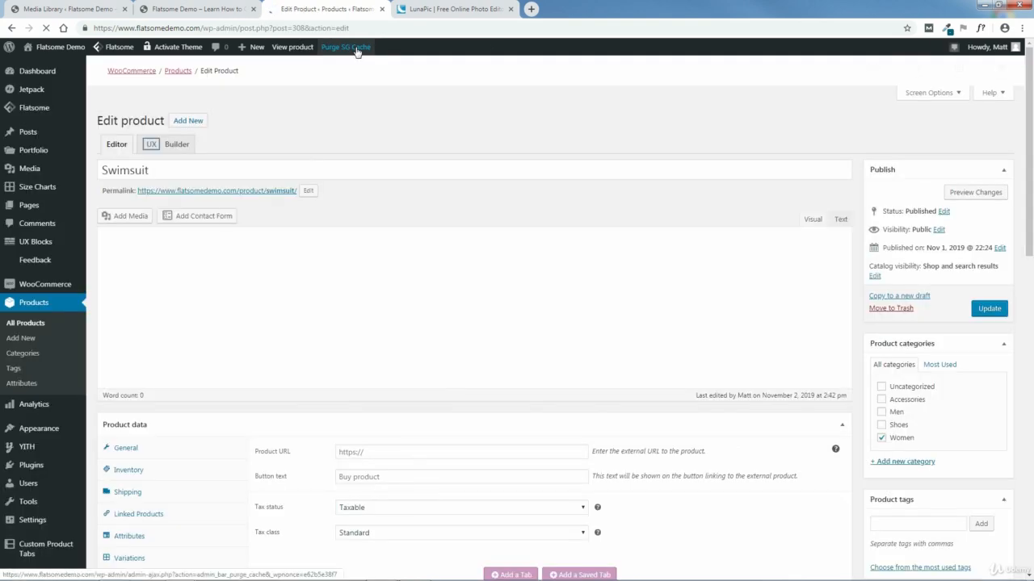
{"action": "left_click_drag", "start_coordinate": [1032, 171], "coordinate": [895, 389]}
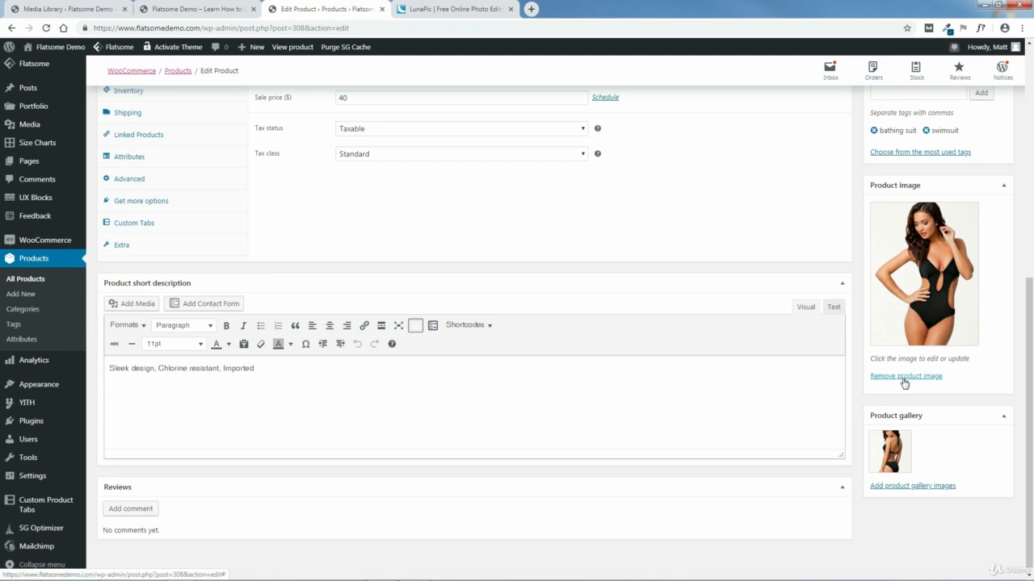
{"action": "left_click", "coordinate": [904, 376]}
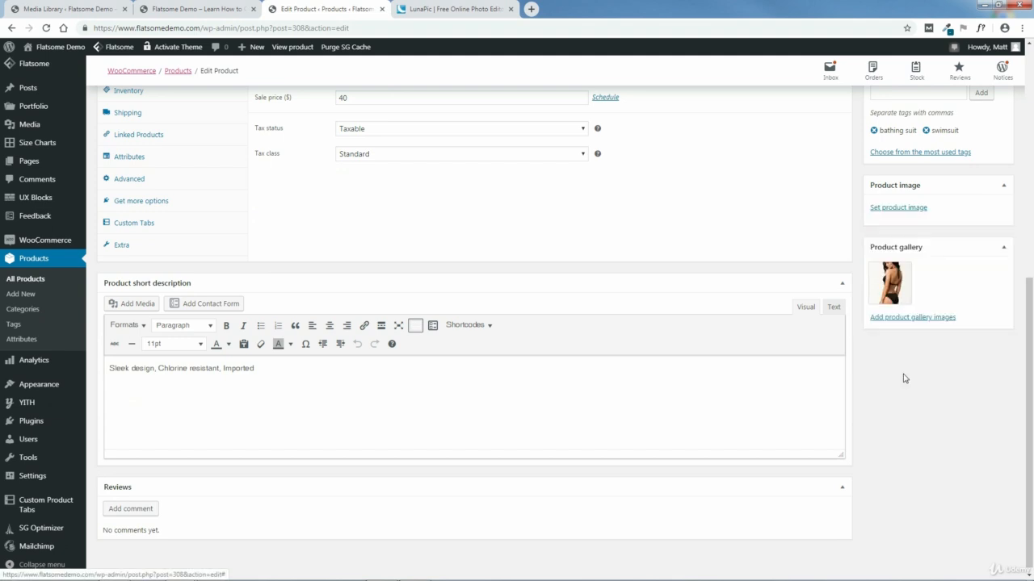
{"action": "mouse_move", "coordinate": [900, 273]}
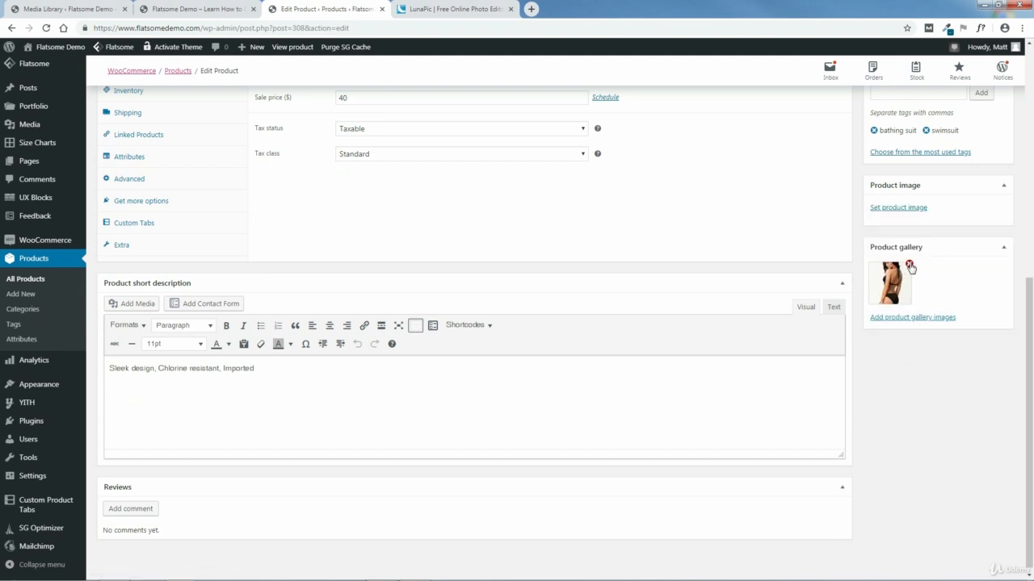
{"action": "left_click", "coordinate": [910, 266]}
Step: Upload imageedit_1_7944923829.jpg from the Downloads folder and set it as the Swimsuit's product image
{"action": "left_click_drag", "start_coordinate": [1031, 308], "coordinate": [1031, 228]}
{"action": "left_click", "coordinate": [898, 355]}
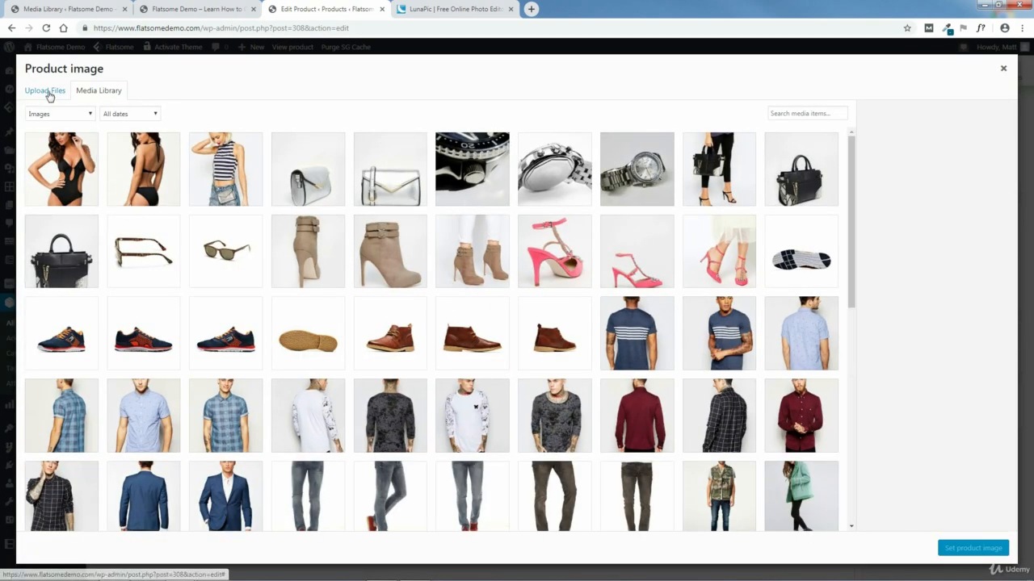
{"action": "left_click", "coordinate": [46, 91]}
{"action": "left_click", "coordinate": [516, 289]}
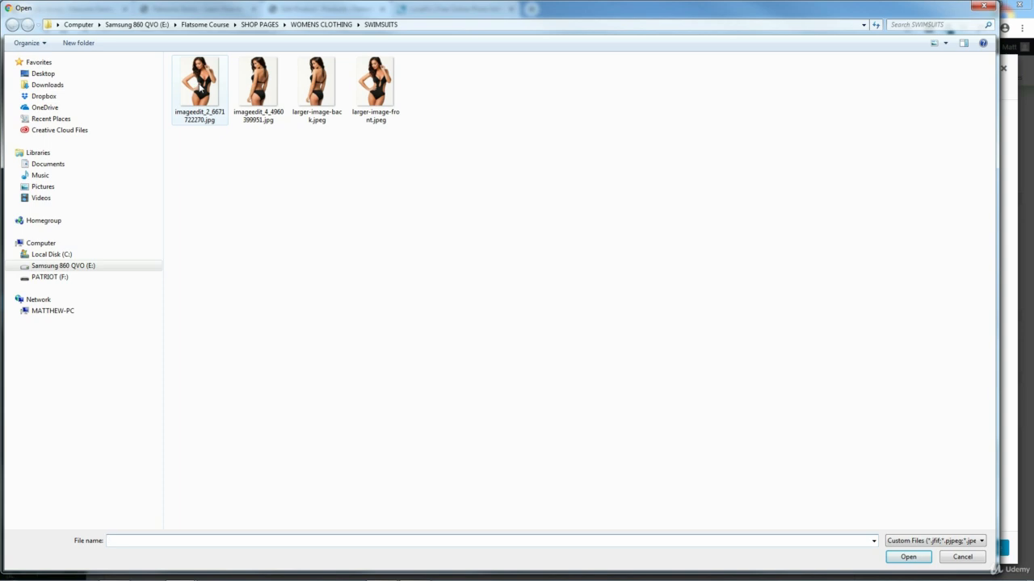
{"action": "left_click", "coordinate": [49, 84]}
{"action": "left_click", "coordinate": [202, 96]}
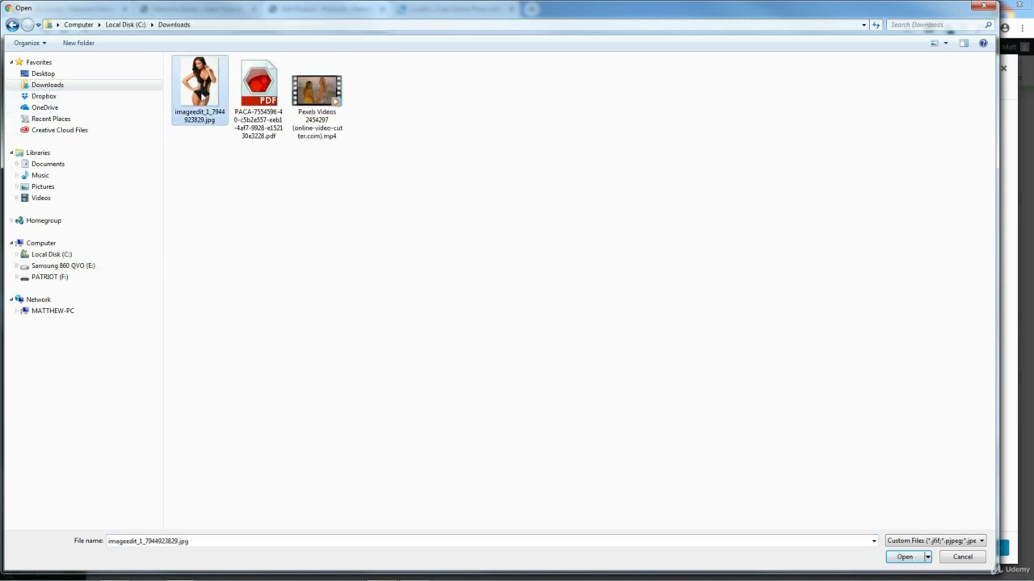
{"action": "left_click", "coordinate": [904, 557]}
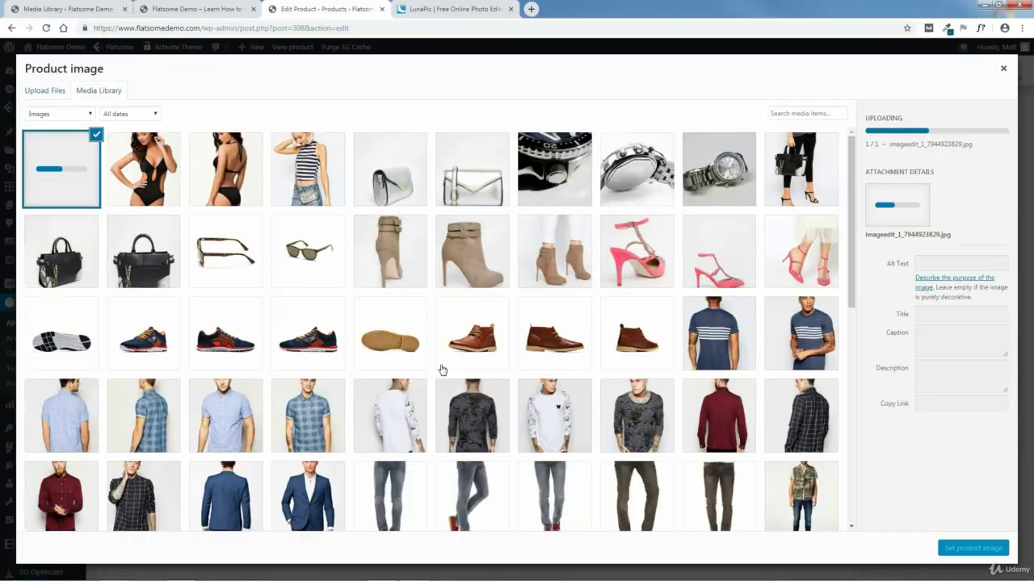
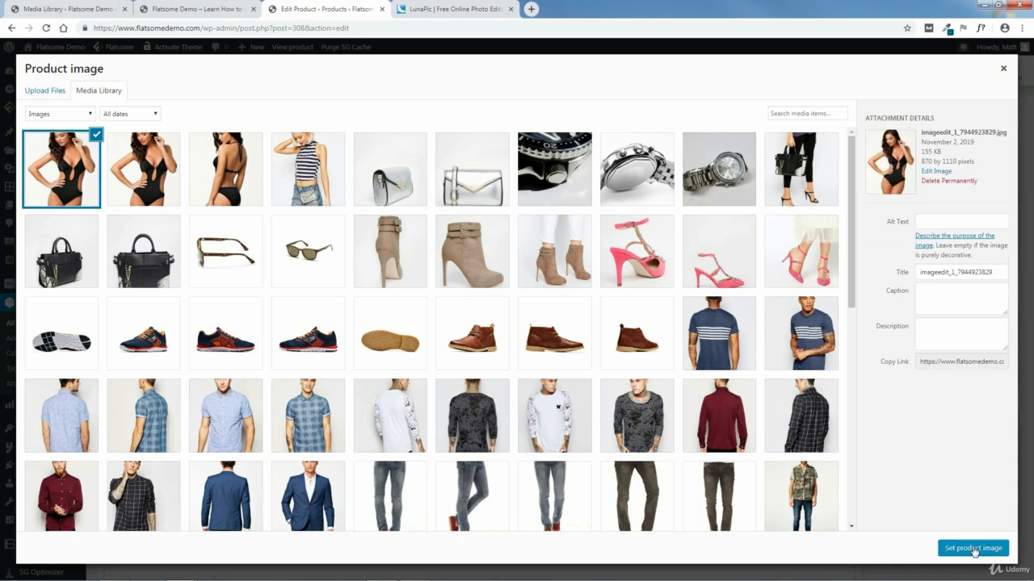
{"action": "left_click", "coordinate": [975, 549]}
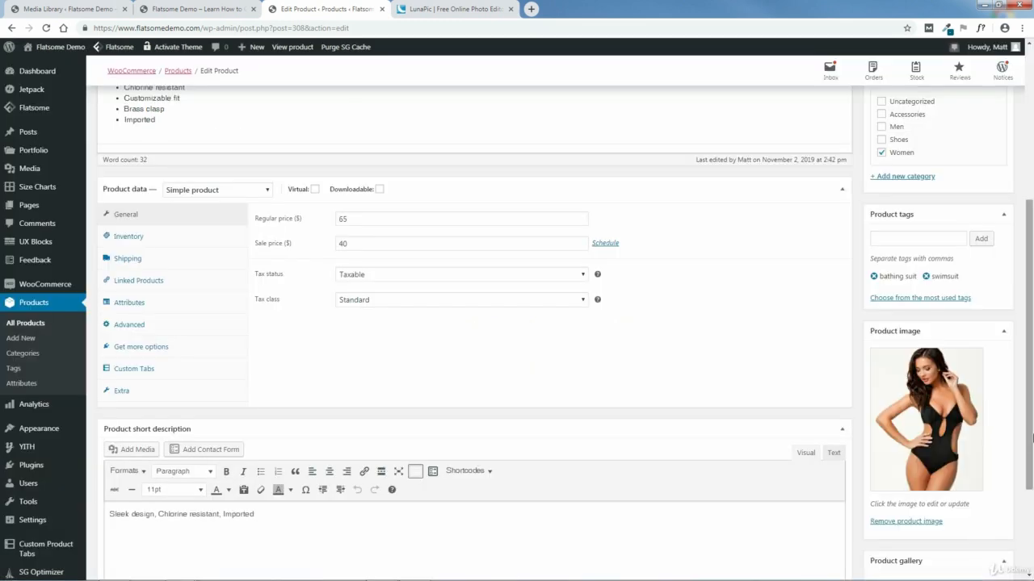
Step: Add larger-image-back.jpeg from the media library to the product gallery and update the Swimsuit product
{"action": "scroll", "coordinate": [973, 517], "scroll_direction": "down", "scroll_amount": 2}
{"action": "left_click", "coordinate": [911, 440]}
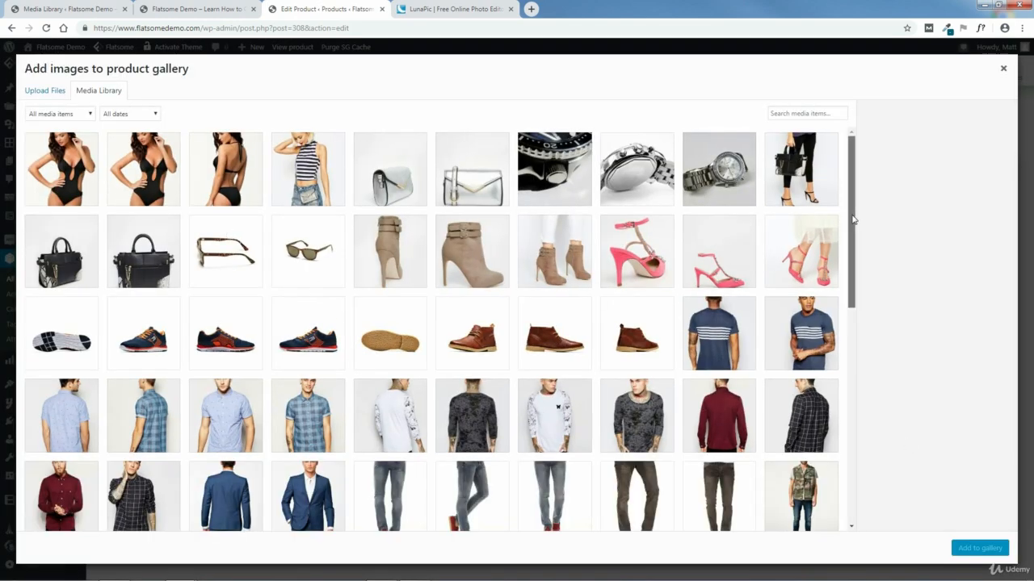
{"action": "mouse_move", "coordinate": [853, 219]}
{"action": "left_mouse_down"}
{"action": "mouse_move", "coordinate": [867, 496]}
{"action": "mouse_move", "coordinate": [858, 214]}
{"action": "left_mouse_up"}
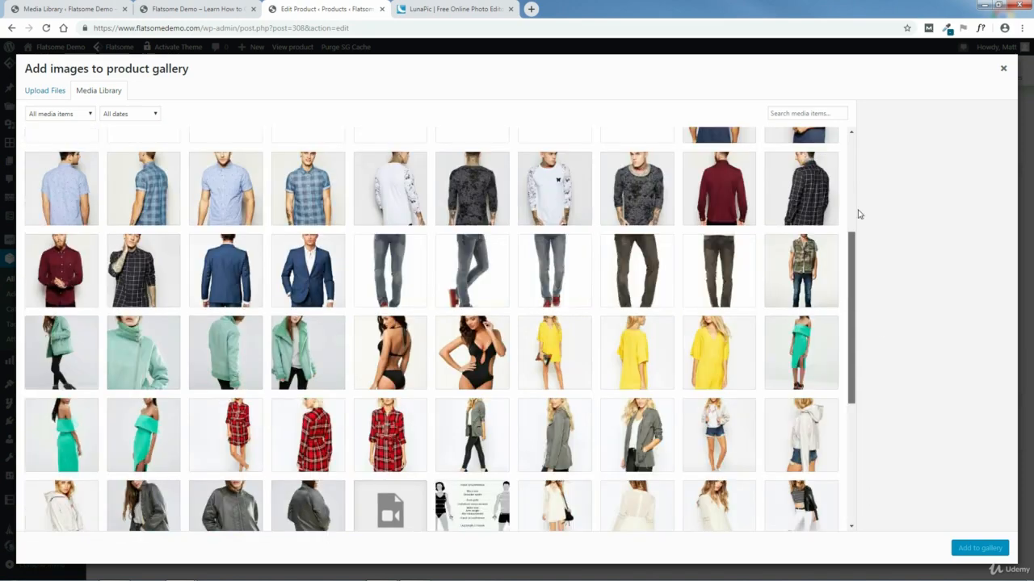
{"action": "scroll", "coordinate": [257, 179], "scroll_direction": "up", "scroll_amount": 3}
{"action": "left_click", "coordinate": [257, 180]}
{"action": "left_click", "coordinate": [961, 552]}
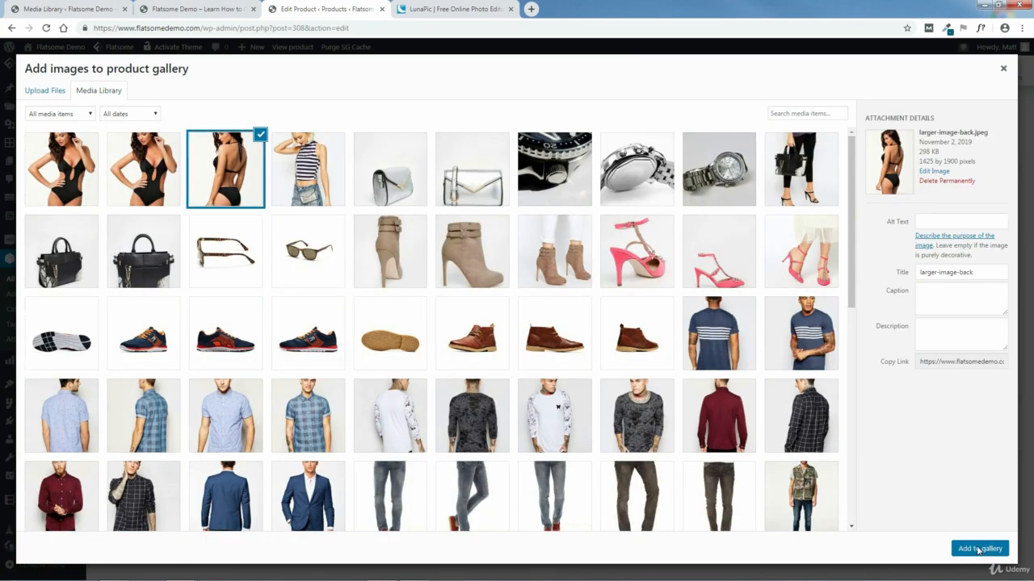
{"action": "left_click_drag", "start_coordinate": [1030, 404], "coordinate": [1032, 235]}
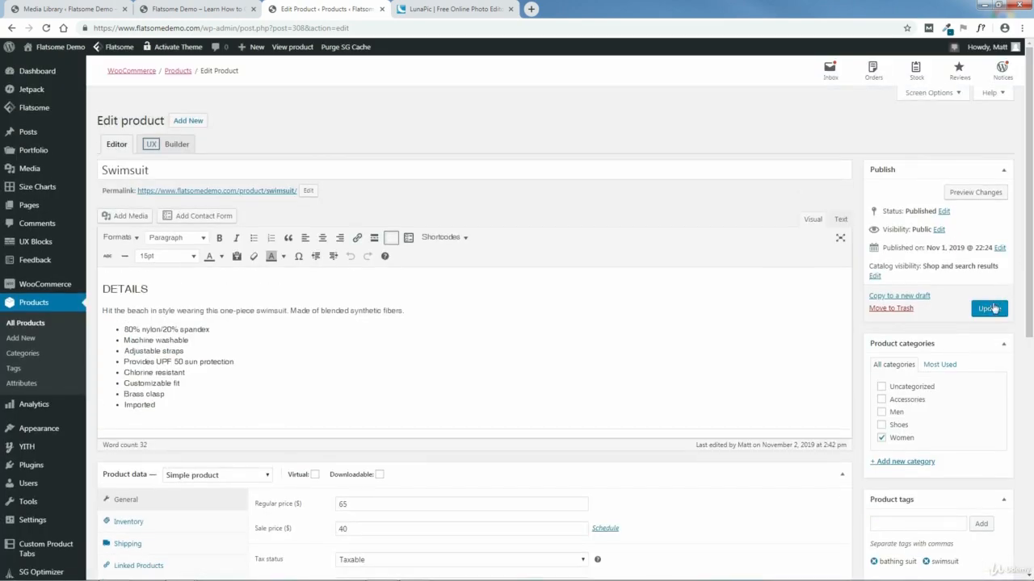
{"action": "left_click", "coordinate": [989, 311]}
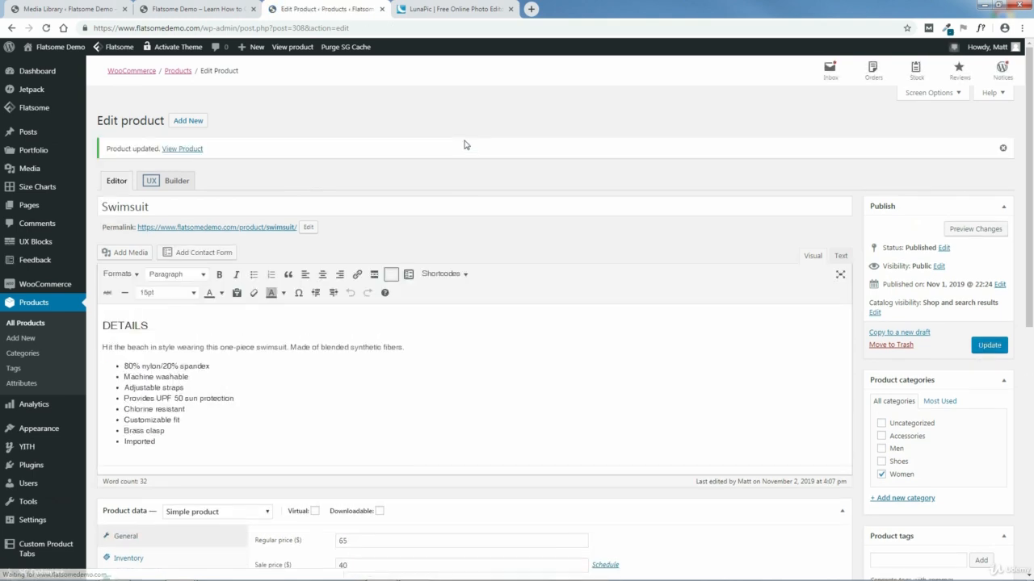
Step: Reload the live home page and check how the Swimsuit image lines up with the other STYLES FOR WOMEN products
{"action": "left_click", "coordinate": [212, 10]}
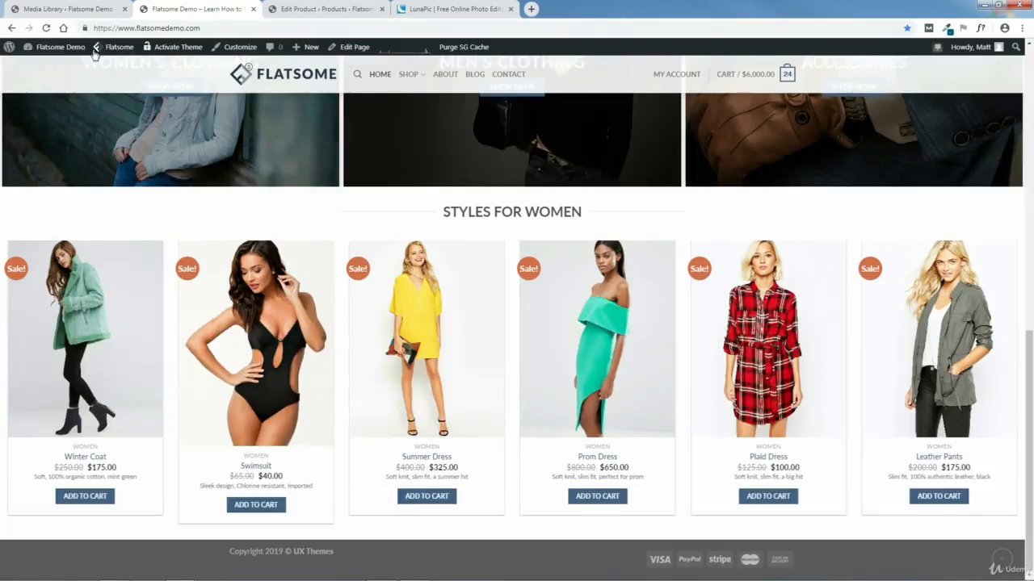
{"action": "left_click", "coordinate": [47, 30]}
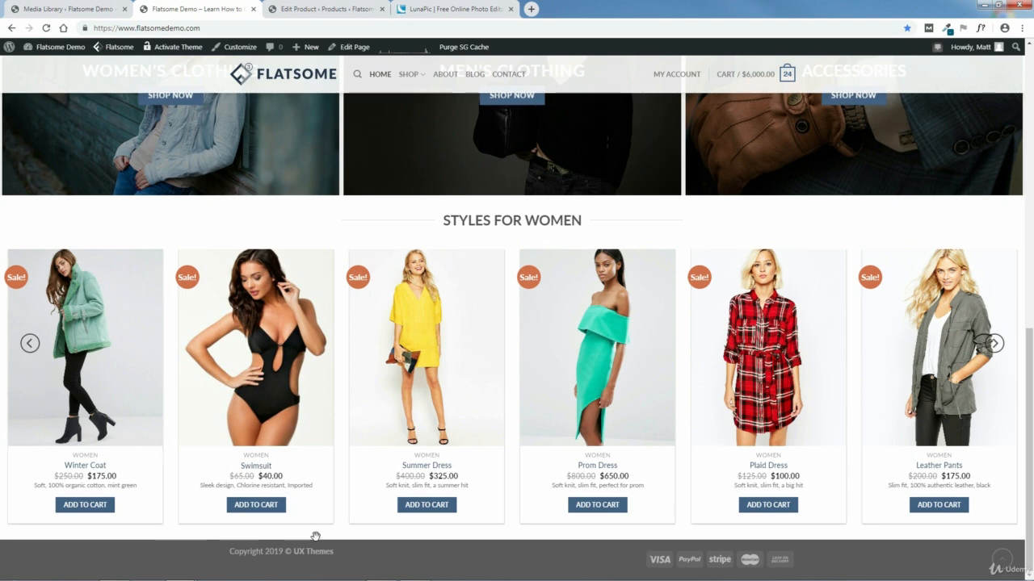
{"action": "mouse_move", "coordinate": [320, 446]}
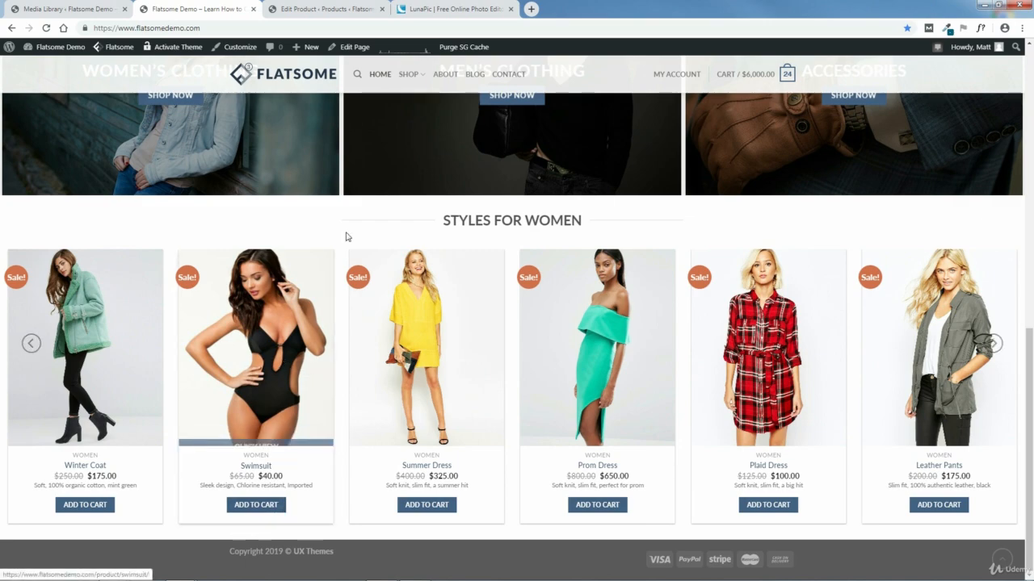
Step: Close the LunaPic page and the Swimsuit editing page to return to the live home page
{"action": "left_click", "coordinate": [442, 11]}
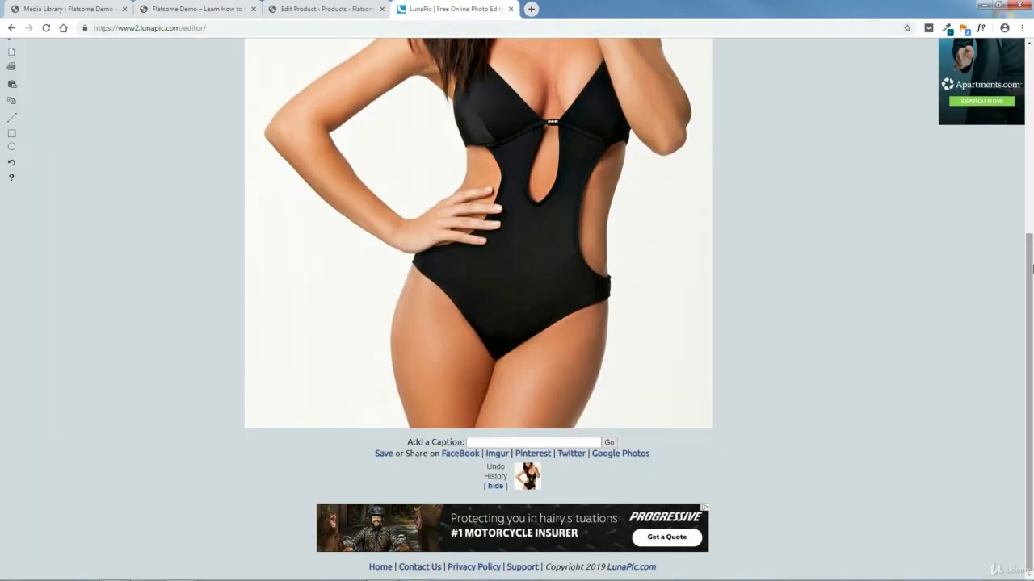
{"action": "scroll", "coordinate": [403, 81], "scroll_direction": "up", "scroll_amount": 5}
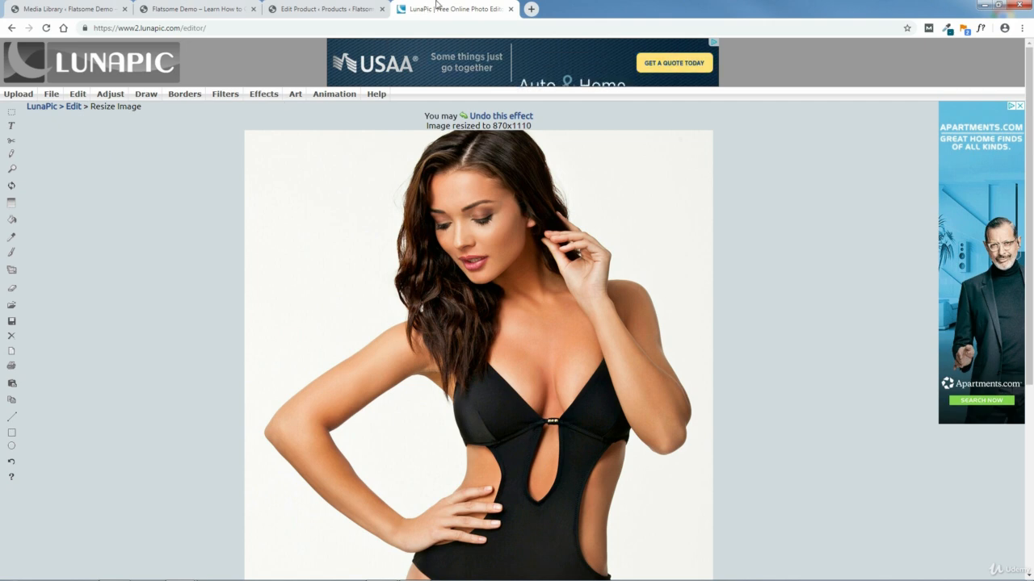
{"action": "left_click", "coordinate": [510, 9]}
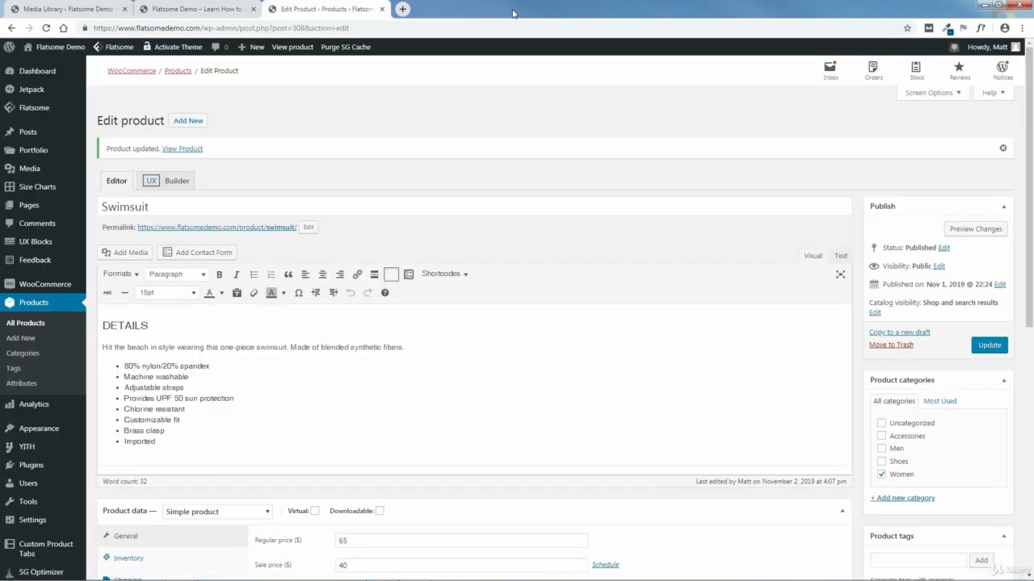
{"action": "left_click", "coordinate": [382, 9]}
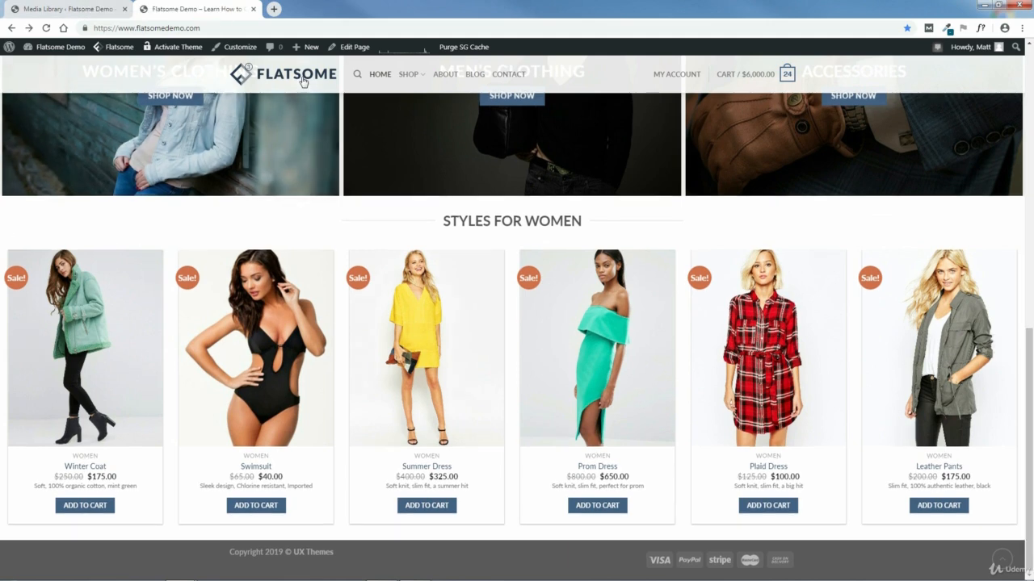
Step: Open the home page in UX Builder and add a Flip Book element below the STYLES FOR WOMEN products
{"action": "mouse_move", "coordinate": [350, 48]}
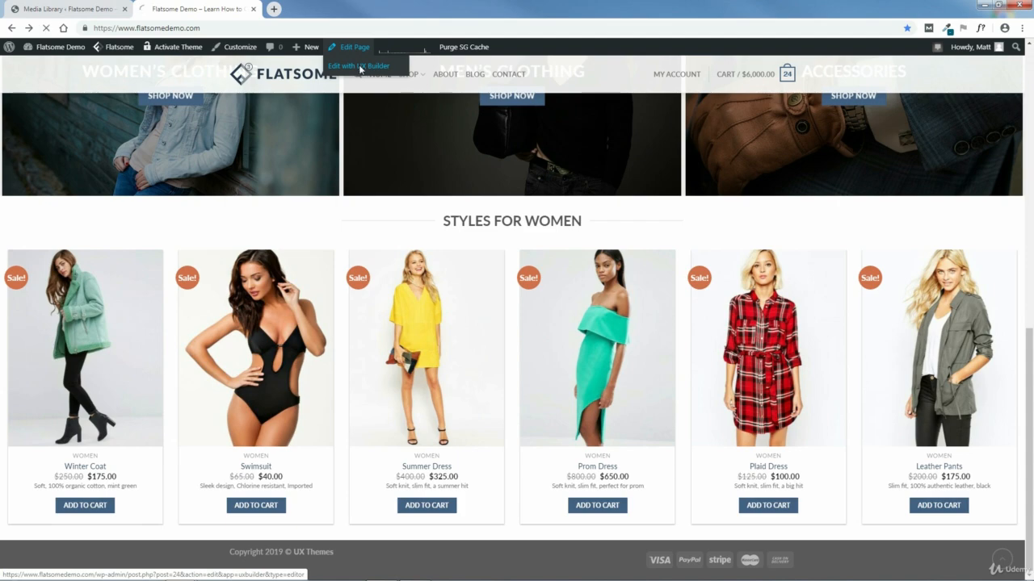
{"action": "left_click", "coordinate": [360, 68]}
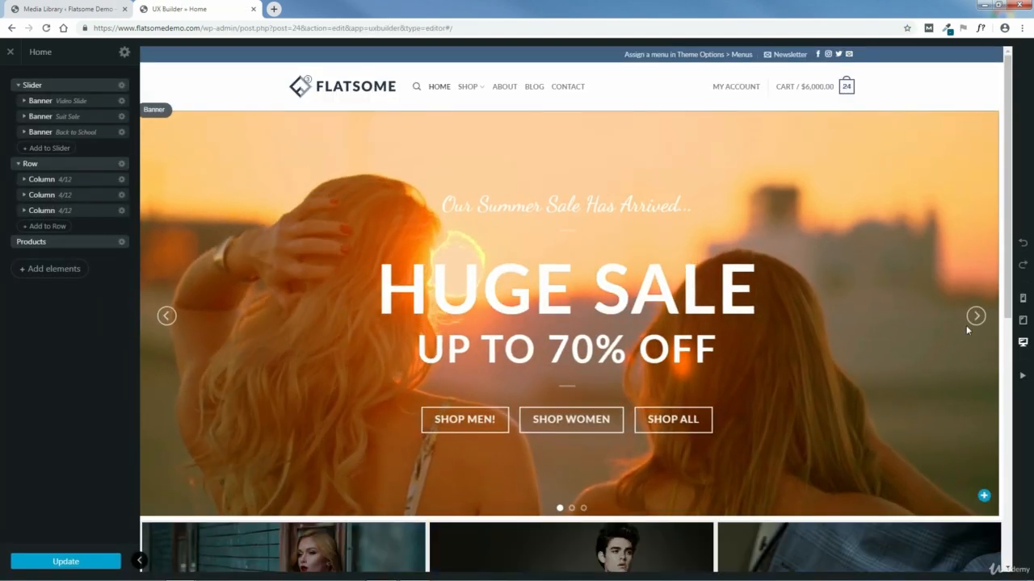
{"action": "left_click", "coordinate": [974, 317]}
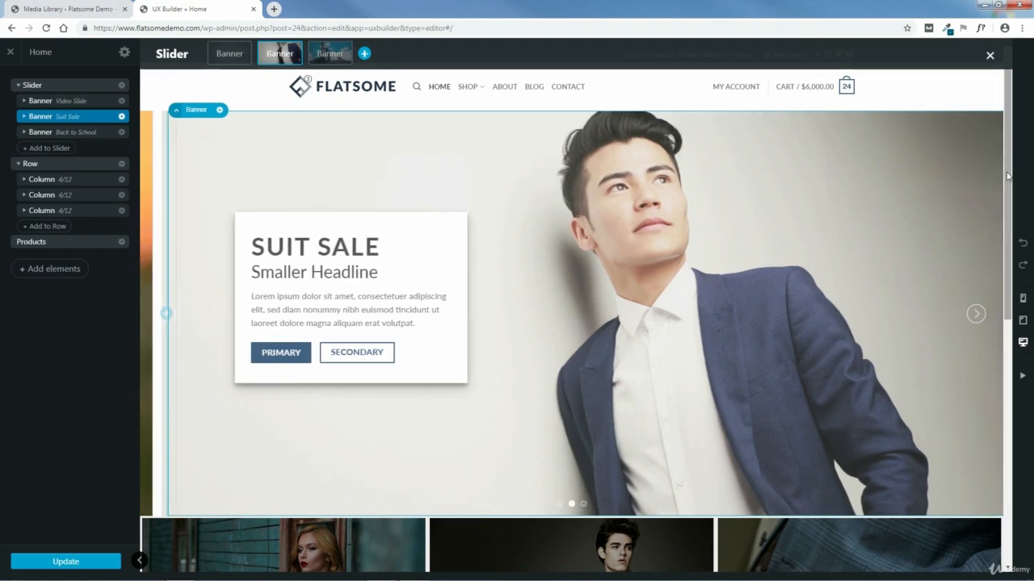
{"action": "scroll", "coordinate": [1007, 176], "scroll_direction": "down", "scroll_amount": 8}
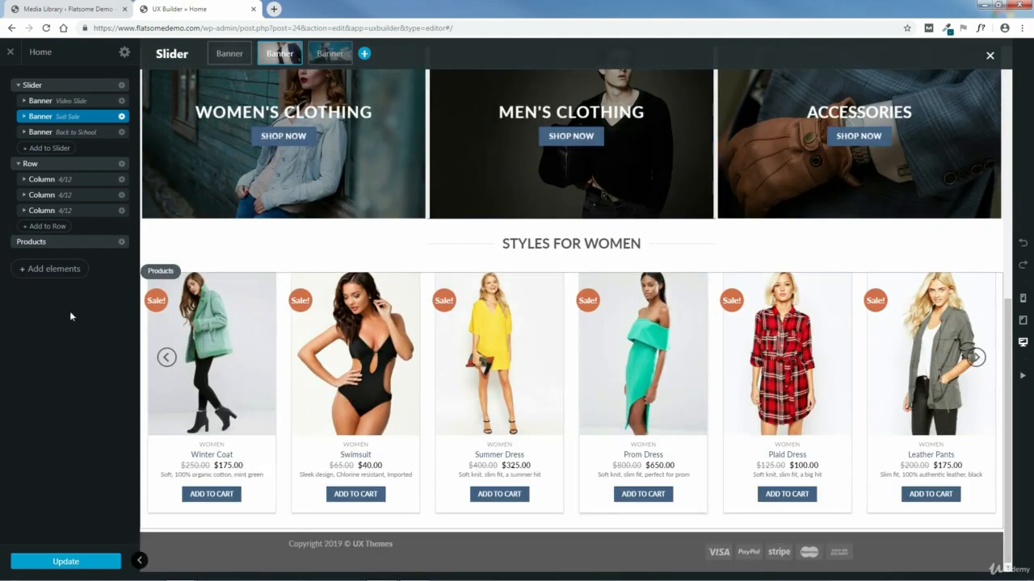
{"action": "left_click", "coordinate": [54, 268]}
{"action": "scroll", "coordinate": [113, 323], "scroll_direction": "down", "scroll_amount": 3}
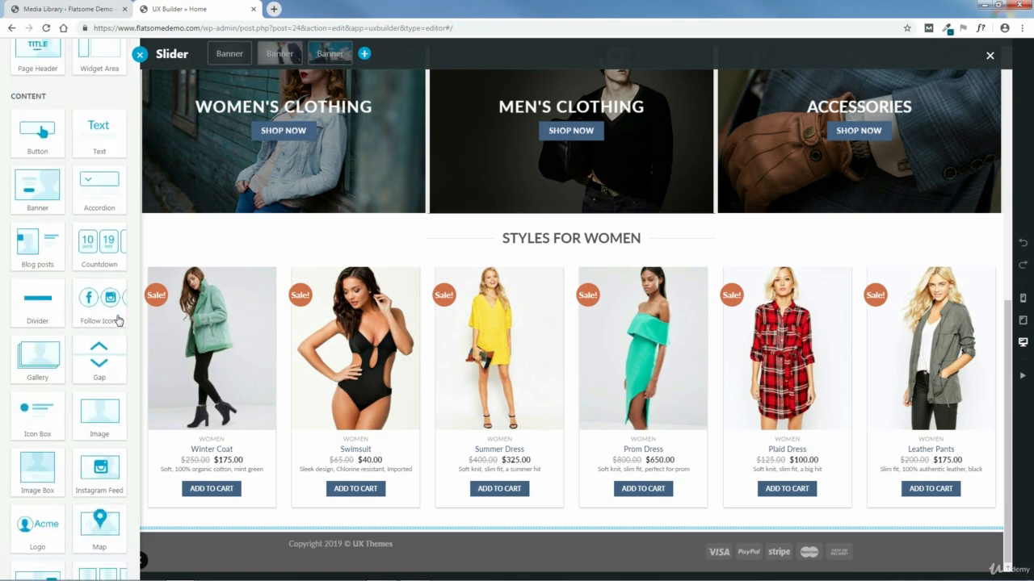
{"action": "scroll", "coordinate": [118, 321], "scroll_direction": "down", "scroll_amount": 8}
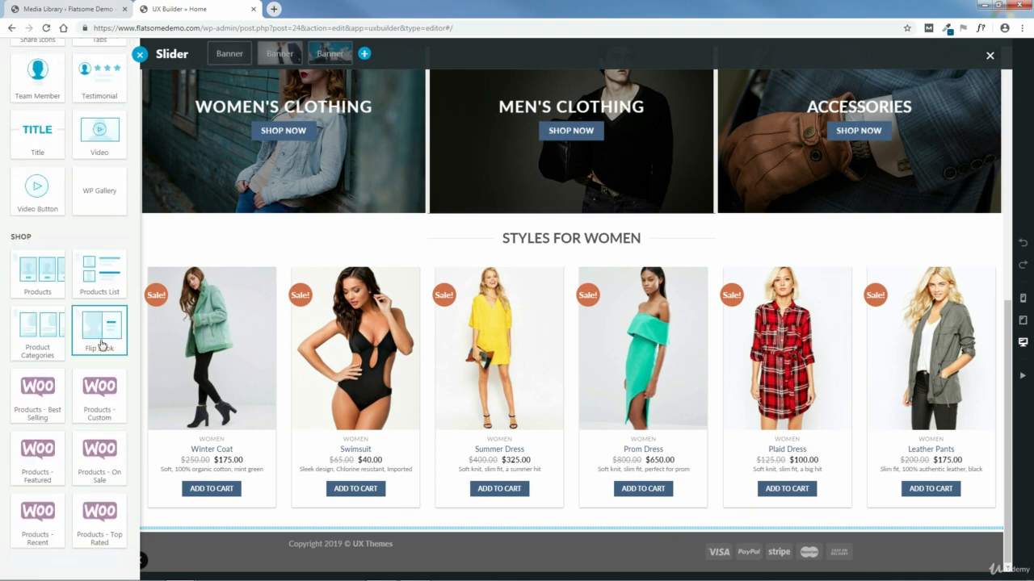
{"action": "left_click", "coordinate": [102, 342]}
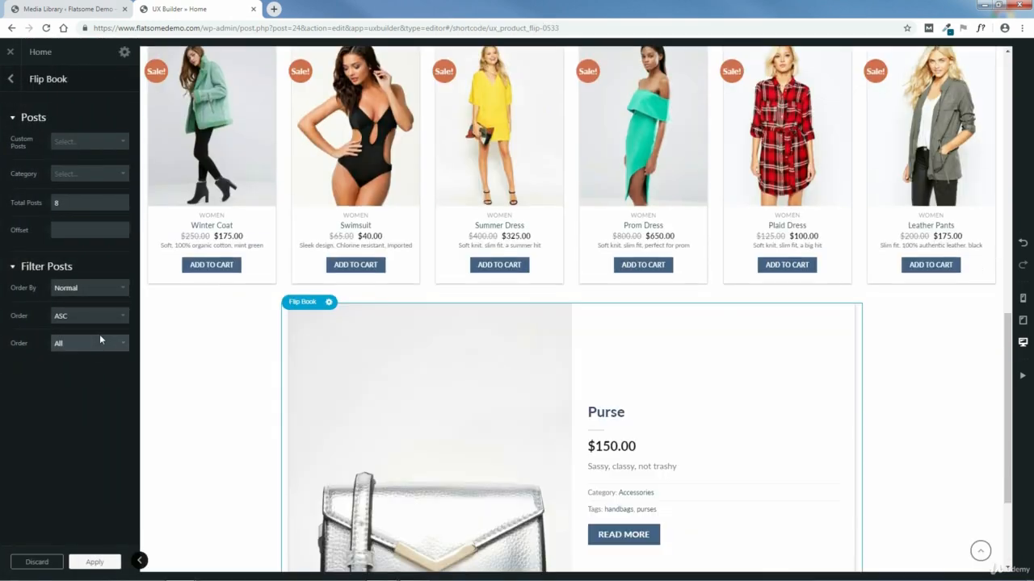
Step: Set the Flip Book's category to Women and preview its next product
{"action": "left_click", "coordinate": [93, 175]}
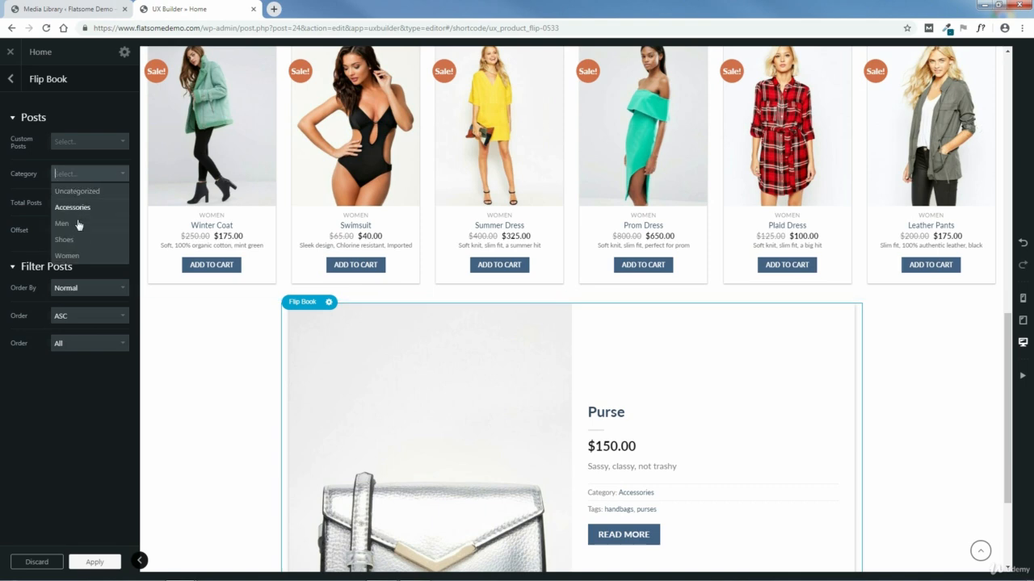
{"action": "left_click", "coordinate": [67, 256]}
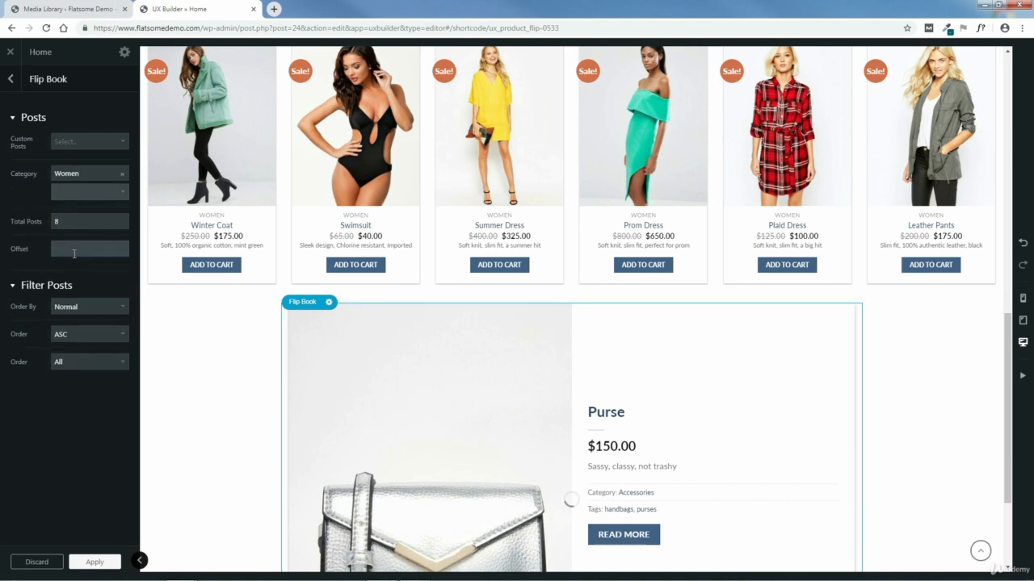
{"action": "scroll", "coordinate": [1005, 445], "scroll_direction": "down", "scroll_amount": 2}
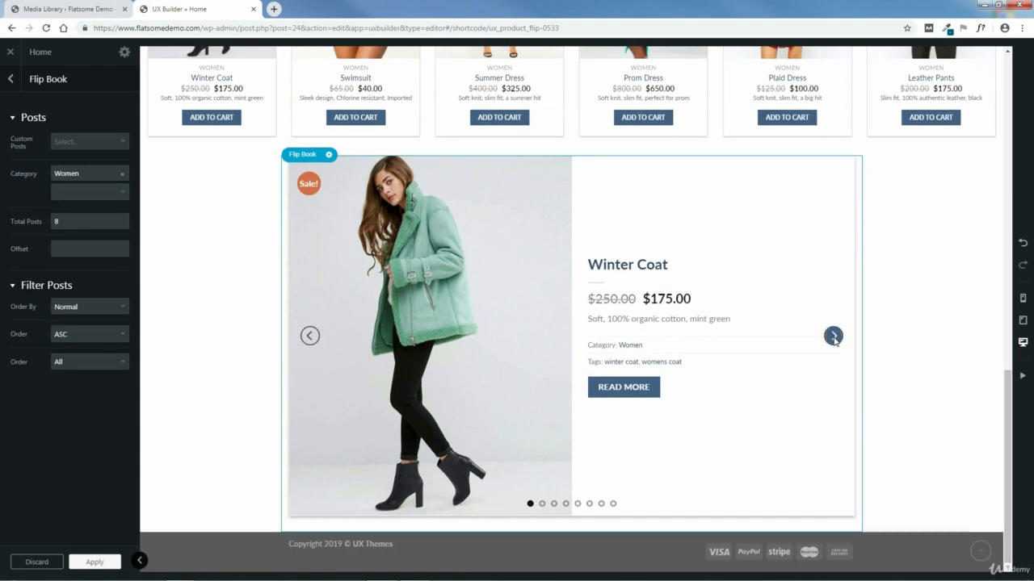
{"action": "left_click", "coordinate": [834, 336]}
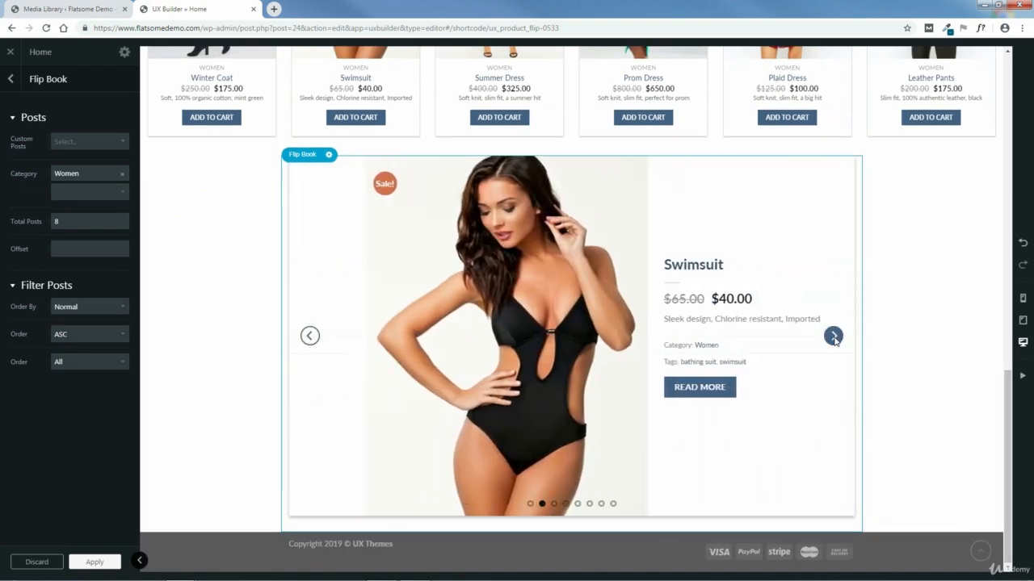
Step: Page forward through two more products in the Flip Book and flip back one to preview it
{"action": "left_click", "coordinate": [834, 336]}
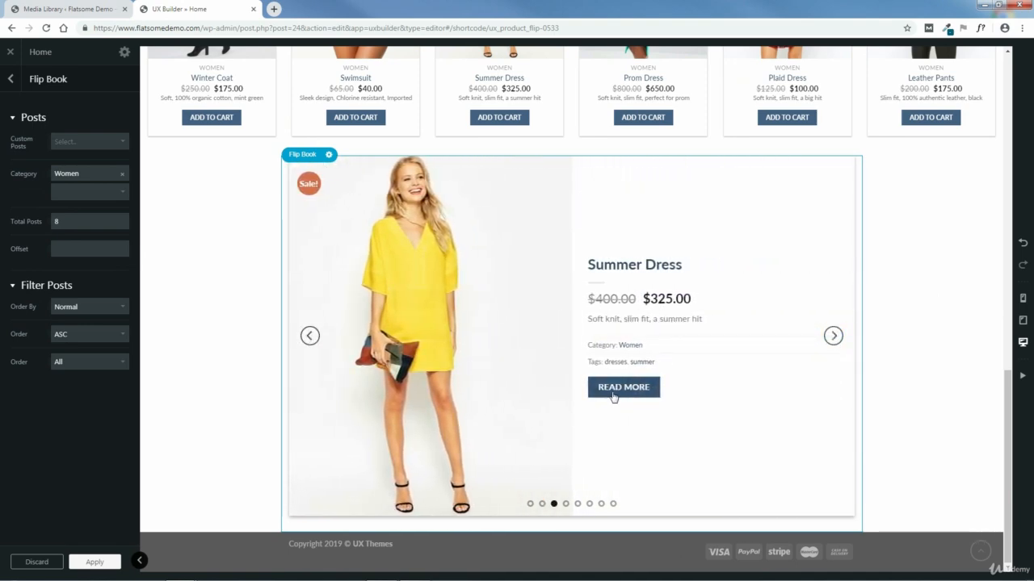
{"action": "left_click", "coordinate": [833, 336]}
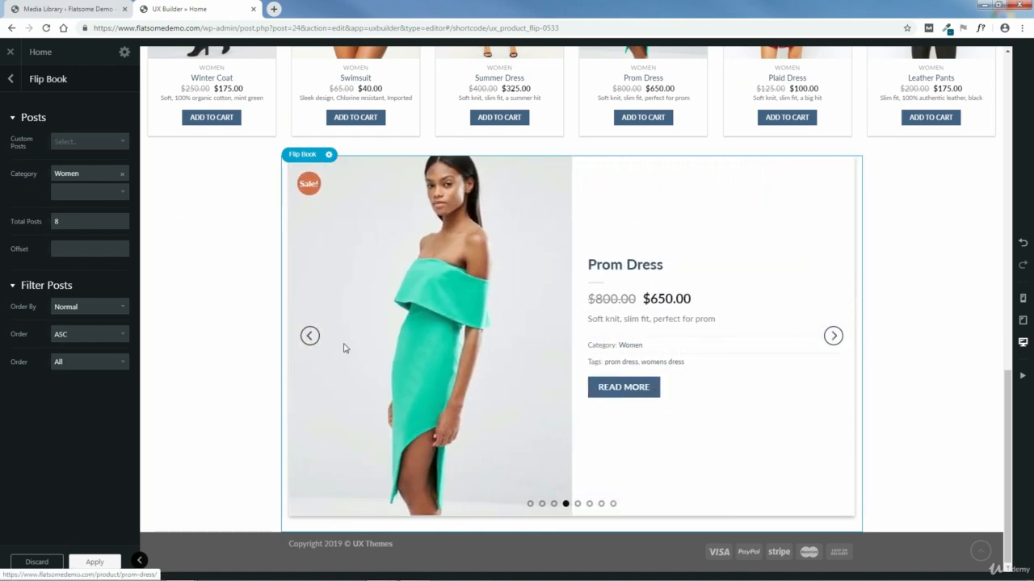
{"action": "left_click", "coordinate": [308, 338]}
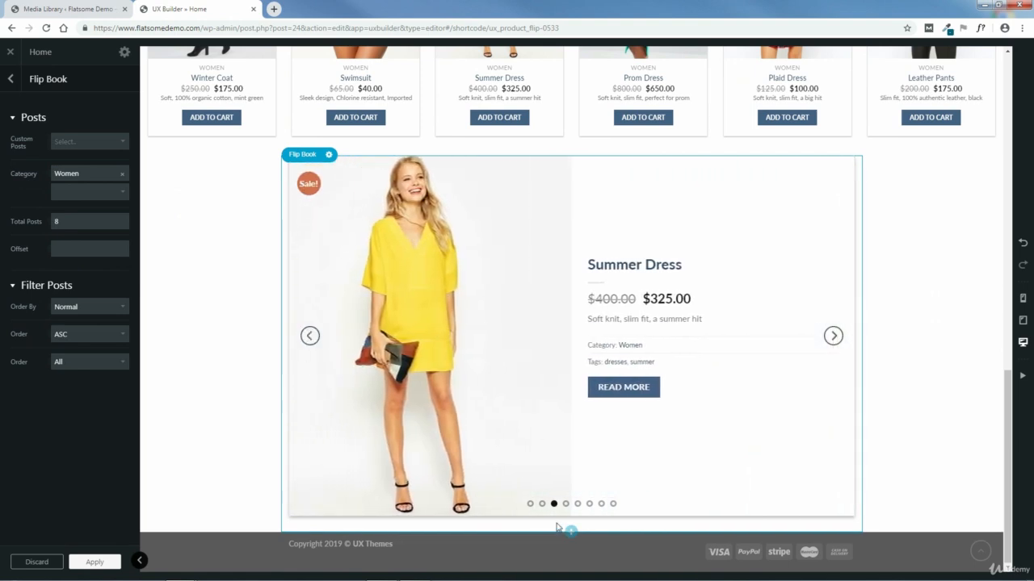
Step: Add a Products List element with the Default preset directly below the Flip Book
{"action": "left_click", "coordinate": [571, 533]}
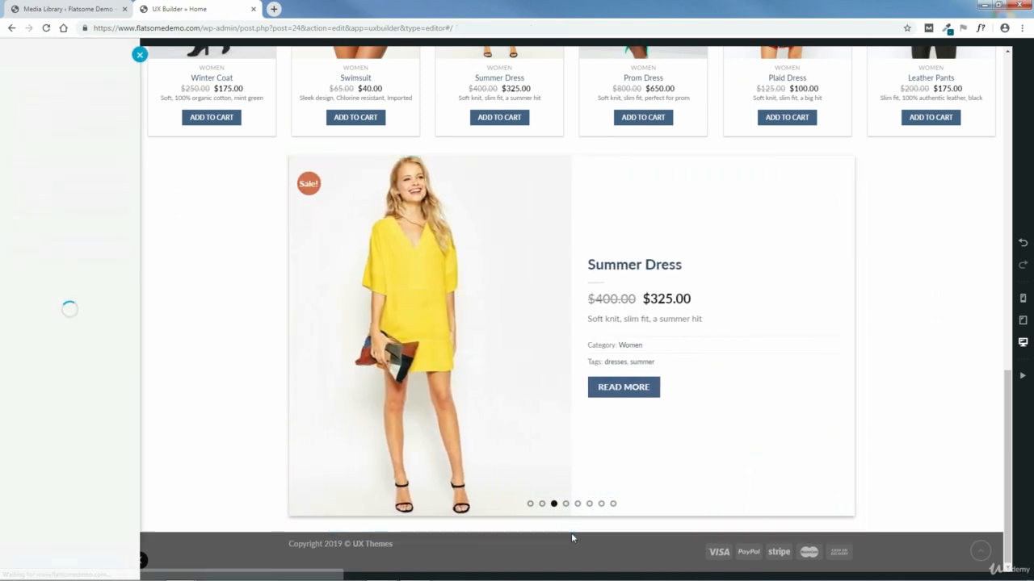
{"action": "scroll", "coordinate": [119, 300], "scroll_direction": "down", "scroll_amount": 3}
{"action": "scroll", "coordinate": [119, 300], "scroll_direction": "down", "scroll_amount": 10}
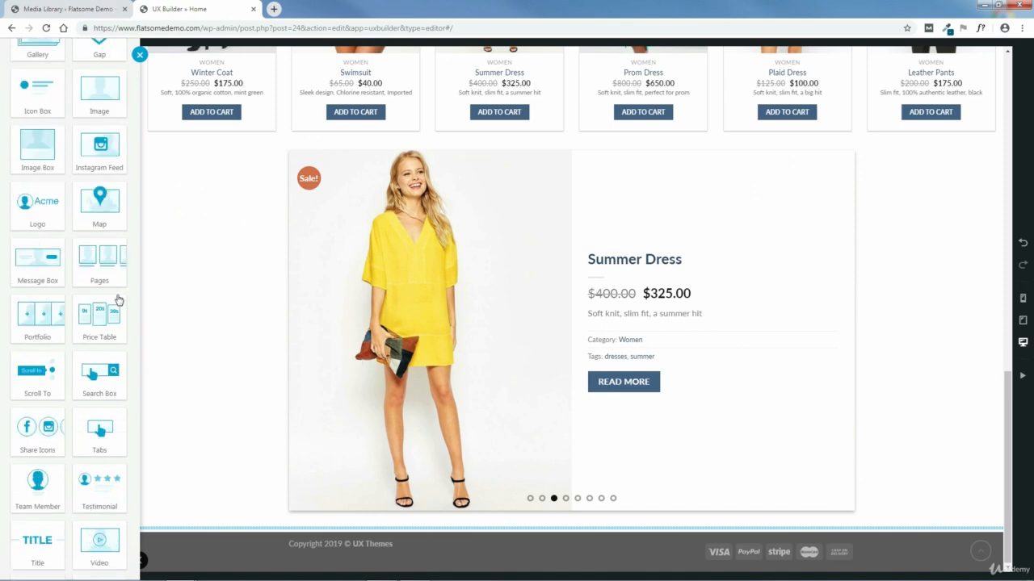
{"action": "left_click", "coordinate": [97, 274]}
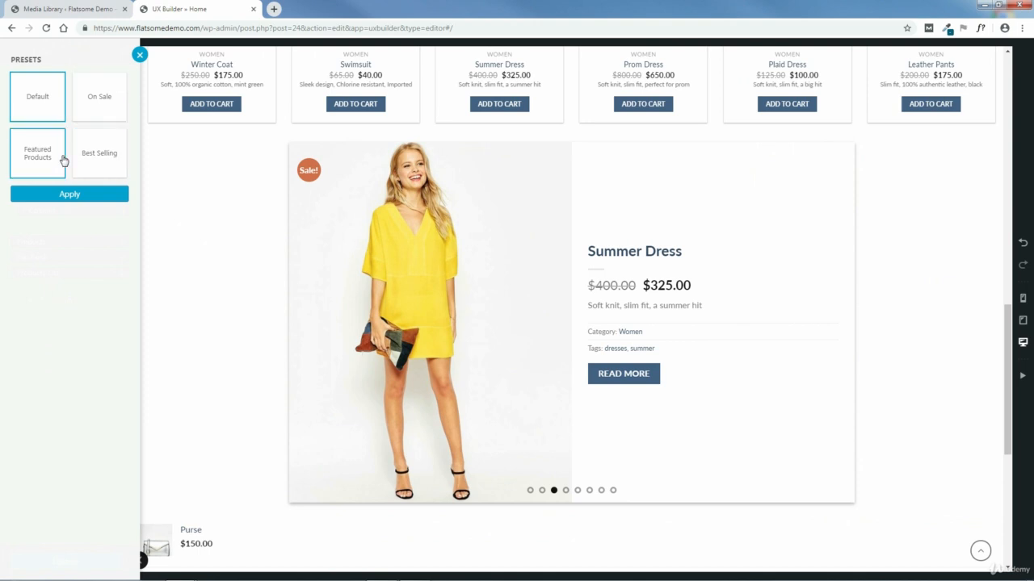
{"action": "left_click", "coordinate": [71, 198]}
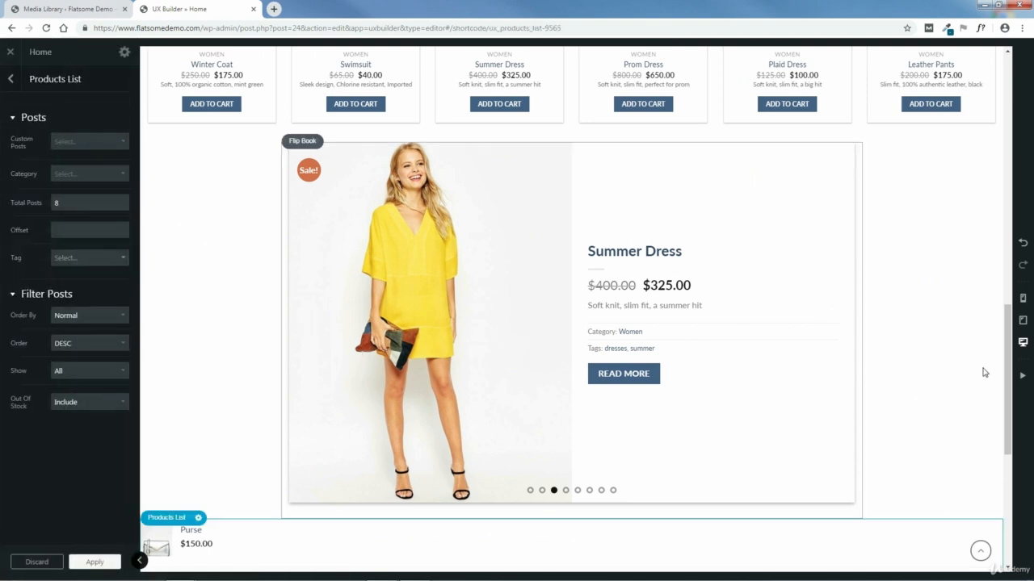
Step: Set the Products List's category to Women and review the listed products
{"action": "left_click", "coordinate": [83, 174]}
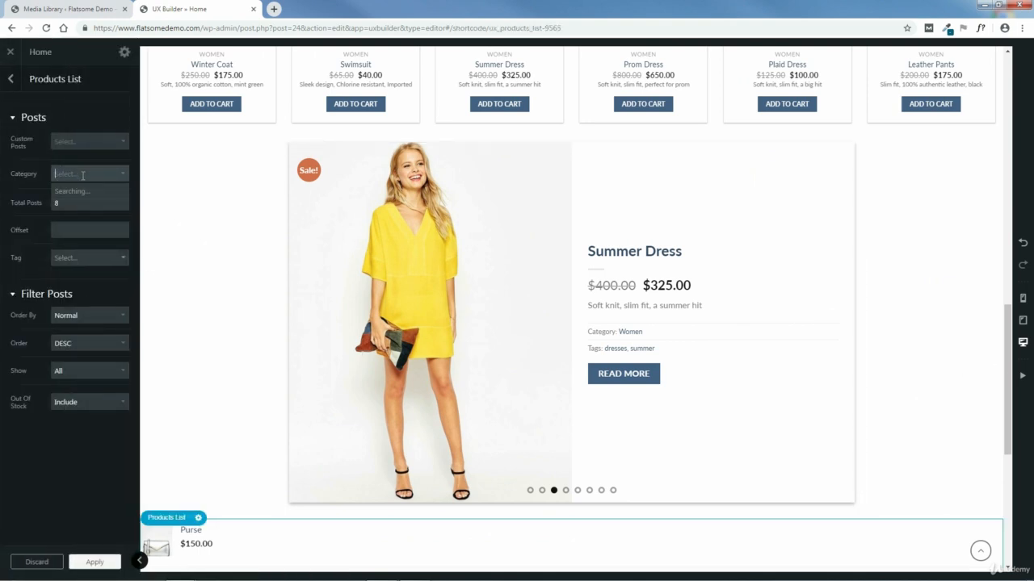
{"action": "left_click", "coordinate": [68, 255]}
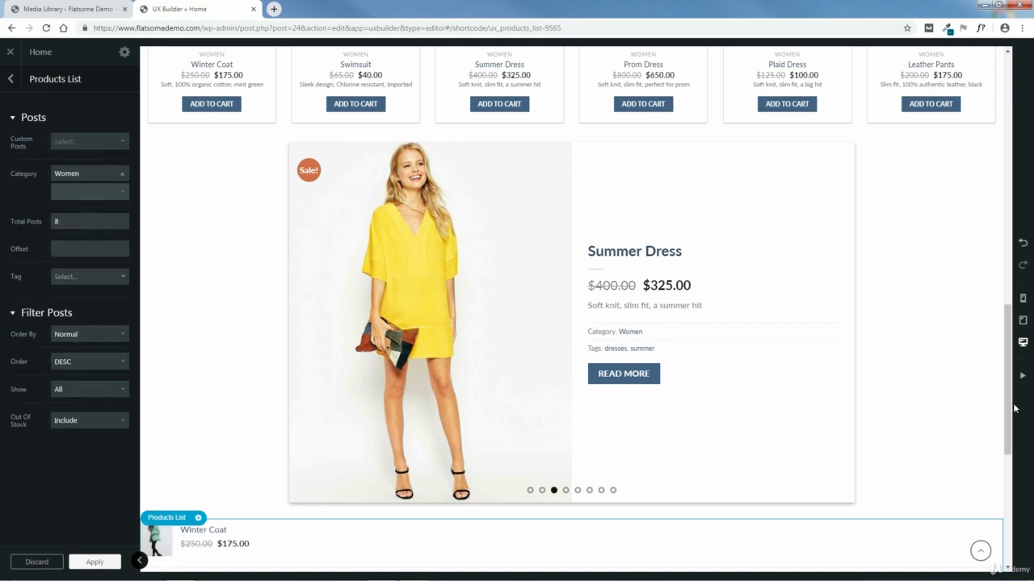
{"action": "left_click_drag", "start_coordinate": [1008, 404], "coordinate": [1007, 513]}
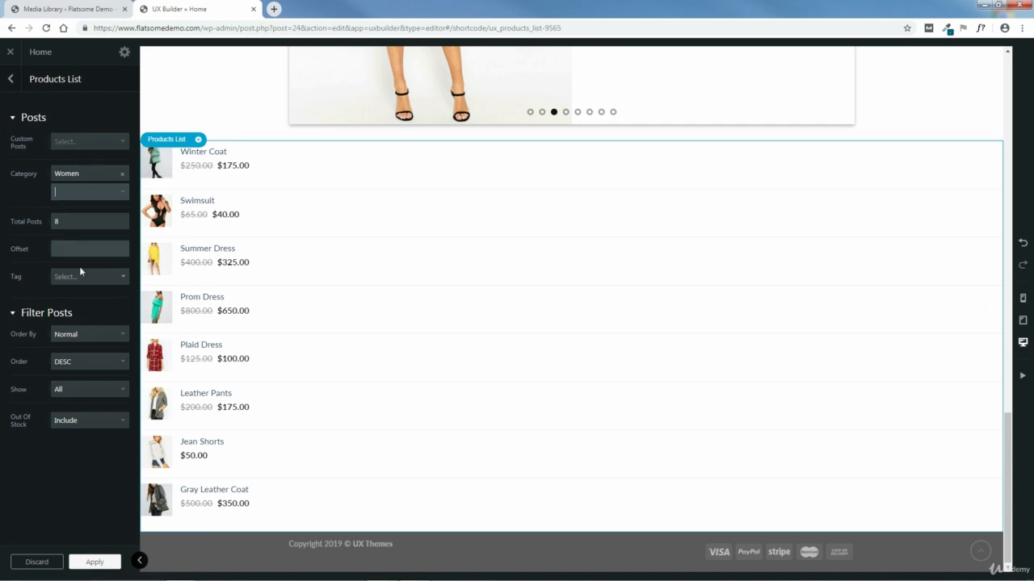
Step: Try ordering the Products List by Sales and by Random
{"action": "left_click", "coordinate": [84, 336]}
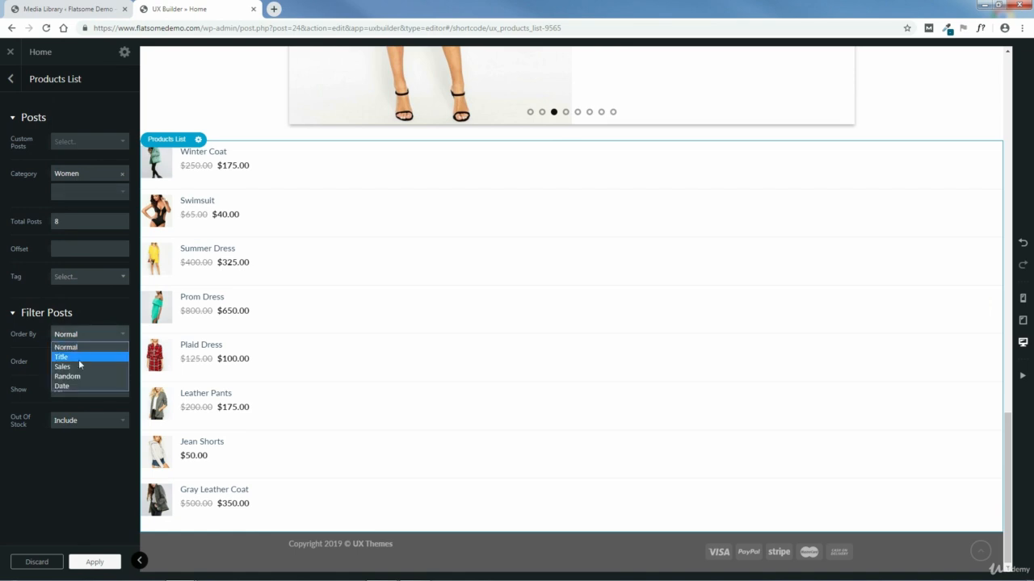
{"action": "left_click", "coordinate": [74, 368]}
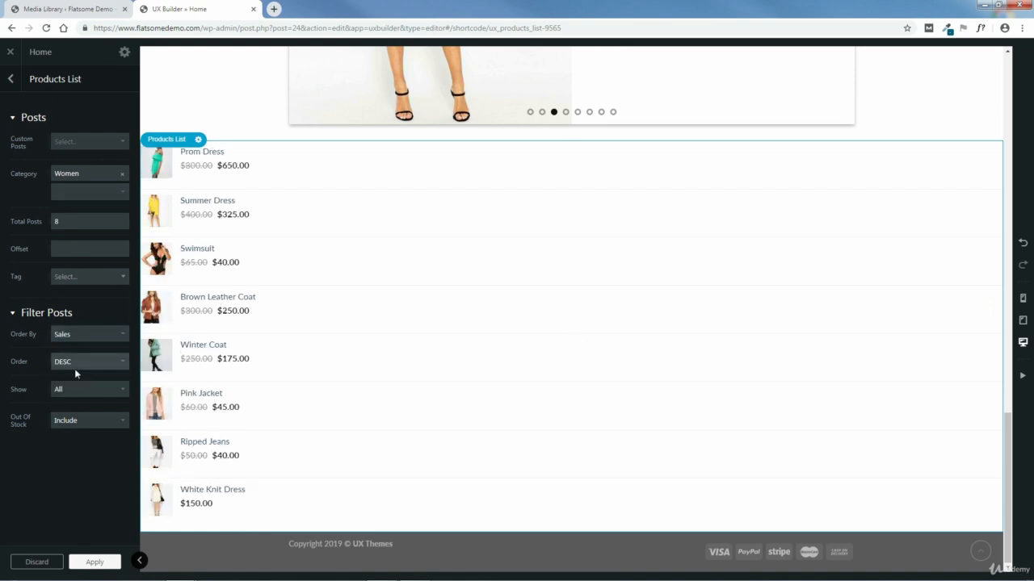
{"action": "left_click", "coordinate": [85, 336]}
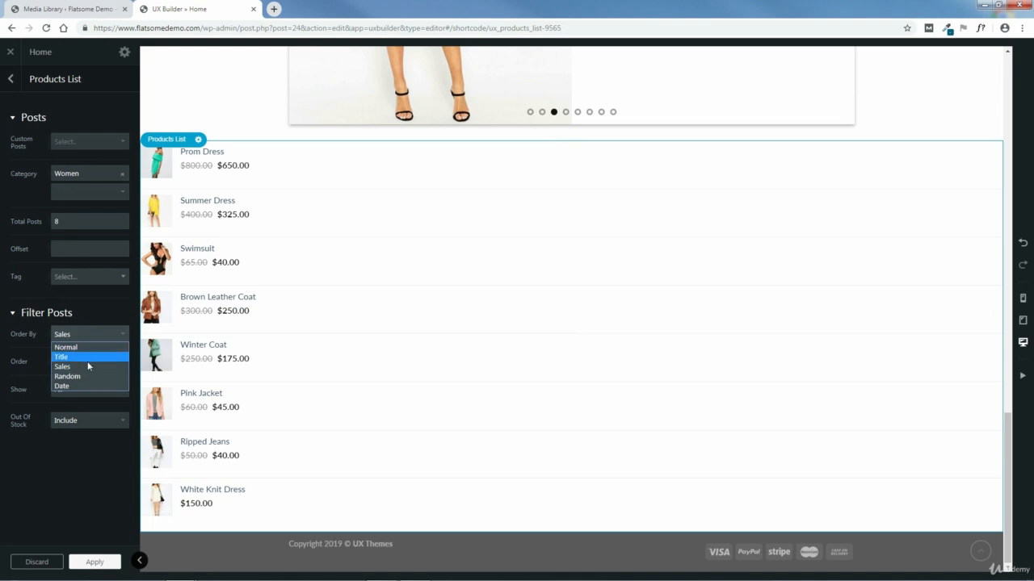
{"action": "left_click", "coordinate": [80, 376]}
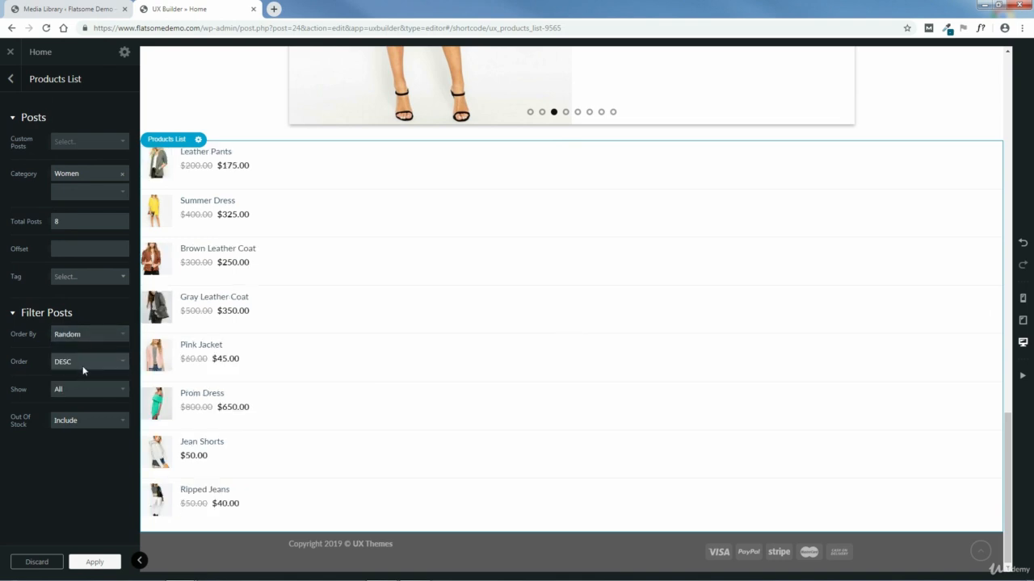
Step: Order the Products List by Title in ascending (ASC) order
{"action": "left_click", "coordinate": [87, 336]}
{"action": "left_click", "coordinate": [87, 357]}
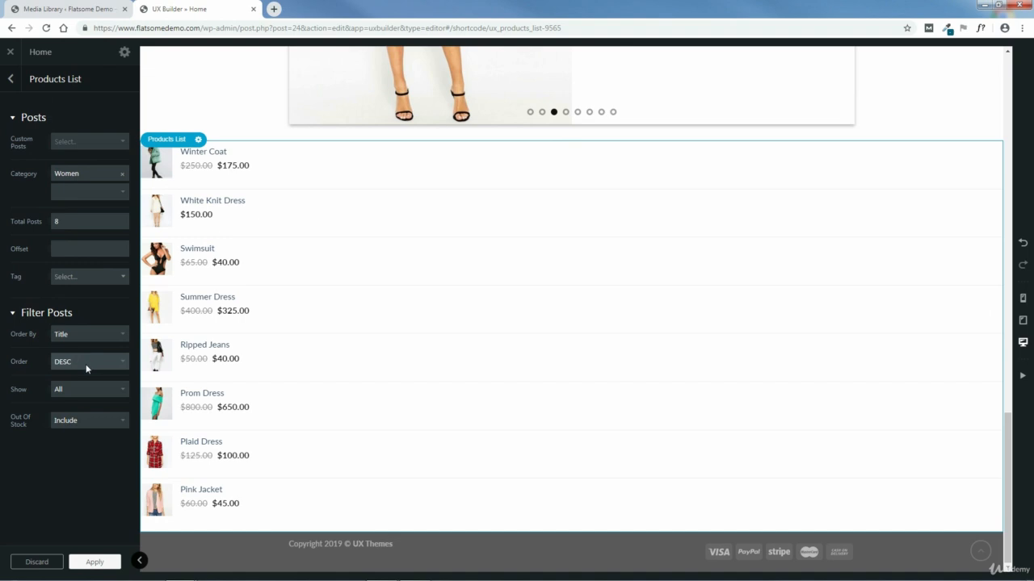
{"action": "left_click", "coordinate": [87, 368]}
{"action": "left_click", "coordinate": [82, 373]}
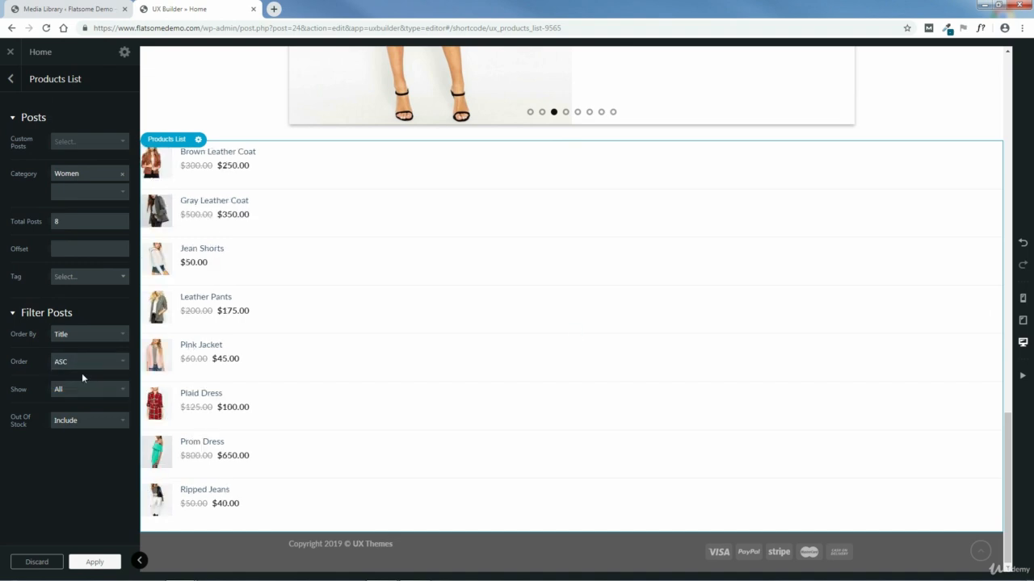
{"action": "left_click_drag", "start_coordinate": [1007, 493], "coordinate": [1019, 381]}
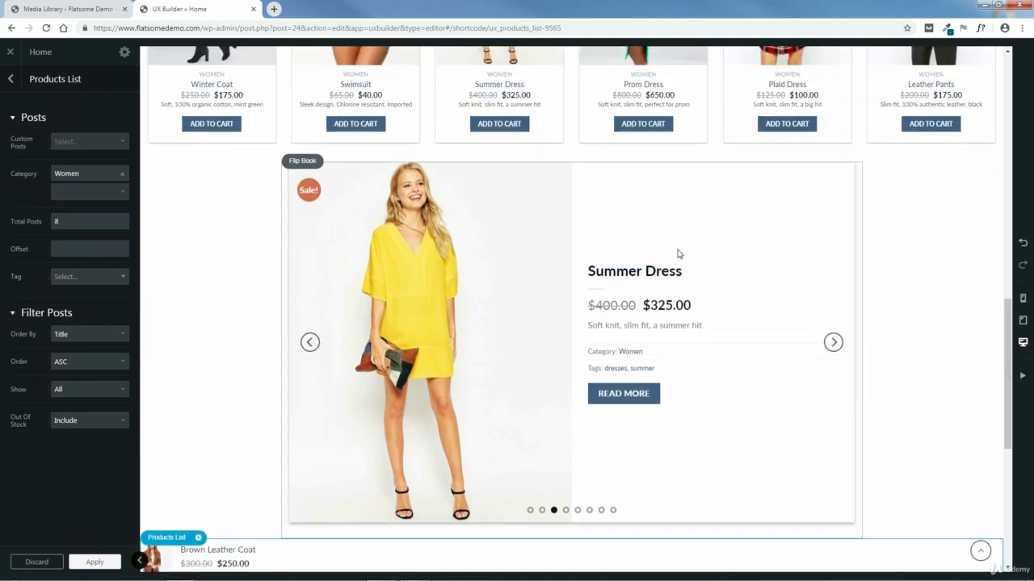
Step: Set the Flip Book element's total posts to 12
{"action": "left_click", "coordinate": [304, 161]}
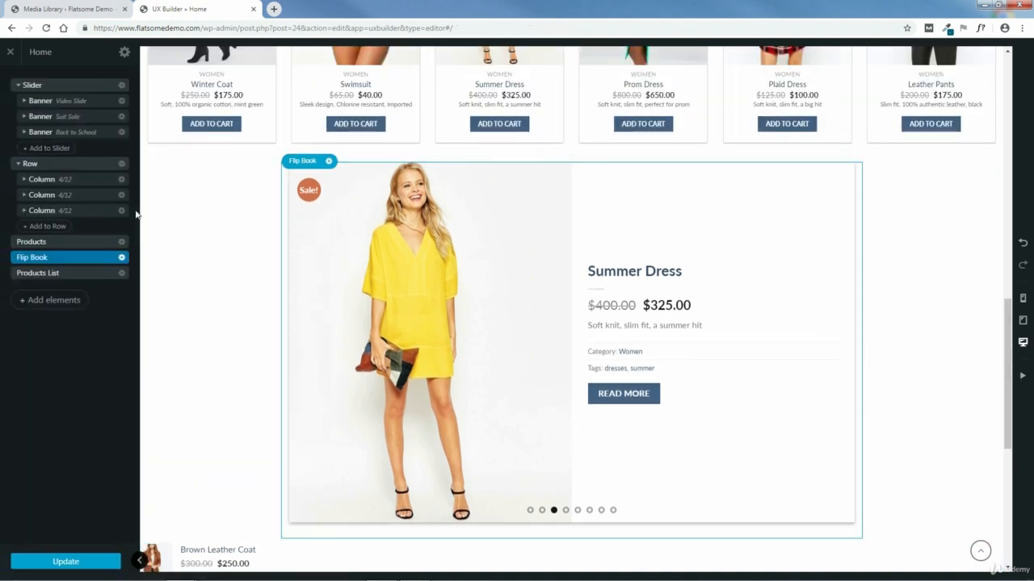
{"action": "left_click", "coordinate": [92, 263]}
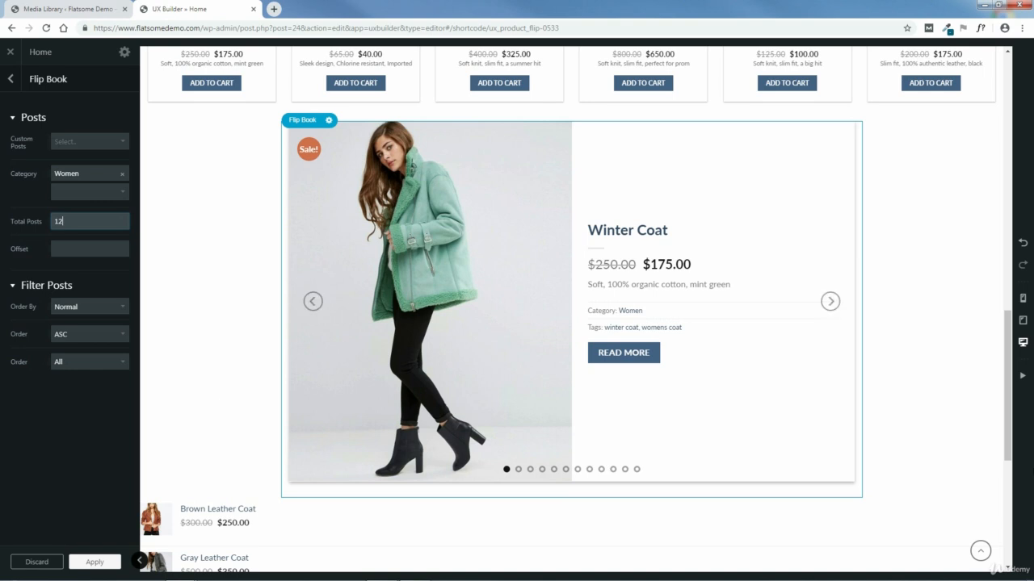
Step: Delete the Products List element below the Flip Book from the home page
{"action": "scroll", "coordinate": [201, 258], "scroll_direction": "down", "scroll_amount": 3}
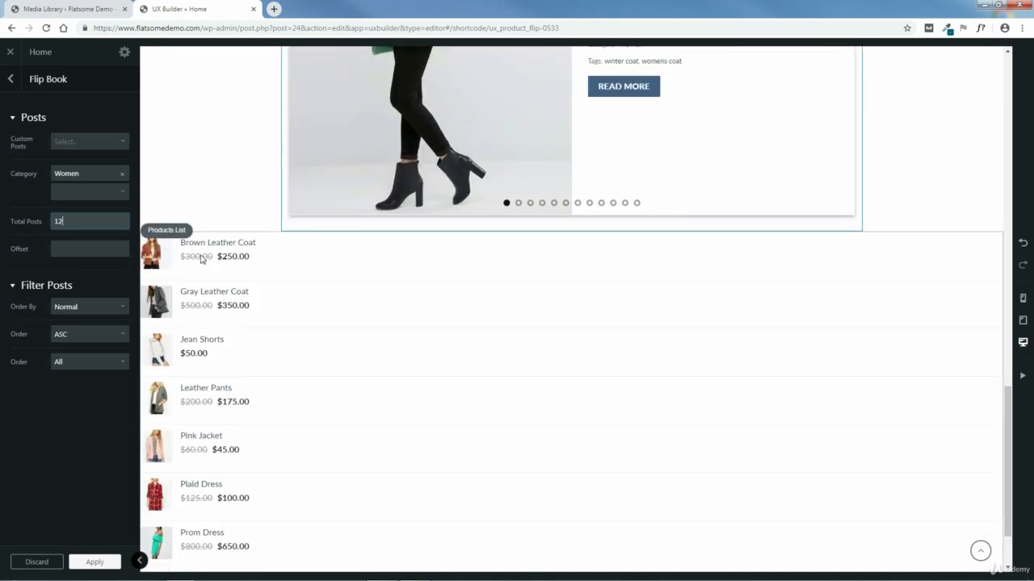
{"action": "right_click", "coordinate": [171, 233]}
{"action": "left_click", "coordinate": [166, 235]}
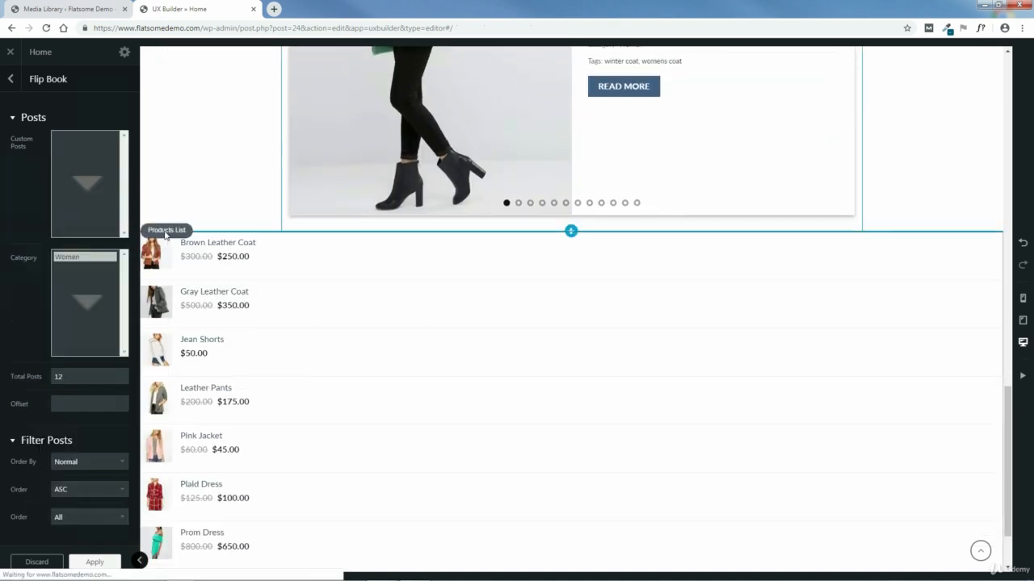
{"action": "left_click", "coordinate": [121, 273]}
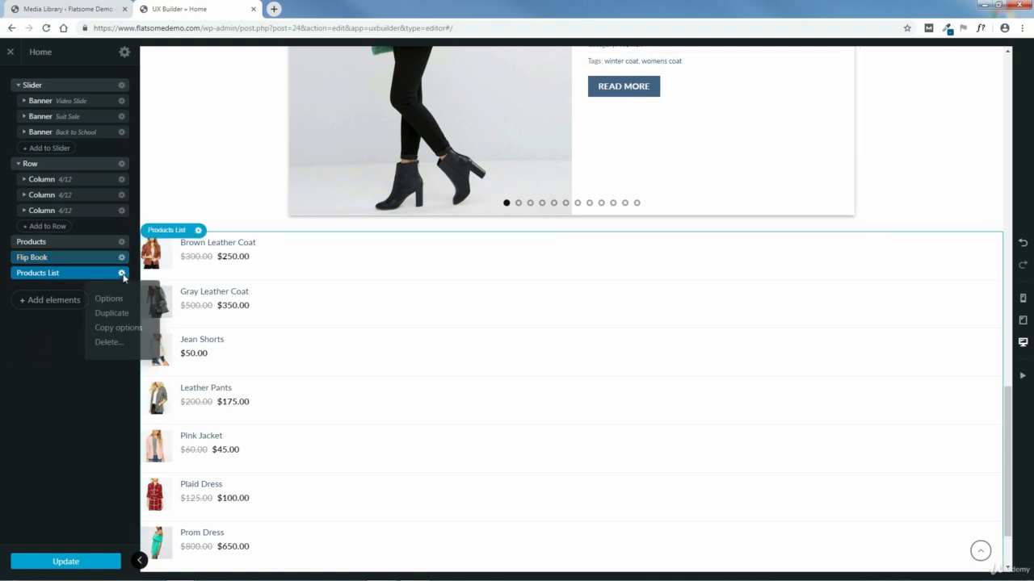
{"action": "left_click", "coordinate": [108, 345]}
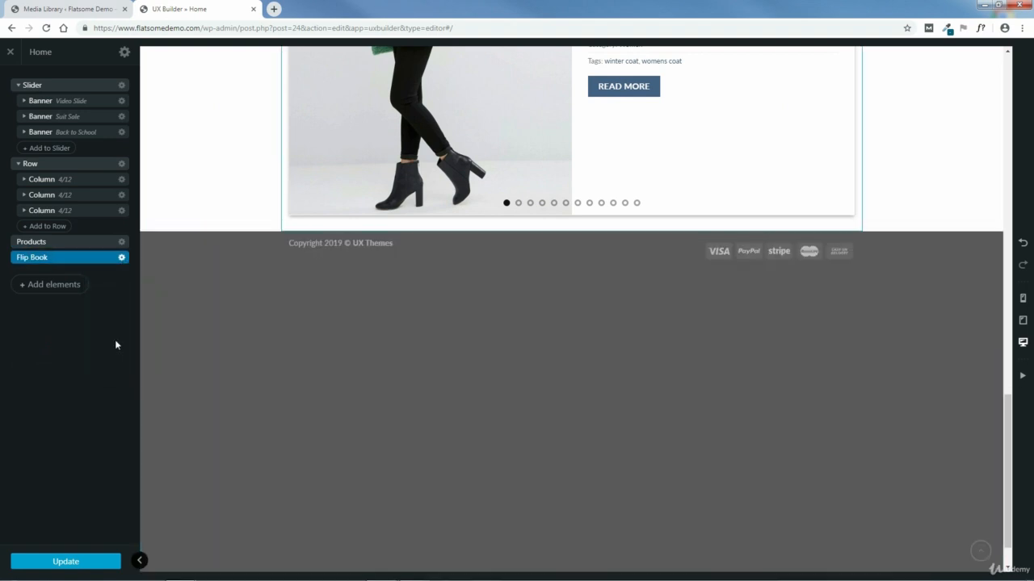
Step: Delete the Flip Book element below the row of women's products
{"action": "left_click", "coordinate": [122, 257]}
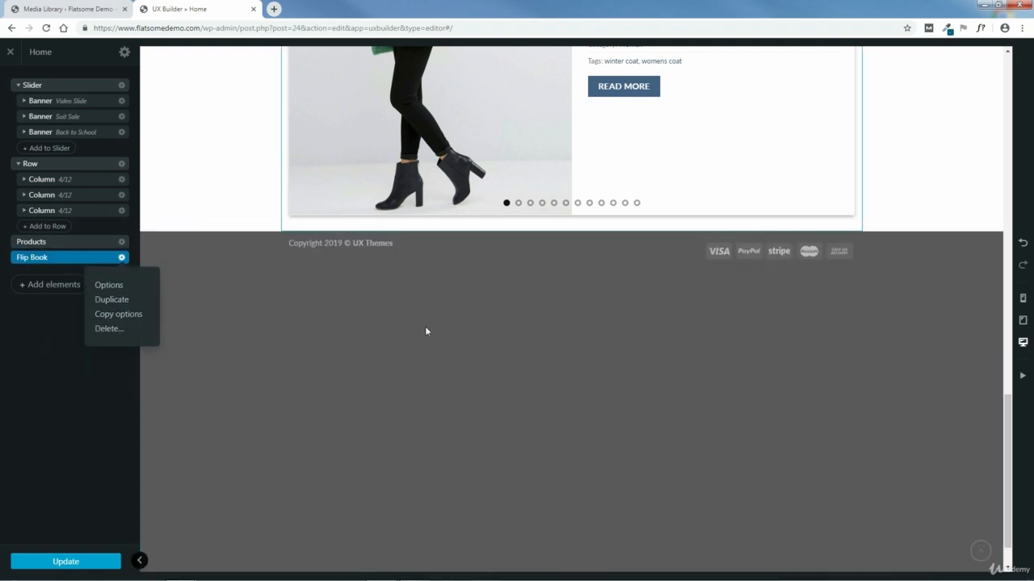
{"action": "left_click_drag", "start_coordinate": [1010, 406], "coordinate": [1006, 313]}
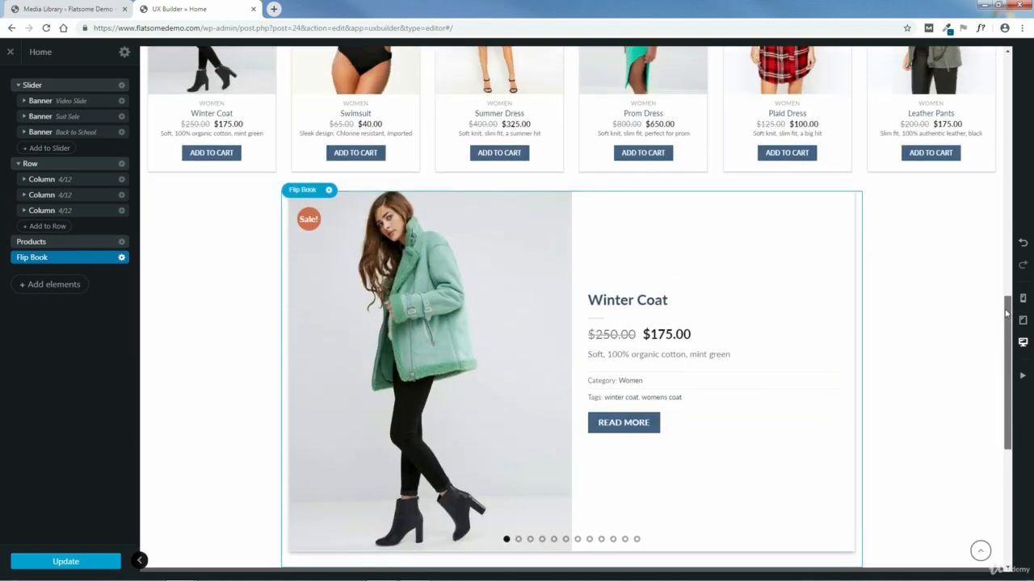
{"action": "left_click", "coordinate": [329, 191]}
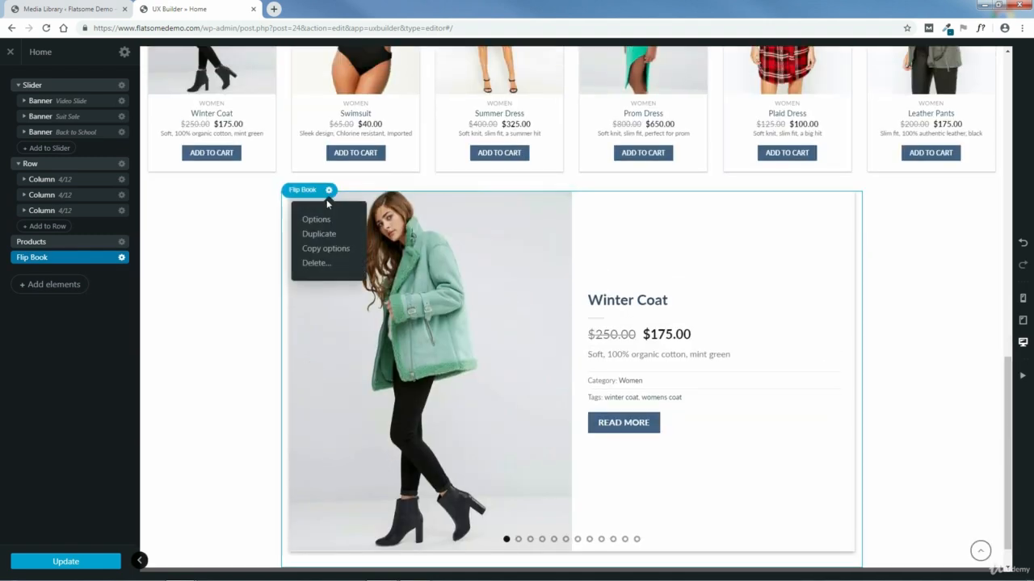
{"action": "left_click", "coordinate": [313, 265]}
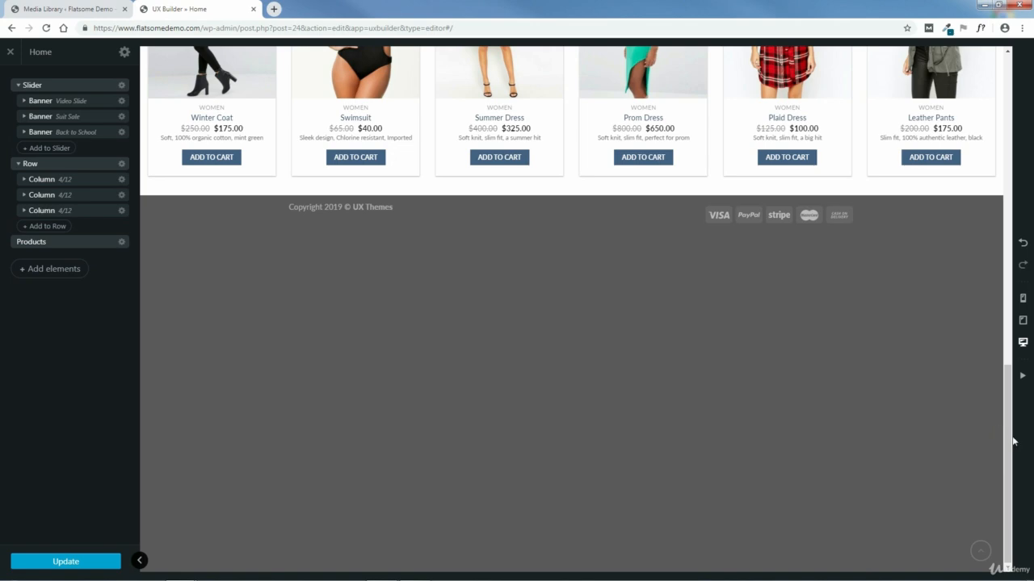
Step: Duplicate the "STYLES FOR WOMEN" title and move one copy below the row of women's products
{"action": "scroll", "coordinate": [985, 344], "scroll_direction": "up", "scroll_amount": 3}
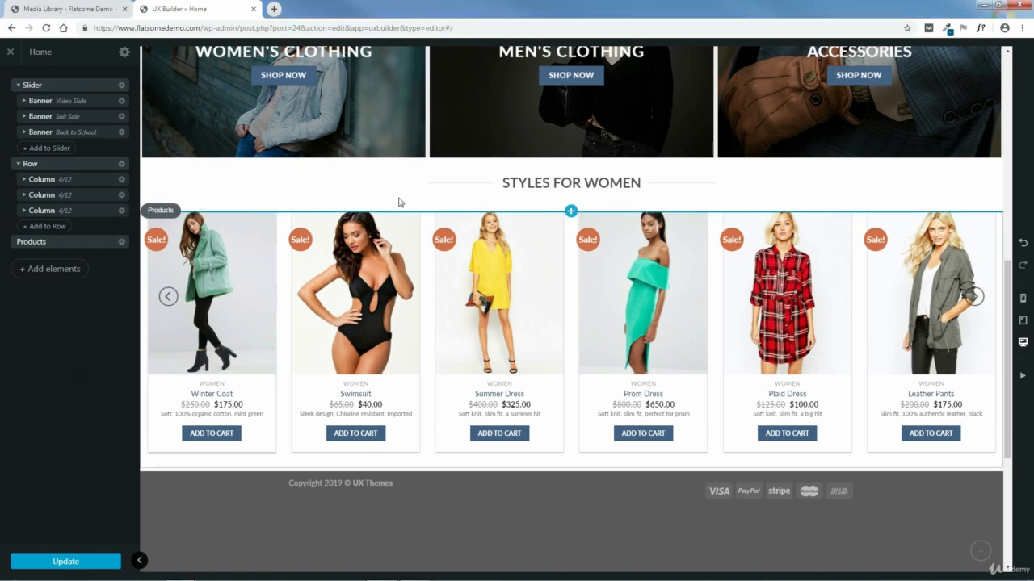
{"action": "left_click", "coordinate": [445, 178]}
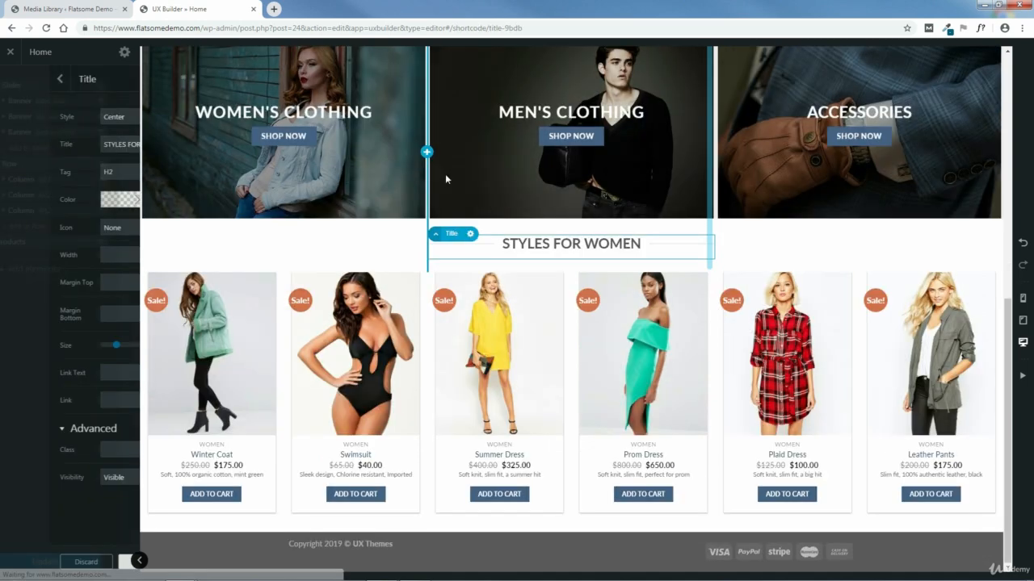
{"action": "left_click", "coordinate": [471, 235]}
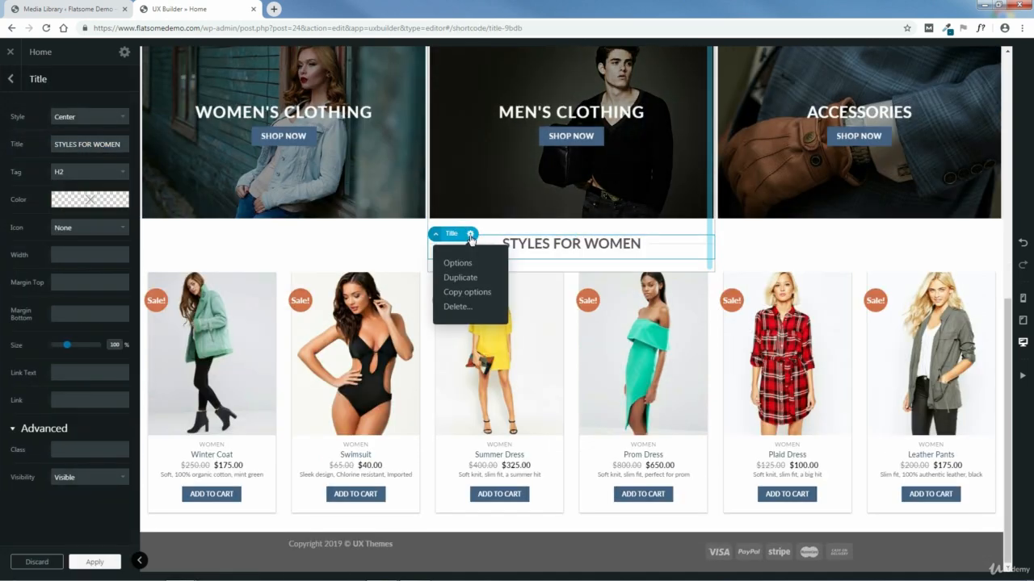
{"action": "left_click", "coordinate": [460, 278]}
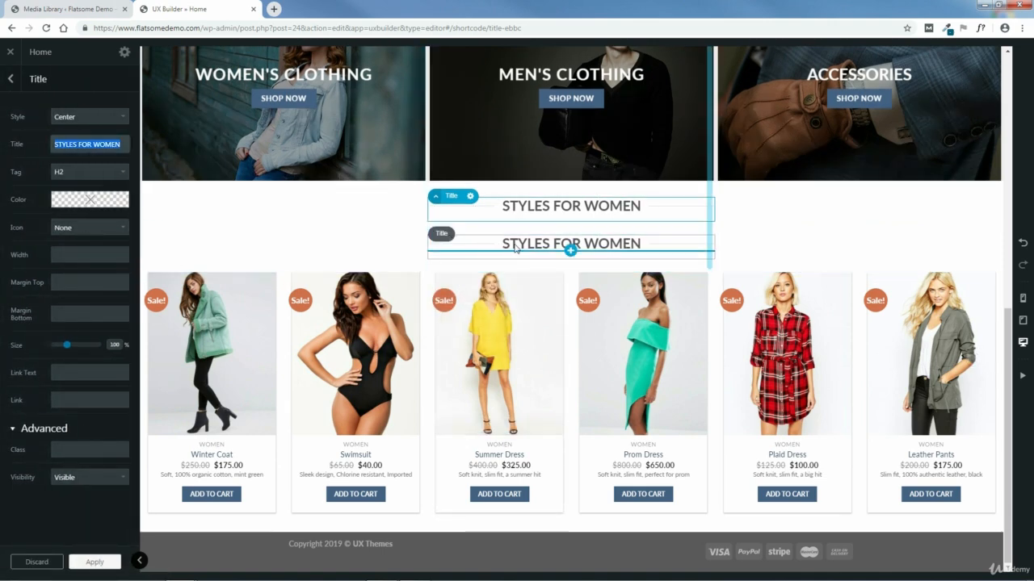
{"action": "left_click", "coordinate": [444, 240]}
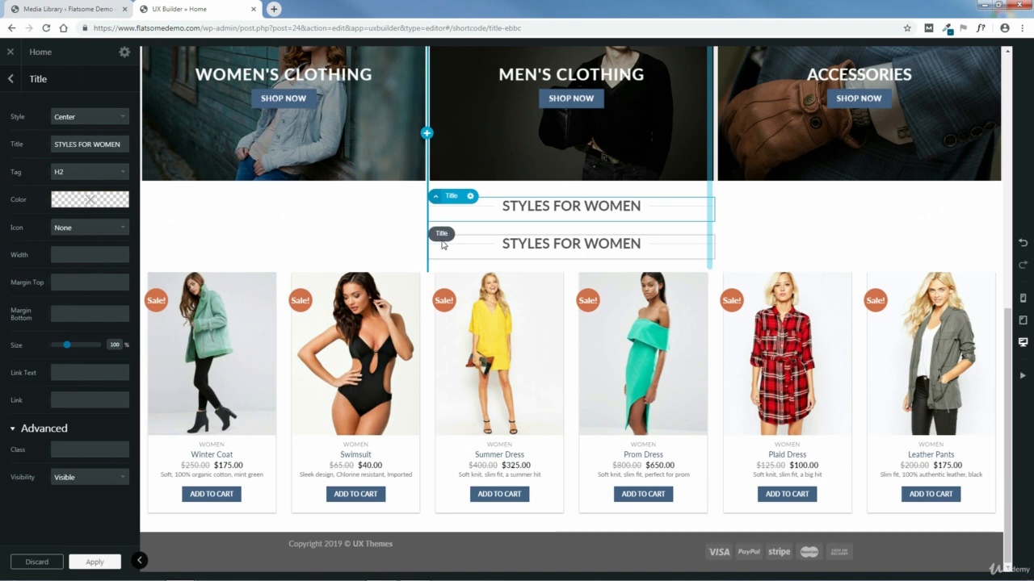
{"action": "left_click_drag", "start_coordinate": [437, 245], "coordinate": [458, 523]}
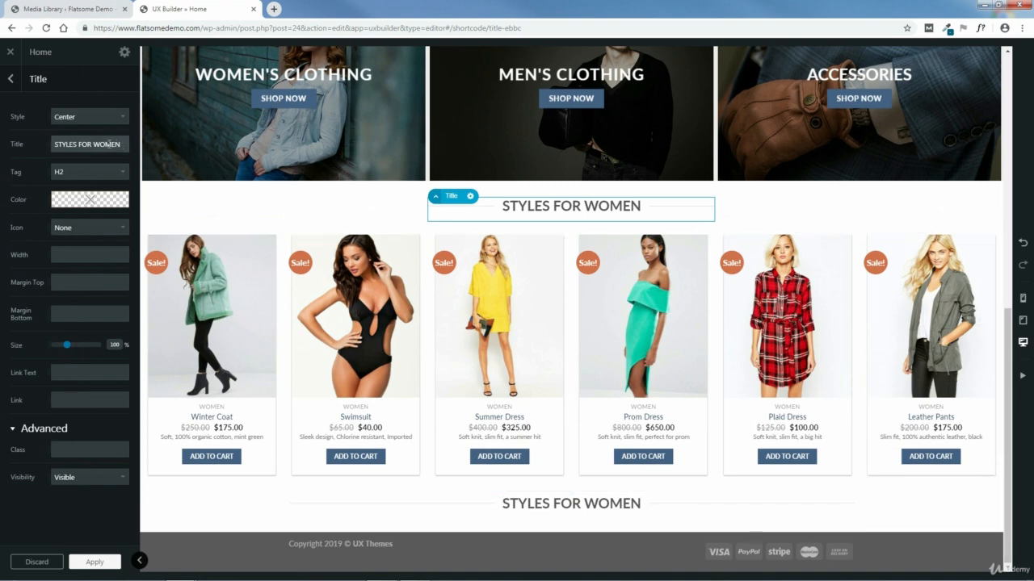
Step: Change the text of the title below the products to "STYLES FOR MEN" and apply it
{"action": "triple_click", "coordinate": [106, 144]}
{"action": "left_click", "coordinate": [105, 143]}
{"action": "key", "text": "BackSpace"}
{"action": "key", "text": "BackSpace"}
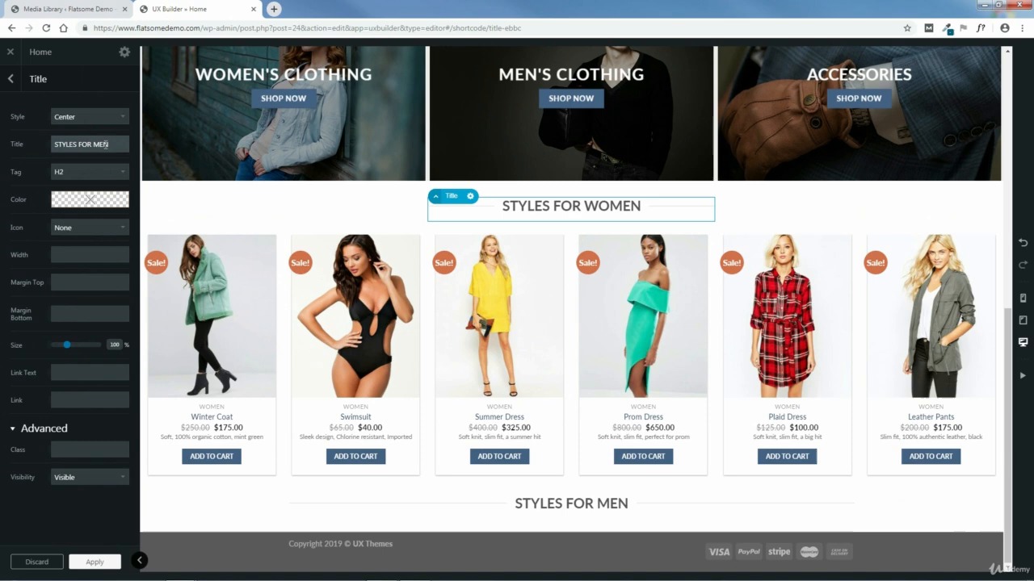
{"action": "left_click", "coordinate": [95, 563]}
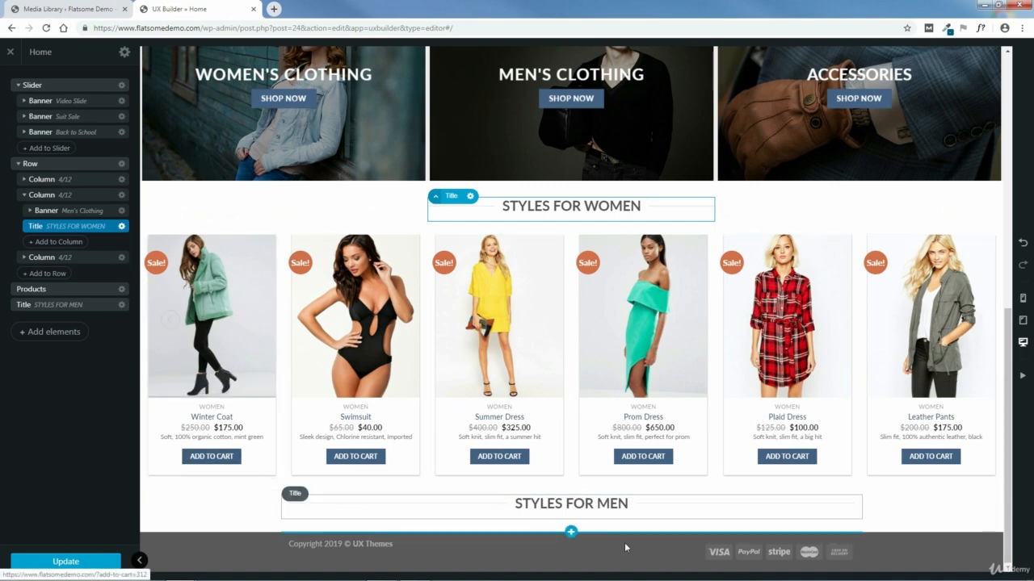
Step: Preview Flatsome Studio's "eCommerce grid 3-column" layout from the Grids category and import it with its images below the "STYLES FOR MEN" title
{"action": "left_click", "coordinate": [571, 533]}
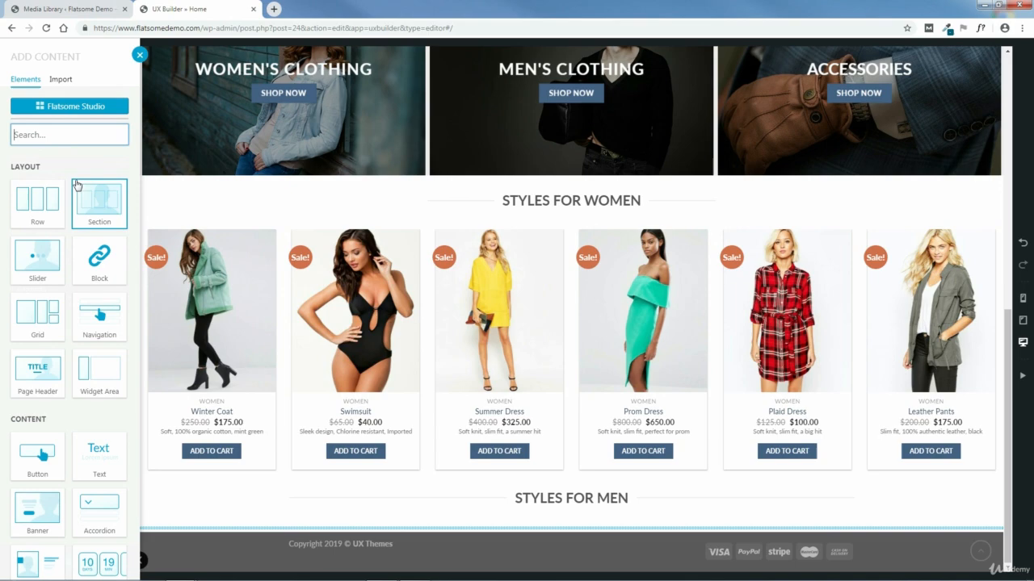
{"action": "left_click", "coordinate": [73, 110]}
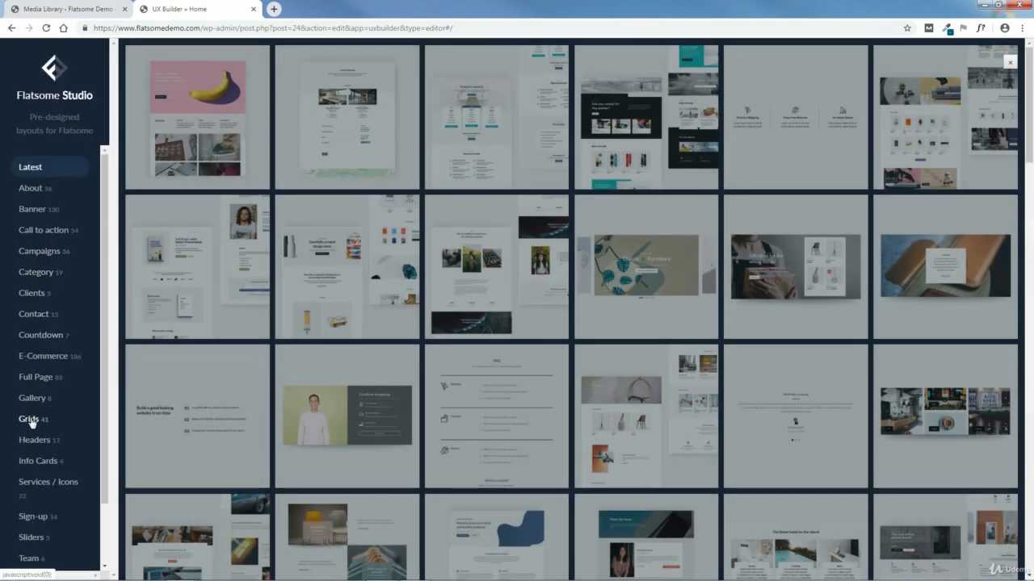
{"action": "left_click", "coordinate": [30, 420]}
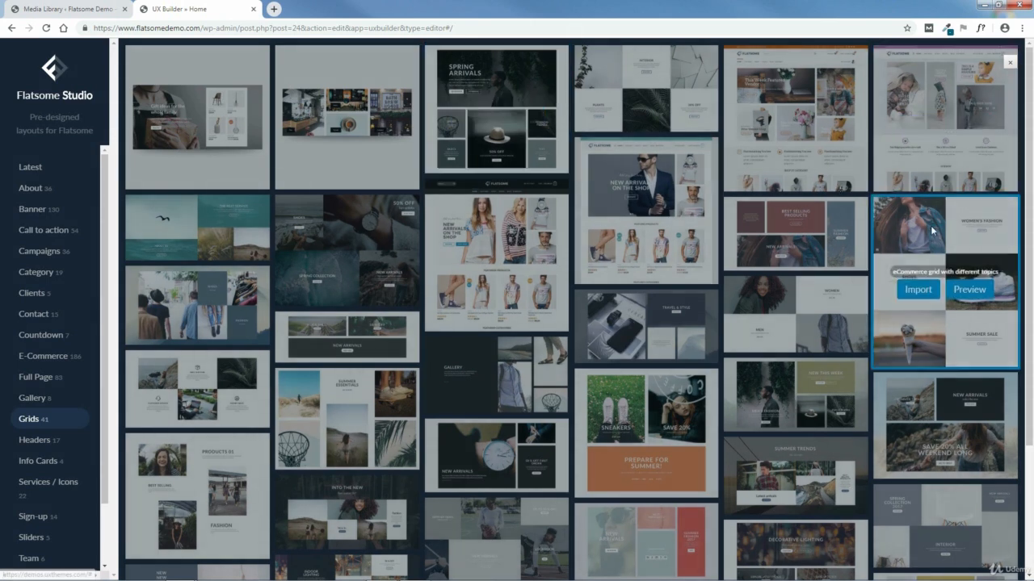
{"action": "scroll", "coordinate": [1032, 171], "scroll_direction": "down", "scroll_amount": 2}
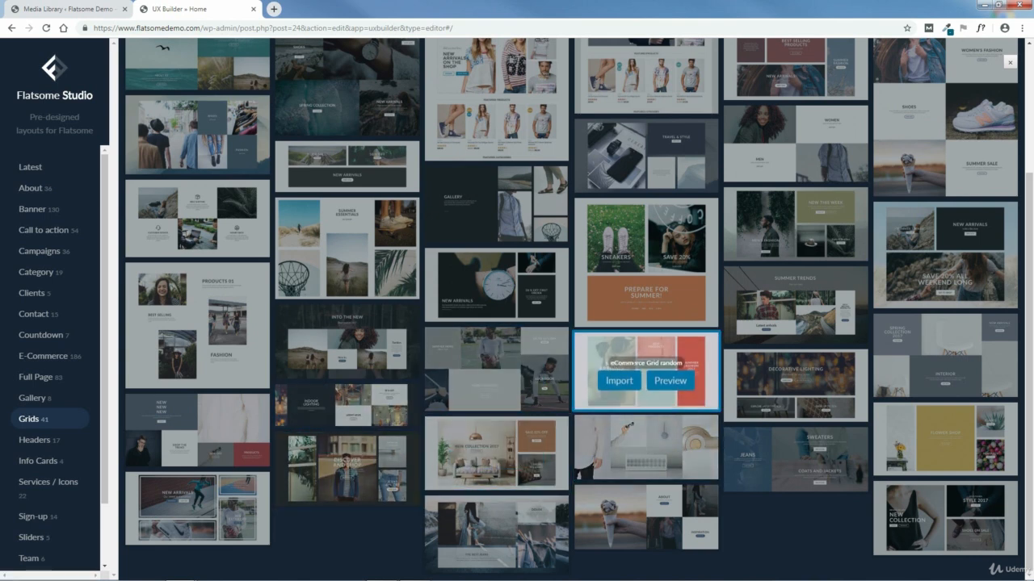
{"action": "left_click", "coordinate": [537, 299]}
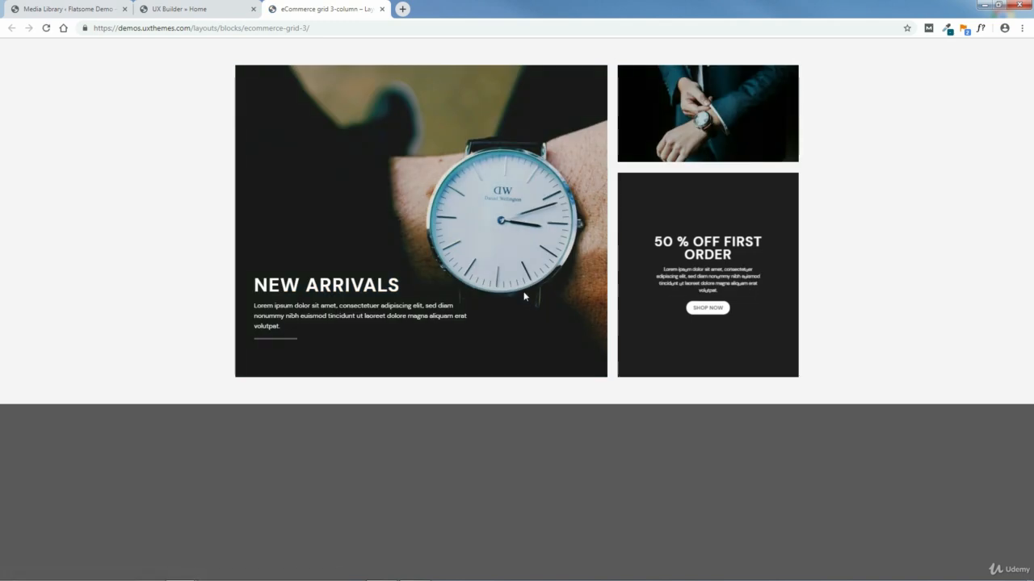
{"action": "left_click", "coordinate": [382, 9]}
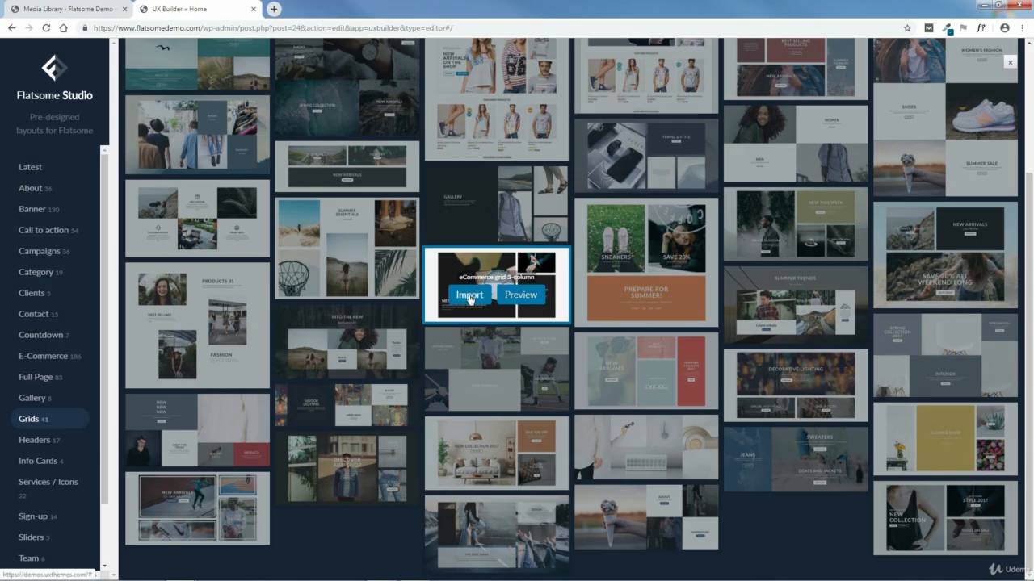
{"action": "left_click", "coordinate": [470, 295]}
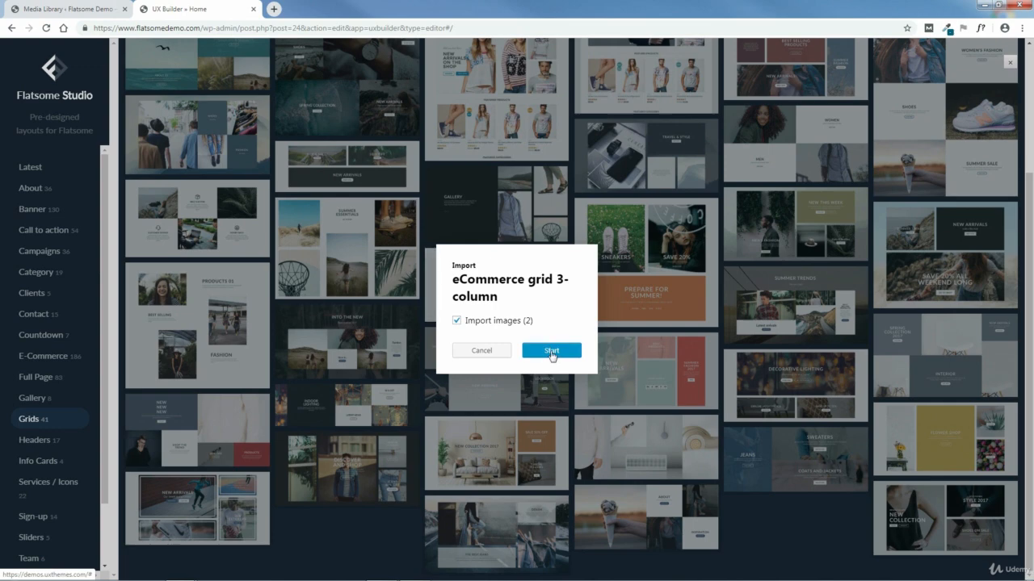
{"action": "left_click", "coordinate": [551, 352]}
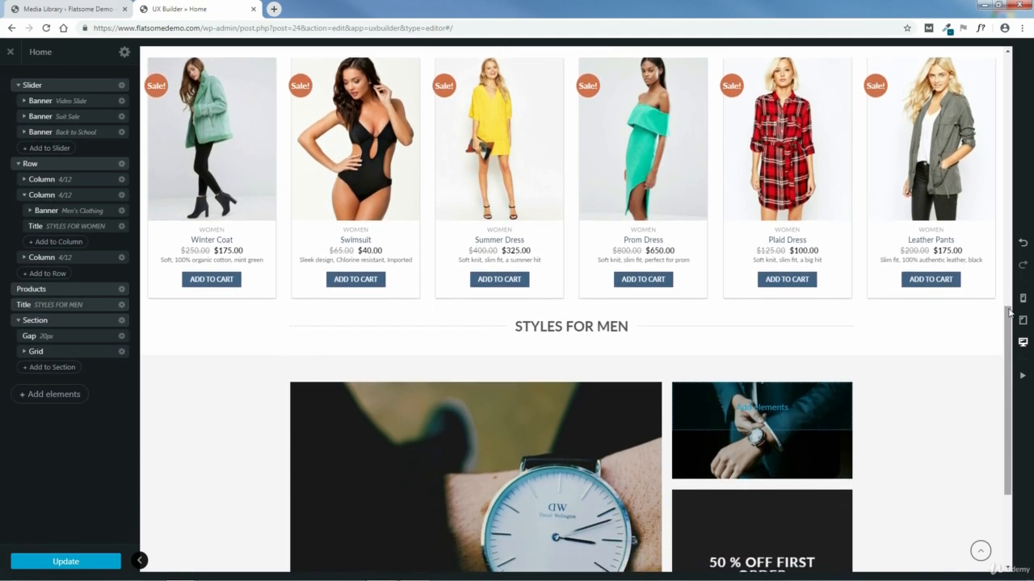
Step: Expand the imported grid's 8/12 grid item and open the options of its watch banner
{"action": "left_click_drag", "start_coordinate": [1009, 312], "coordinate": [1009, 403]}
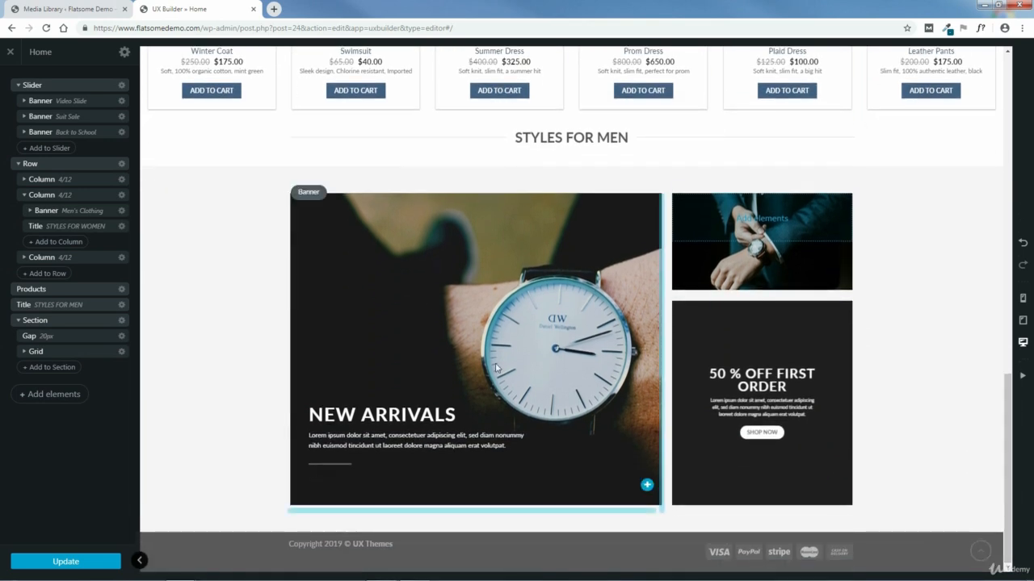
{"action": "left_click", "coordinate": [25, 352]}
{"action": "left_click", "coordinate": [35, 365]}
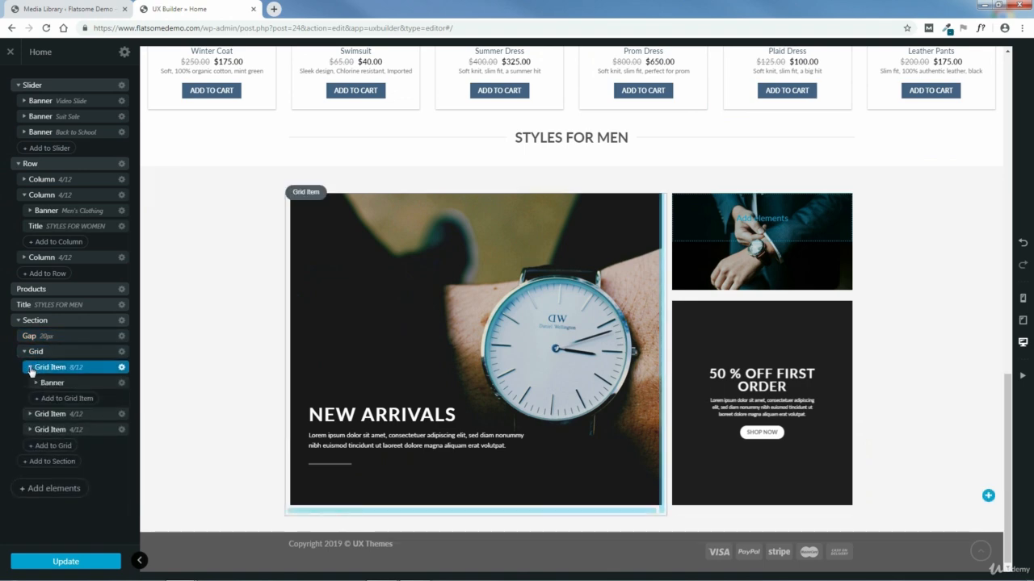
{"action": "left_click", "coordinate": [95, 384]}
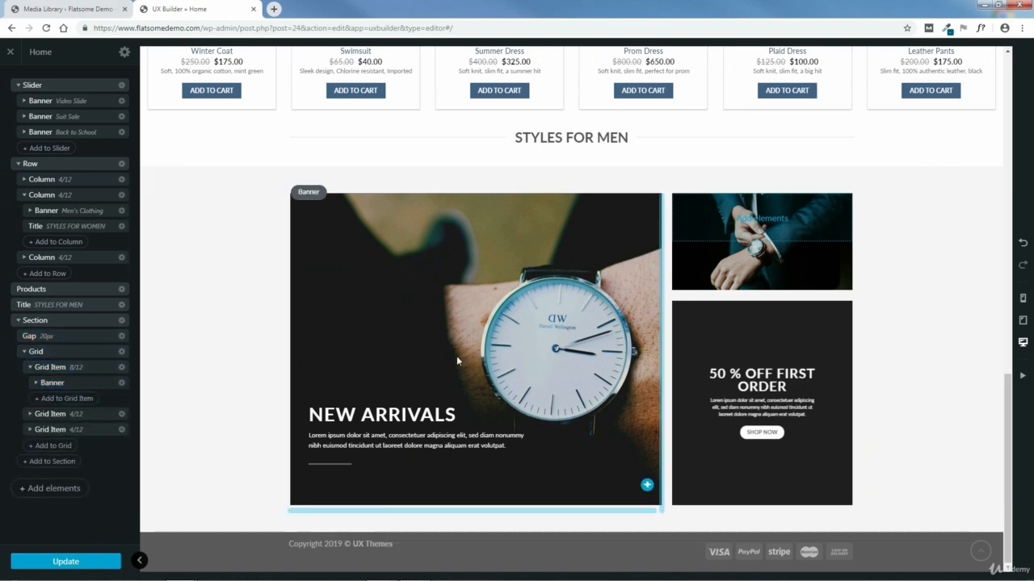
{"action": "double_click", "coordinate": [74, 387]}
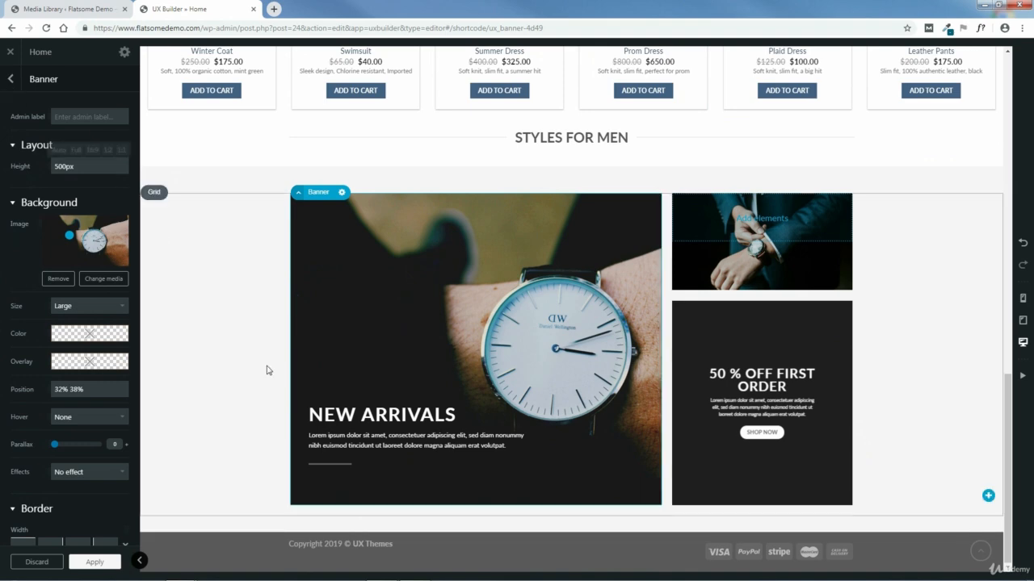
Step: View the "NEW ARRIVALS" text of the watch banner in the text editor and return to the page structure
{"action": "left_click", "coordinate": [326, 407]}
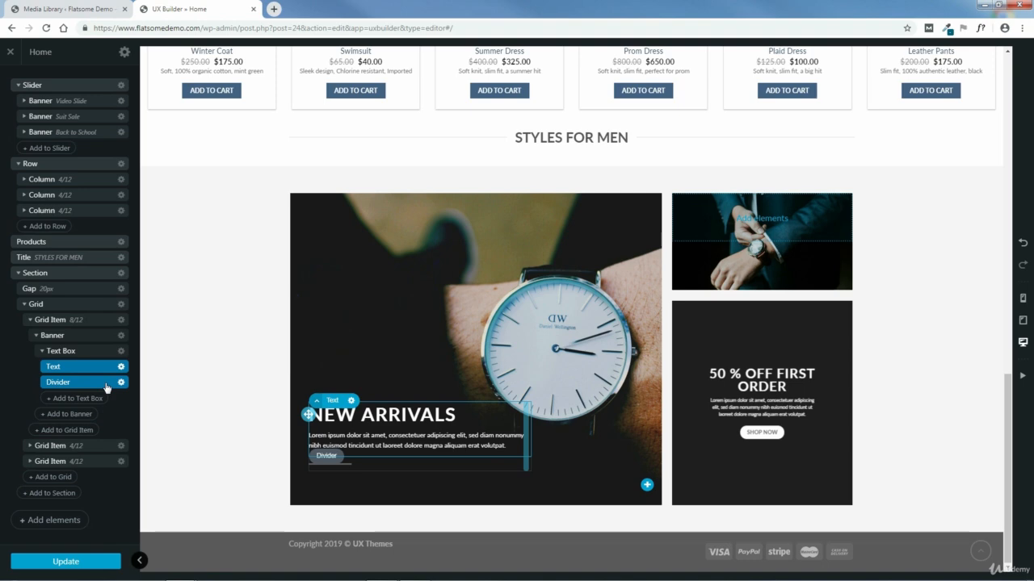
{"action": "left_click", "coordinate": [81, 370]}
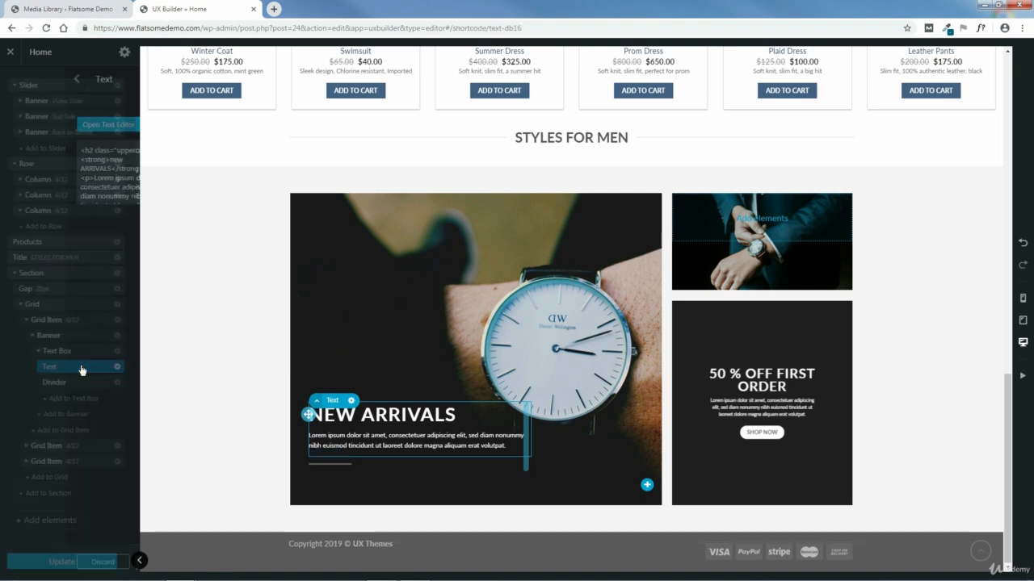
{"action": "left_click", "coordinate": [44, 127]}
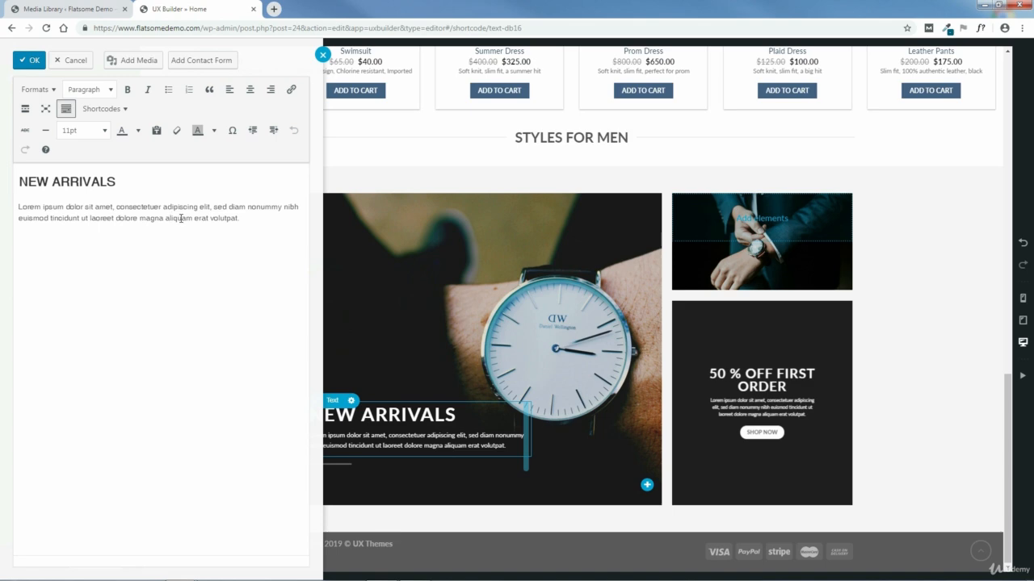
{"action": "left_click", "coordinate": [322, 55]}
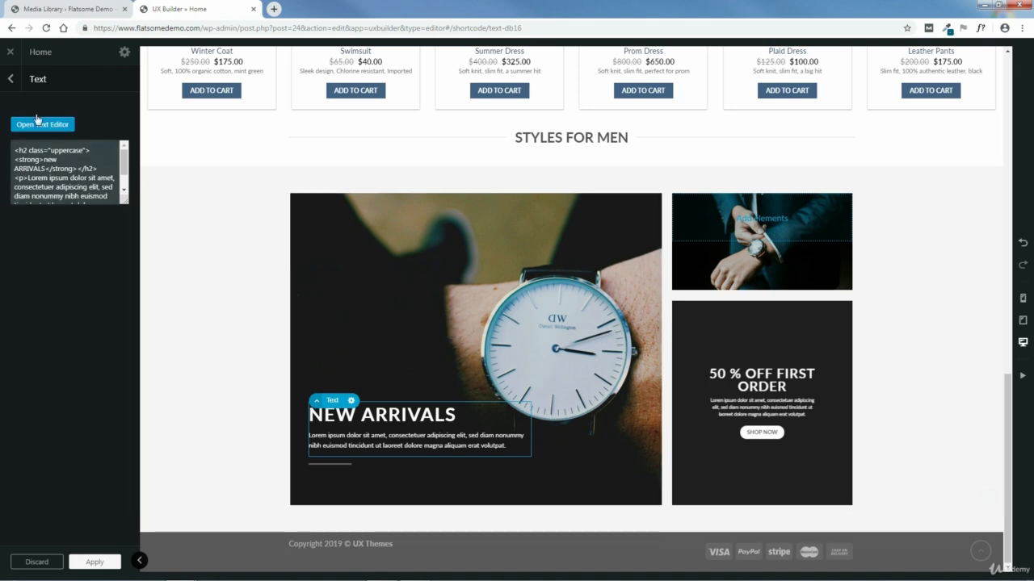
{"action": "left_click", "coordinate": [11, 80]}
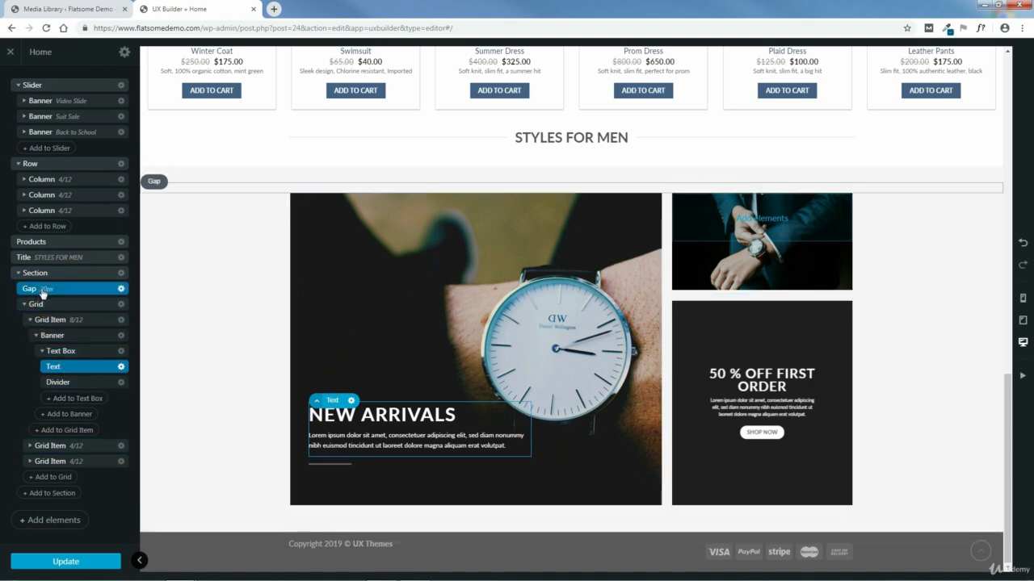
Step: Delete the gap above the imported grid and the whole section containing that grid
{"action": "left_click", "coordinate": [121, 288]}
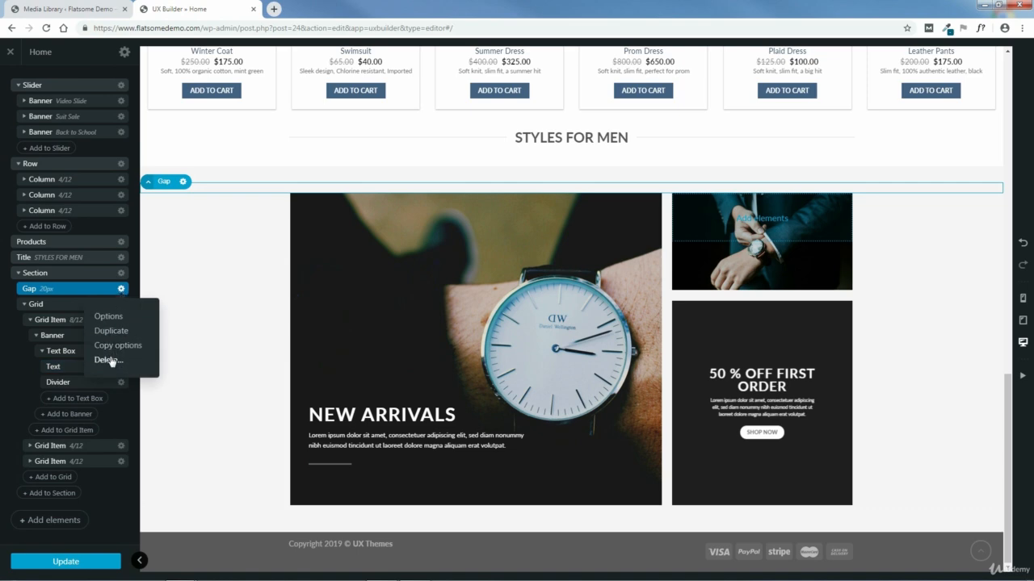
{"action": "left_click", "coordinate": [111, 361]}
{"action": "left_click", "coordinate": [111, 356]}
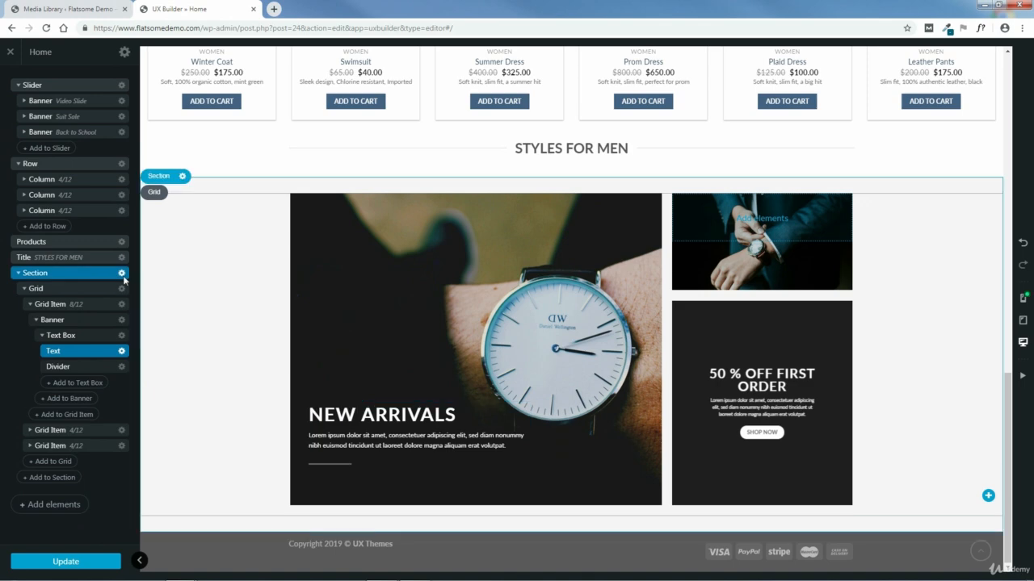
{"action": "left_click", "coordinate": [121, 273]}
{"action": "left_click", "coordinate": [109, 344]}
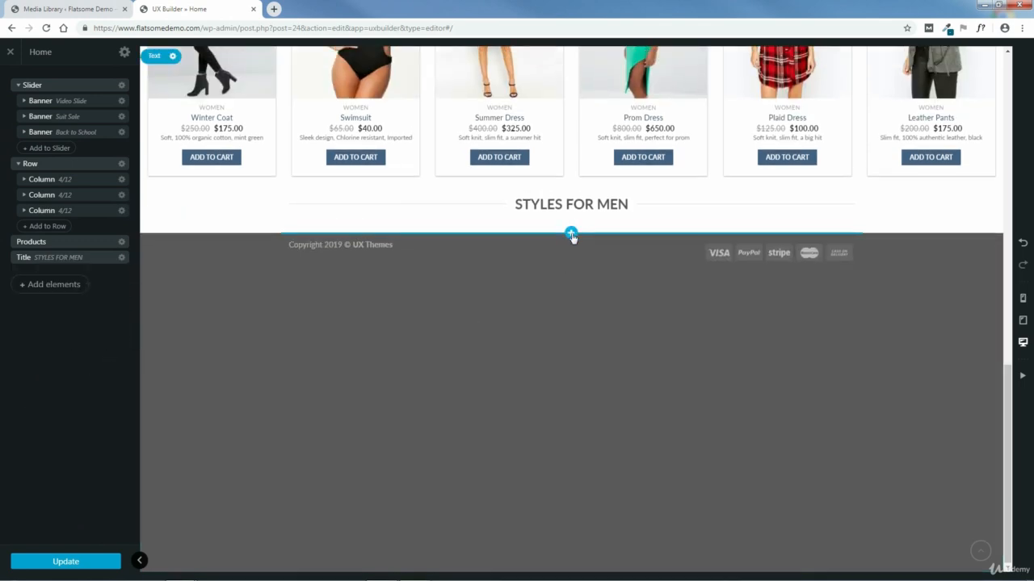
Step: Add a Grid element with the "Grid 9" preset below the "STYLES FOR MEN" title
{"action": "left_click", "coordinate": [571, 234]}
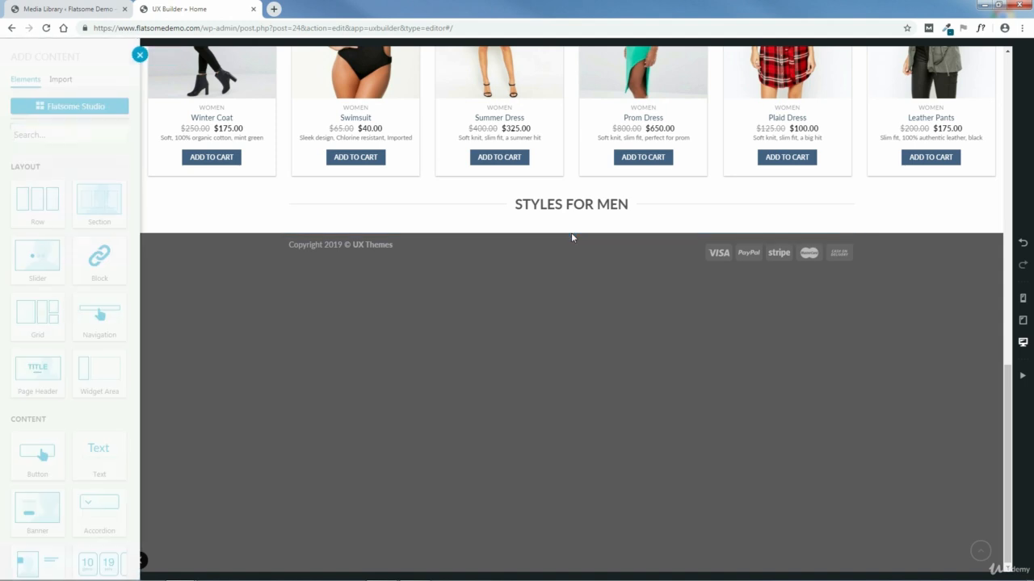
{"action": "left_click", "coordinate": [41, 322]}
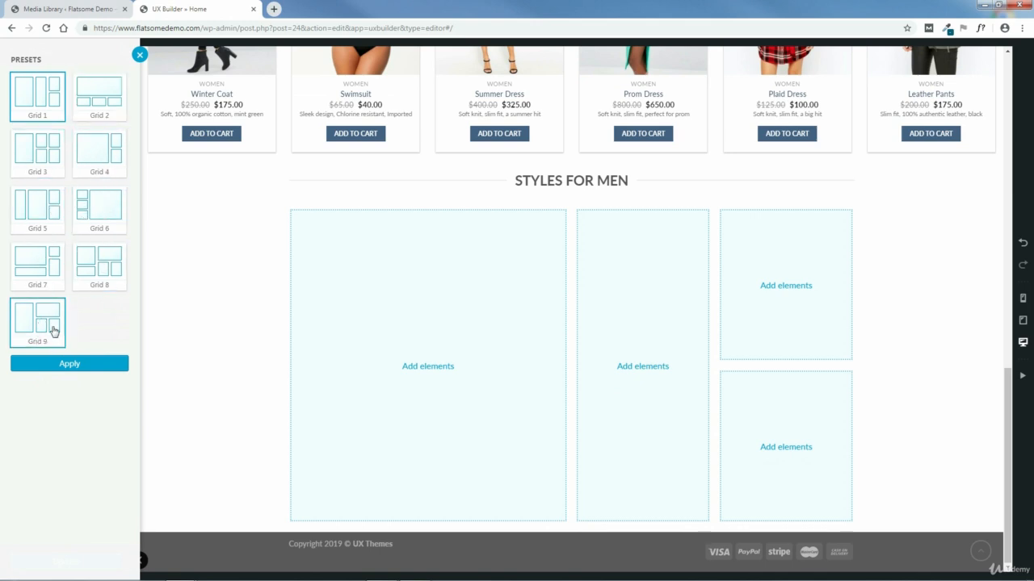
{"action": "left_click", "coordinate": [39, 331]}
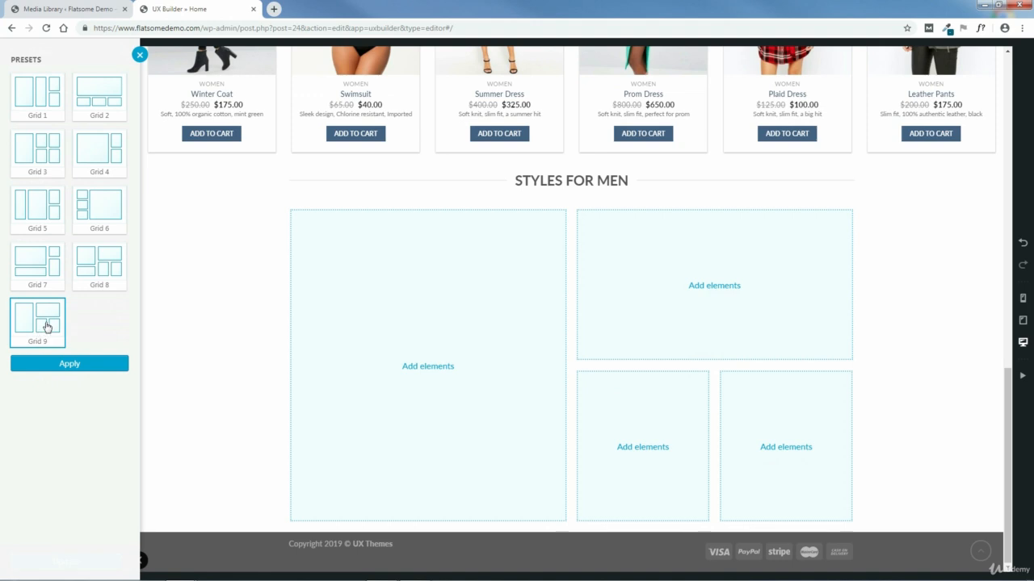
{"action": "left_click", "coordinate": [71, 364]}
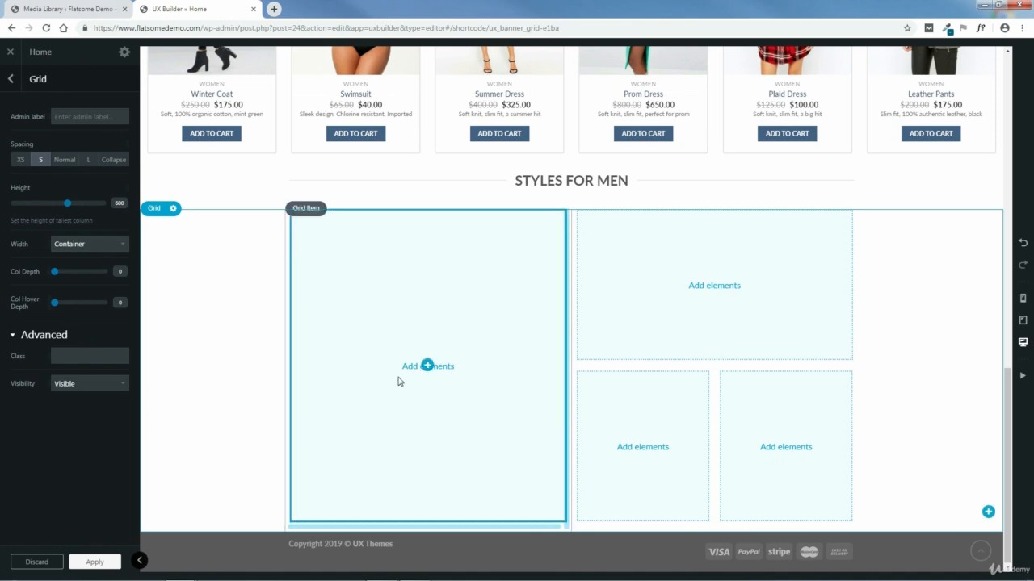
Step: Set the new grid's width to Full Width
{"action": "left_click", "coordinate": [98, 246]}
{"action": "left_click", "coordinate": [96, 267]}
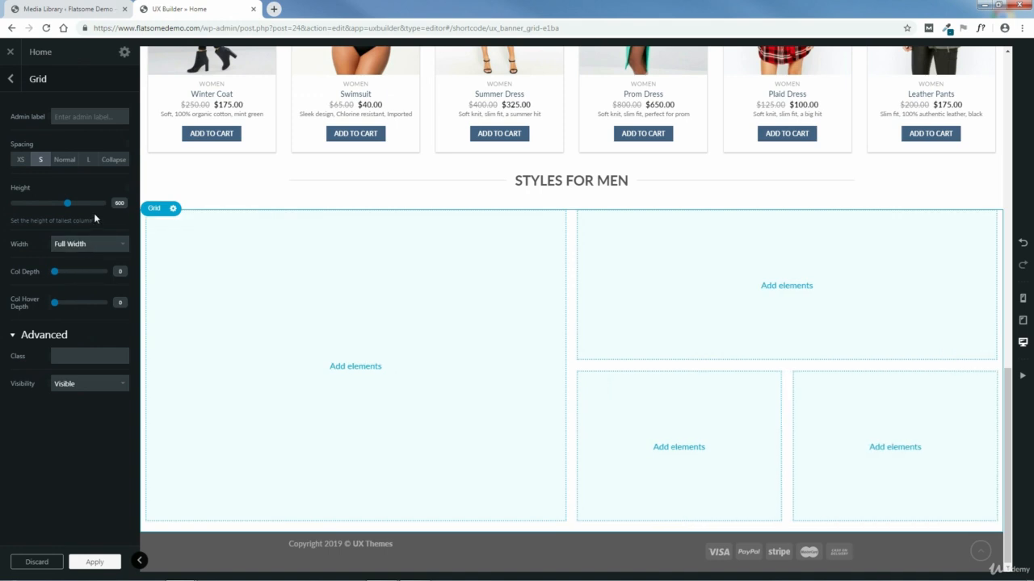
Step: Preview the grid with Normal, L and XS spacing, and return the spacing to S
{"action": "left_click", "coordinate": [62, 162]}
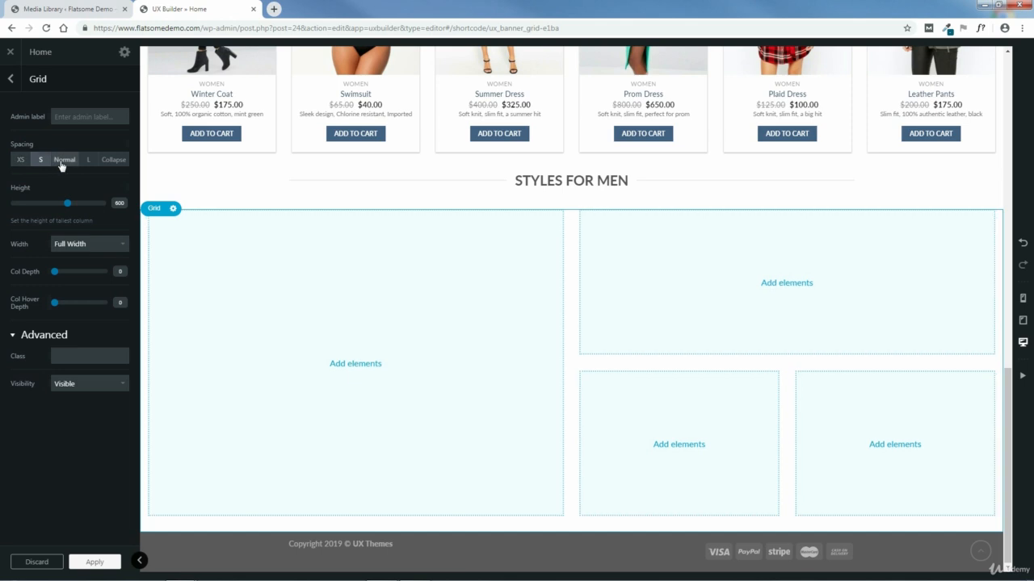
{"action": "left_click", "coordinate": [87, 162]}
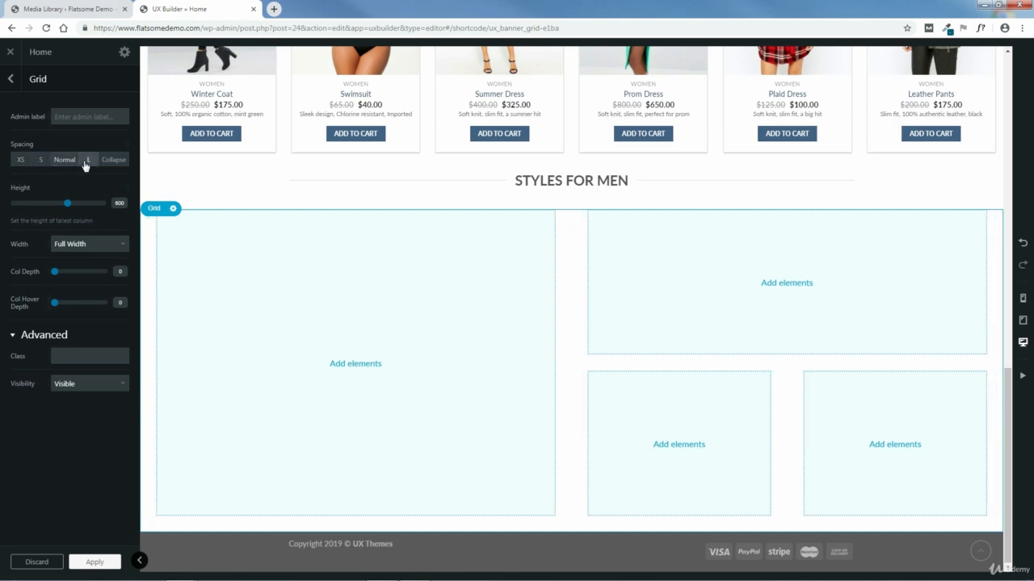
{"action": "left_click", "coordinate": [23, 161]}
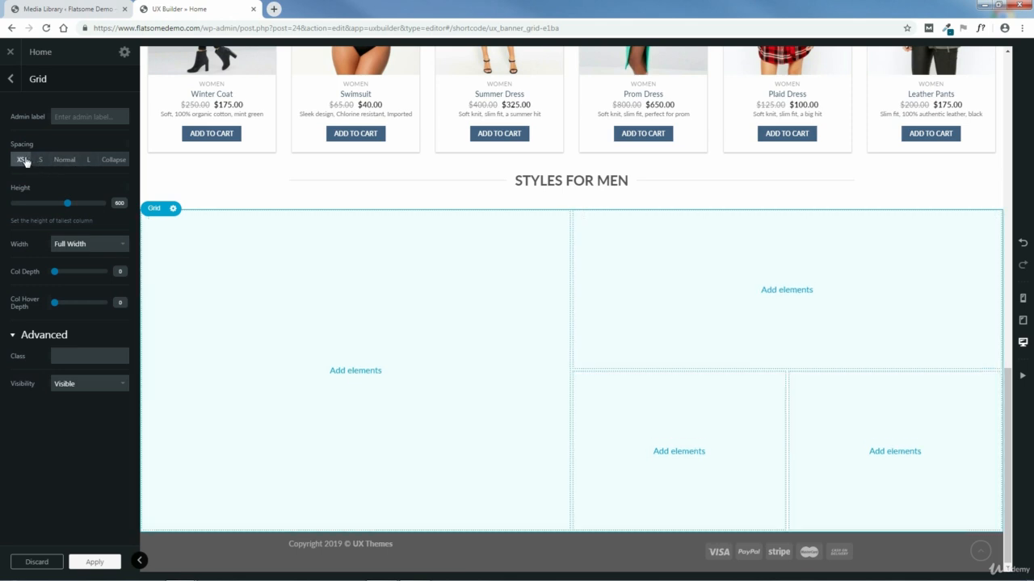
{"action": "left_click", "coordinate": [40, 160]}
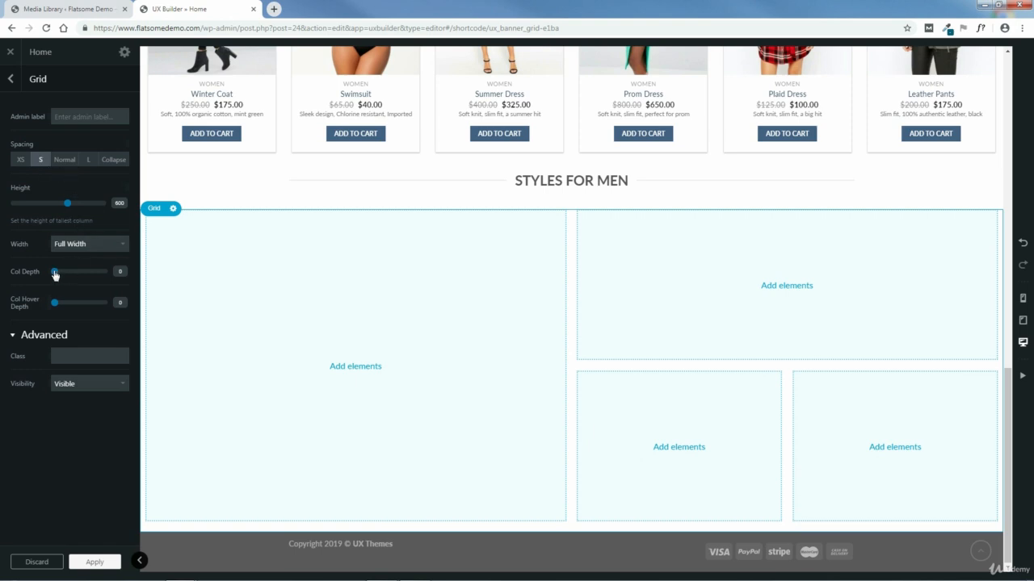
Step: Try a column depth of 2 on the grid, reset it to 0 and apply the grid options
{"action": "left_click_drag", "start_coordinate": [54, 275], "coordinate": [77, 277]}
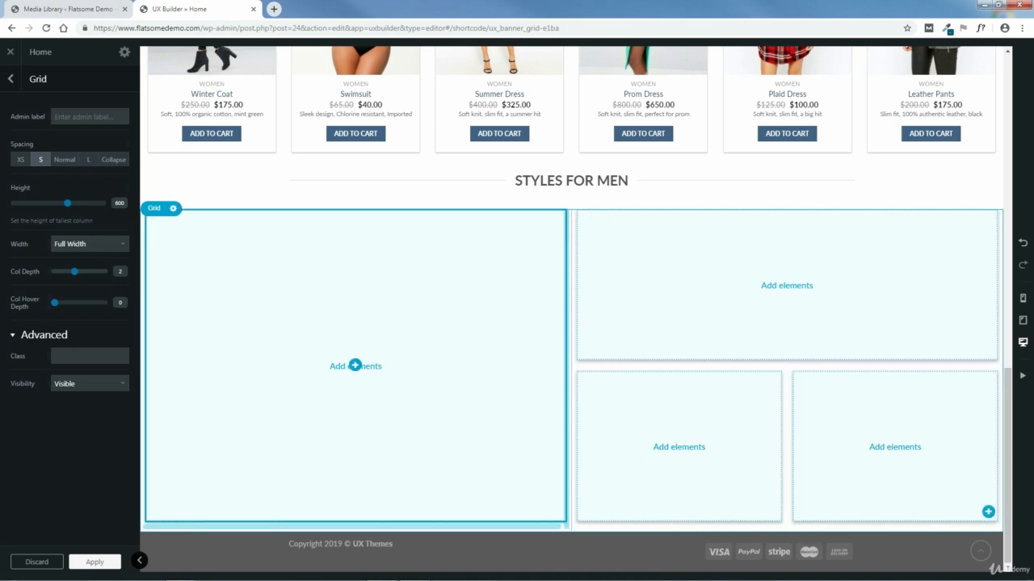
{"action": "left_click_drag", "start_coordinate": [76, 278], "coordinate": [59, 279]}
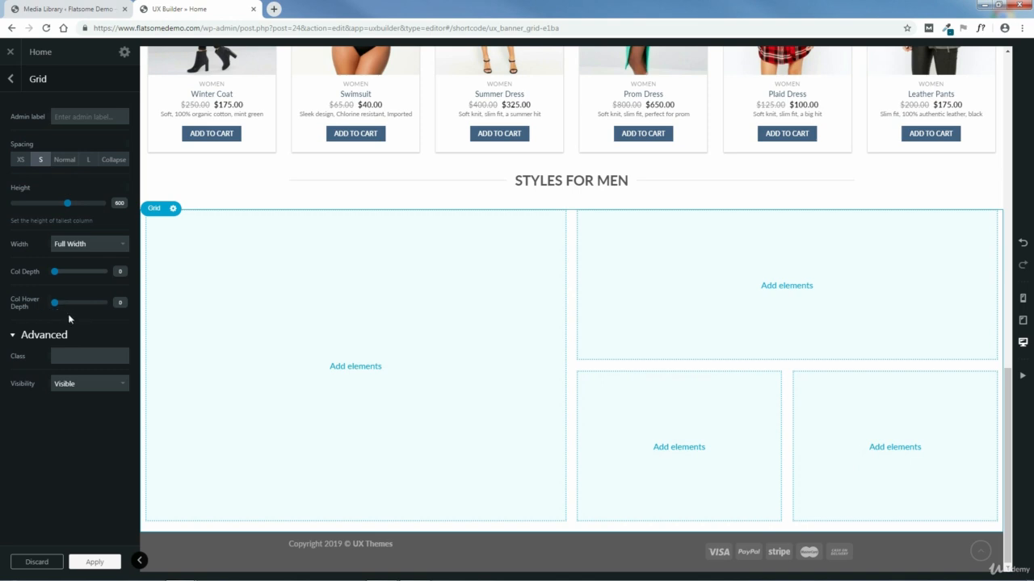
{"action": "left_click", "coordinate": [98, 562]}
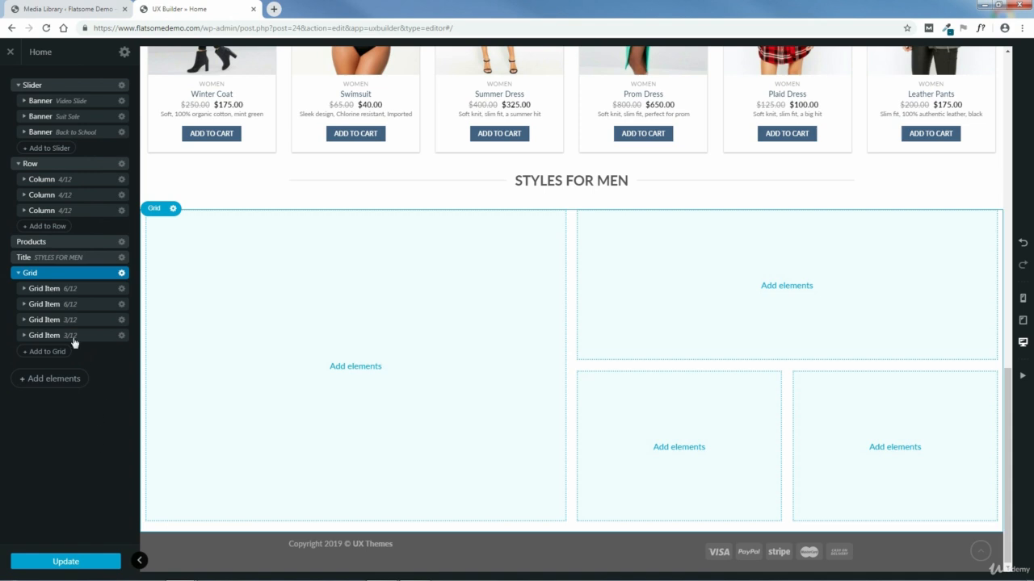
Step: Add a banner with the "Badge Simple" preset to the large empty 6/12 grid item spanning the grid's full height
{"action": "left_click", "coordinate": [355, 366]}
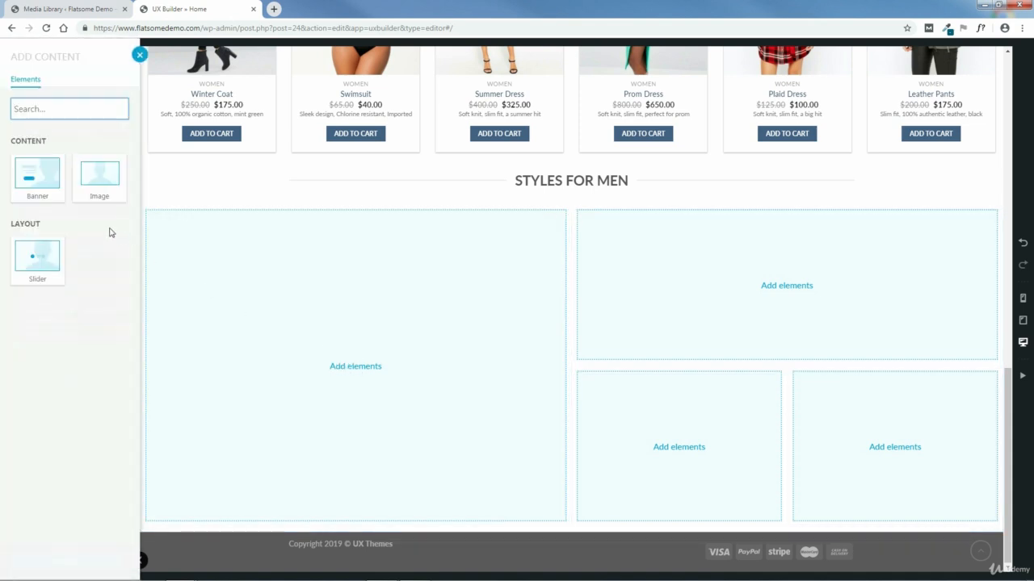
{"action": "left_click", "coordinate": [40, 176]}
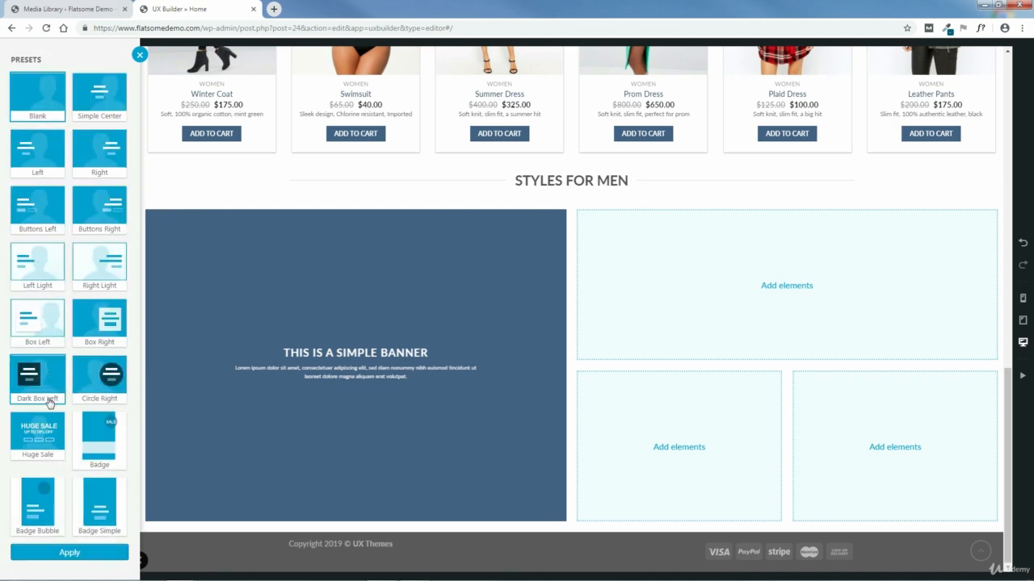
{"action": "left_click", "coordinate": [103, 512]}
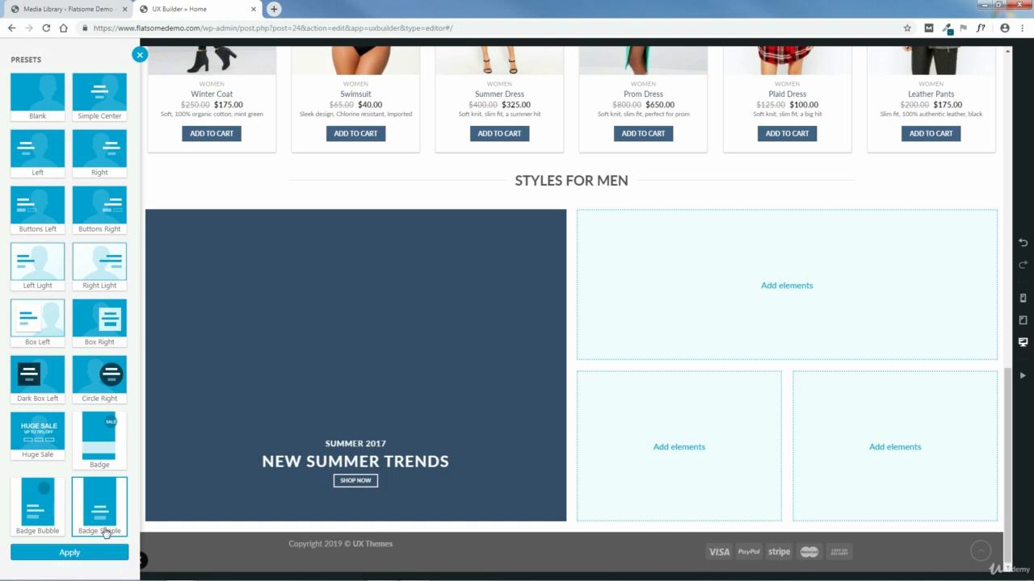
{"action": "left_click", "coordinate": [72, 555]}
{"action": "left_click", "coordinate": [175, 488]}
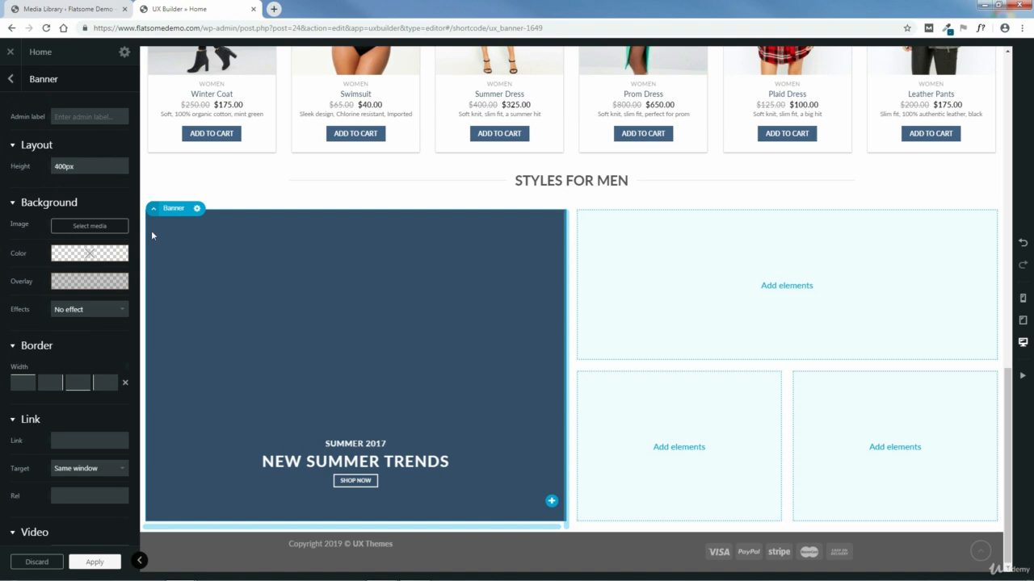
Step: Start a file upload for the banner's background image and browse drive E to the Flatsome Course "3-STYLES FOR MEN" home page images folder
{"action": "left_click", "coordinate": [90, 227]}
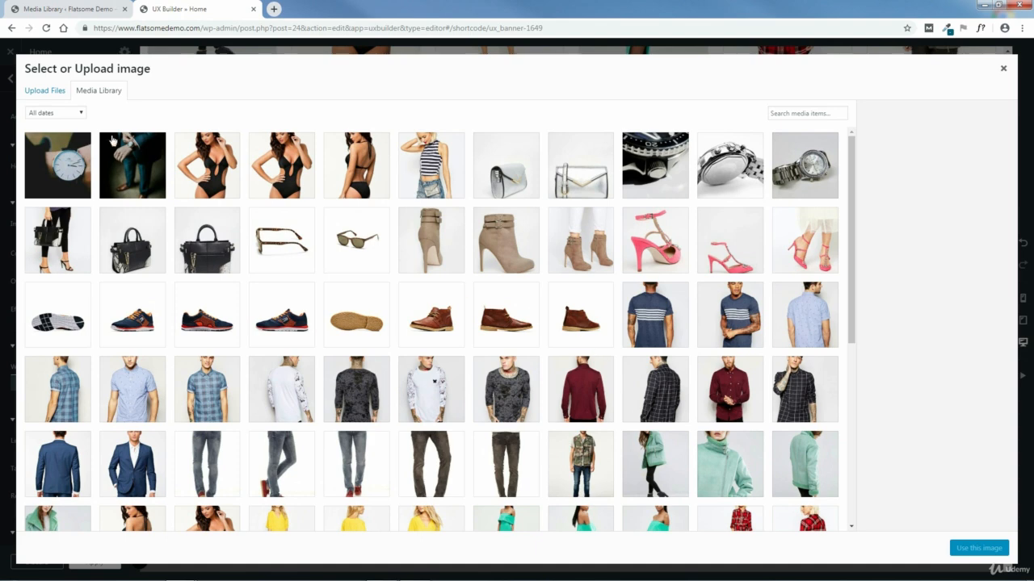
{"action": "left_click", "coordinate": [44, 92]}
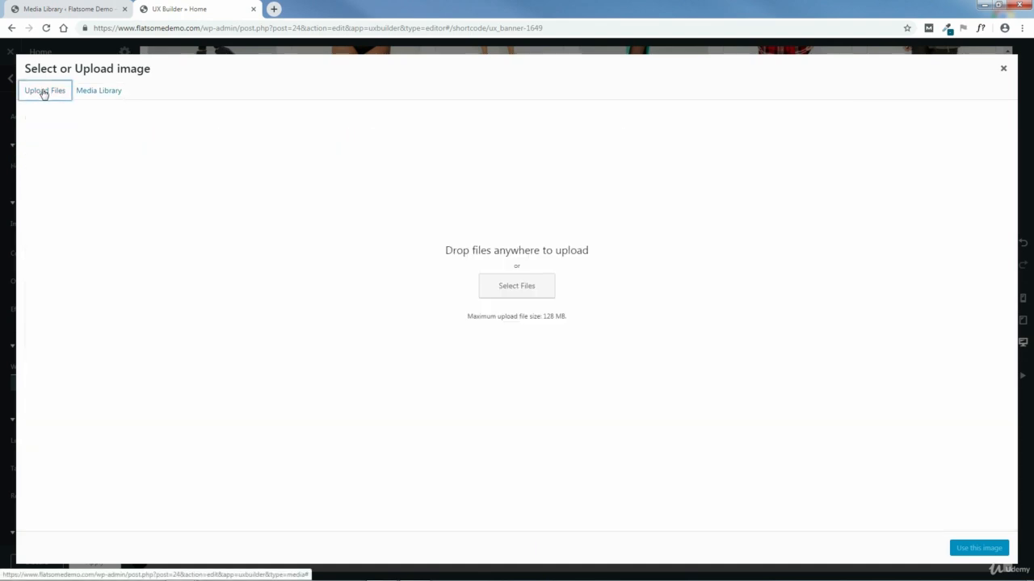
{"action": "left_click", "coordinate": [517, 286]}
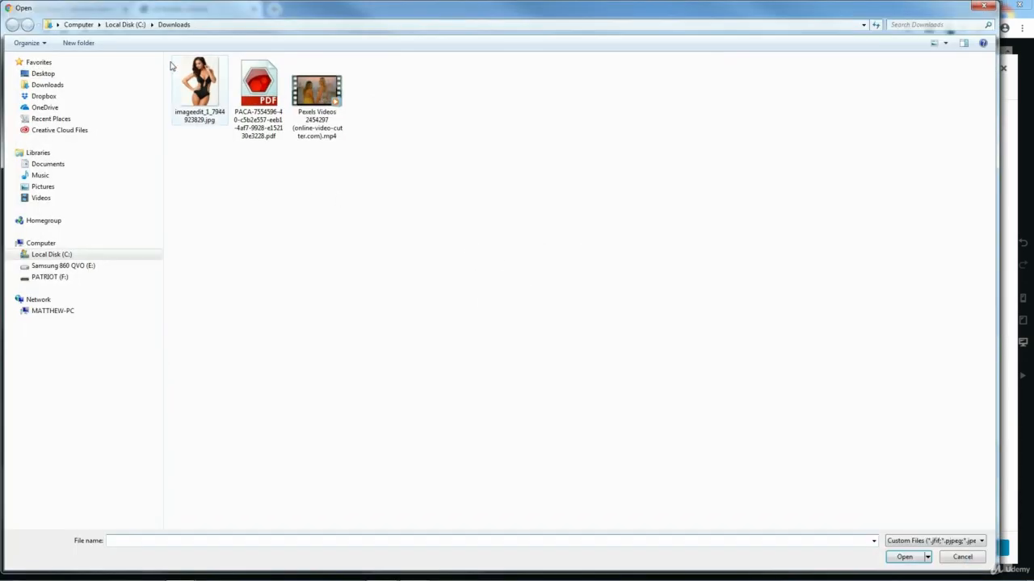
{"action": "left_click", "coordinate": [77, 269]}
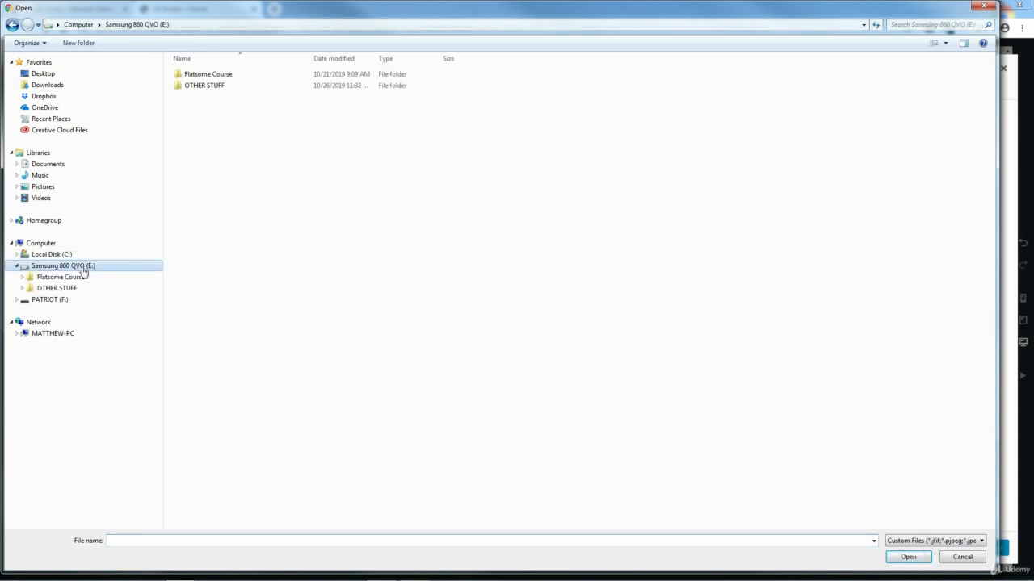
{"action": "left_click", "coordinate": [204, 76]}
{"action": "double_click", "coordinate": [204, 76]}
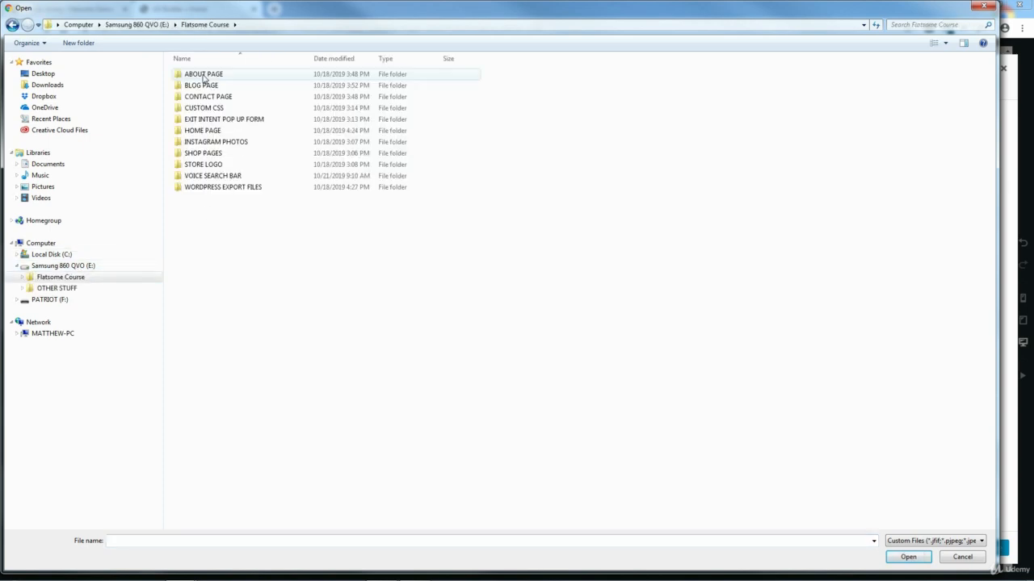
{"action": "double_click", "coordinate": [203, 132]}
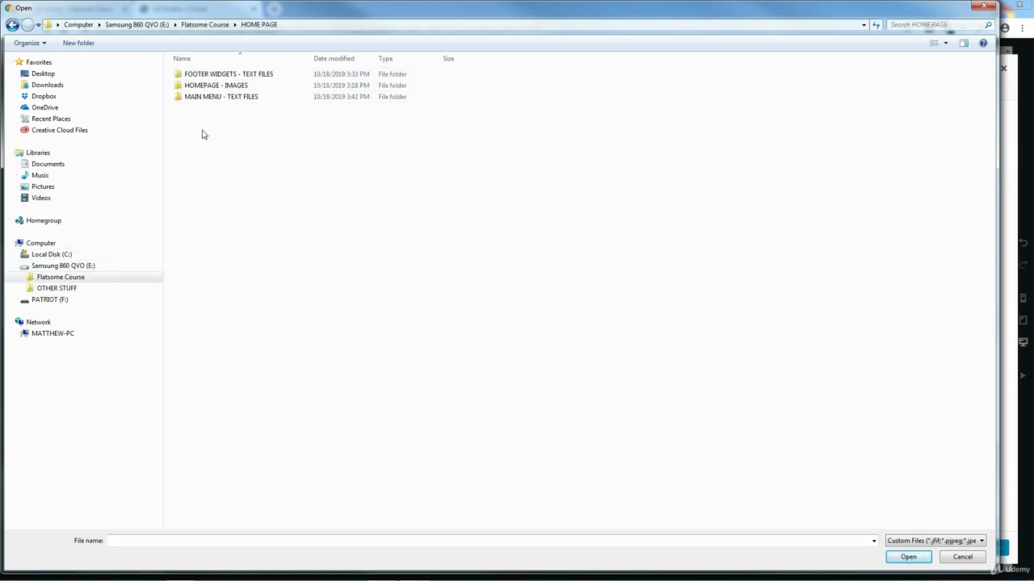
{"action": "double_click", "coordinate": [208, 86]}
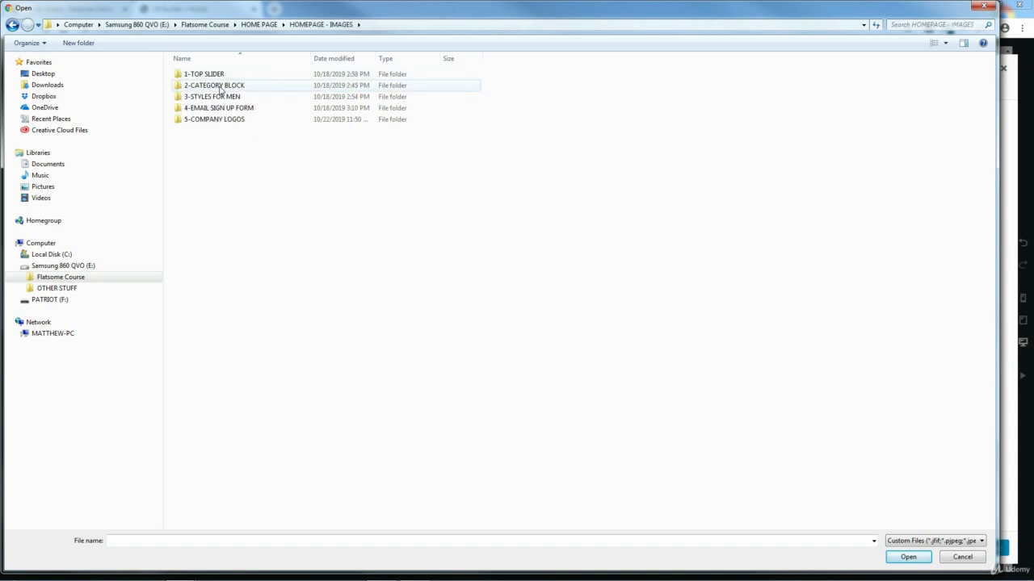
{"action": "double_click", "coordinate": [225, 97]}
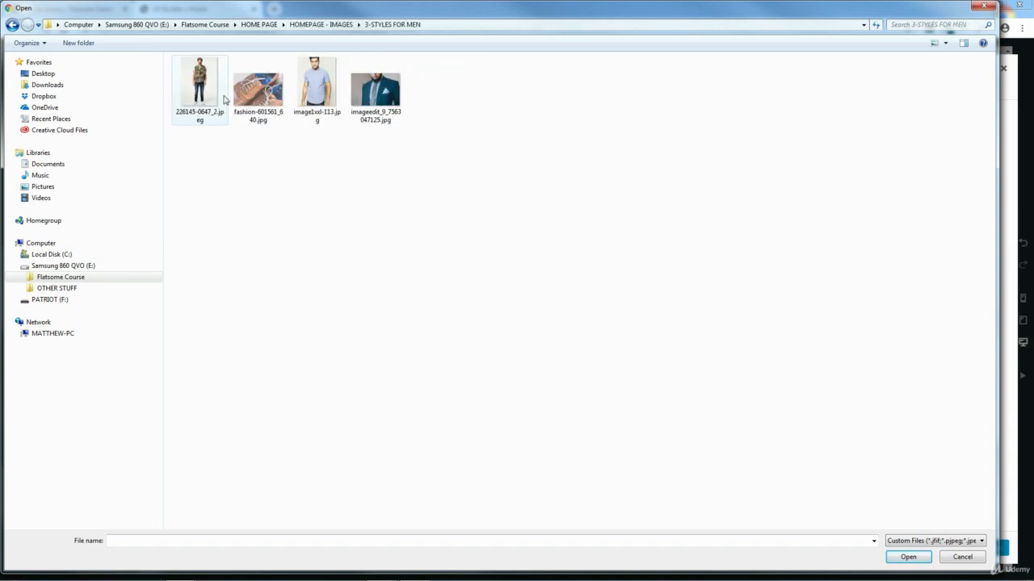
Step: Upload all four images from the folder and use the suit photo imageedit_9_7563047125.jpg as the banner's background
{"action": "left_click_drag", "start_coordinate": [197, 158], "coordinate": [395, 61]}
{"action": "left_click", "coordinate": [908, 557]}
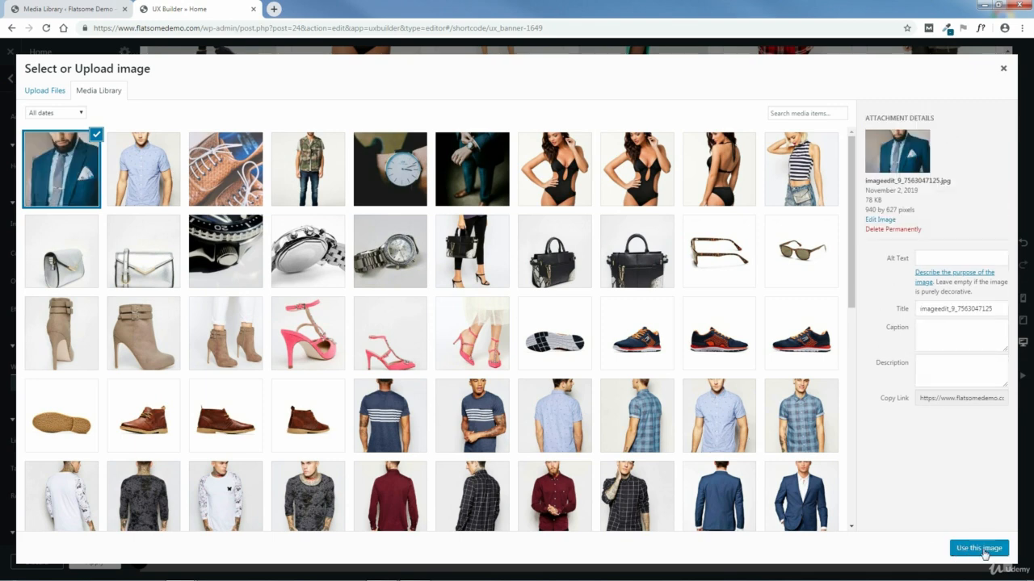
{"action": "left_click", "coordinate": [980, 549]}
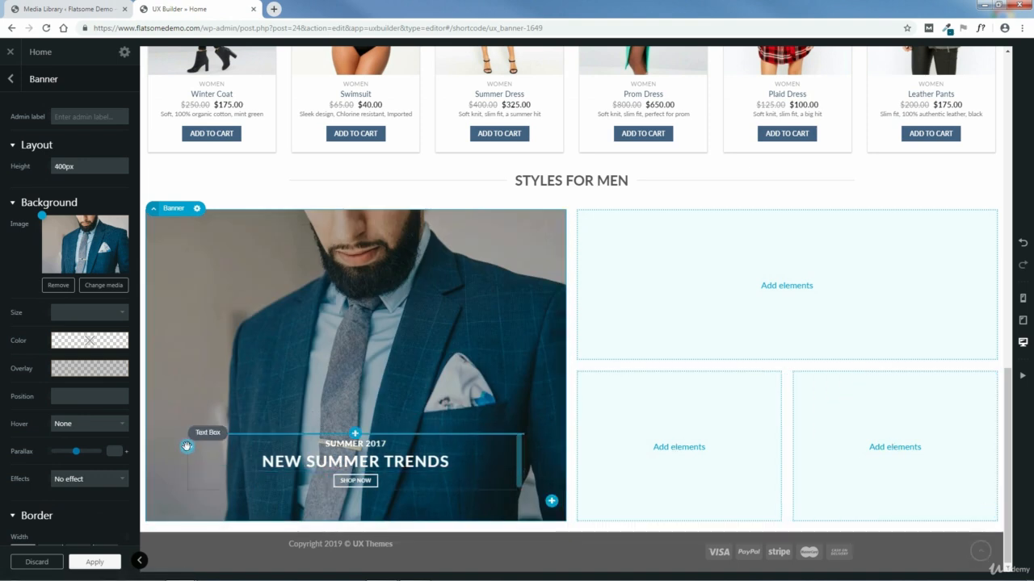
Step: Move the banner's text box up to just below the banner's middle and return to the page structure
{"action": "left_click_drag", "start_coordinate": [186, 446], "coordinate": [187, 371]}
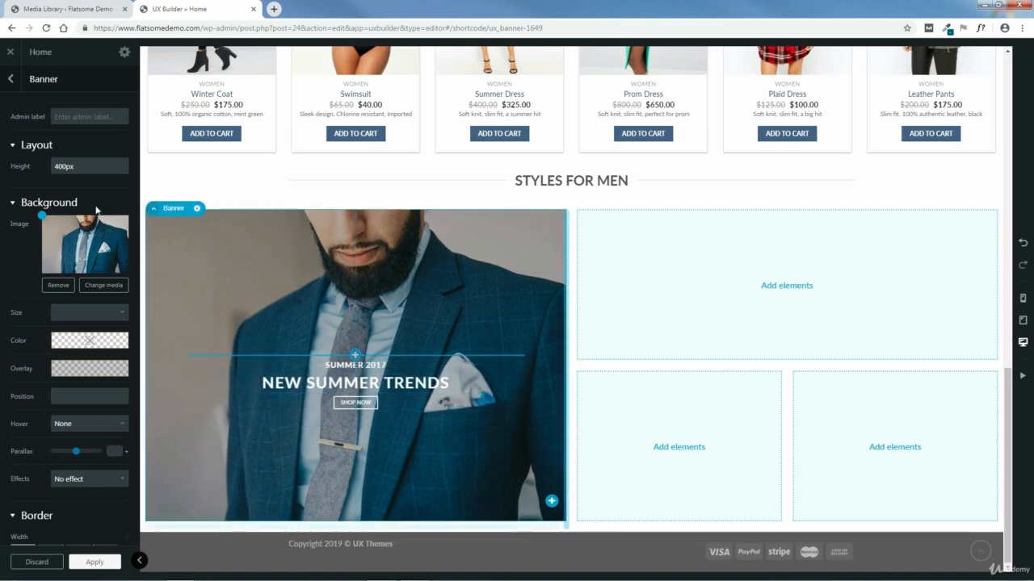
{"action": "left_click", "coordinate": [9, 82]}
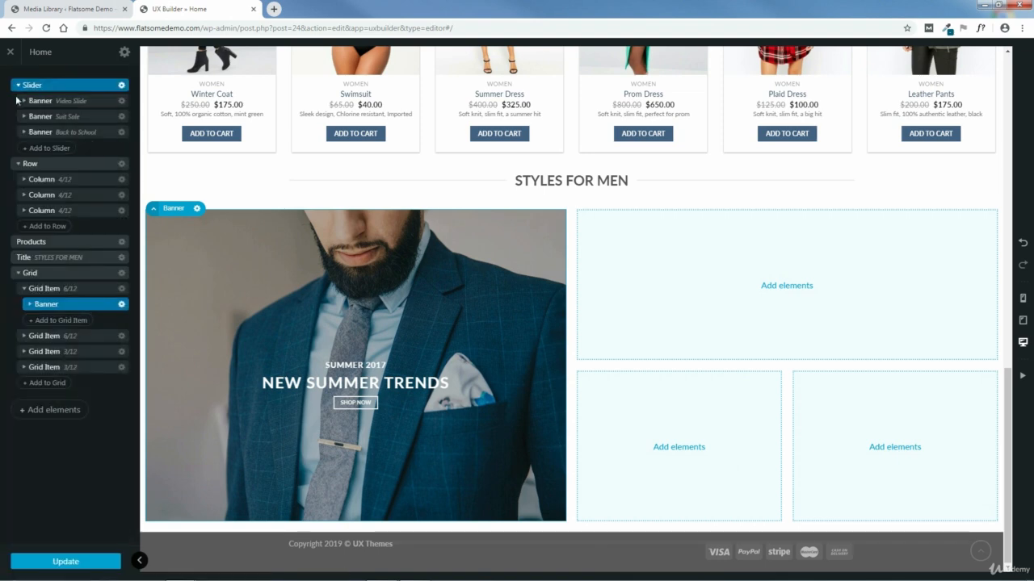
Step: Open the suit banner's text in the text editor and delete the "Summer 2017" line above the heading
{"action": "left_click", "coordinate": [30, 305]}
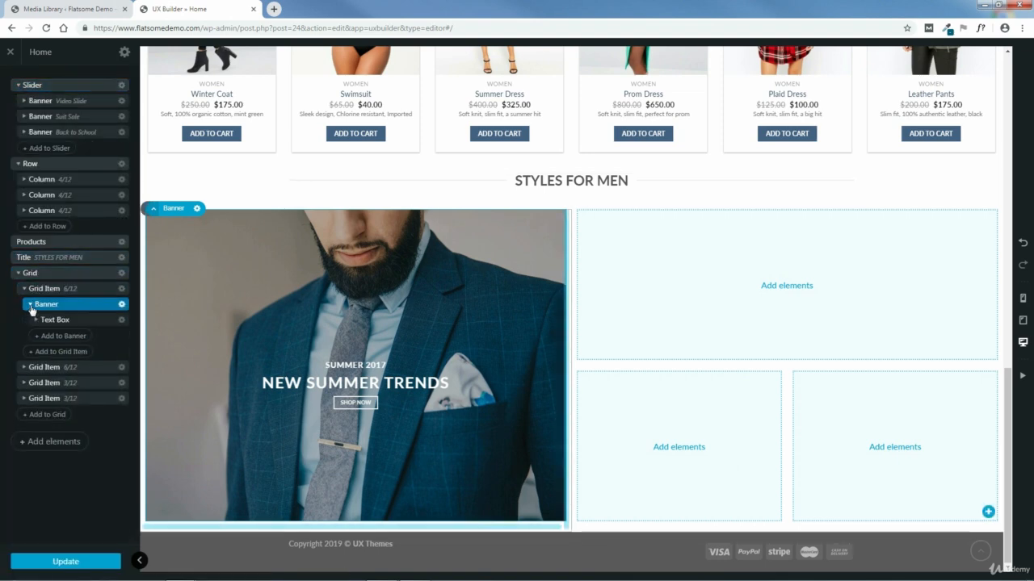
{"action": "left_click", "coordinate": [36, 322]}
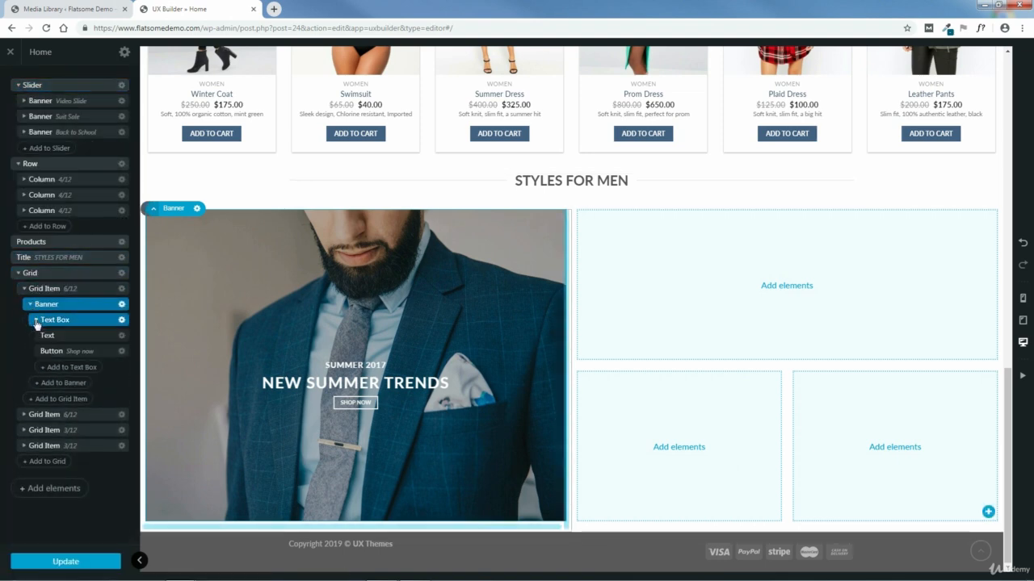
{"action": "left_click", "coordinate": [56, 335]}
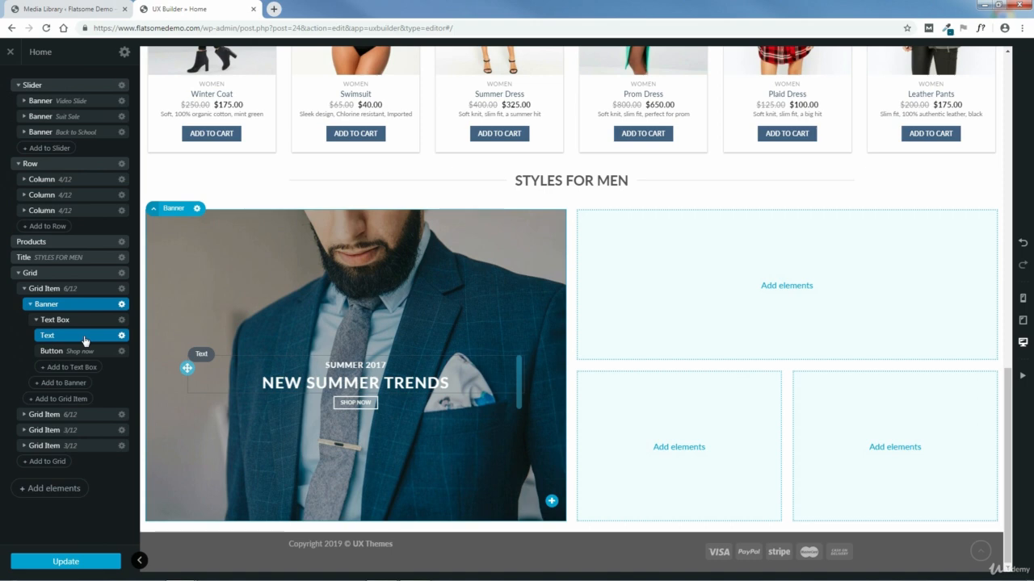
{"action": "left_click", "coordinate": [84, 340]}
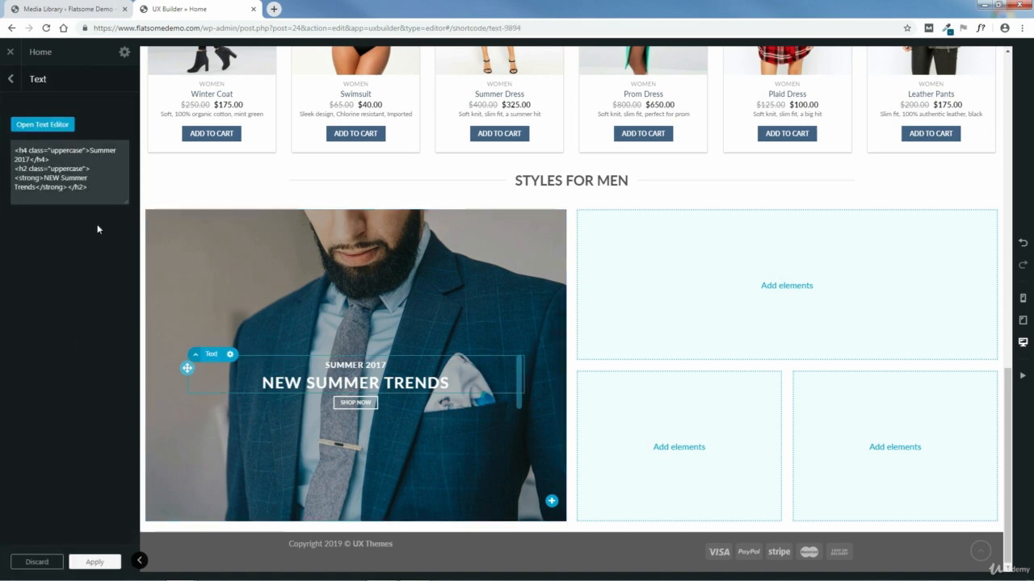
{"action": "left_click", "coordinate": [44, 125]}
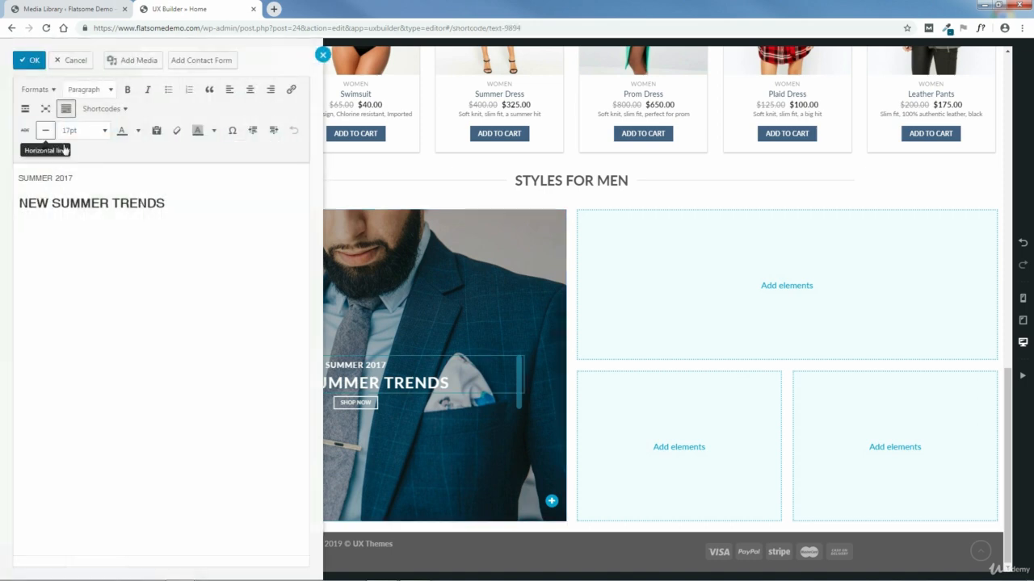
{"action": "left_click_drag", "start_coordinate": [20, 201], "coordinate": [18, 175]}
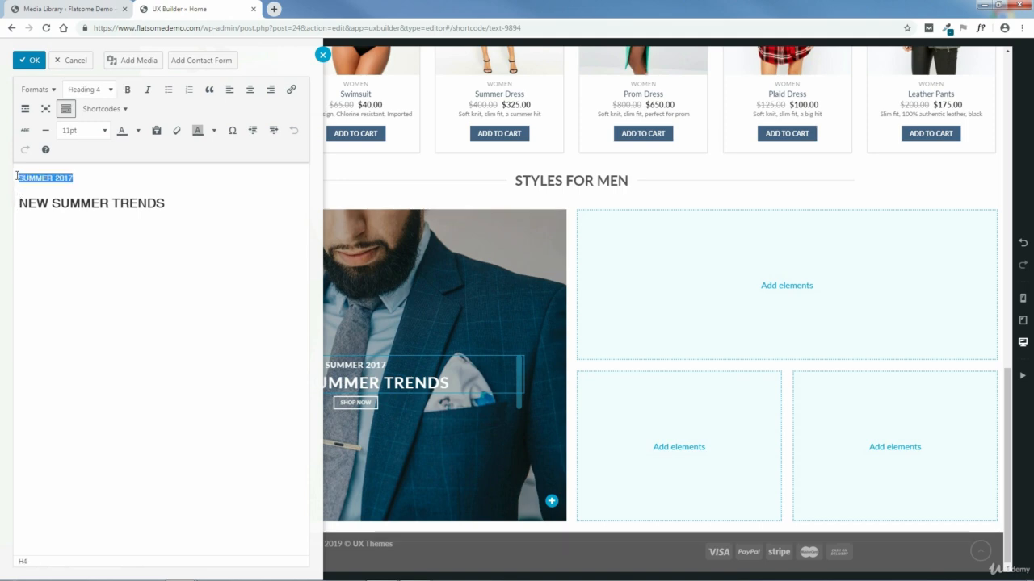
{"action": "key", "text": "Delete"}
{"action": "key", "text": "Delete"}
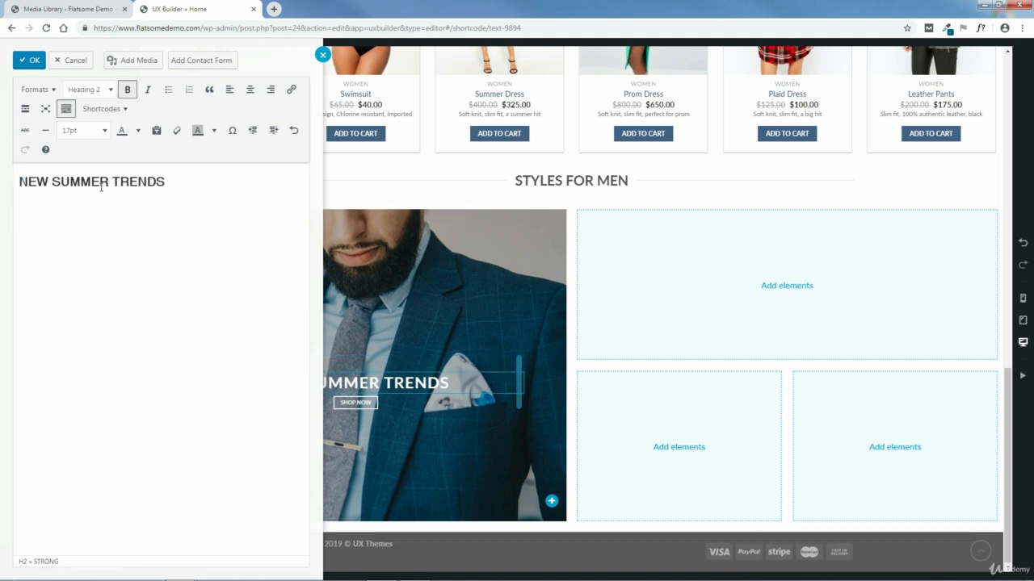
Step: Check the men's section of the Chic Express reference store and replace the banner's remaining heading with "MEN'S SUITS AND TIES"
{"action": "left_click_drag", "start_coordinate": [165, 181], "coordinate": [18, 181]}
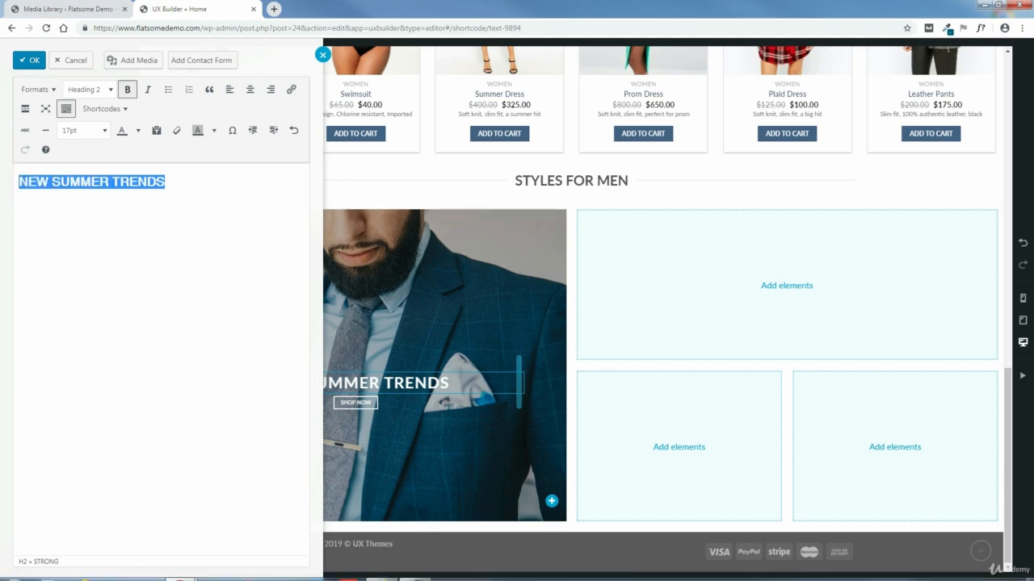
{"action": "left_click", "coordinate": [380, 570]}
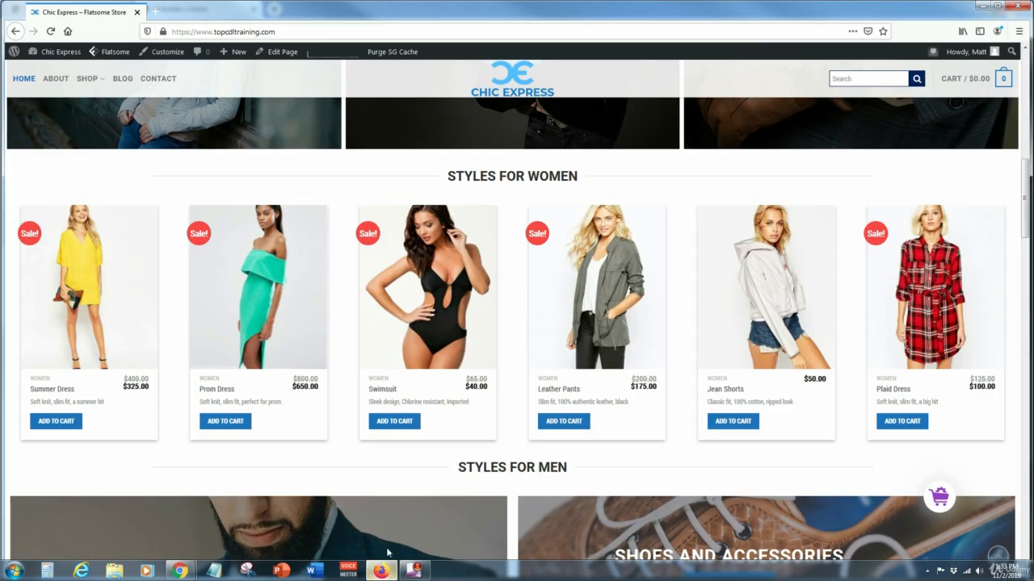
{"action": "left_click_drag", "start_coordinate": [1026, 184], "coordinate": [1026, 233]}
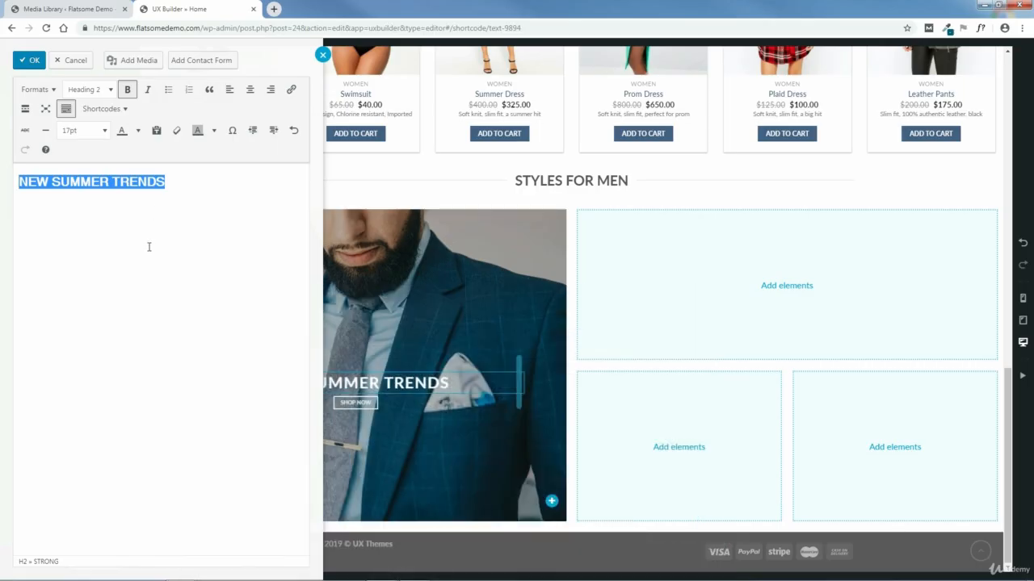
{"action": "type", "text": "ME"}
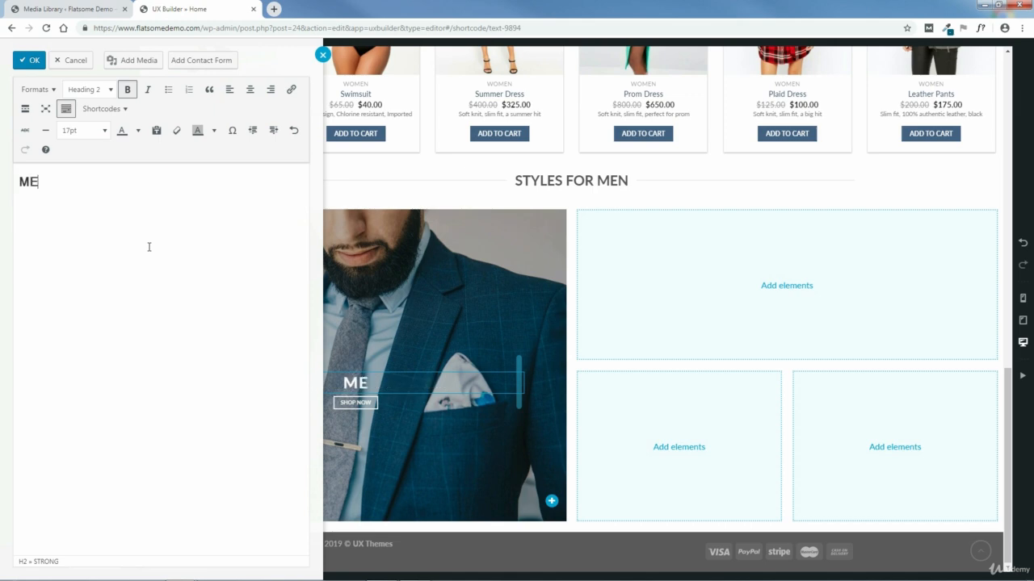
{"action": "type", "text": "N'S "}
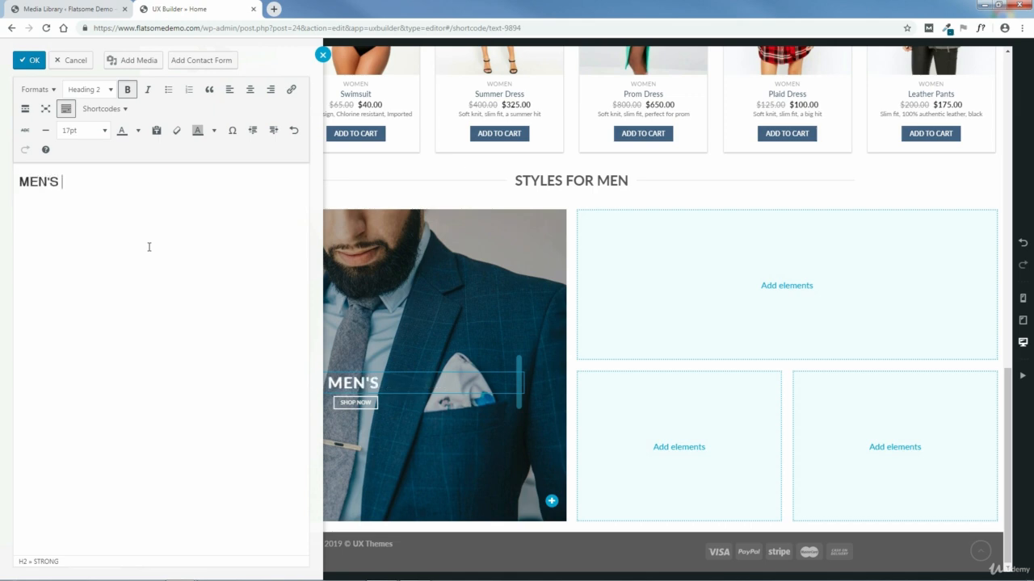
{"action": "type", "text": "SUITS AND T"}
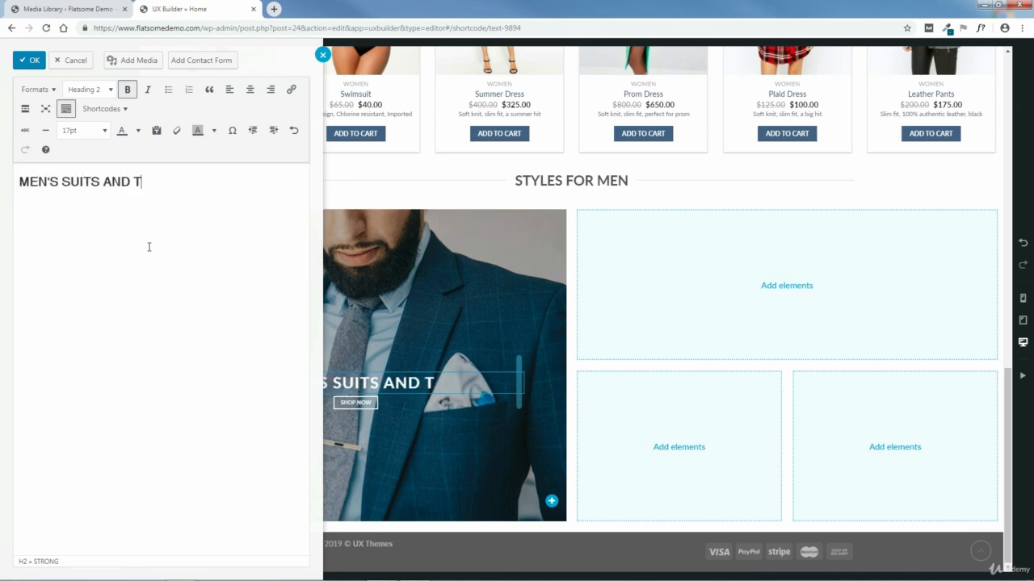
{"action": "type", "text": "IES"}
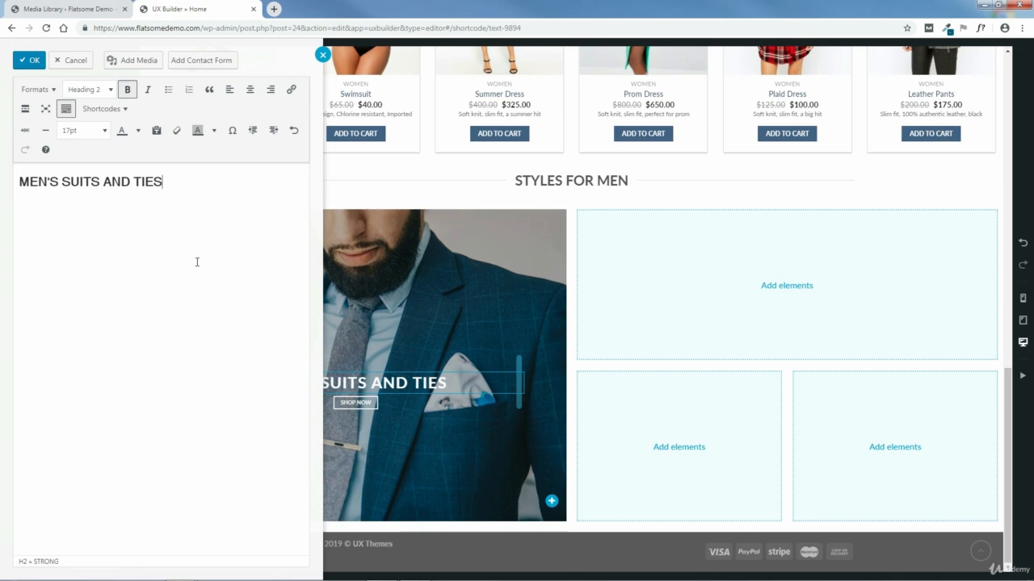
Step: Set the banner heading's font size to 130%, accept the text edit and return to the page structure
{"action": "left_click_drag", "start_coordinate": [164, 183], "coordinate": [17, 183]}
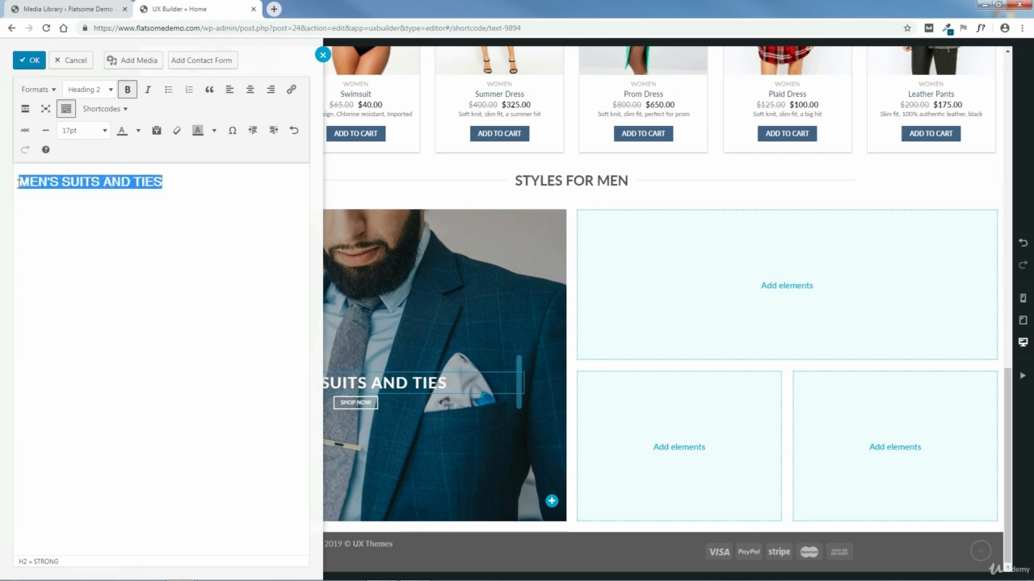
{"action": "left_click", "coordinate": [66, 110]}
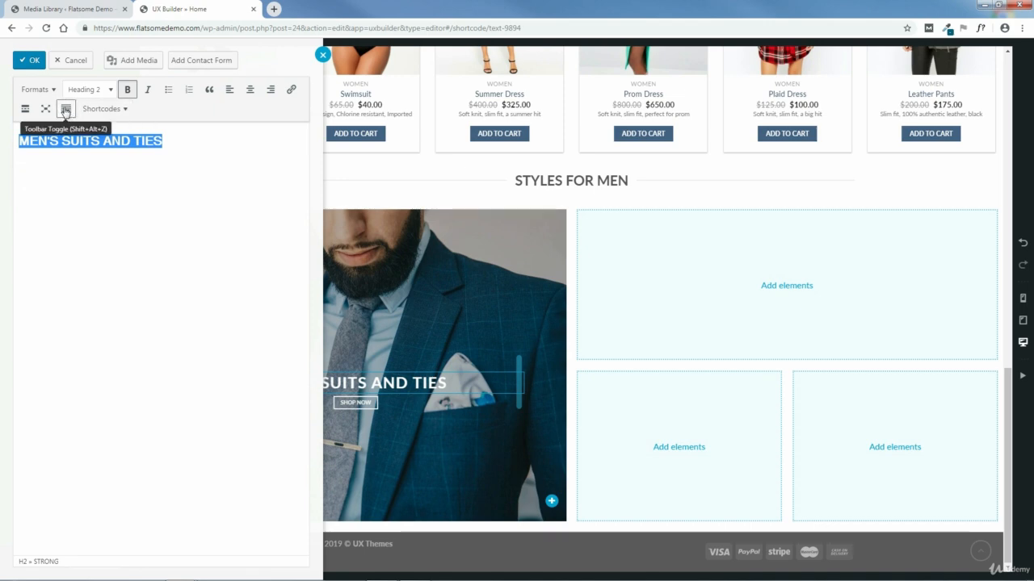
{"action": "left_click", "coordinate": [66, 110]}
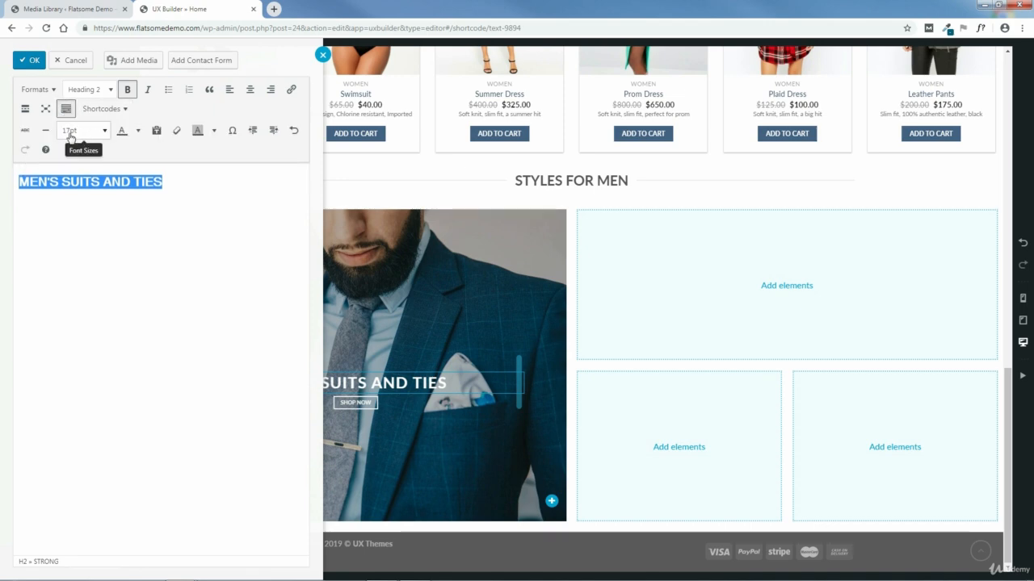
{"action": "left_click", "coordinate": [86, 134]}
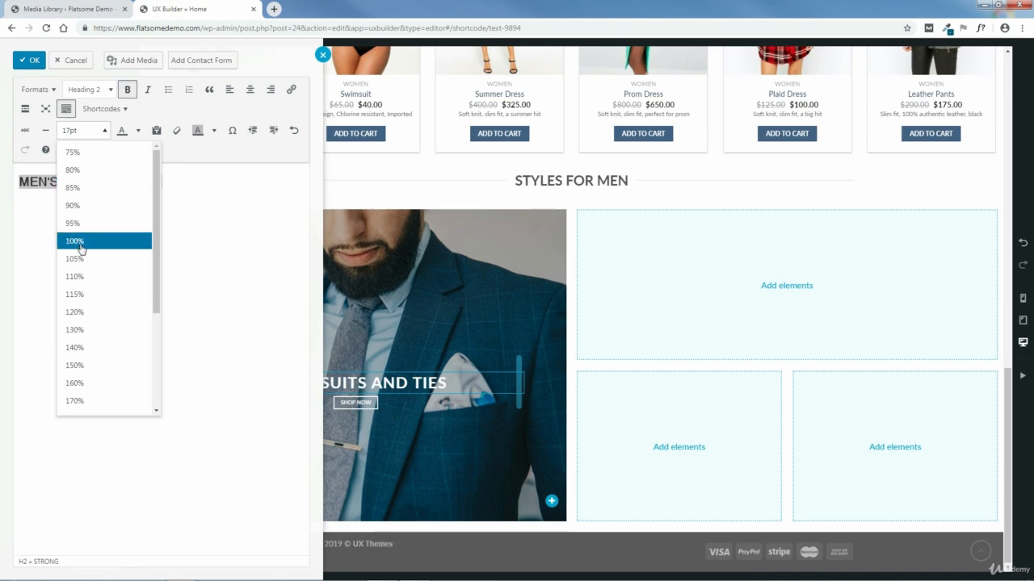
{"action": "left_click", "coordinate": [75, 329]}
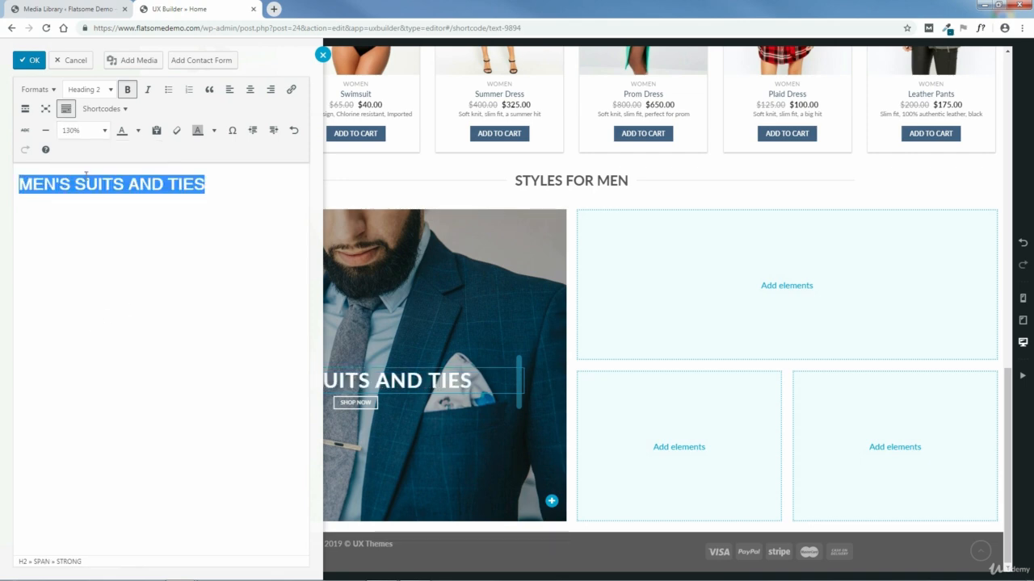
{"action": "left_click", "coordinate": [32, 62]}
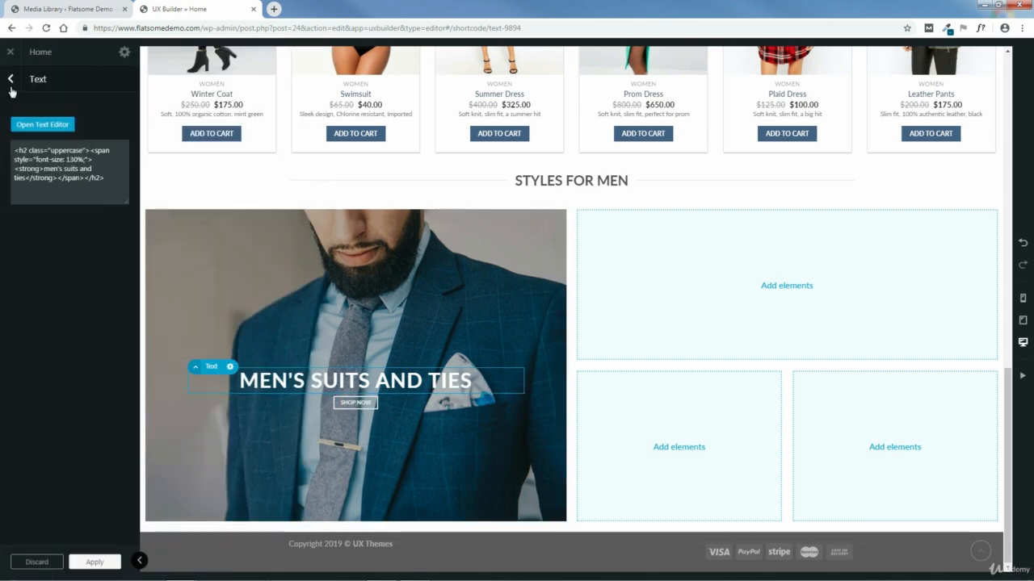
{"action": "left_click", "coordinate": [11, 80]}
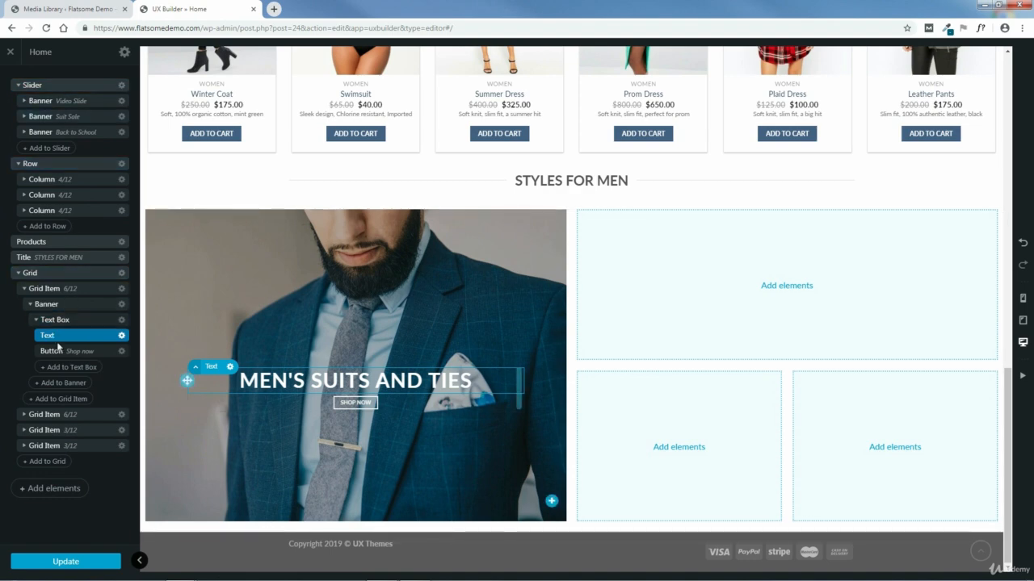
Step: Check the button wording in the reference store and set the suit banner's button text to "view collection"
{"action": "left_click", "coordinate": [100, 352]}
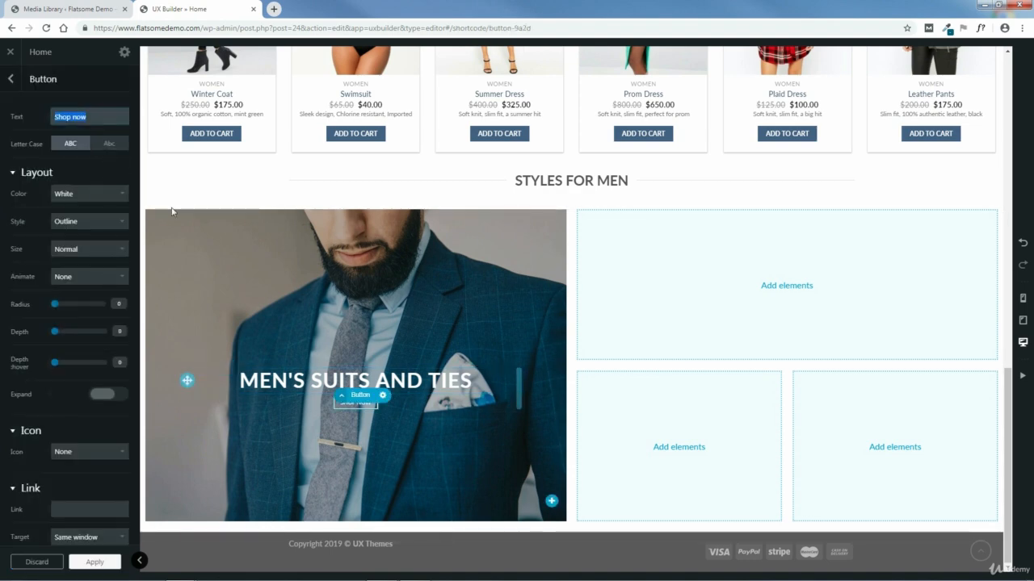
{"action": "left_click", "coordinate": [383, 570]}
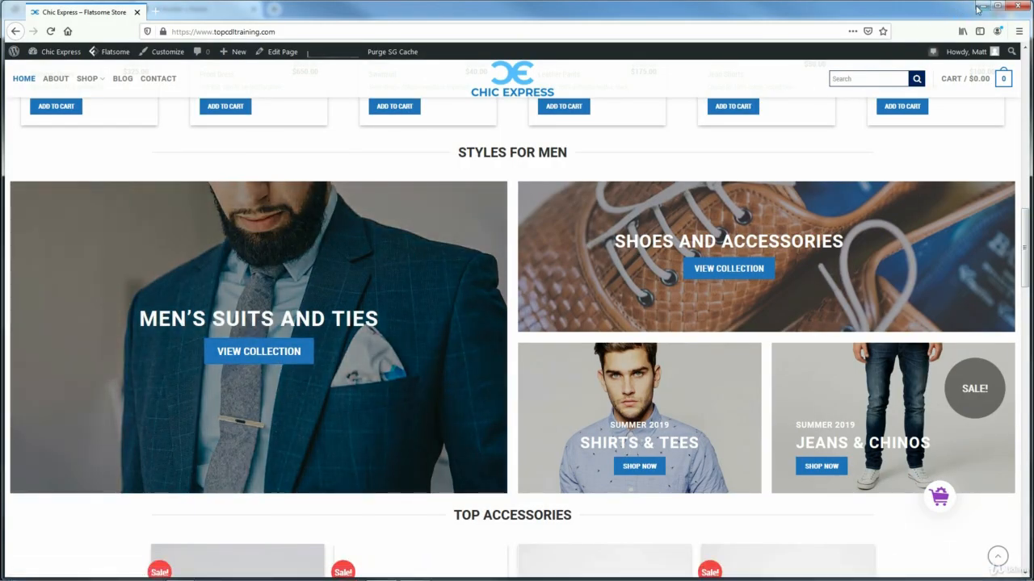
{"action": "left_click", "coordinate": [979, 6]}
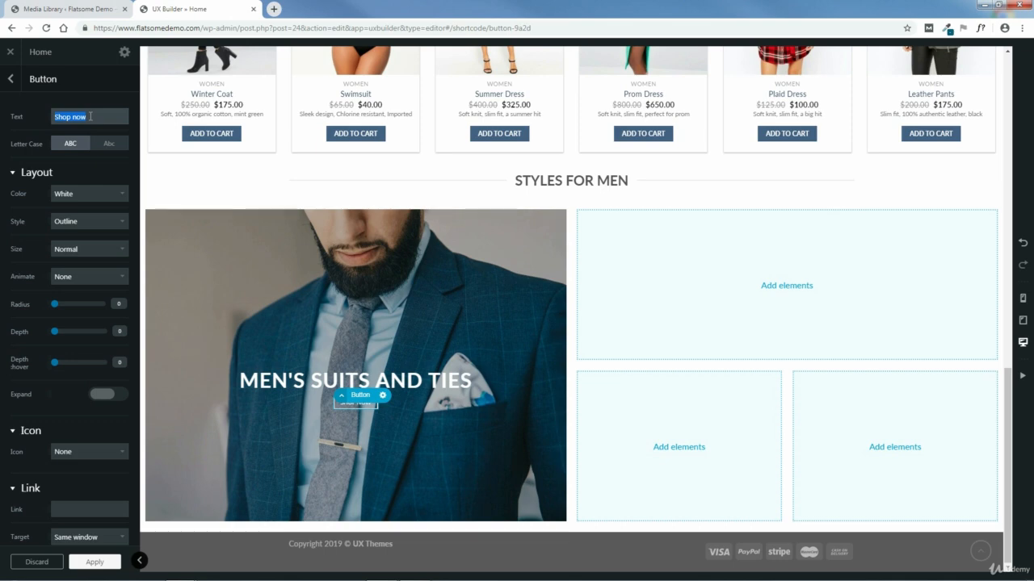
{"action": "type", "text": "view co"}
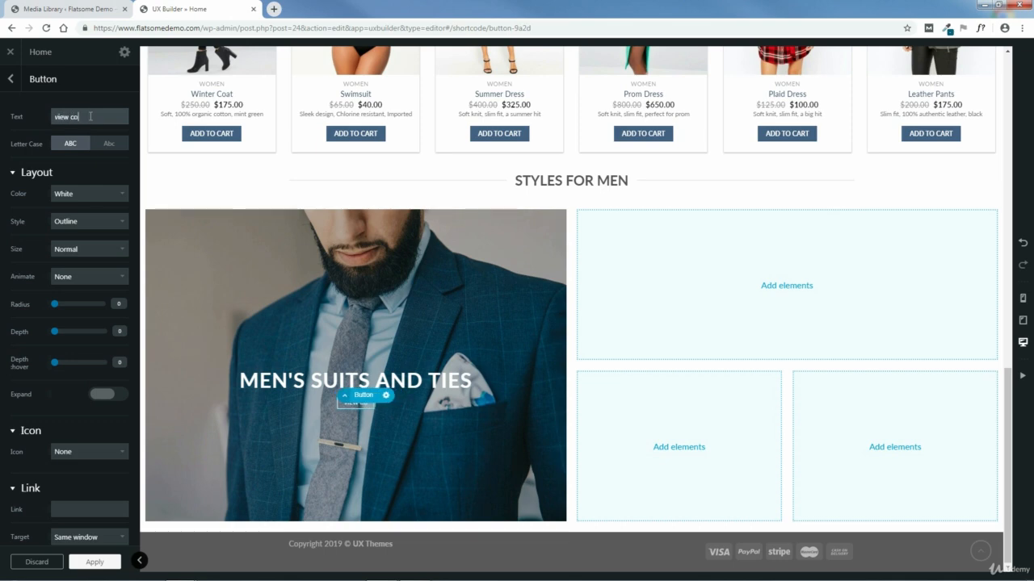
{"action": "type", "text": "llection"}
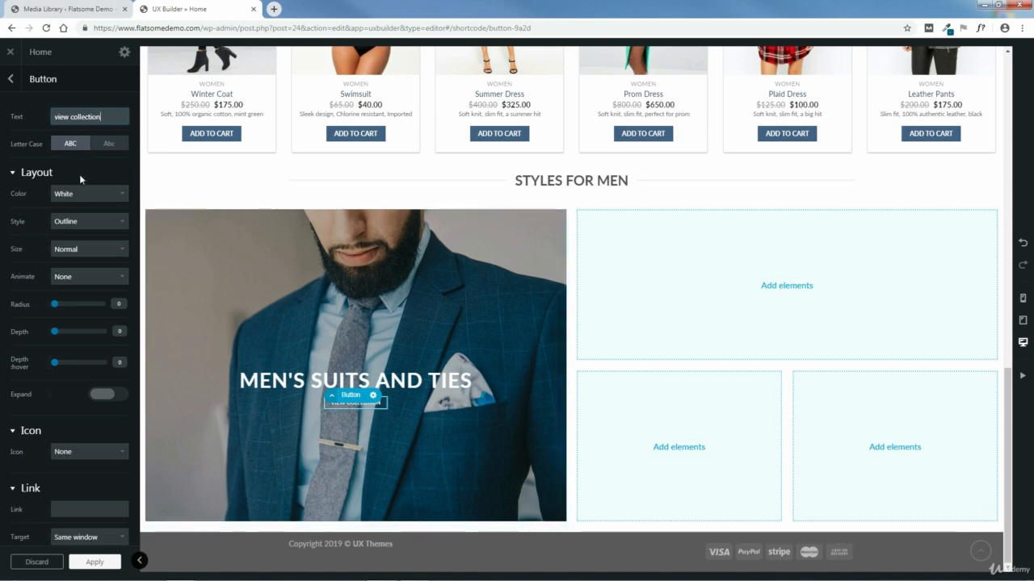
Step: Set the button's color to Primary, its style to Default and its size to XX-Large
{"action": "left_click", "coordinate": [86, 194]}
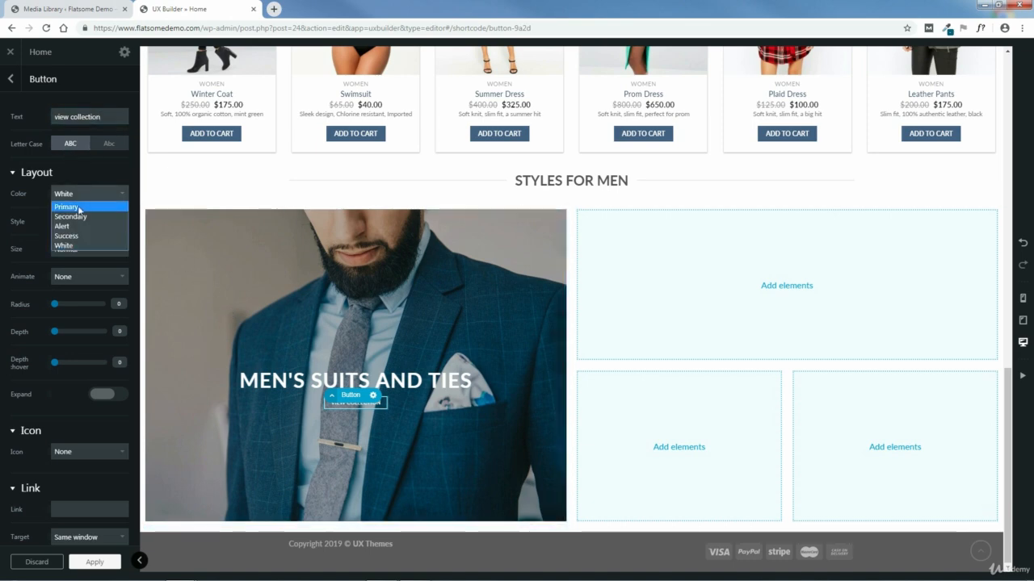
{"action": "left_click", "coordinate": [79, 206]}
{"action": "left_click", "coordinate": [79, 223]}
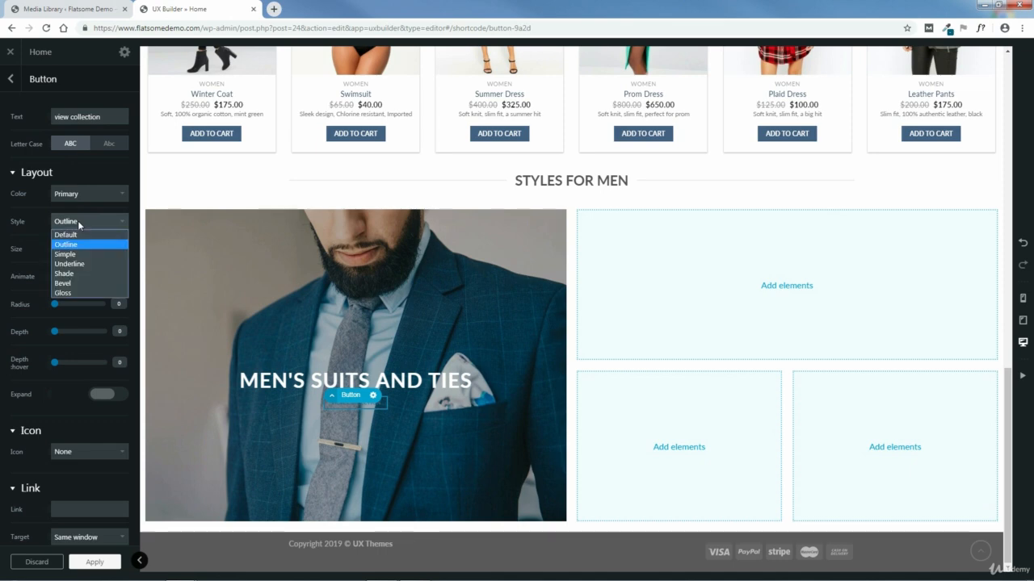
{"action": "left_click", "coordinate": [76, 234]}
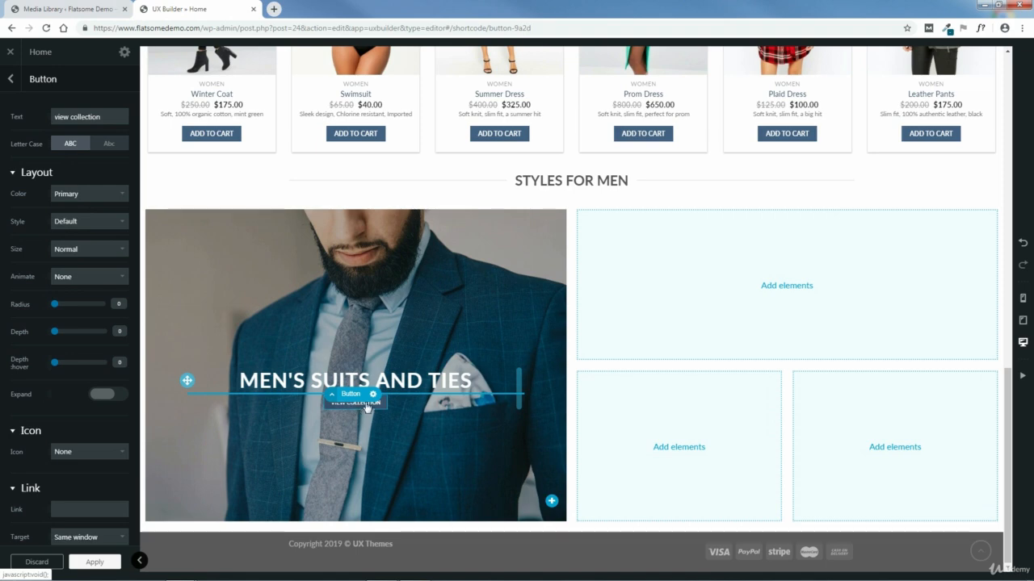
{"action": "left_click", "coordinate": [72, 249]}
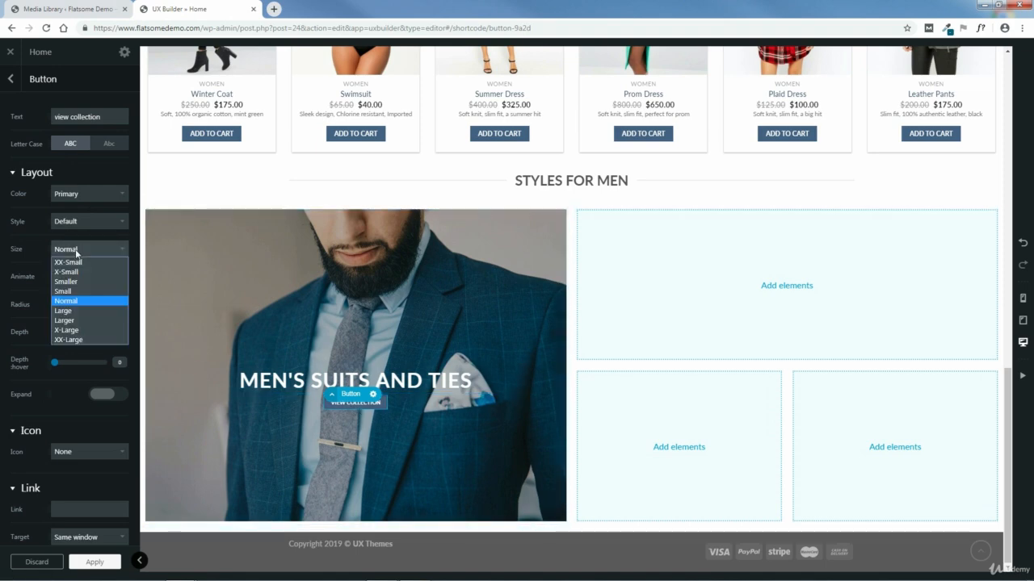
{"action": "left_click", "coordinate": [70, 340]}
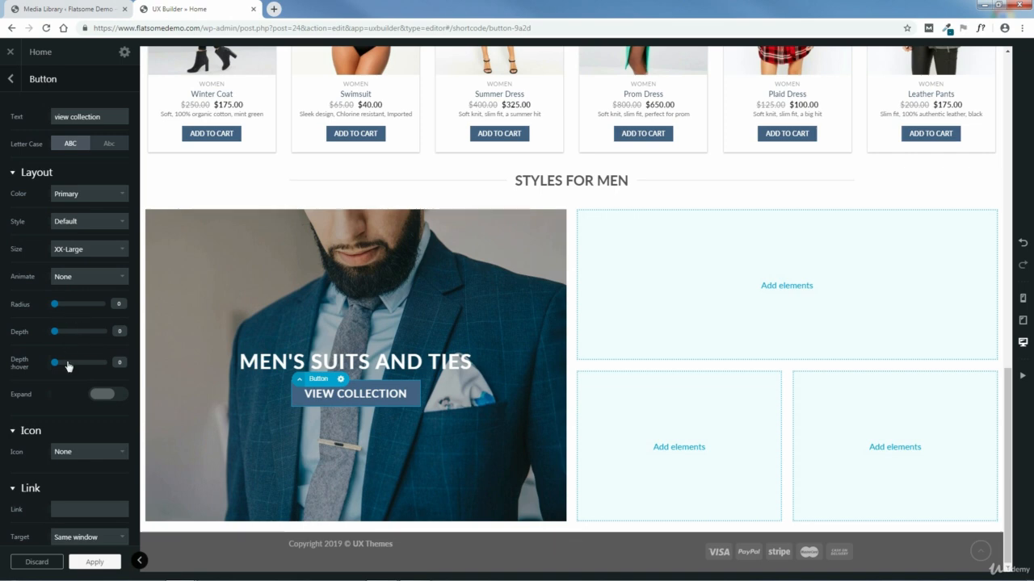
Step: Try the button's Expand option and switch it back off
{"action": "left_click", "coordinate": [103, 397]}
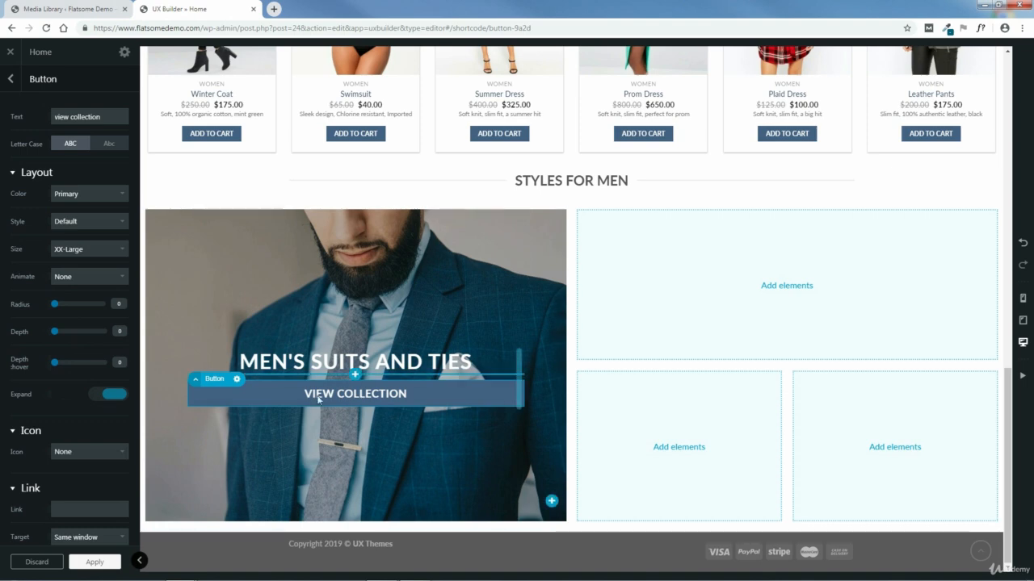
{"action": "left_click", "coordinate": [113, 396]}
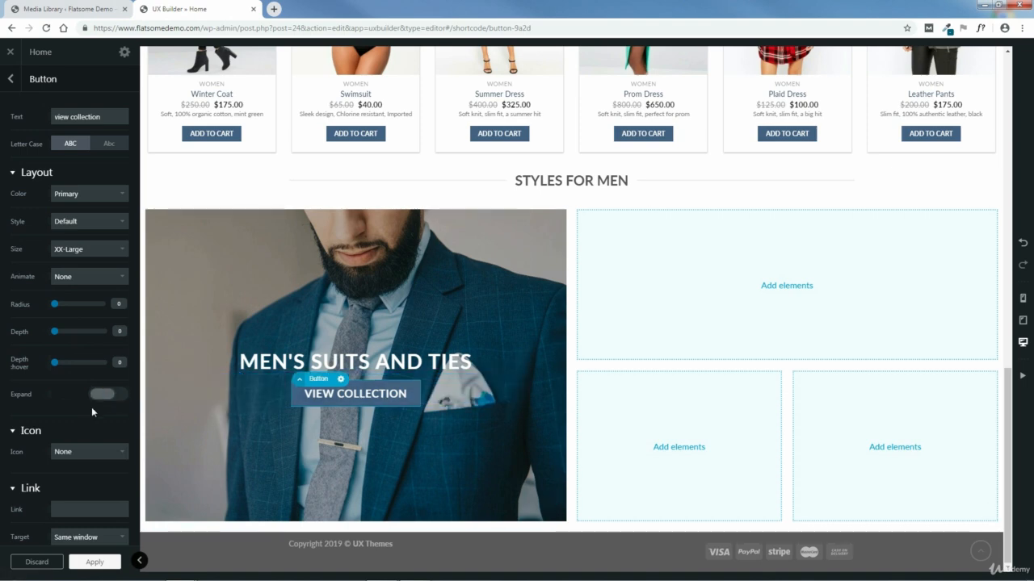
Step: Try the Shopping Basket icon on the suit banner's button and set the icon back to None
{"action": "left_click", "coordinate": [110, 451]}
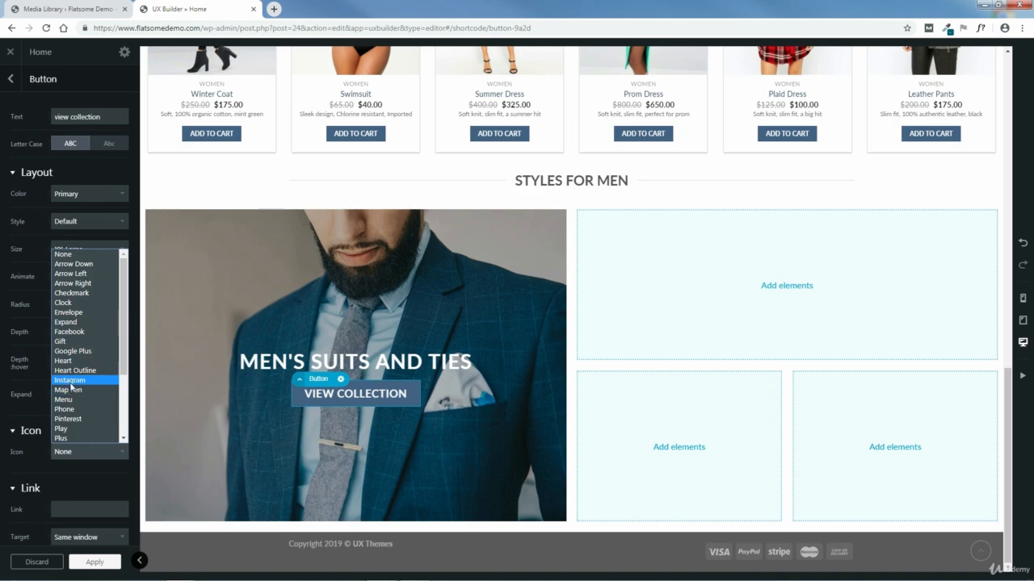
{"action": "left_click_drag", "start_coordinate": [123, 364], "coordinate": [123, 428]}
{"action": "scroll", "coordinate": [117, 396], "scroll_direction": "up", "scroll_amount": 4}
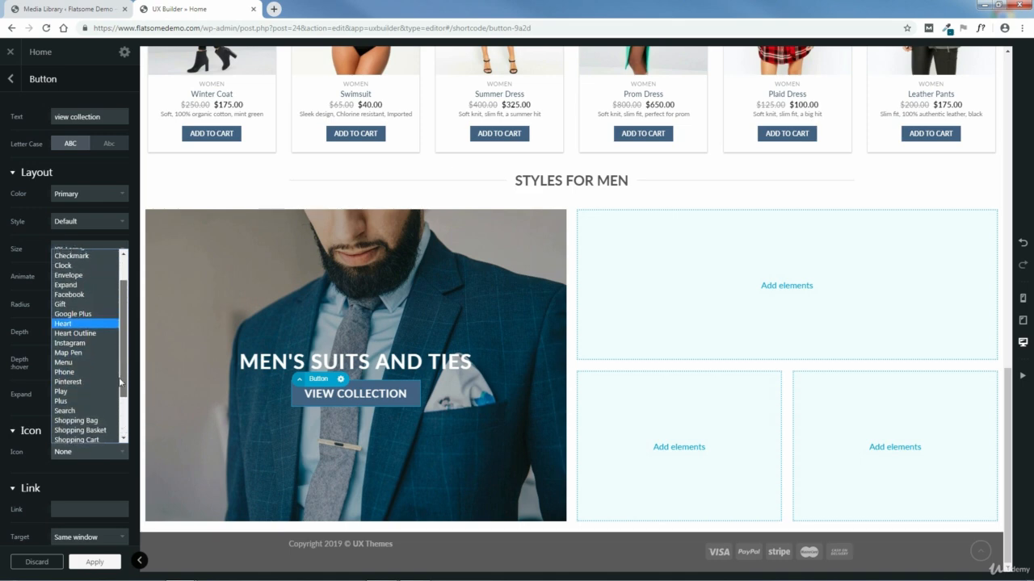
{"action": "scroll", "coordinate": [116, 389], "scroll_direction": "down", "scroll_amount": 2}
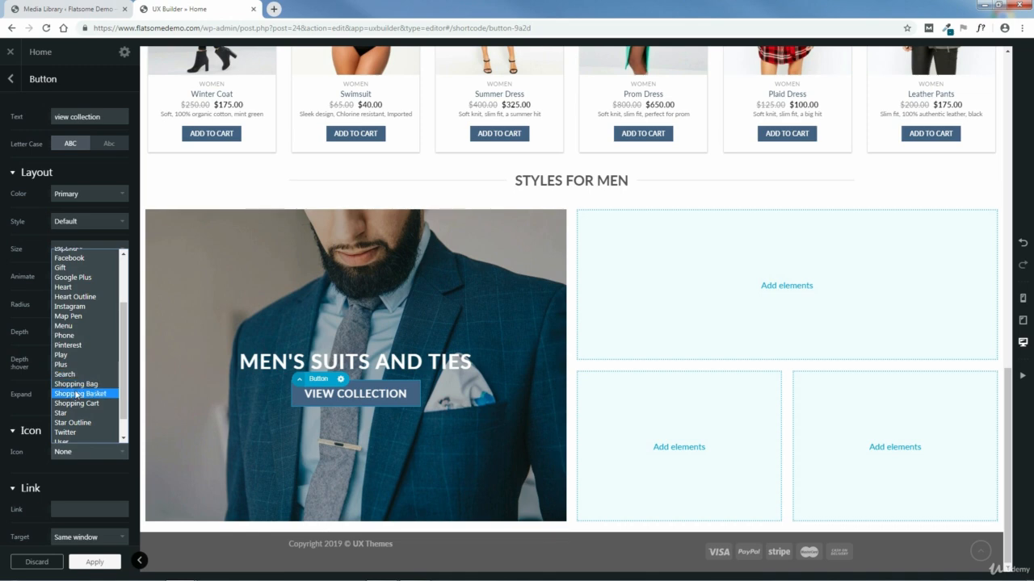
{"action": "left_click", "coordinate": [76, 394]}
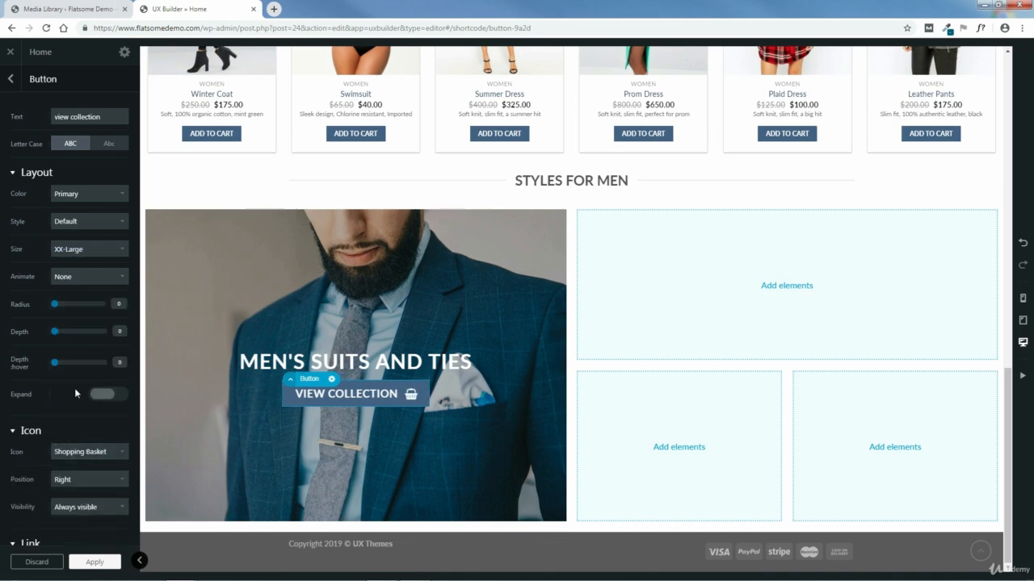
{"action": "left_click", "coordinate": [93, 451]}
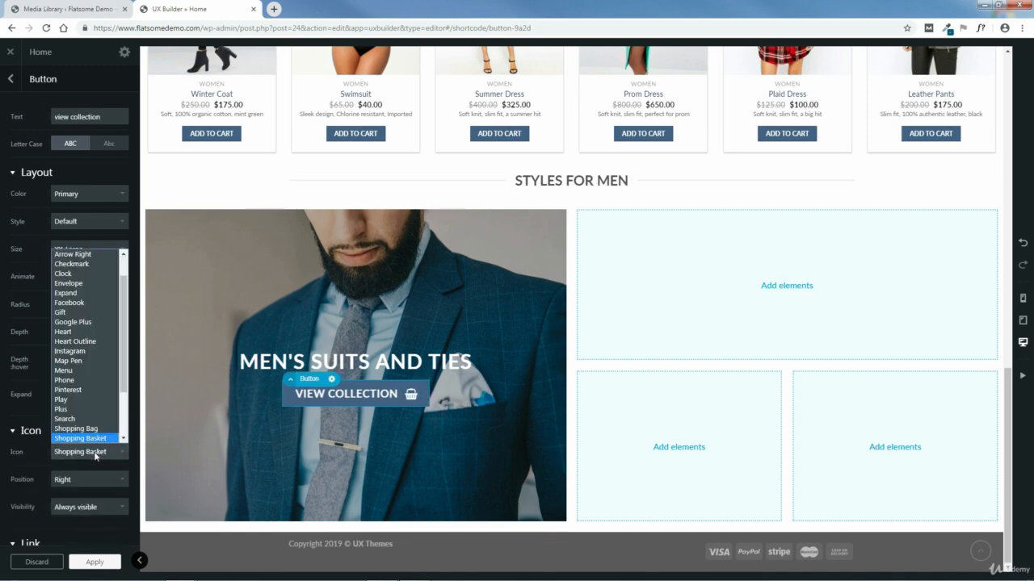
{"action": "scroll", "coordinate": [119, 290], "scroll_direction": "up", "scroll_amount": 1}
{"action": "left_click", "coordinate": [64, 254]}
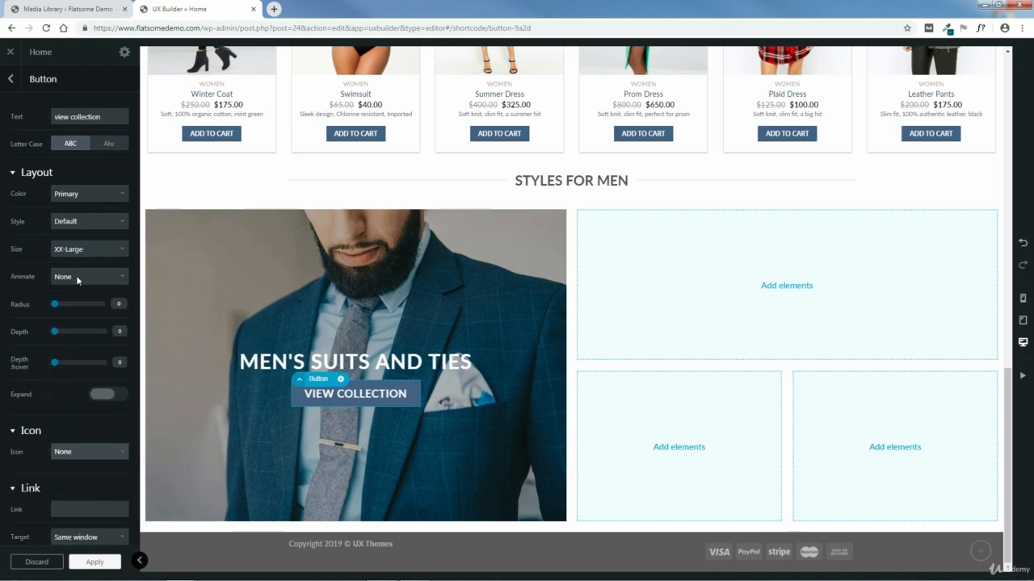
Step: Review the button's remaining link and advanced options, apply its settings and update the page
{"action": "scroll", "coordinate": [93, 460], "scroll_direction": "down", "scroll_amount": 3}
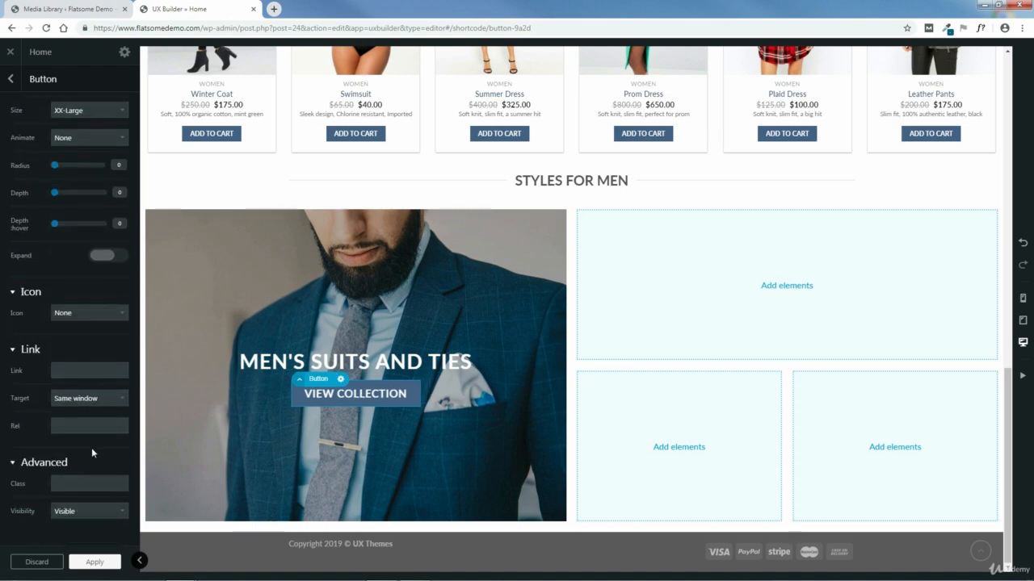
{"action": "scroll", "coordinate": [78, 390], "scroll_direction": "up", "scroll_amount": 3}
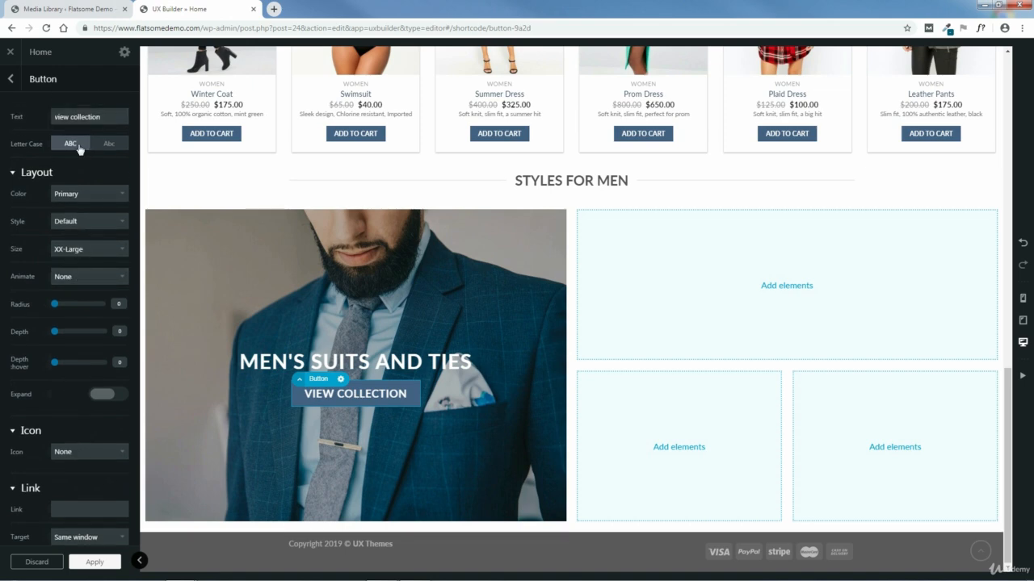
{"action": "left_click", "coordinate": [94, 562]}
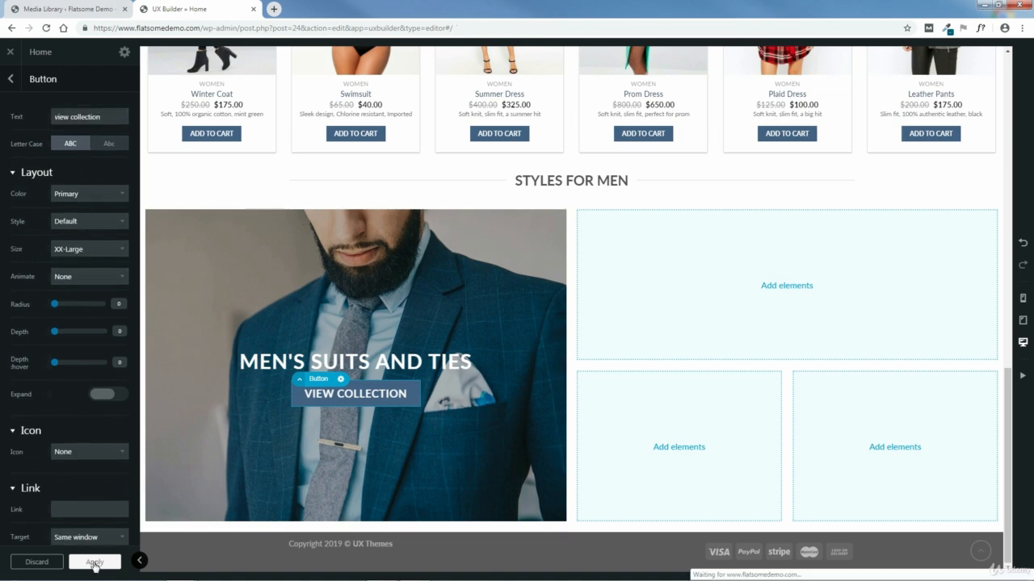
{"action": "left_click", "coordinate": [65, 562]}
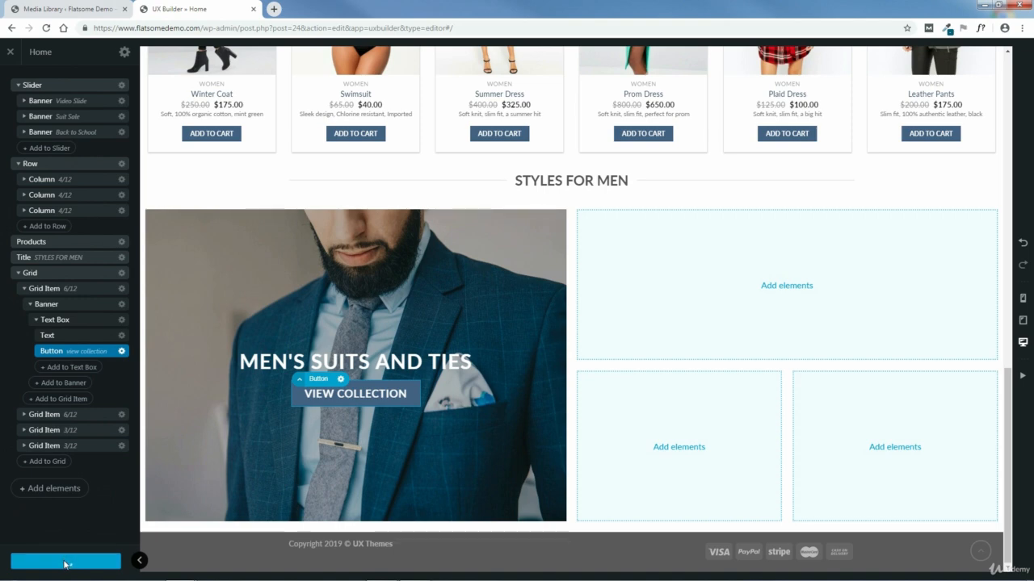
Step: Check the reference store and add a banner with the Badge Simple preset to the empty 6/12 grid item
{"action": "left_click", "coordinate": [786, 286]}
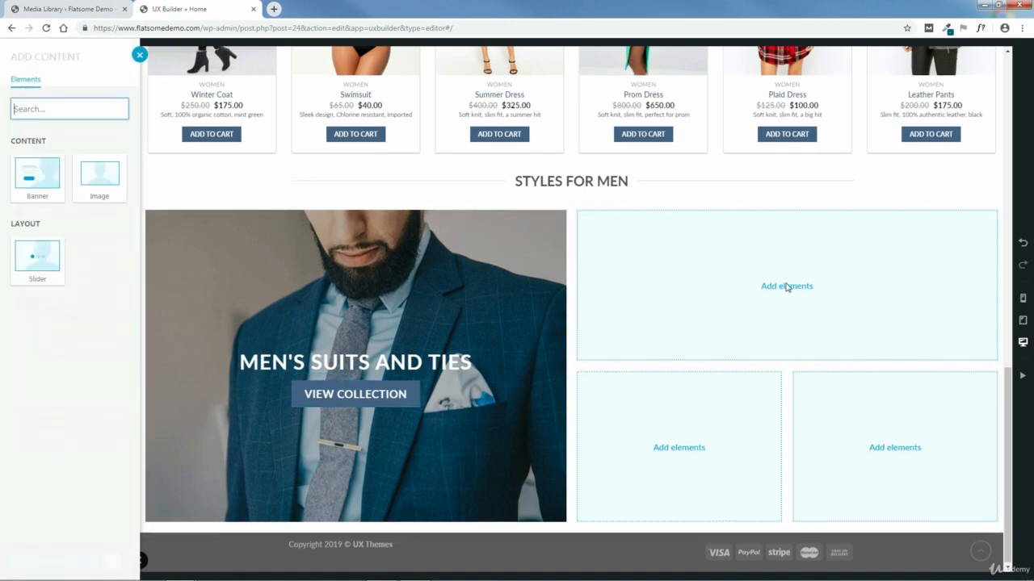
{"action": "left_click", "coordinate": [38, 177]}
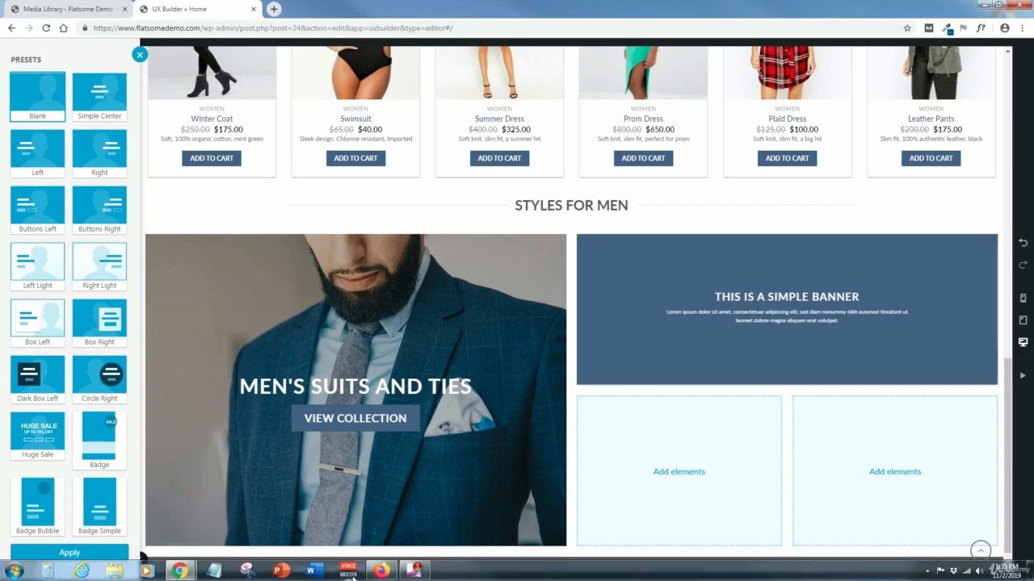
{"action": "left_click", "coordinate": [381, 571]}
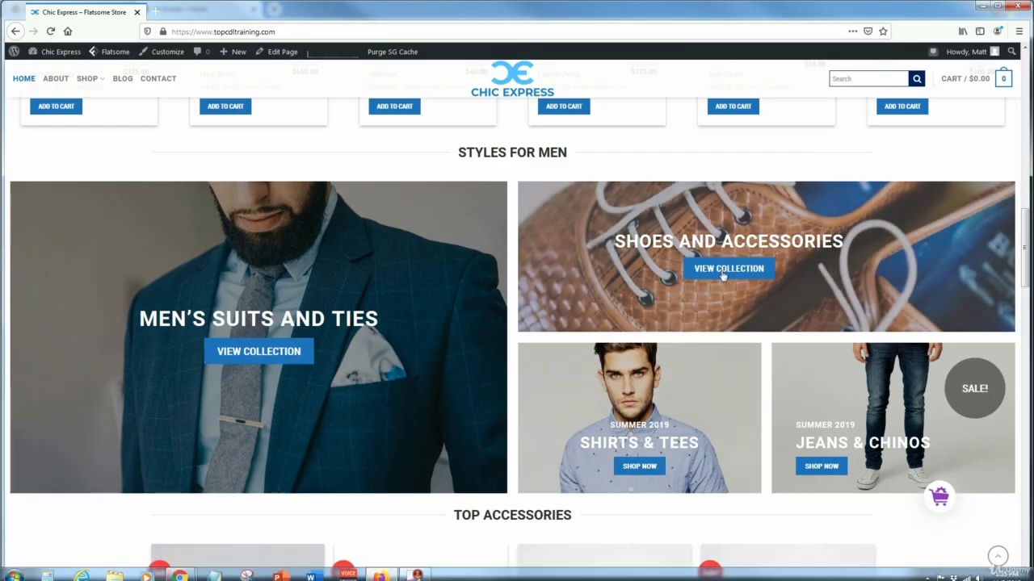
{"action": "left_click", "coordinate": [980, 6]}
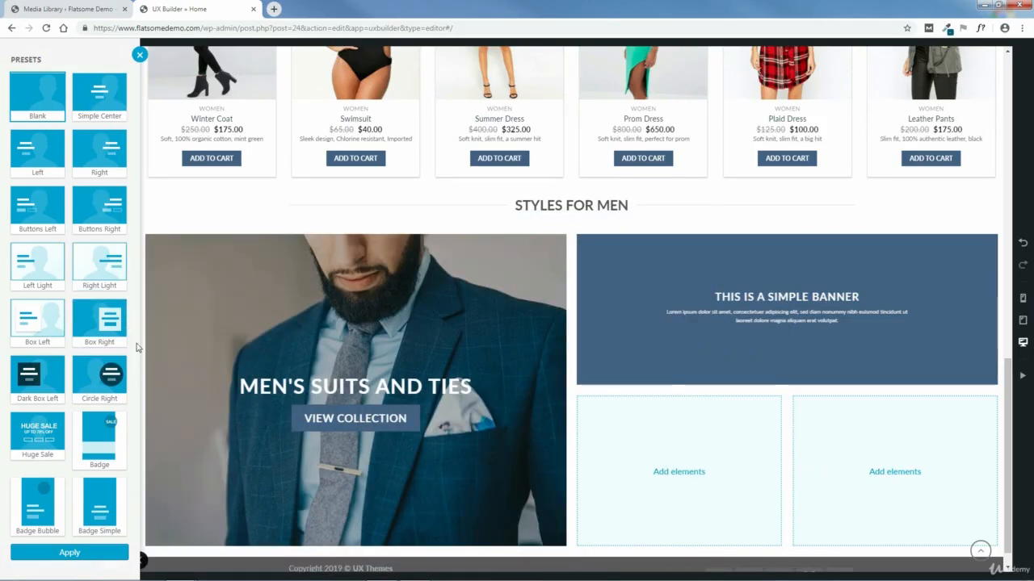
{"action": "left_click", "coordinate": [100, 517]}
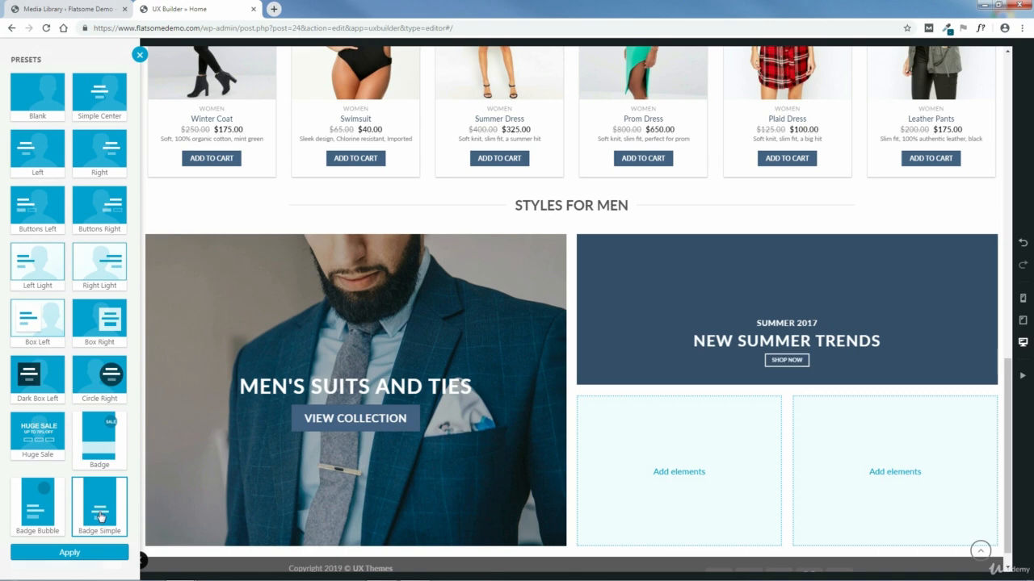
{"action": "left_click", "coordinate": [71, 553]}
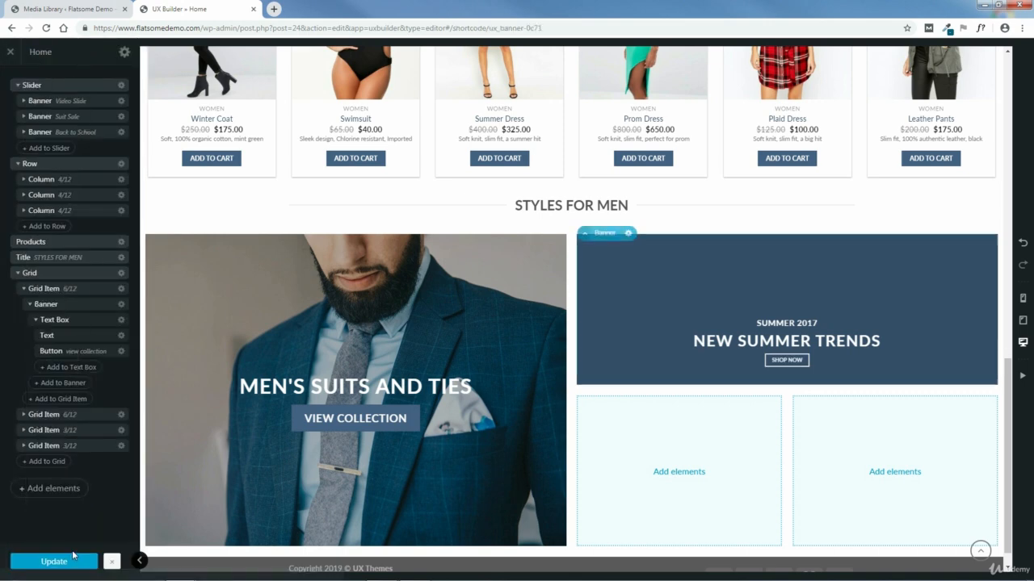
Step: Set the new banner's background image to the brown lace-up shoe photo fashion-601561_640.jpg from the media library
{"action": "mouse_move", "coordinate": [84, 169]}
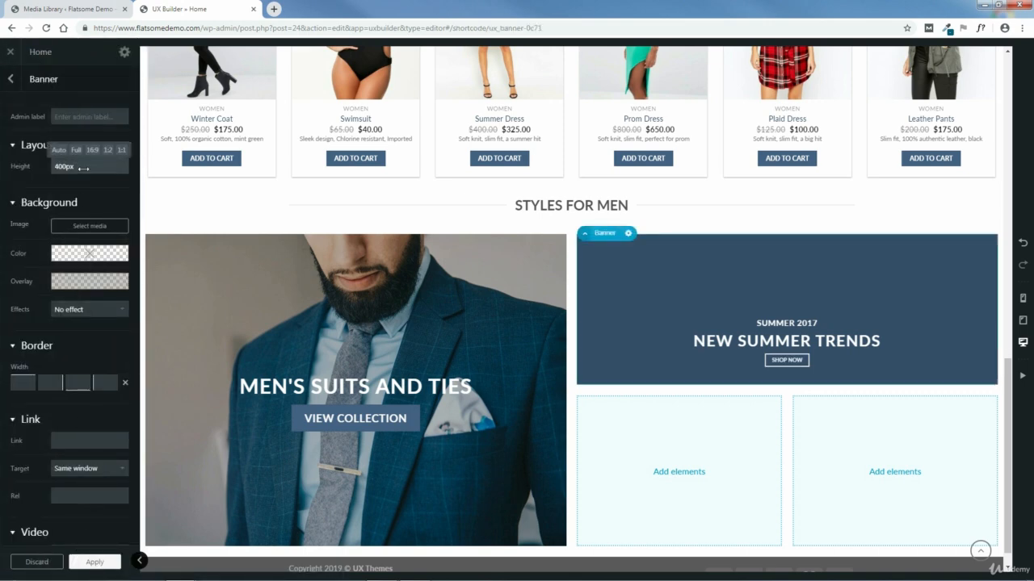
{"action": "left_click", "coordinate": [92, 227]}
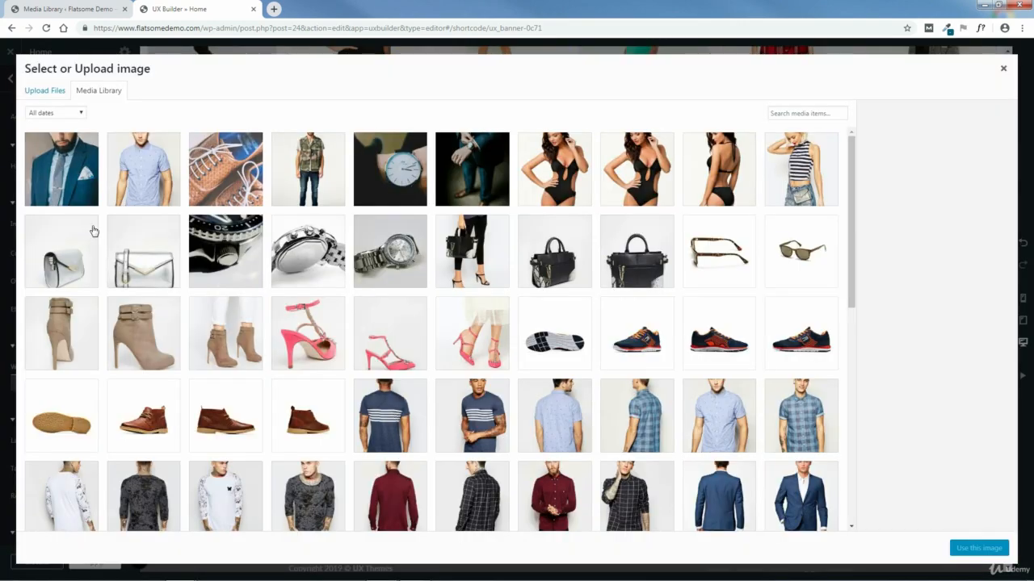
{"action": "left_click", "coordinate": [226, 168]}
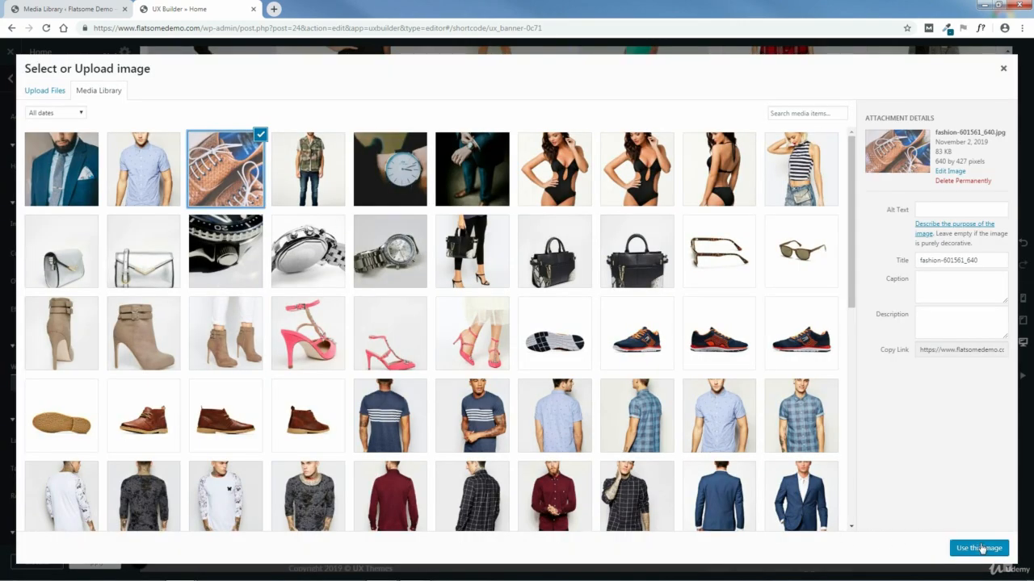
{"action": "left_click", "coordinate": [979, 548]}
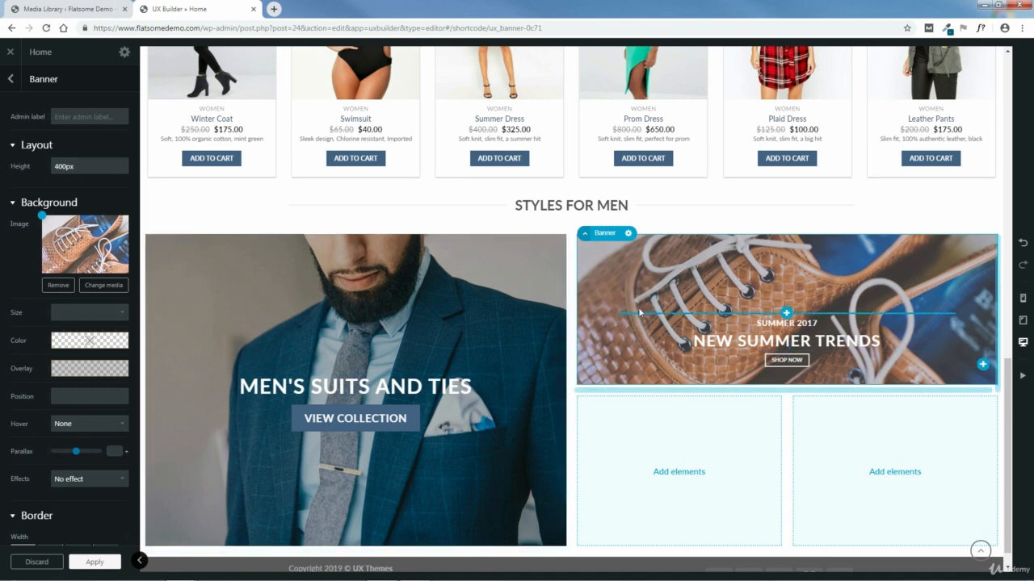
Step: Compare the shoe banner's text with the reference store and remove its "SUMMER 2017" line in the text editor
{"action": "left_click", "coordinate": [634, 312]}
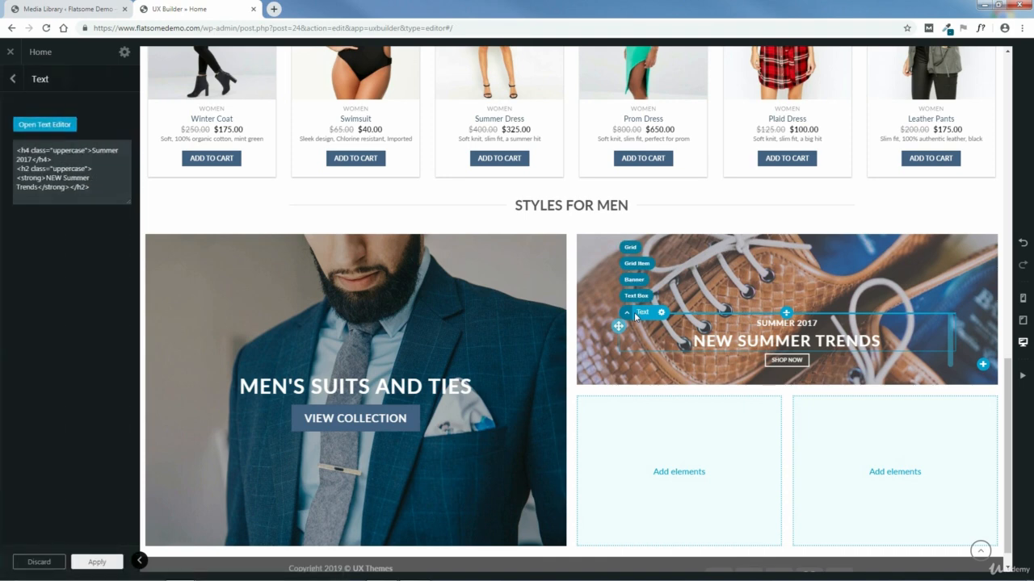
{"action": "left_click", "coordinate": [11, 79]}
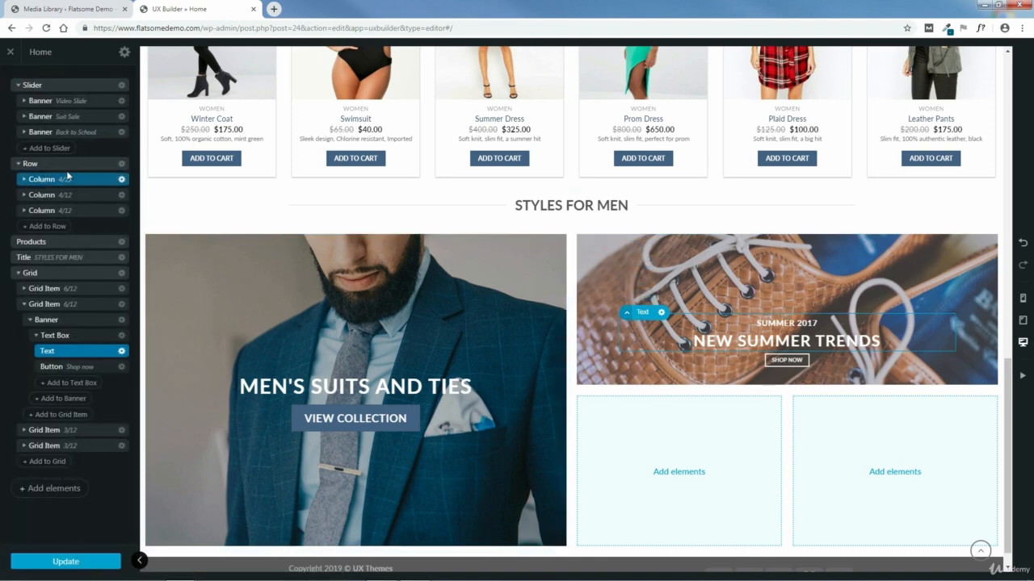
{"action": "left_click", "coordinate": [91, 356]}
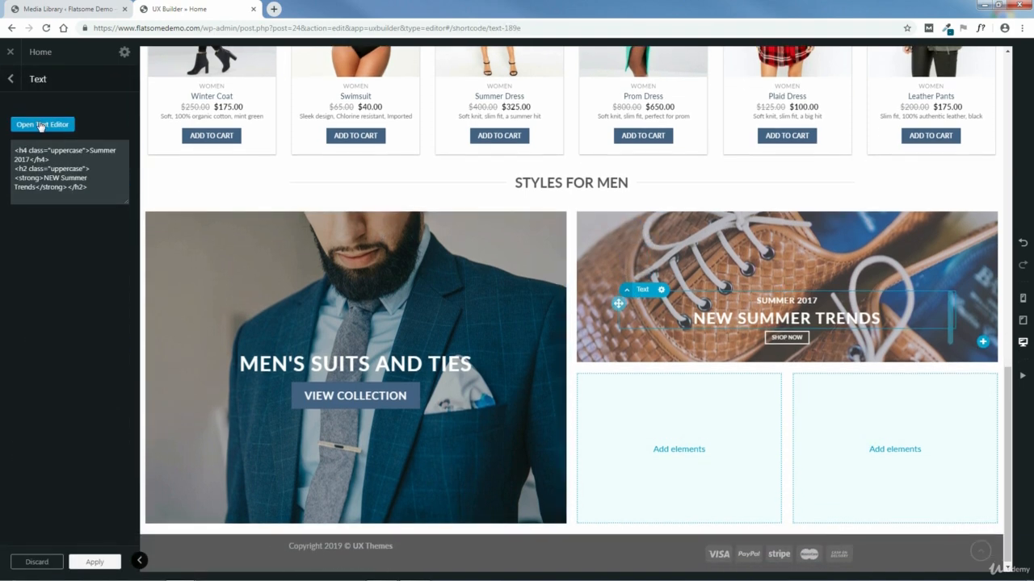
{"action": "left_click", "coordinate": [41, 125]}
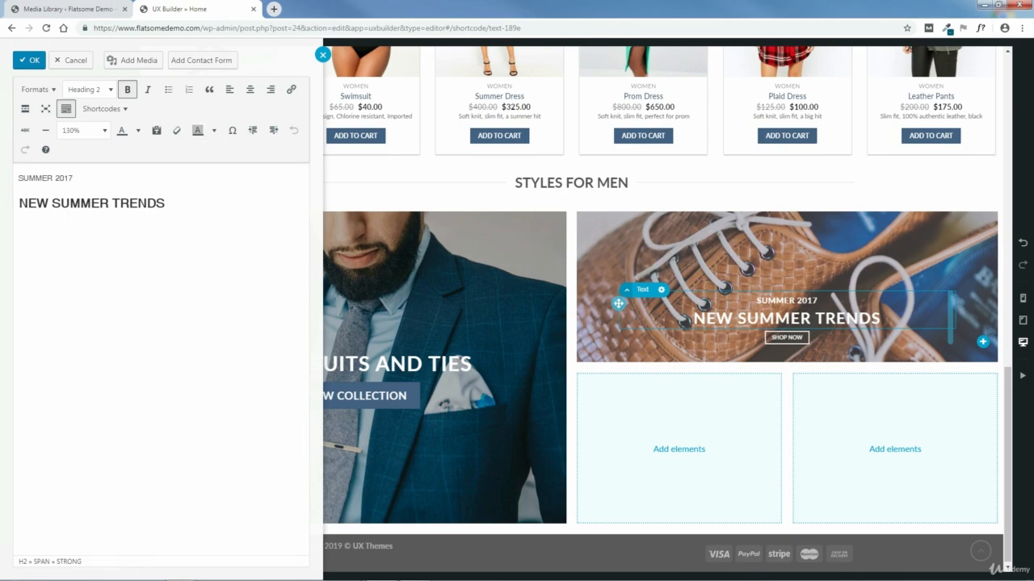
{"action": "left_click", "coordinate": [381, 572]}
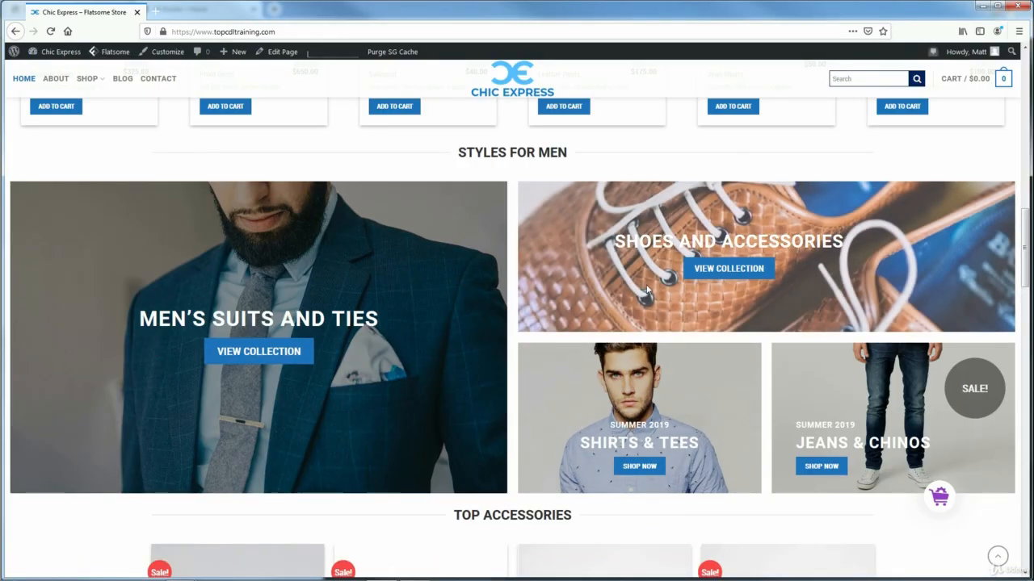
{"action": "left_click", "coordinate": [980, 6]}
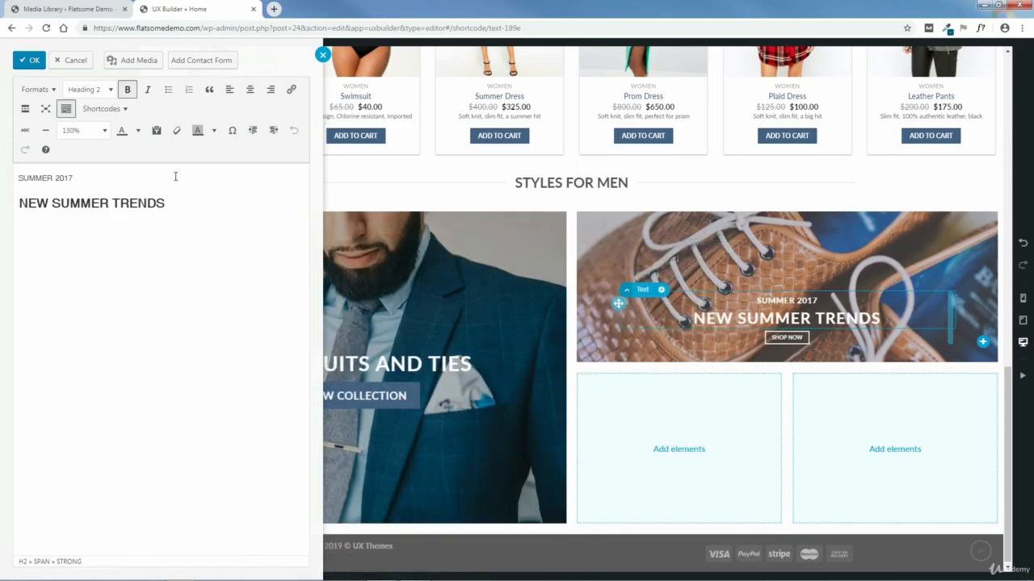
{"action": "left_click_drag", "start_coordinate": [73, 172], "coordinate": [10, 176]}
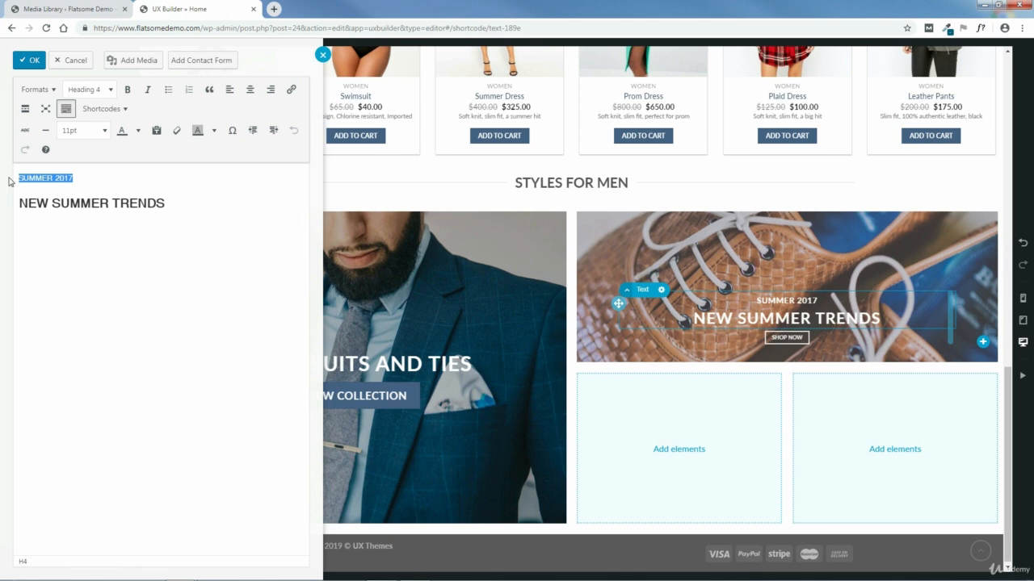
{"action": "key", "text": "BackSpace"}
{"action": "left_click", "coordinate": [20, 202]}
{"action": "key", "text": "BackSpace"}
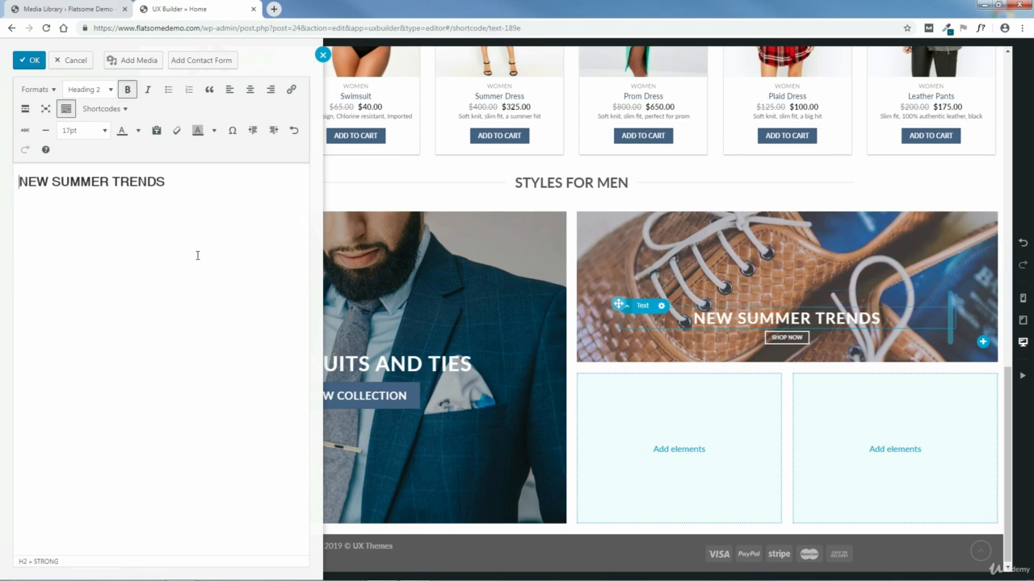
Step: Replace the shoe banner's heading "NEW SUMMER TRENDS" with "SHOES AND ACCESSORIES"
{"action": "left_click_drag", "start_coordinate": [167, 184], "coordinate": [18, 182]}
{"action": "type", "text": "SHOES"}
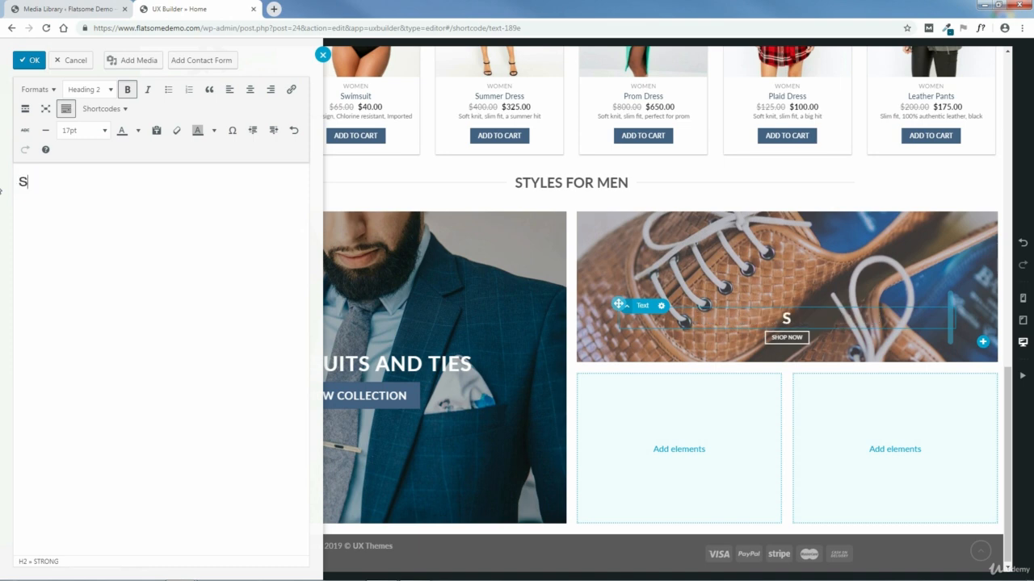
{"action": "type", "text": " AND"}
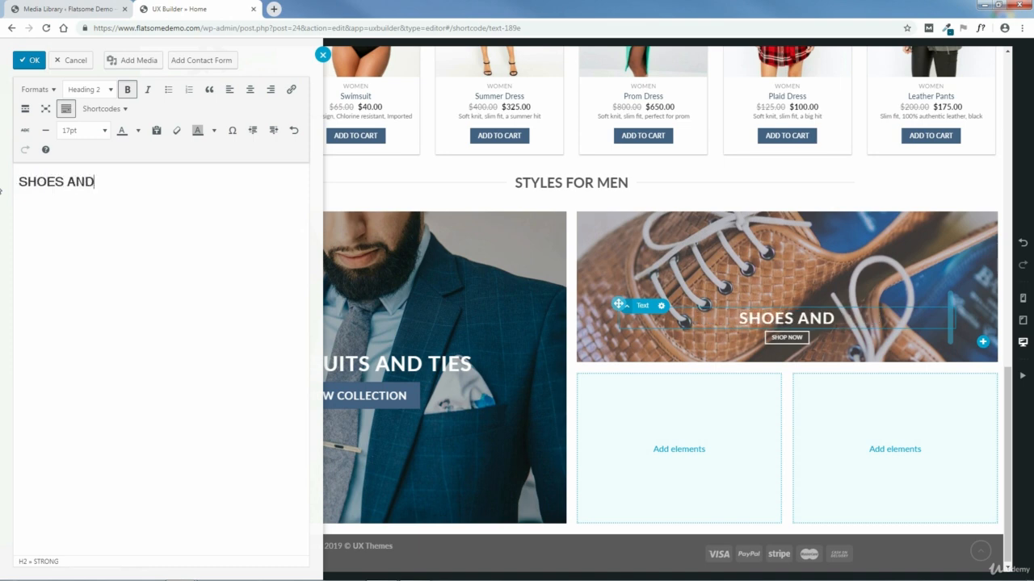
{"action": "type", "text": " ACCESSORIES"}
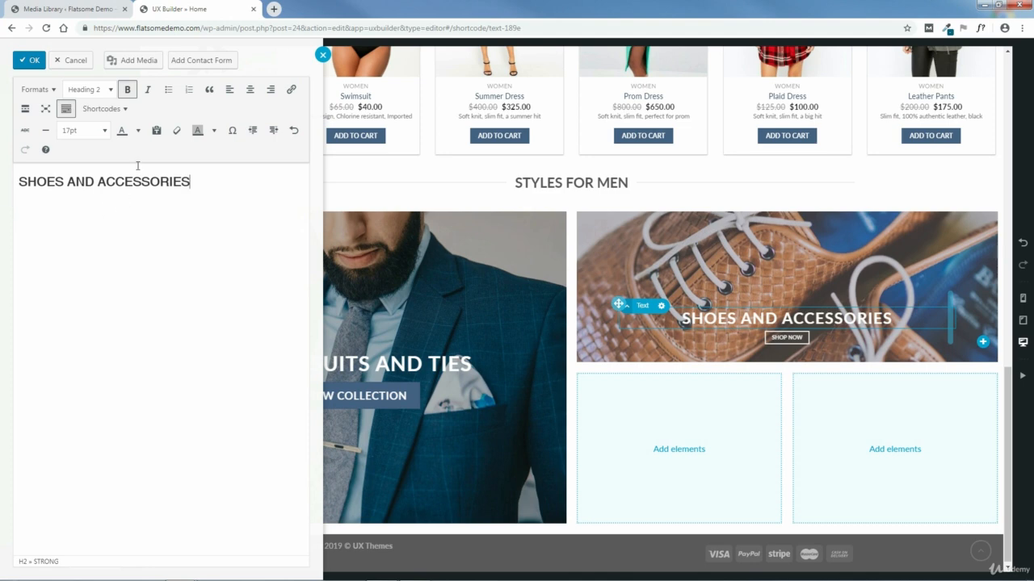
Step: Set the whole SHOES AND ACCESSORIES heading to 130% font size and move its text box up near the shoe banner's vertical middle
{"action": "left_click", "coordinate": [98, 132]}
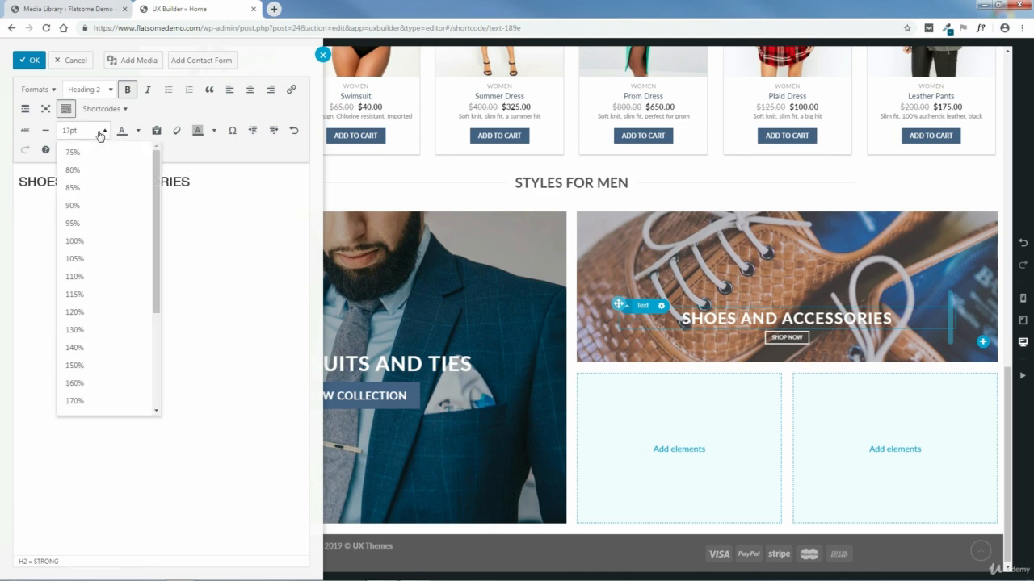
{"action": "left_click", "coordinate": [87, 329]}
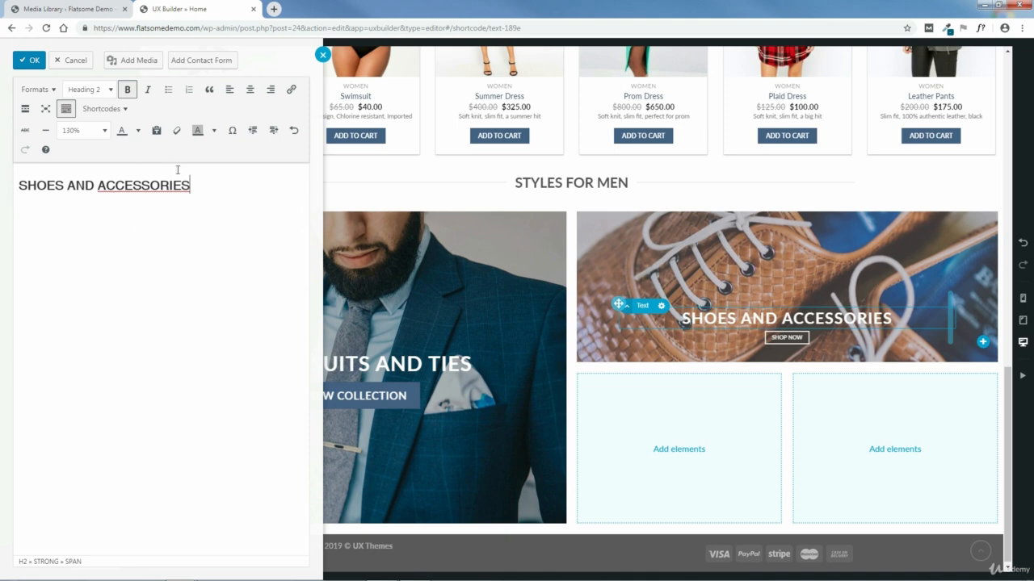
{"action": "key", "text": "shift+Left"}
{"action": "key", "text": "shift+Left"}
{"action": "key", "text": "shift+Left"}
{"action": "key", "text": "shift+Left"}
{"action": "key", "text": "shift+Left"}
{"action": "key", "text": "shift+Left"}
{"action": "key", "text": "shift+Left"}
{"action": "key", "text": "shift+Left"}
{"action": "key", "text": "shift+Left"}
{"action": "key", "text": "shift+Left"}
{"action": "key", "text": "shift+Left"}
{"action": "key", "text": "shift+Left"}
{"action": "key", "text": "shift+Left"}
{"action": "key", "text": "shift+Left"}
{"action": "key", "text": "shift+Left"}
{"action": "key", "text": "shift+Left"}
{"action": "key", "text": "shift+Left"}
{"action": "key", "text": "shift+Left"}
{"action": "key", "text": "shift+Left"}
{"action": "key", "text": "shift+Left"}
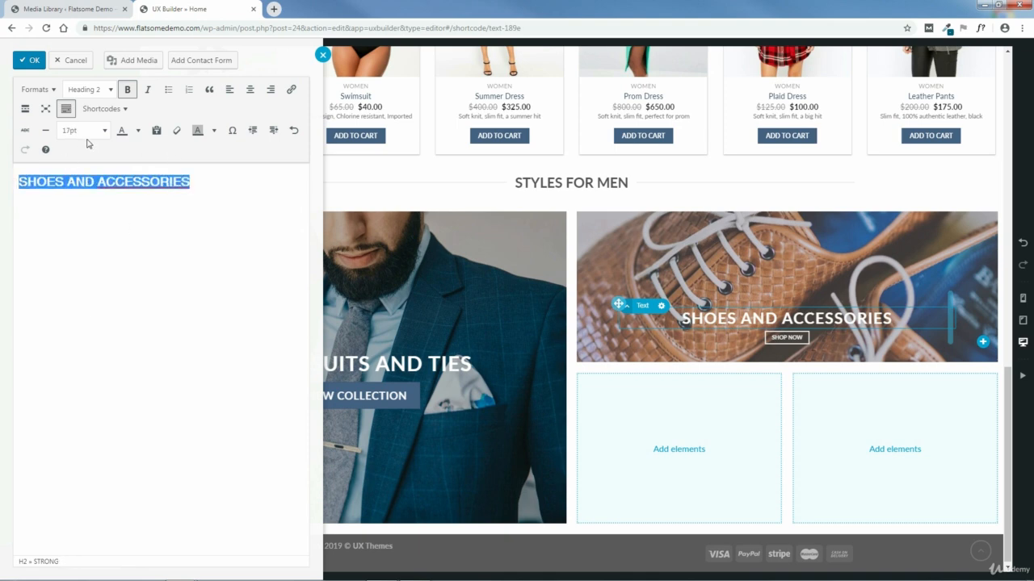
{"action": "left_click", "coordinate": [80, 131]}
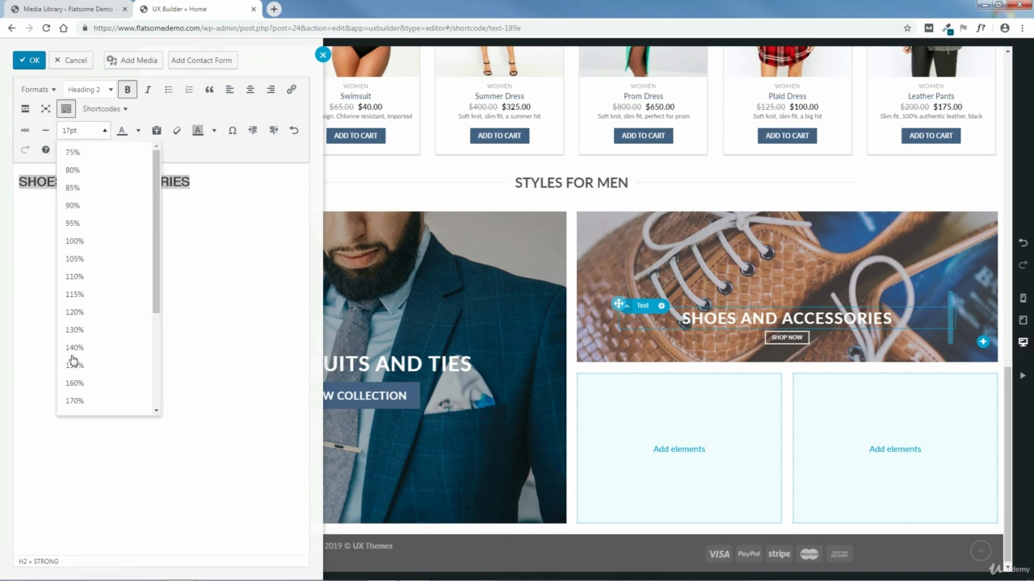
{"action": "left_click", "coordinate": [77, 329]}
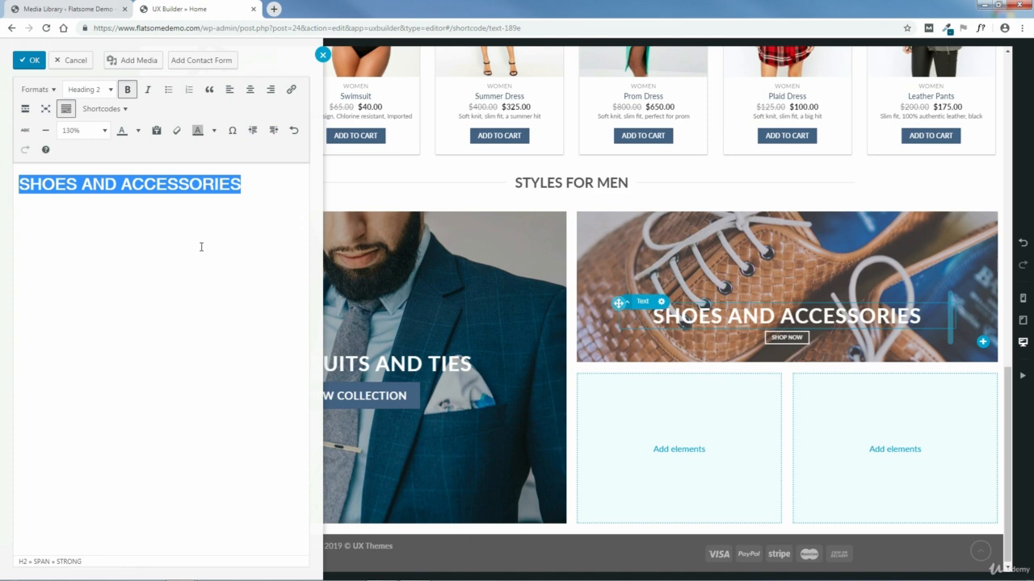
{"action": "left_click", "coordinate": [36, 63]}
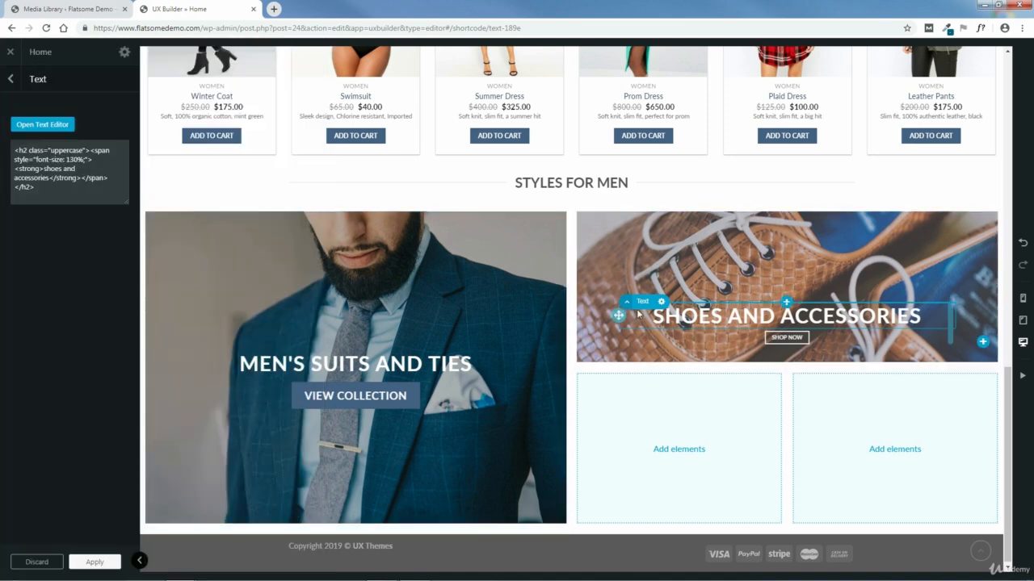
{"action": "left_click_drag", "start_coordinate": [618, 314], "coordinate": [620, 266]}
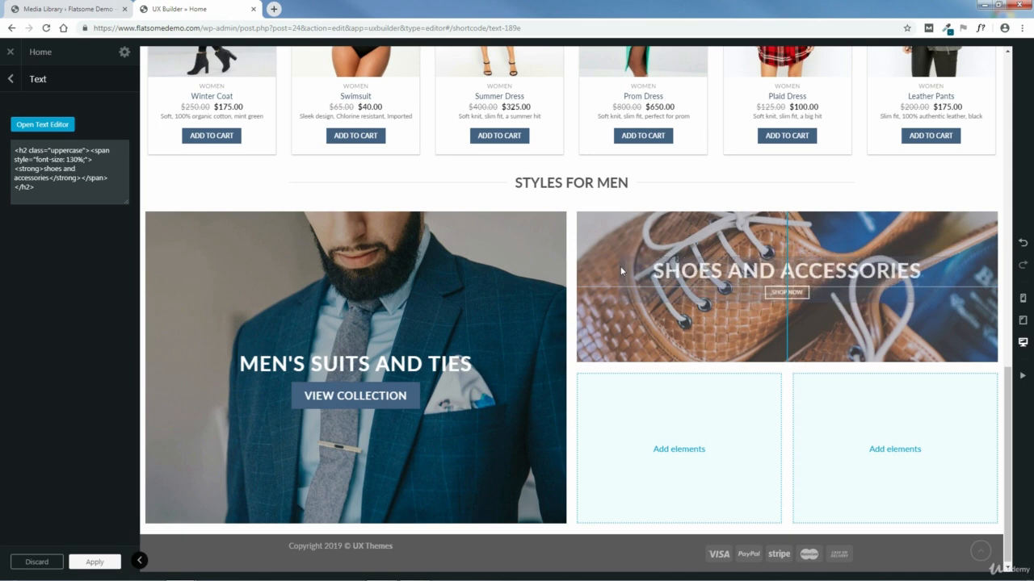
Step: Change the text of the shoe banner's "Shop now" button to "view collection"
{"action": "left_click", "coordinate": [12, 80]}
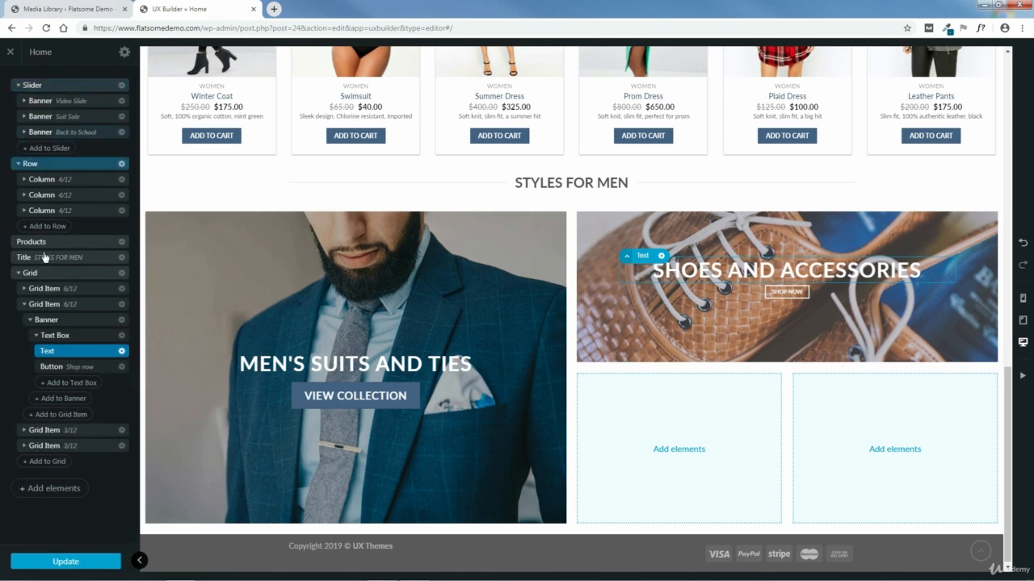
{"action": "left_click", "coordinate": [90, 369]}
{"action": "left_click", "coordinate": [105, 113]}
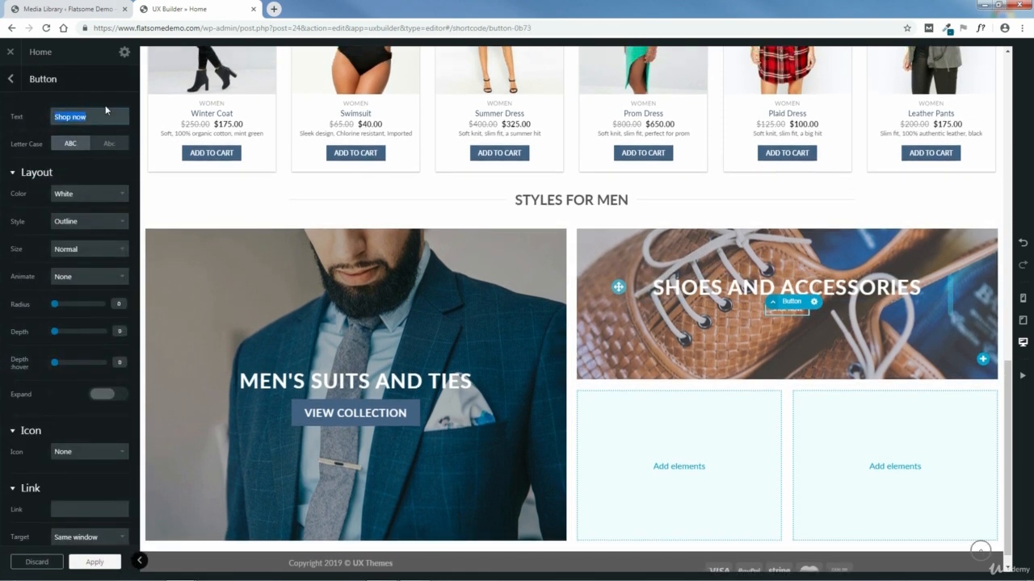
{"action": "type", "text": "vie"}
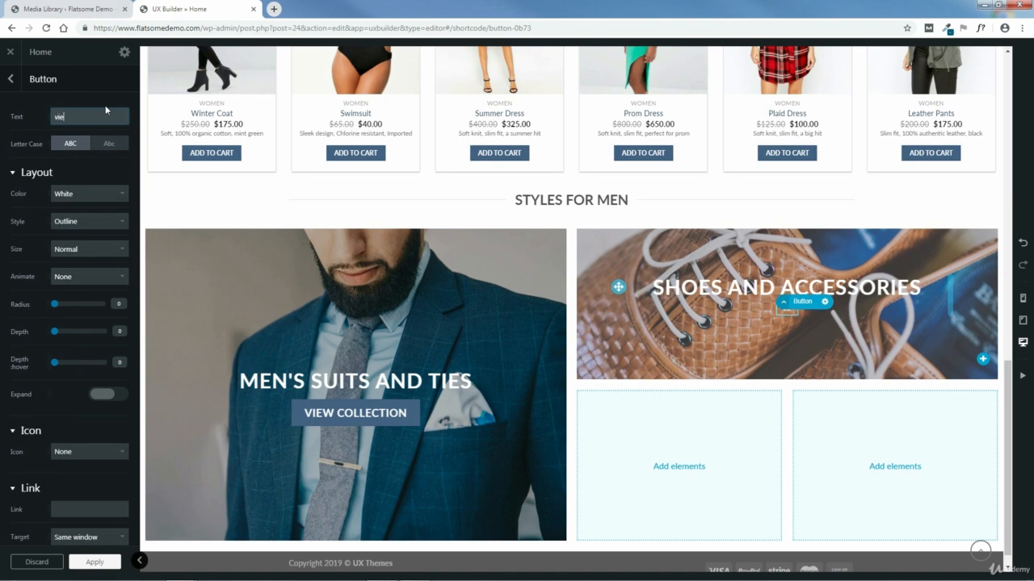
{"action": "type", "text": "w collection"}
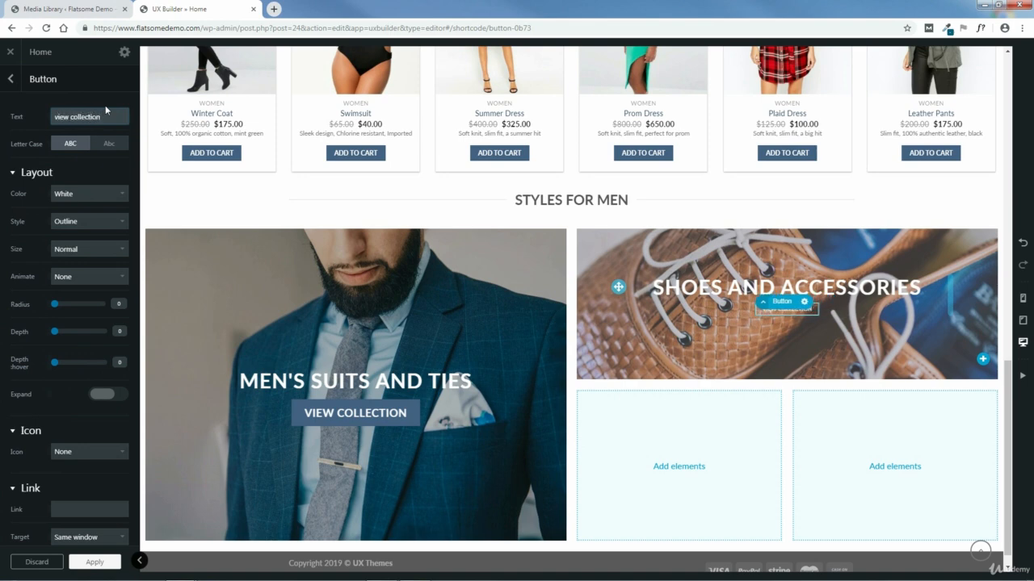
Step: Set the shoe banner button's color to Primary, style to Default and size to XX-Large, and update the page
{"action": "left_click", "coordinate": [93, 192]}
{"action": "left_click", "coordinate": [90, 207]}
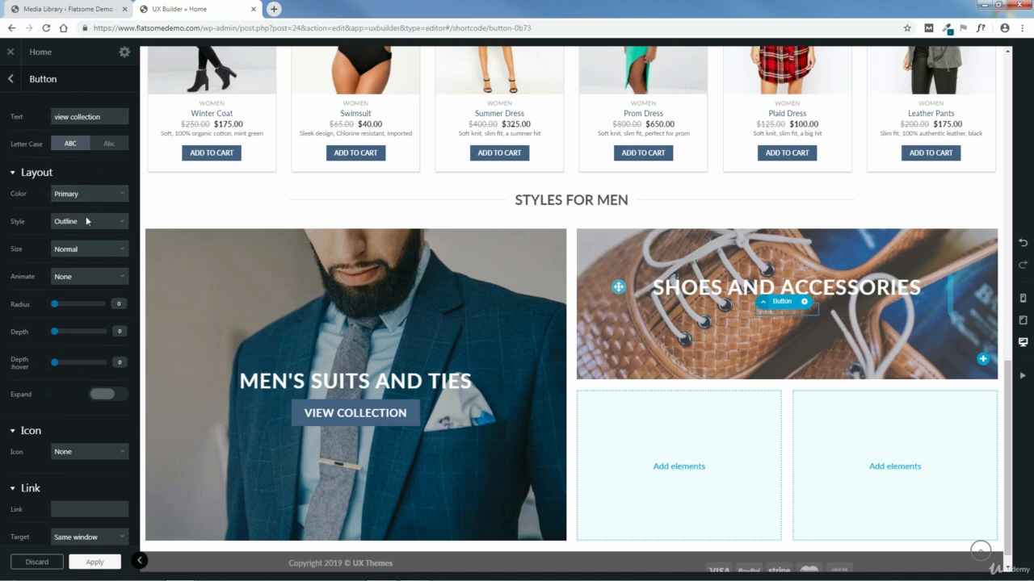
{"action": "left_click", "coordinate": [87, 222]}
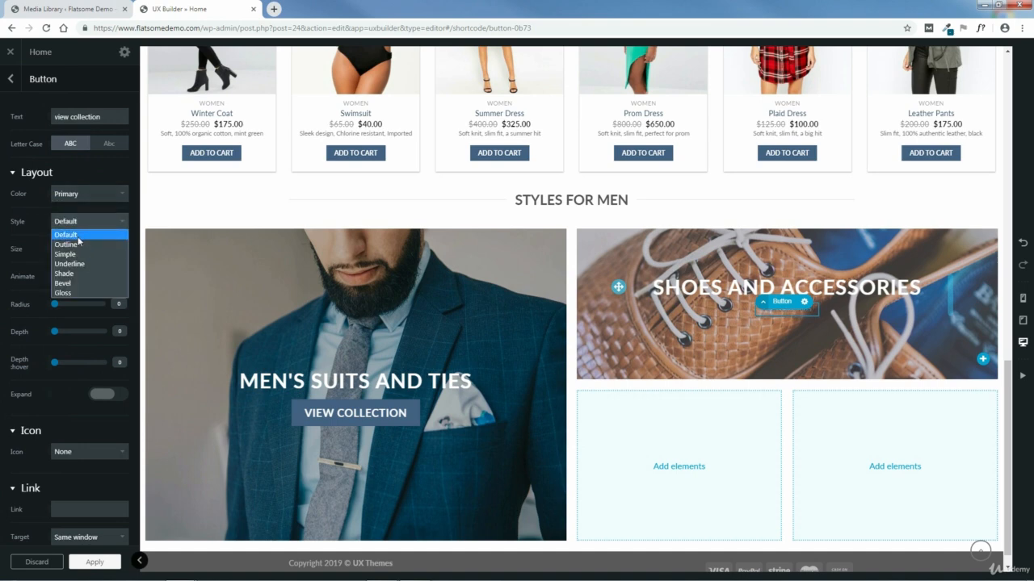
{"action": "left_click", "coordinate": [84, 234]}
{"action": "left_click", "coordinate": [89, 249]}
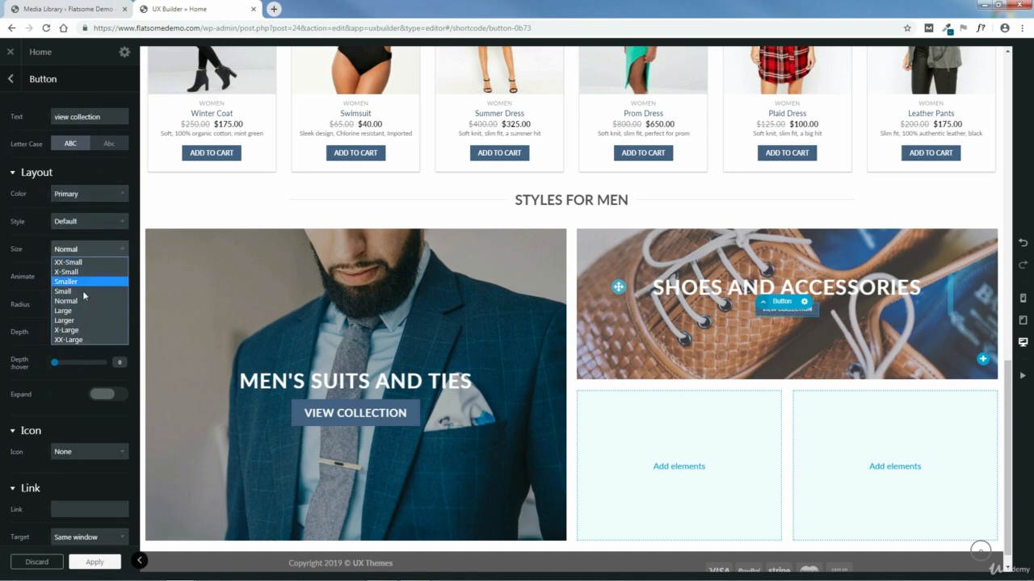
{"action": "left_click", "coordinate": [80, 340]}
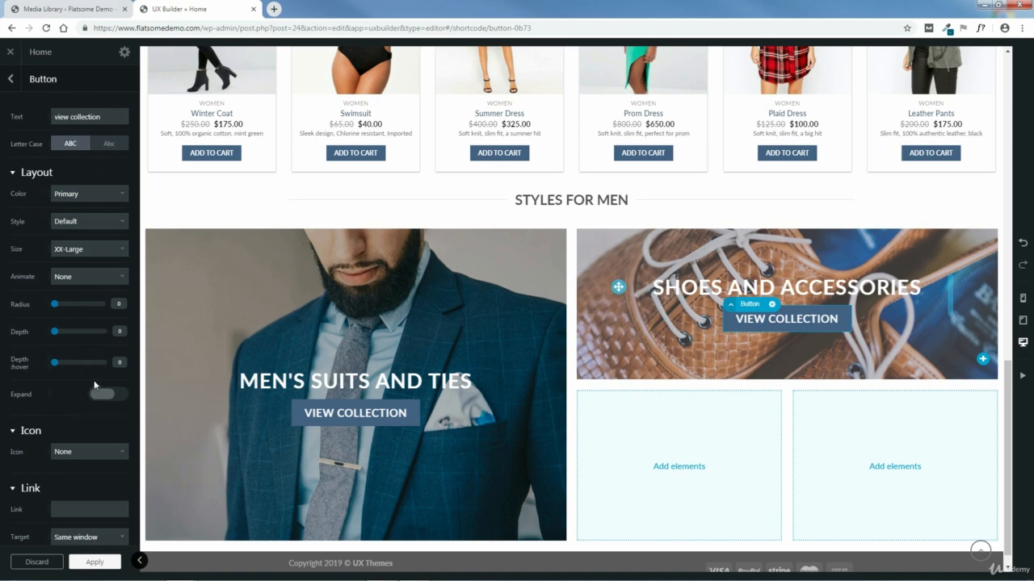
{"action": "left_click", "coordinate": [101, 563]}
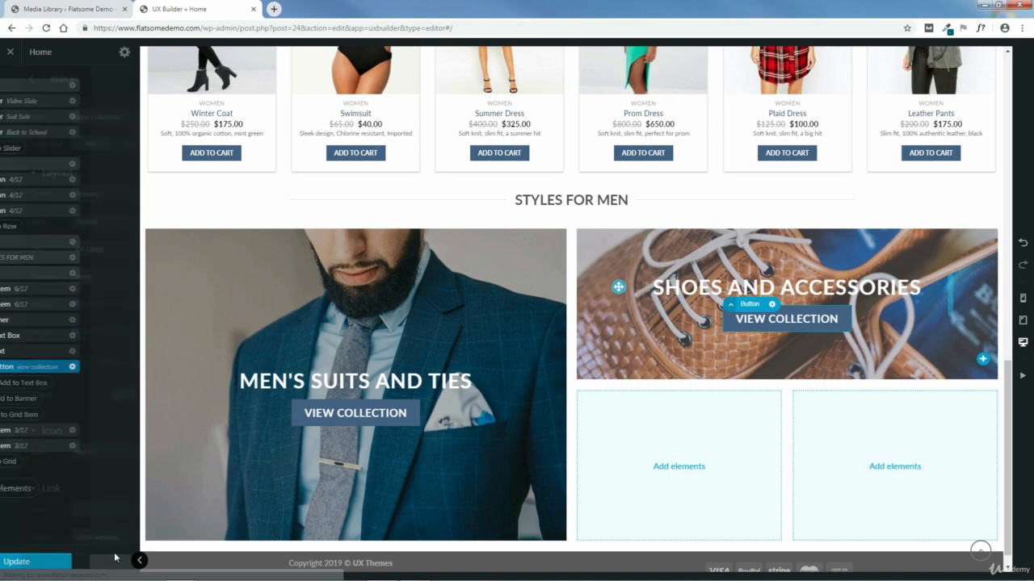
{"action": "left_click", "coordinate": [66, 562]}
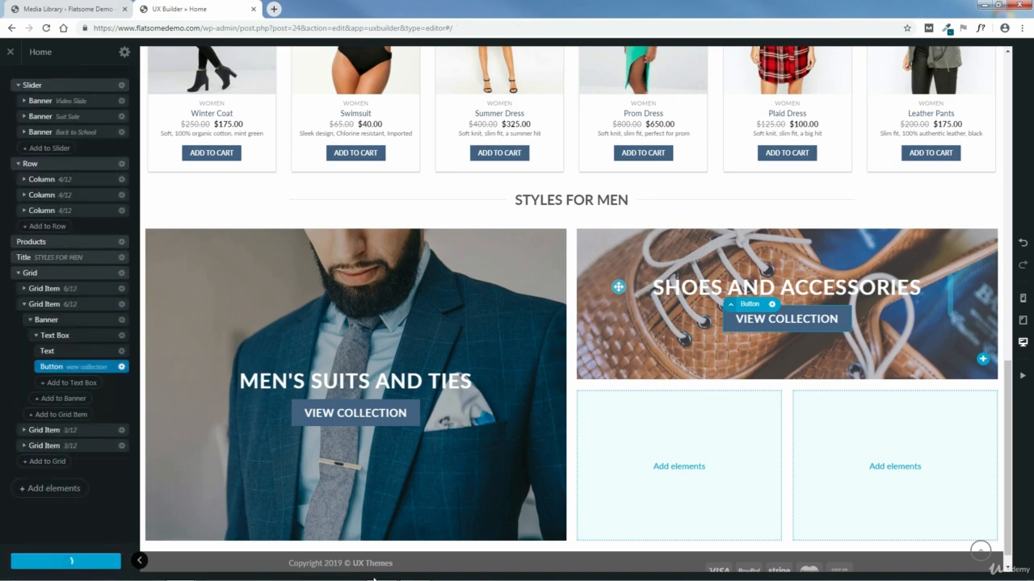
Step: Compare the shoe banner with the reference store, reduce its button size to X-Large and update the page
{"action": "left_click", "coordinate": [420, 504]}
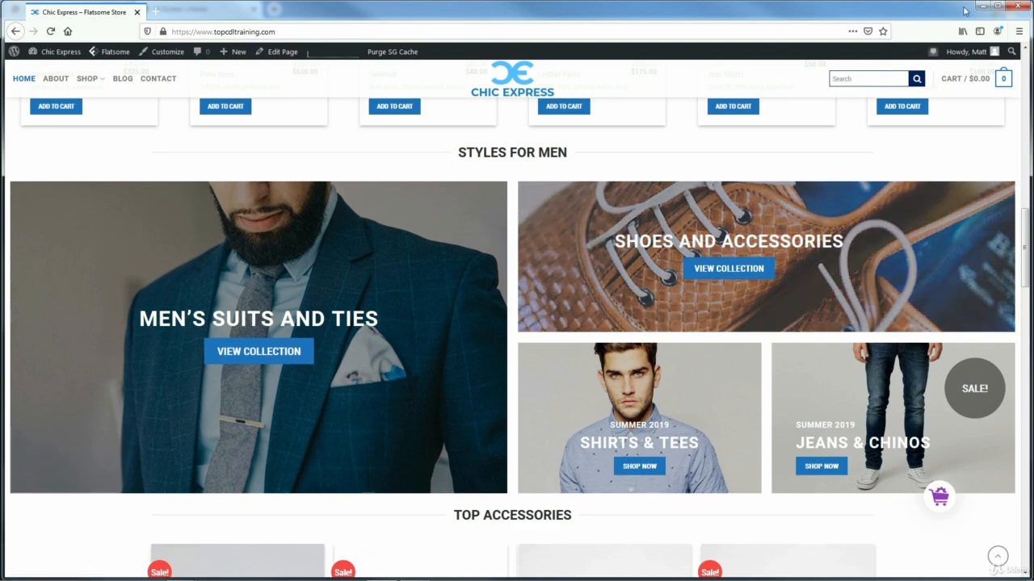
{"action": "left_click", "coordinate": [981, 7]}
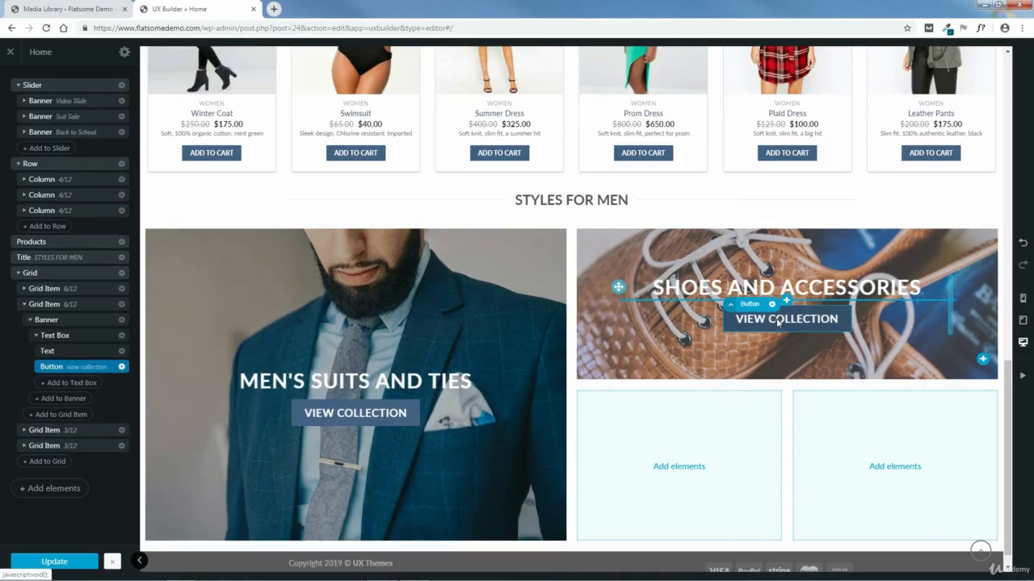
{"action": "left_click", "coordinate": [83, 368]}
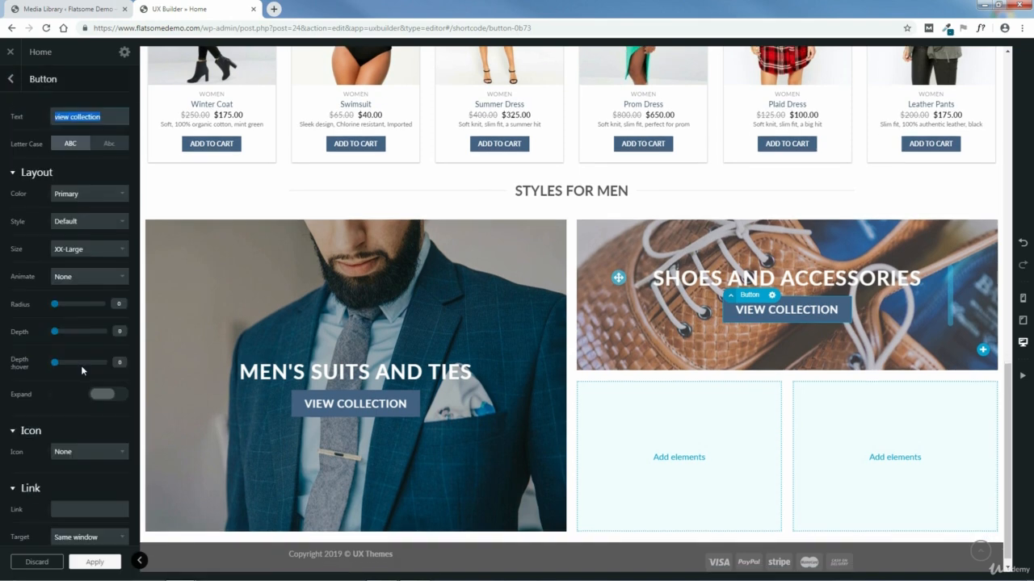
{"action": "left_click", "coordinate": [78, 251]}
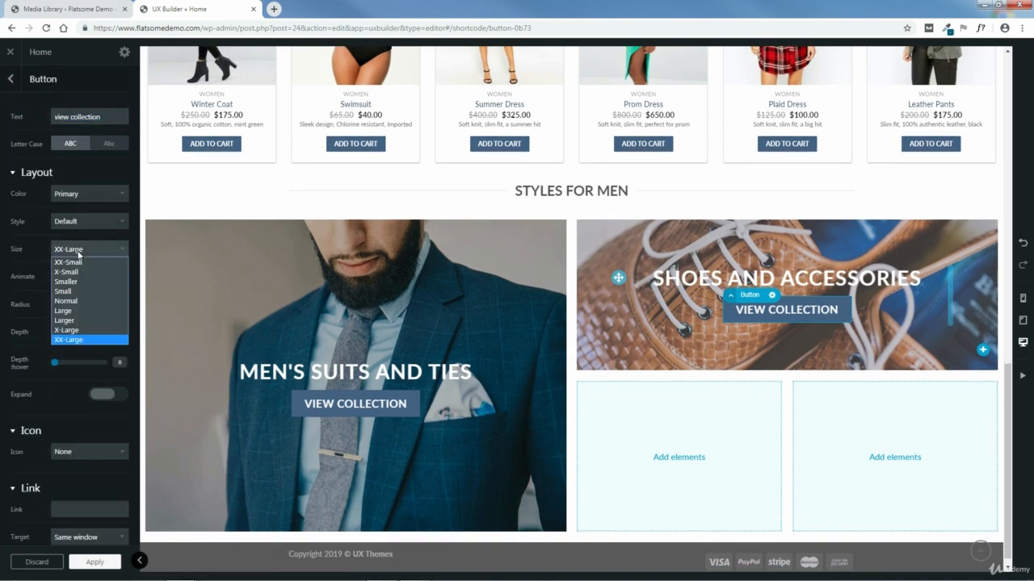
{"action": "left_click", "coordinate": [75, 330]}
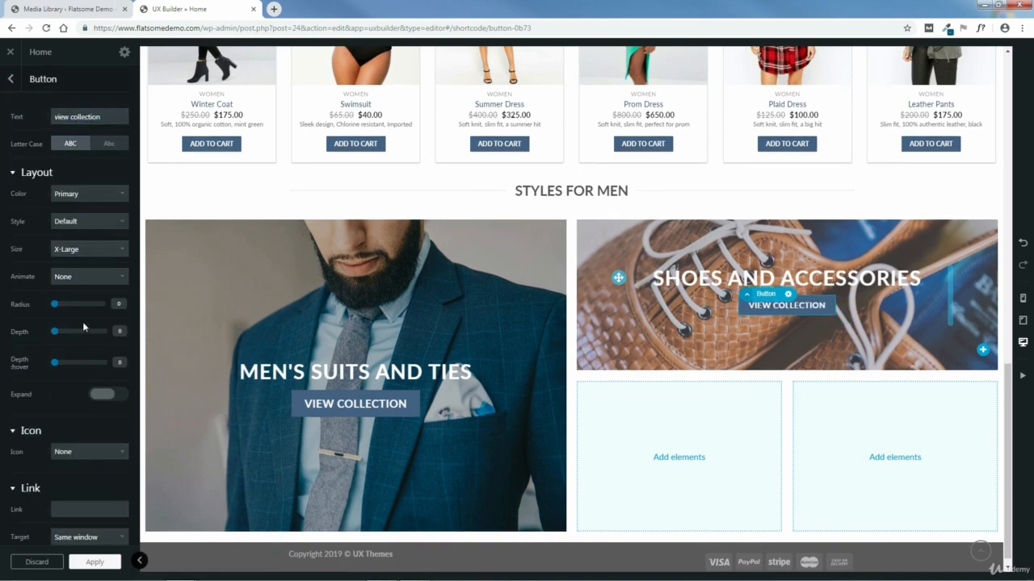
{"action": "left_click", "coordinate": [94, 563]}
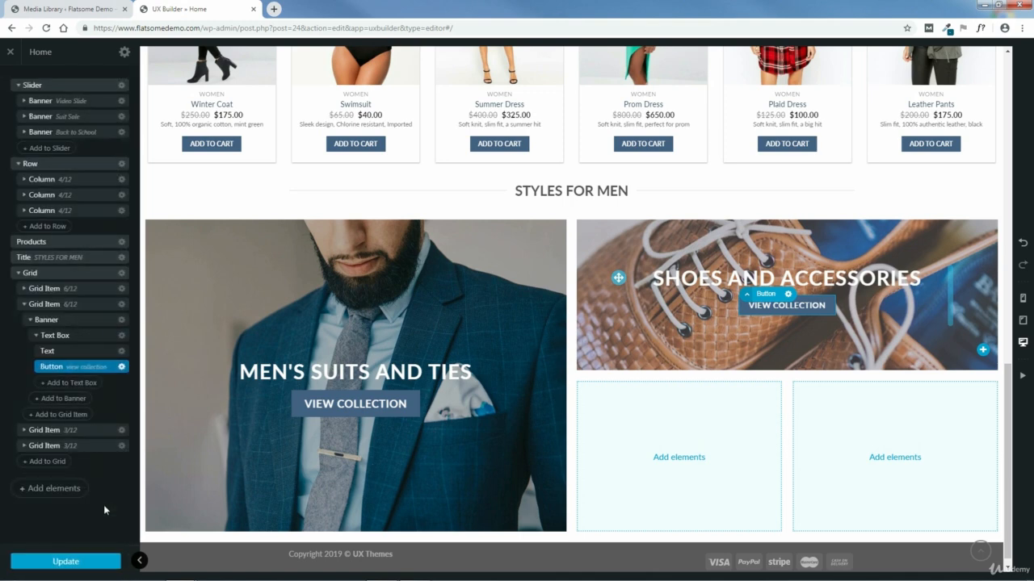
{"action": "left_click", "coordinate": [65, 564]}
Step: Add a banner with the Badge Simple preset to the first empty 3/12 grid item, checking the reference store for the layout
{"action": "left_click", "coordinate": [679, 457]}
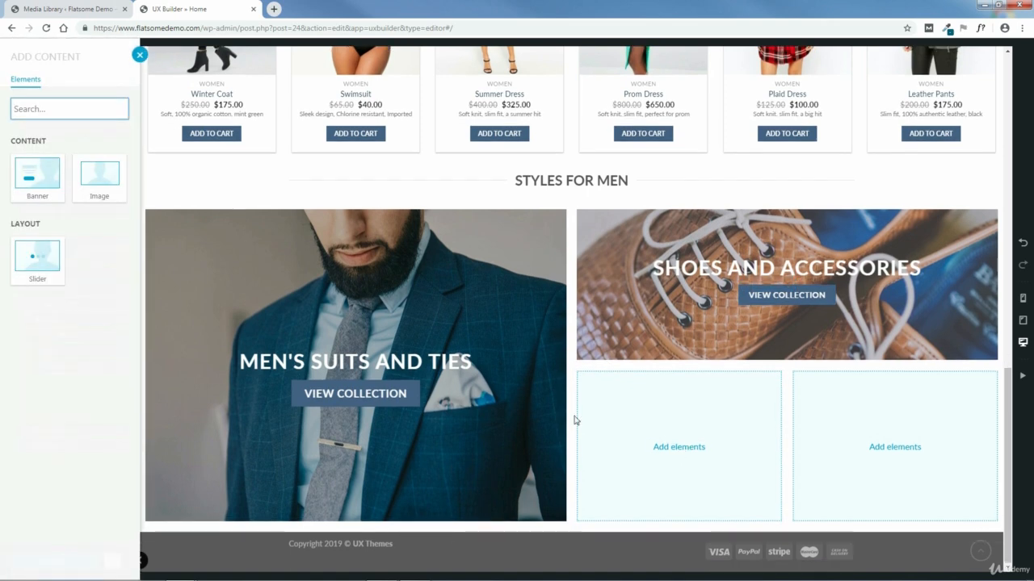
{"action": "left_click", "coordinate": [38, 180]}
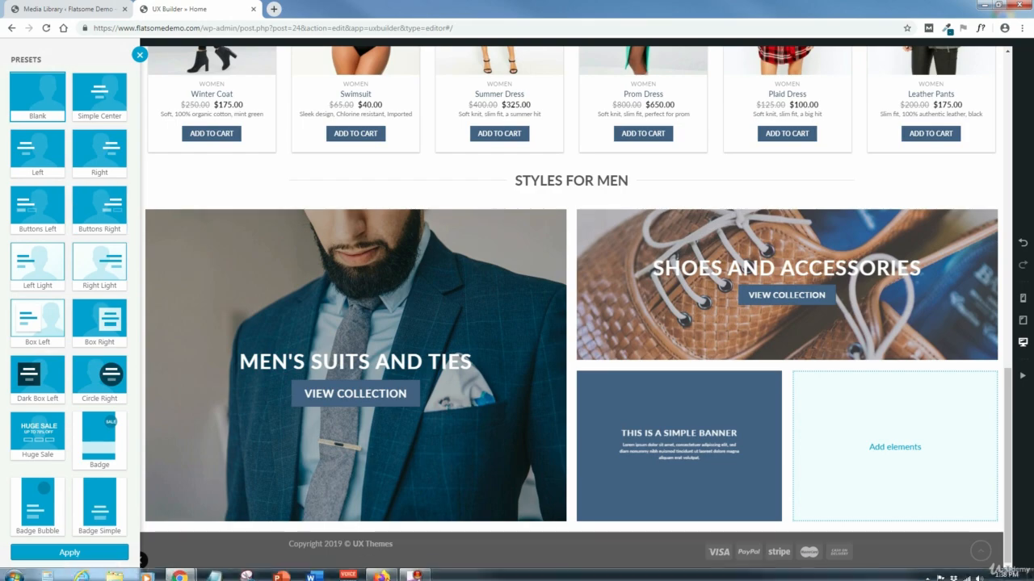
{"action": "mouse_move", "coordinate": [381, 571]}
{"action": "left_click", "coordinate": [406, 539]}
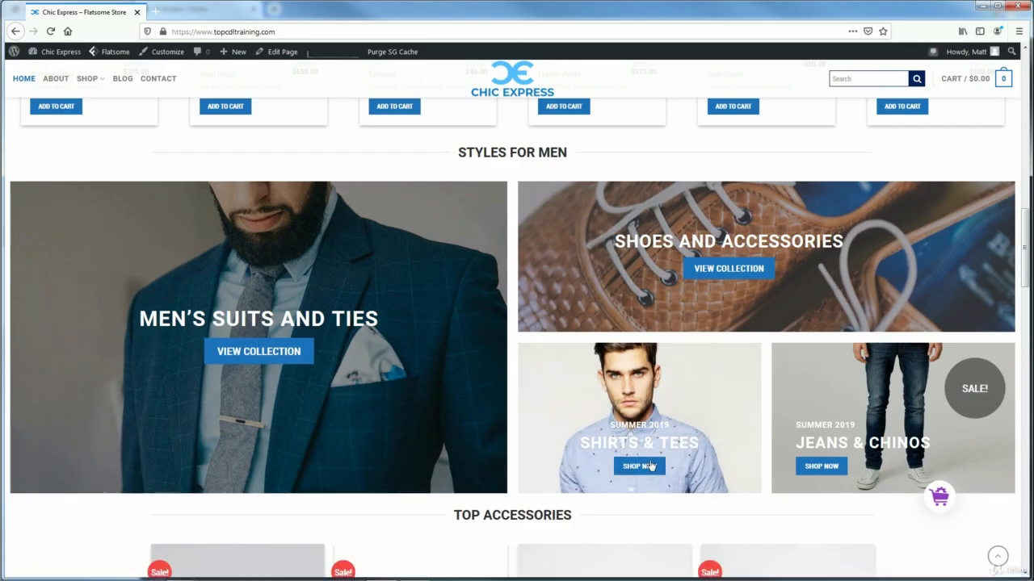
{"action": "left_click", "coordinate": [982, 7]}
{"action": "left_click", "coordinate": [105, 515]}
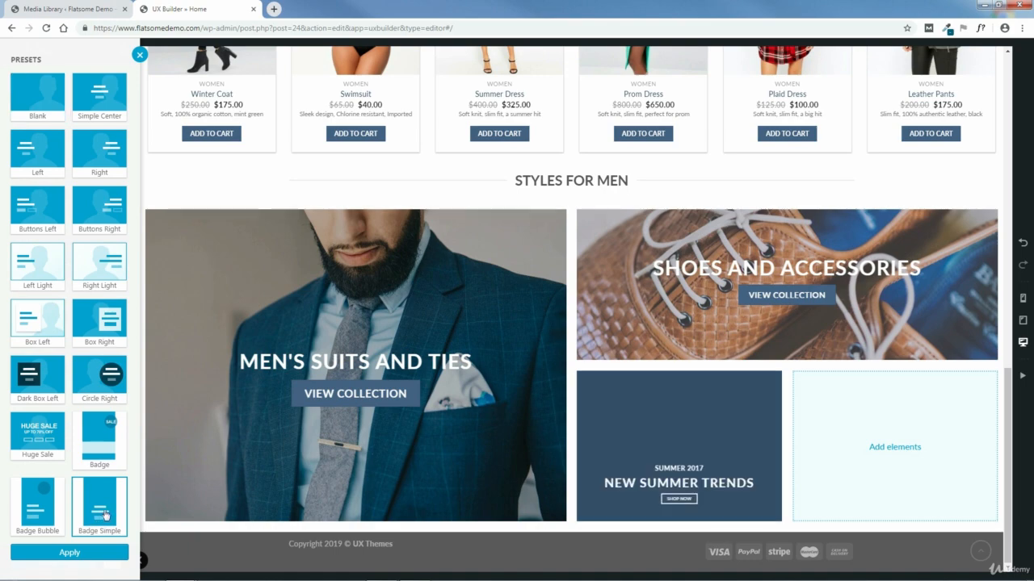
{"action": "left_click", "coordinate": [90, 545]}
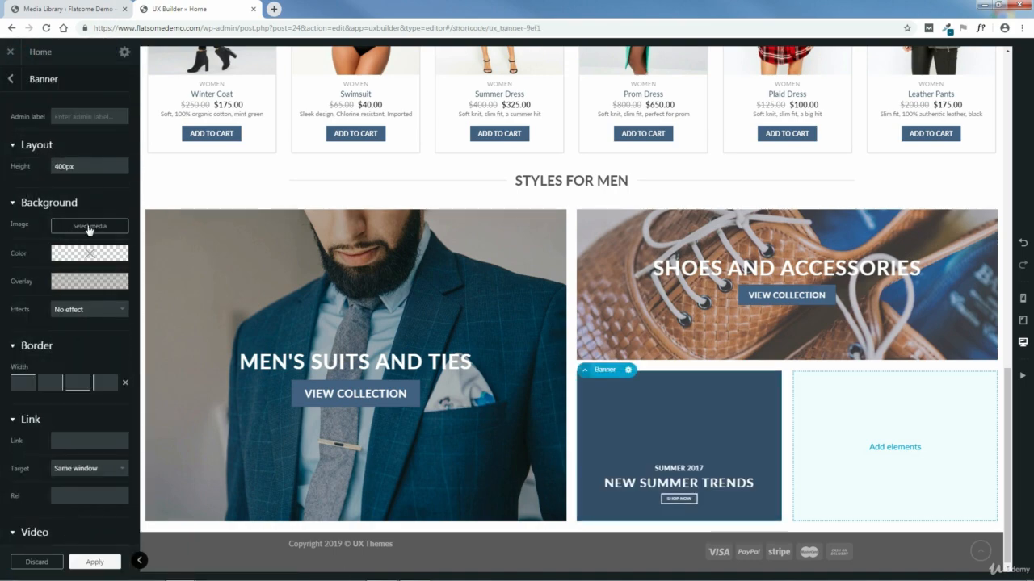
Step: Set the new banner's background to the media library photo of the man in the light blue shirt, with image position 0% 0%
{"action": "left_click", "coordinate": [89, 228]}
{"action": "left_click", "coordinate": [143, 174]}
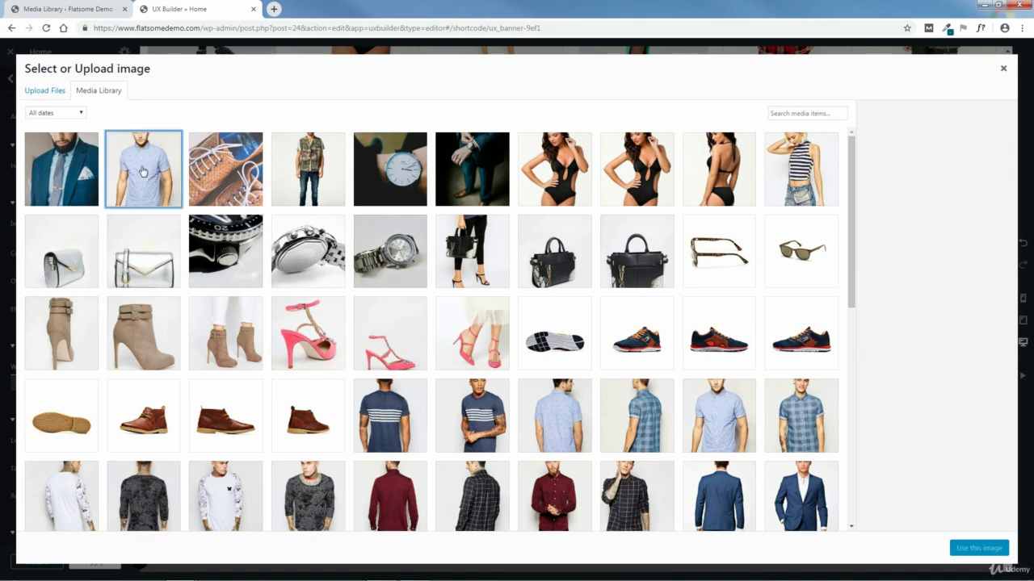
{"action": "left_click", "coordinate": [981, 549]}
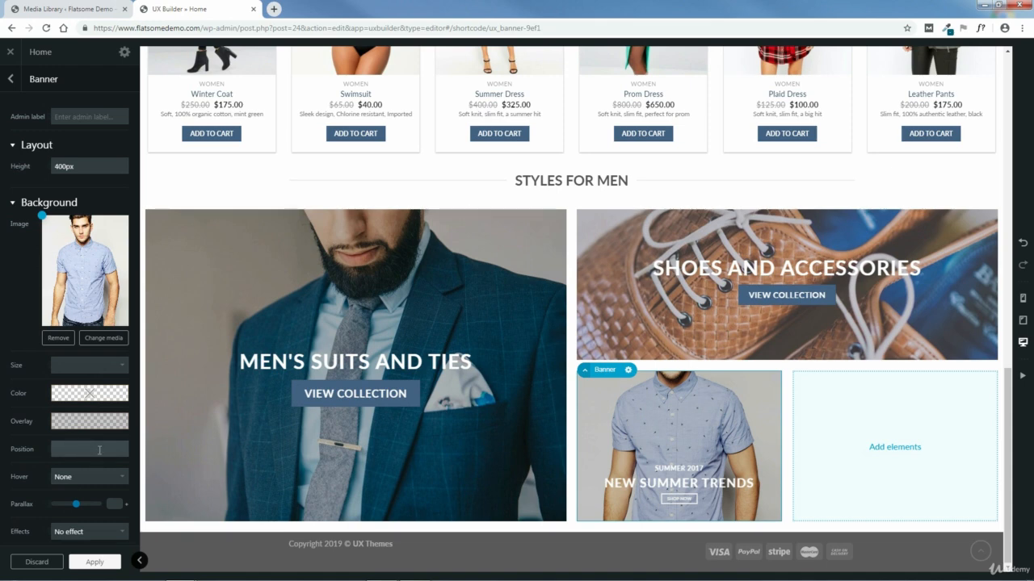
{"action": "left_click", "coordinate": [45, 218]}
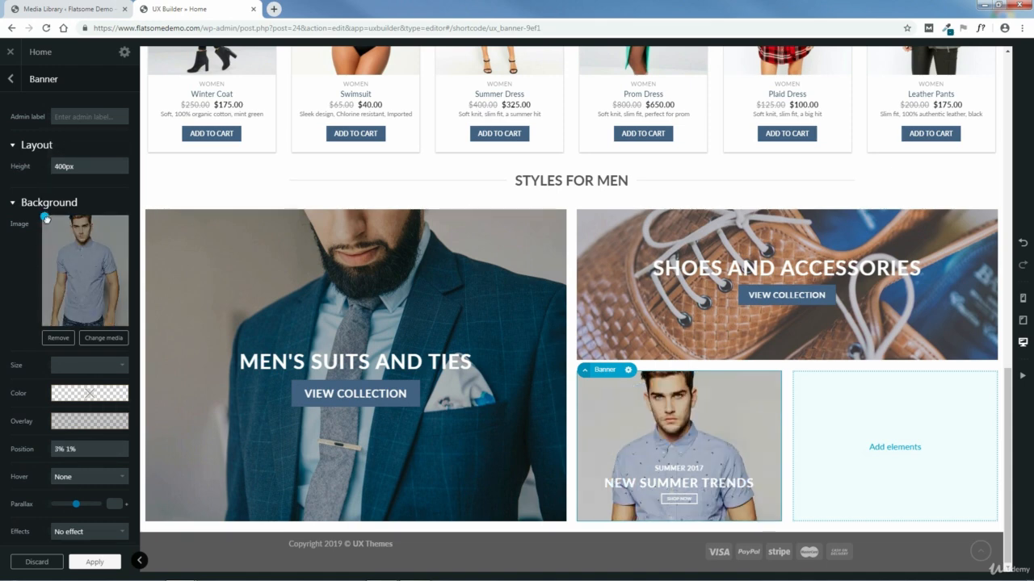
{"action": "left_click_drag", "start_coordinate": [45, 218], "coordinate": [28, 217]}
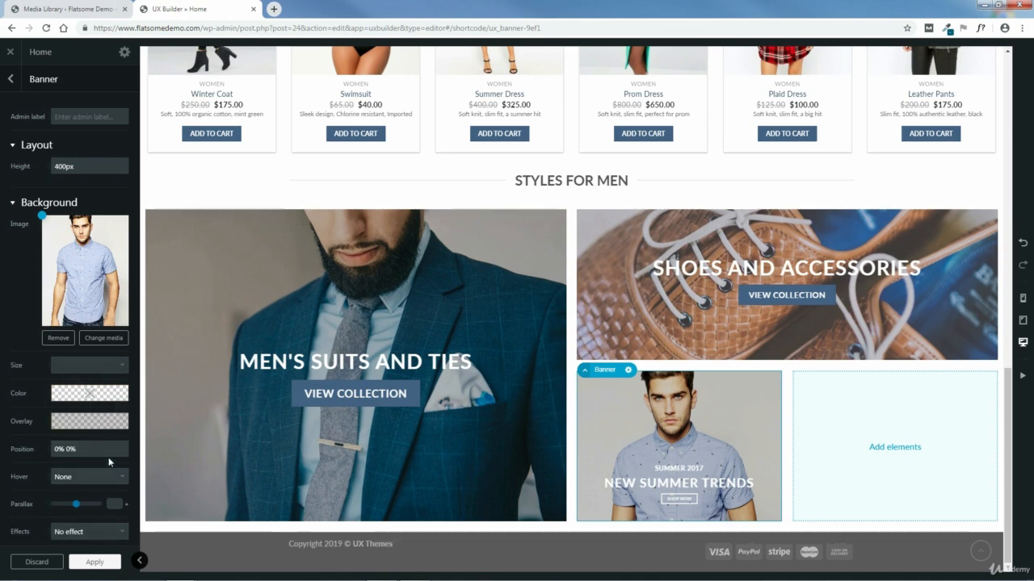
{"action": "left_click", "coordinate": [99, 397]}
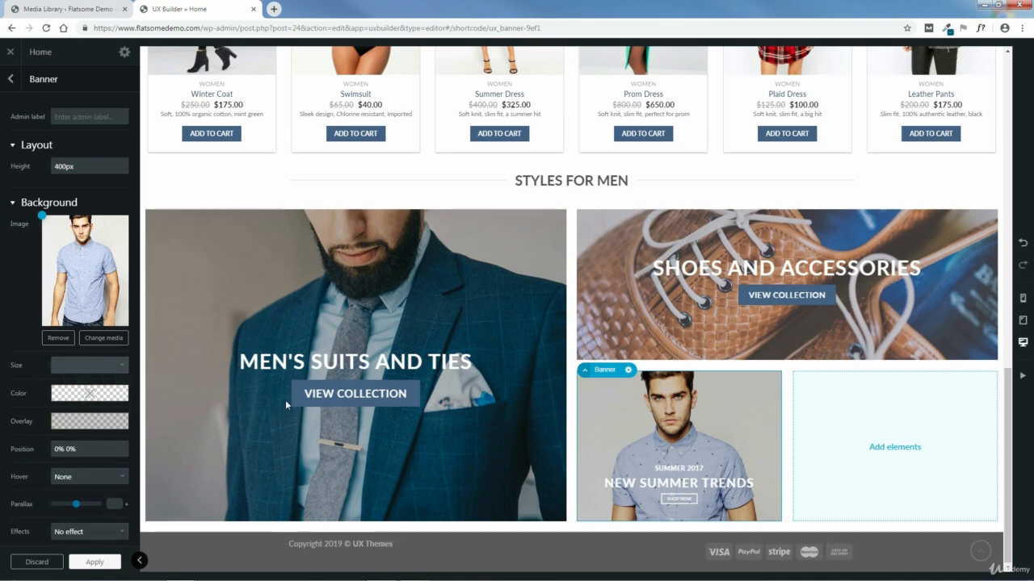
Step: Edit the new banner's text to read SUMMER 2019 above SHIRTS & TEES, checking the reference store for the wording
{"action": "left_click", "coordinate": [613, 467]}
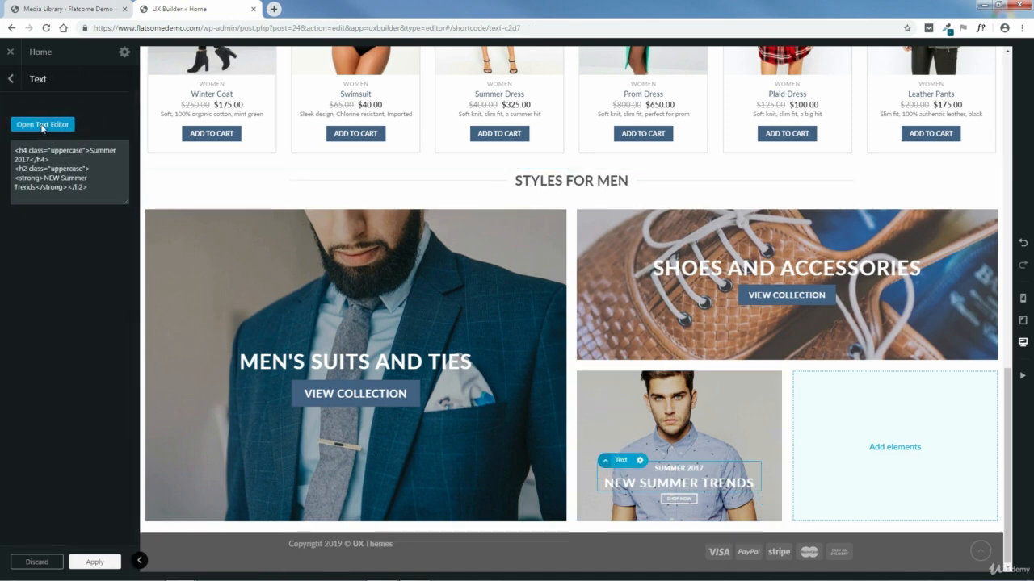
{"action": "left_click", "coordinate": [42, 126]}
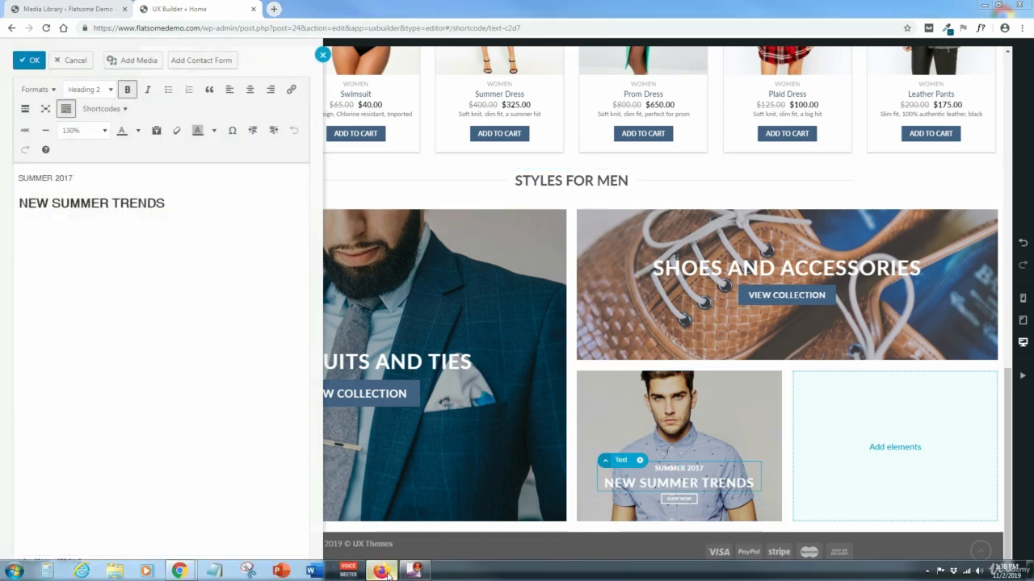
{"action": "left_click", "coordinate": [384, 572]}
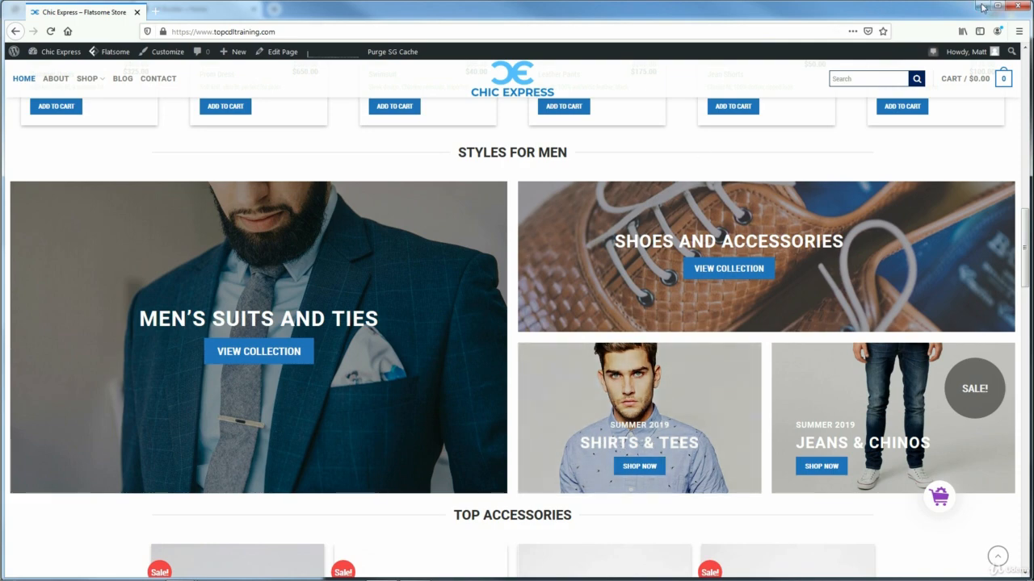
{"action": "left_click", "coordinate": [982, 7]}
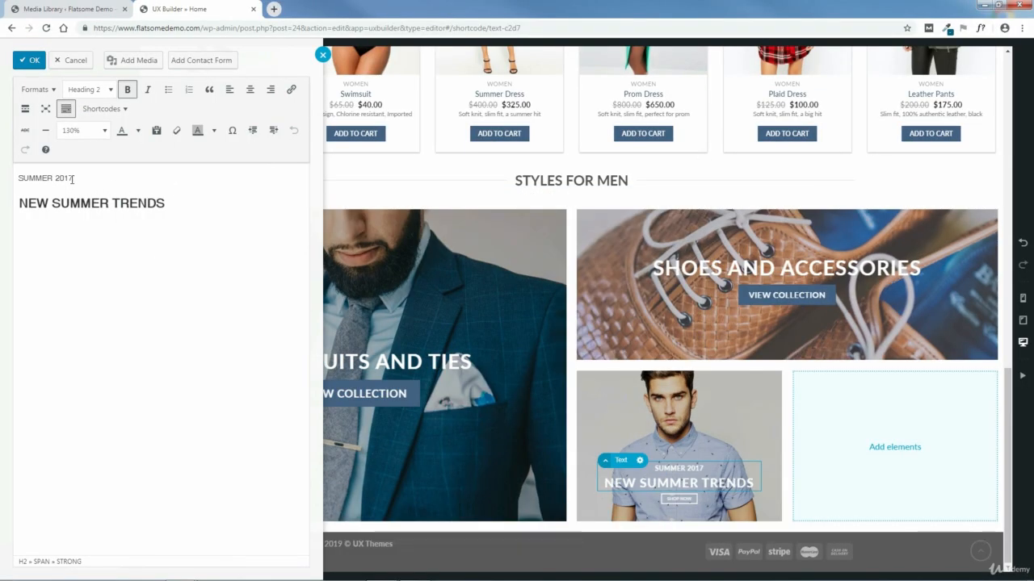
{"action": "left_click_drag", "start_coordinate": [71, 179], "coordinate": [78, 180]}
{"action": "type", "text": "9"}
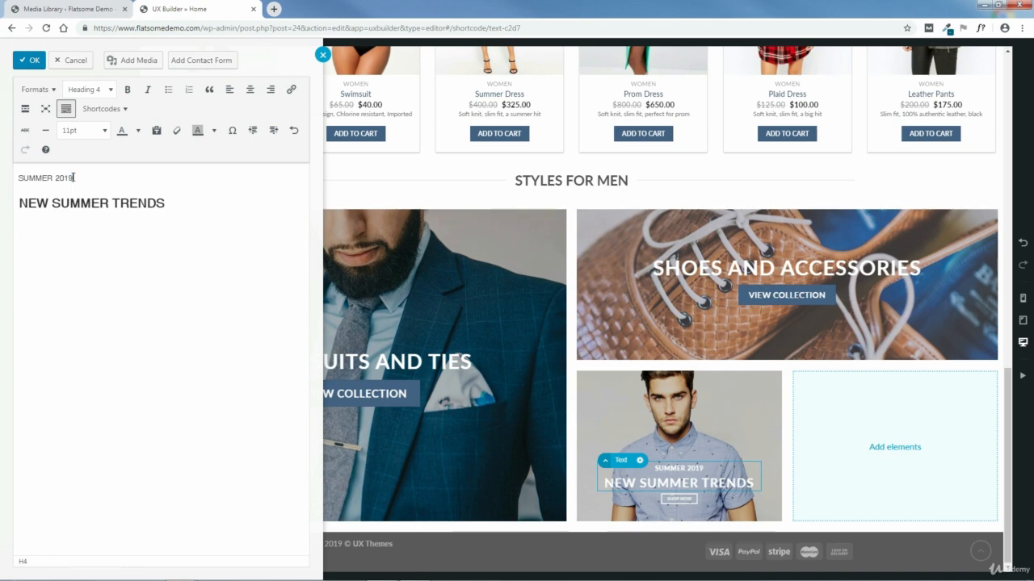
{"action": "left_click_drag", "start_coordinate": [163, 207], "coordinate": [28, 205]}
{"action": "type", "text": "S"}
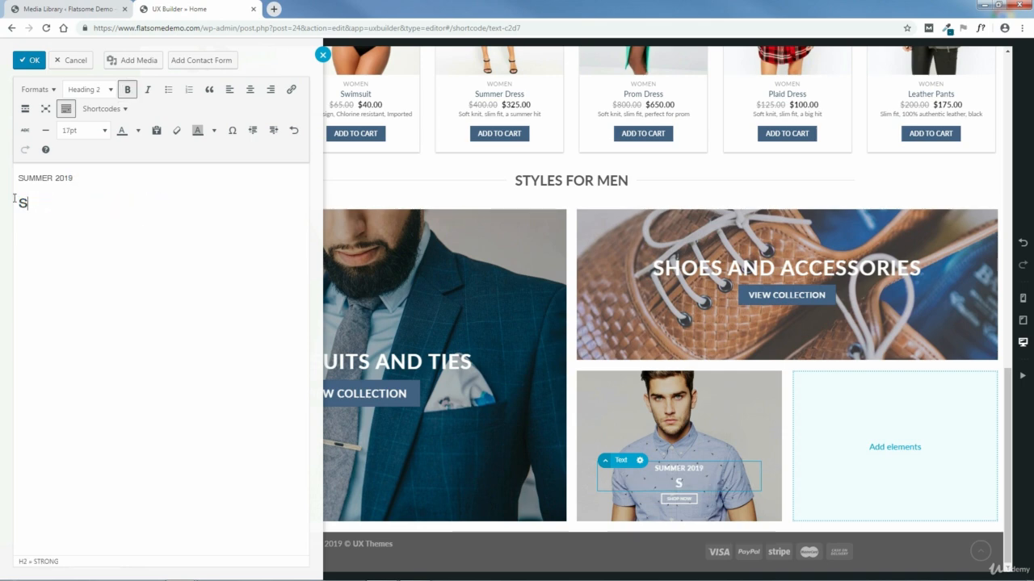
{"action": "type", "text": "HIRTS "}
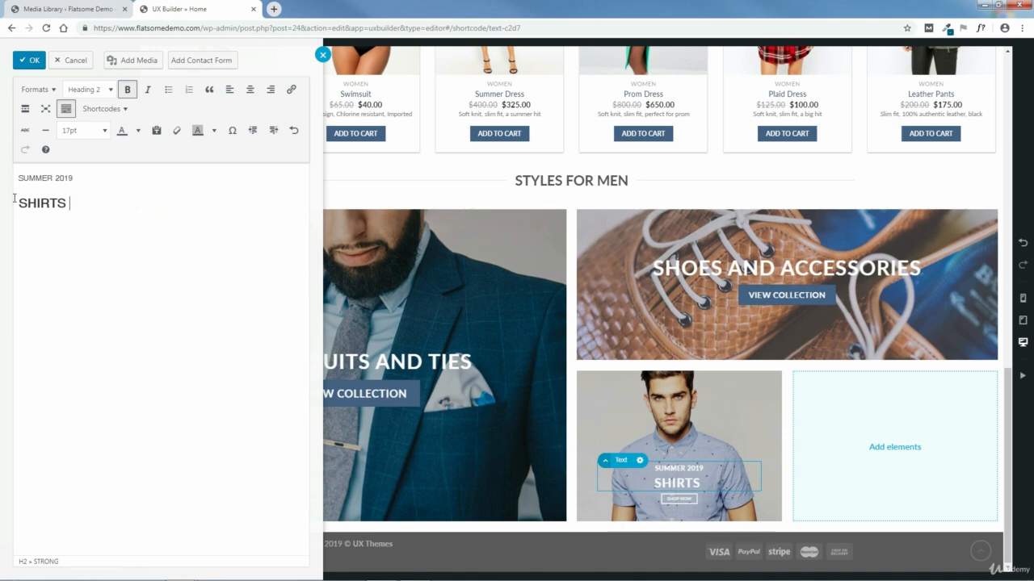
{"action": "type", "text": "& TEES"}
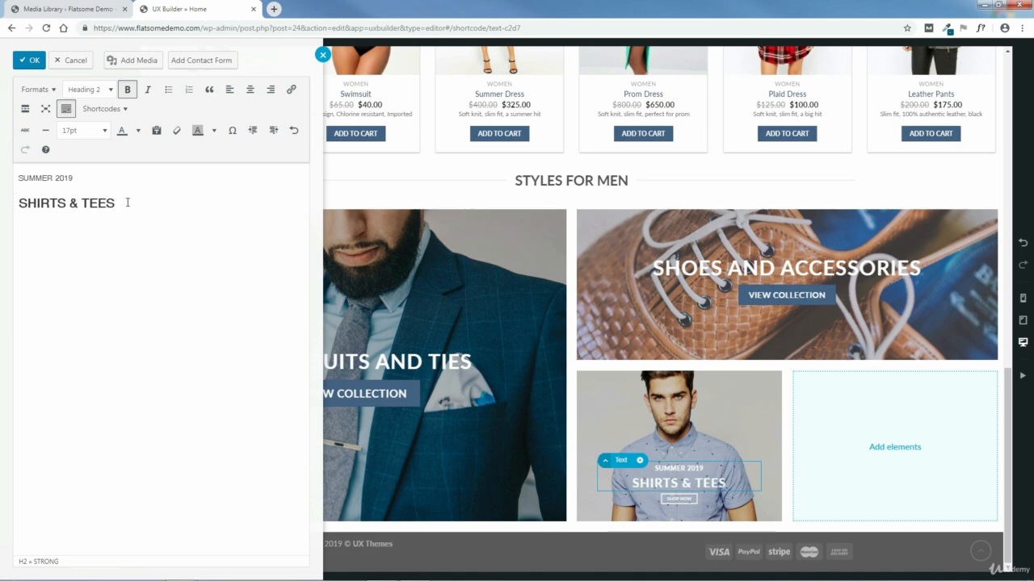
Step: Set the SHIRTS & TEES heading's font size to 130% and compare it with the reference store's banner
{"action": "left_click_drag", "start_coordinate": [128, 203], "coordinate": [18, 203]}
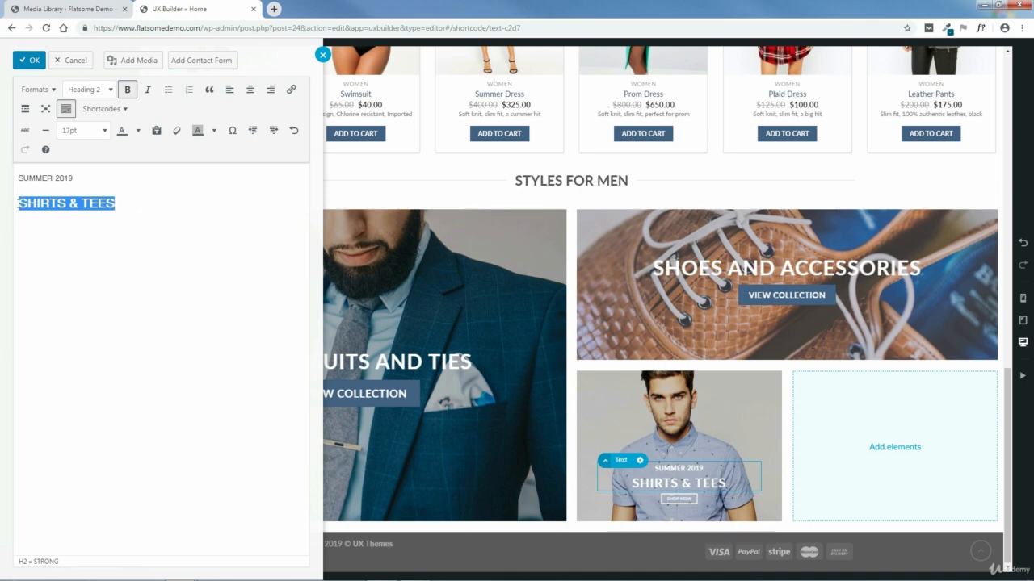
{"action": "left_click", "coordinate": [84, 130]}
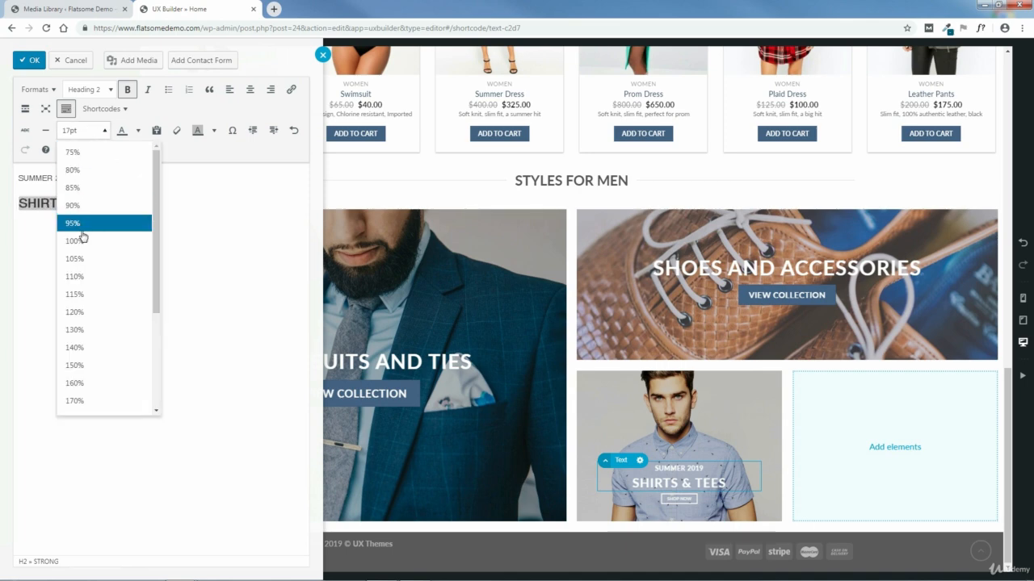
{"action": "left_click", "coordinate": [77, 311]}
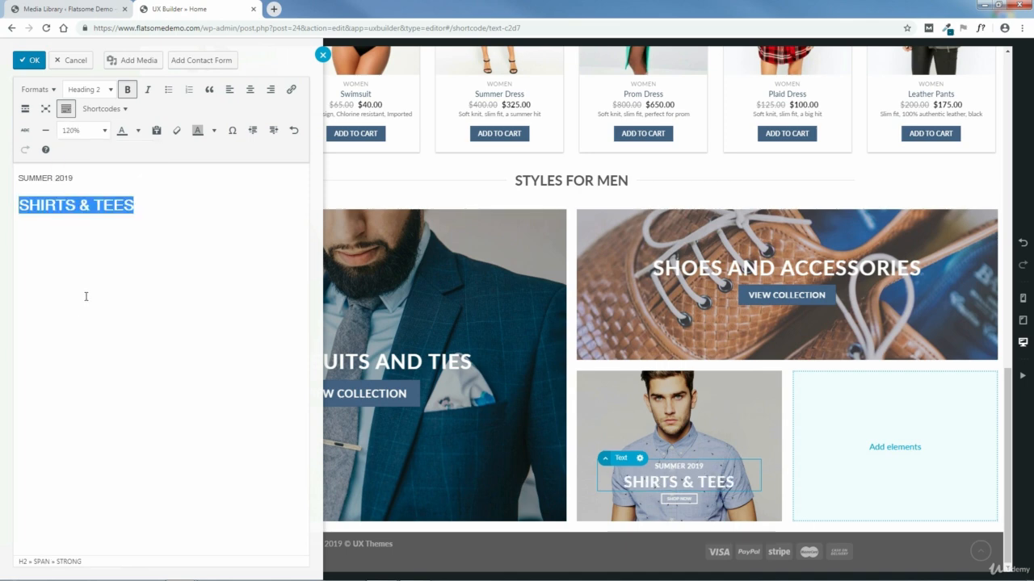
{"action": "left_click", "coordinate": [81, 130]}
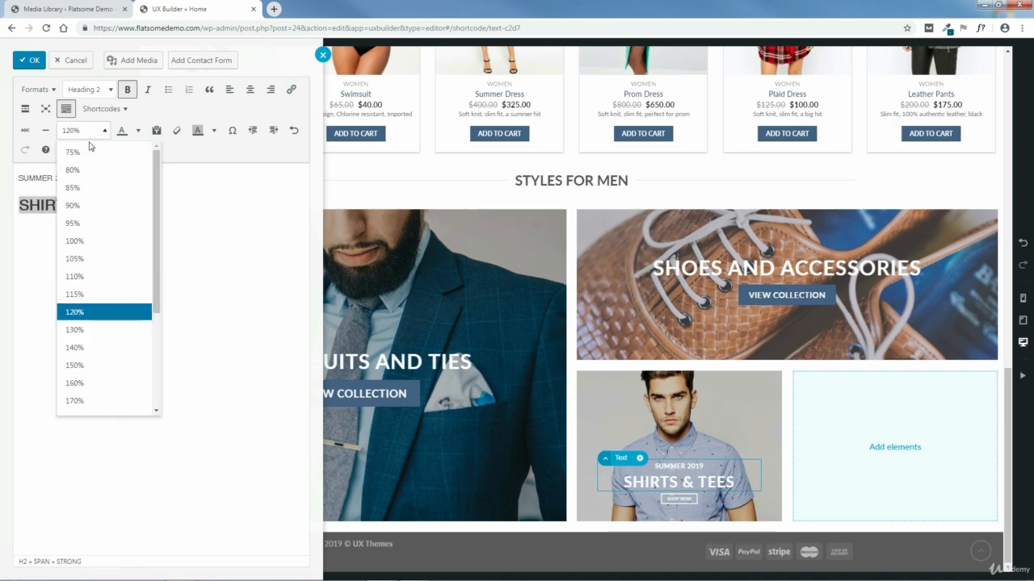
{"action": "left_click", "coordinate": [75, 330]}
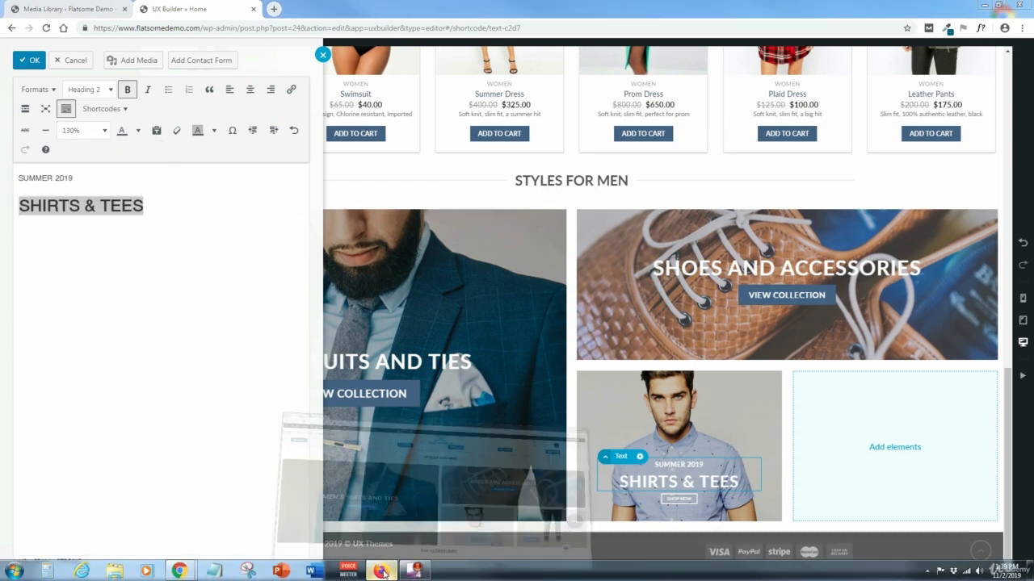
{"action": "left_click", "coordinate": [382, 570]}
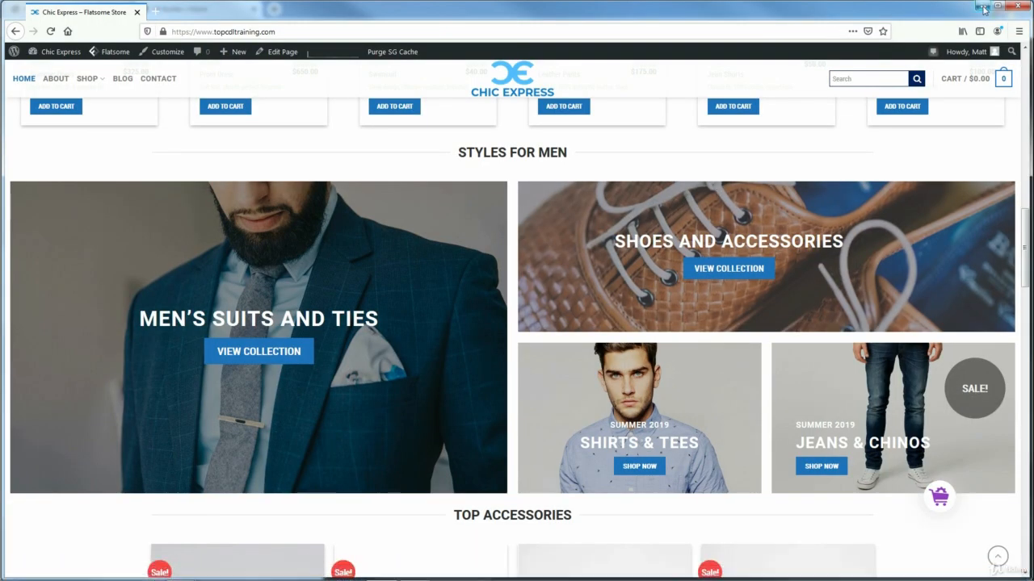
{"action": "left_click", "coordinate": [980, 7]}
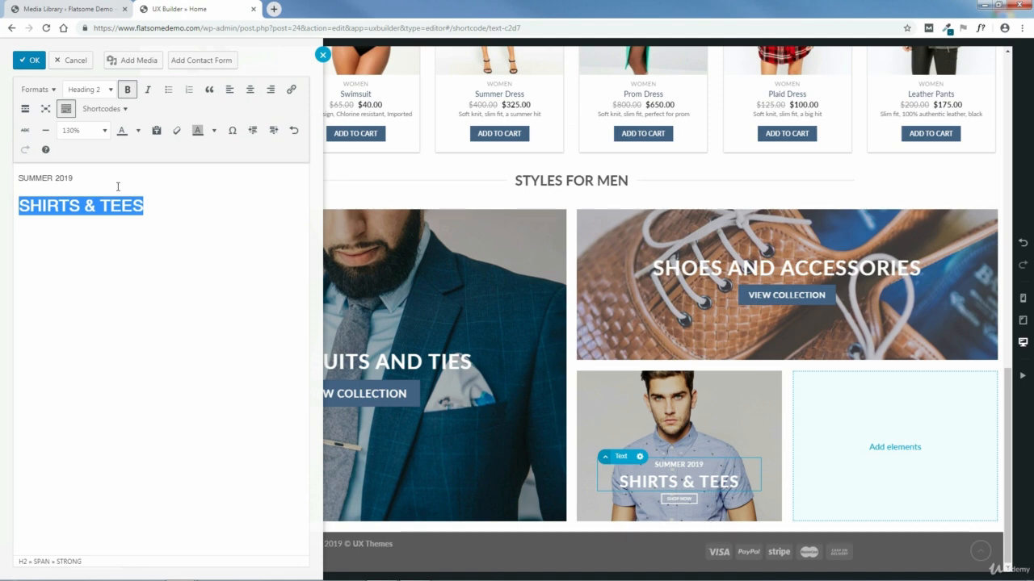
Step: Set the SUMMER 2019 line's font size to 120%, compare it with the reference store and apply the text changes
{"action": "left_click_drag", "start_coordinate": [76, 178], "coordinate": [21, 178]}
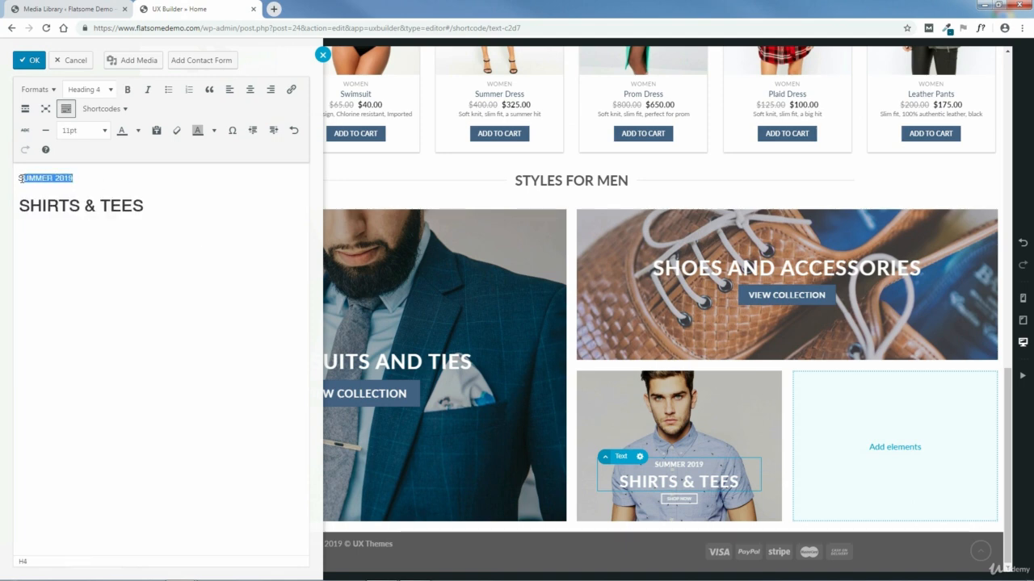
{"action": "left_click", "coordinate": [90, 131]}
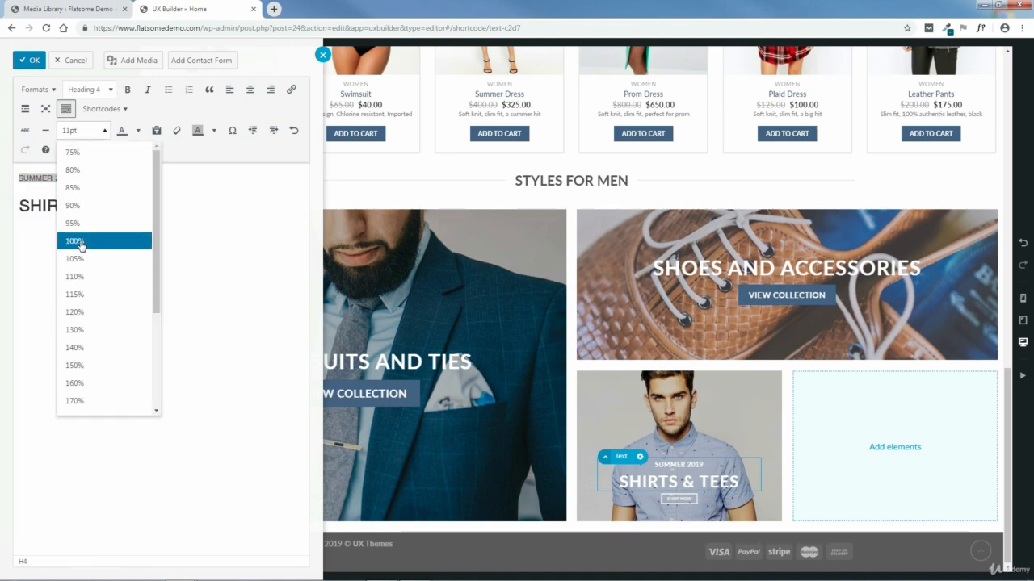
{"action": "left_click", "coordinate": [76, 241]}
{"action": "left_click", "coordinate": [89, 131]}
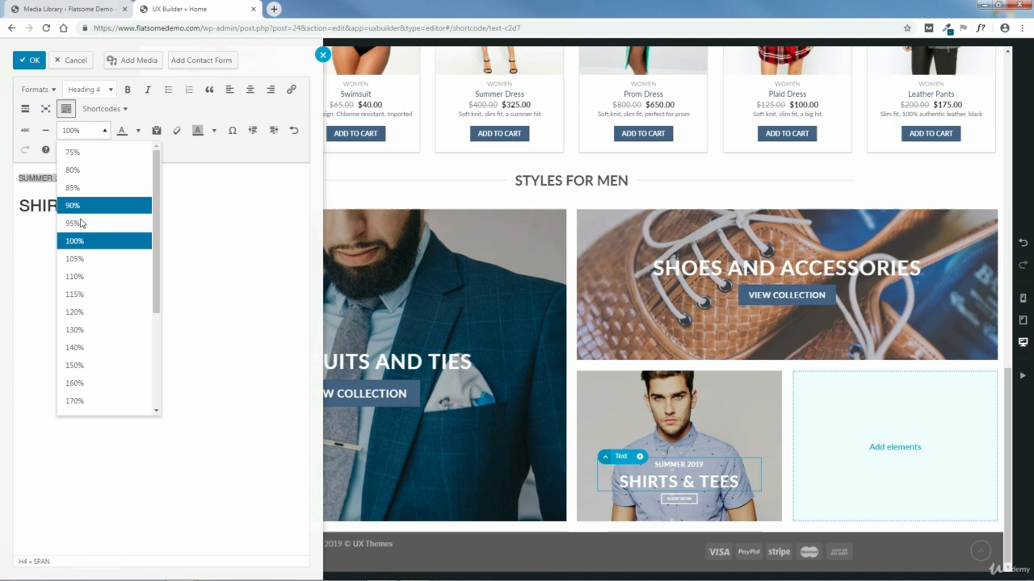
{"action": "left_click", "coordinate": [81, 276]}
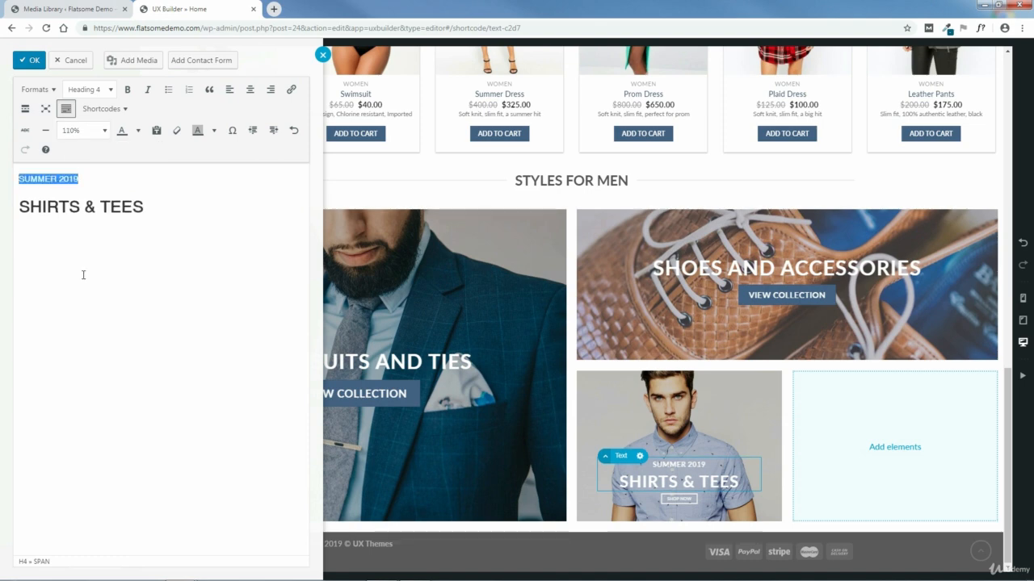
{"action": "left_click", "coordinate": [84, 131]}
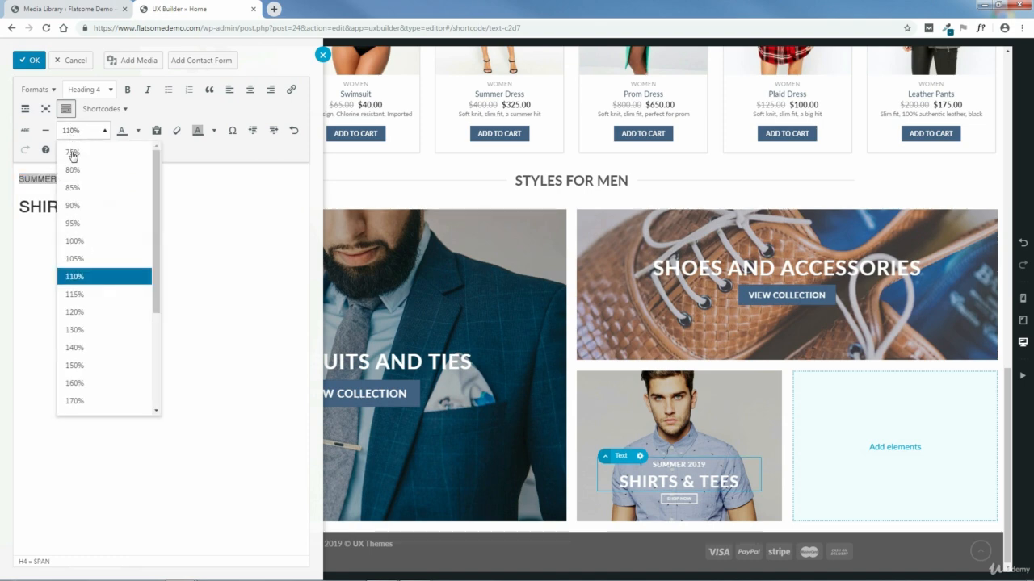
{"action": "left_click", "coordinate": [74, 312]}
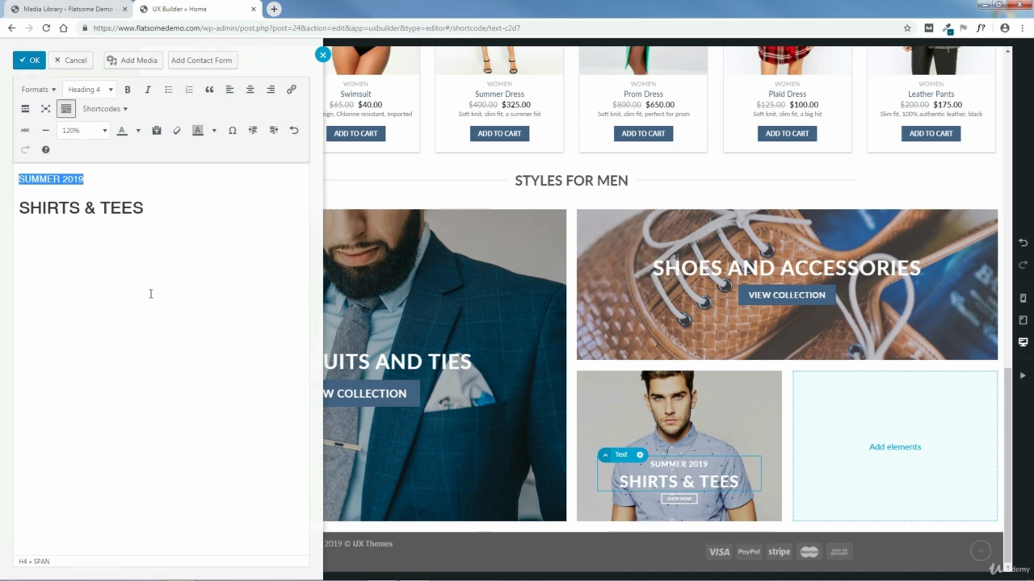
{"action": "left_click", "coordinate": [380, 571]}
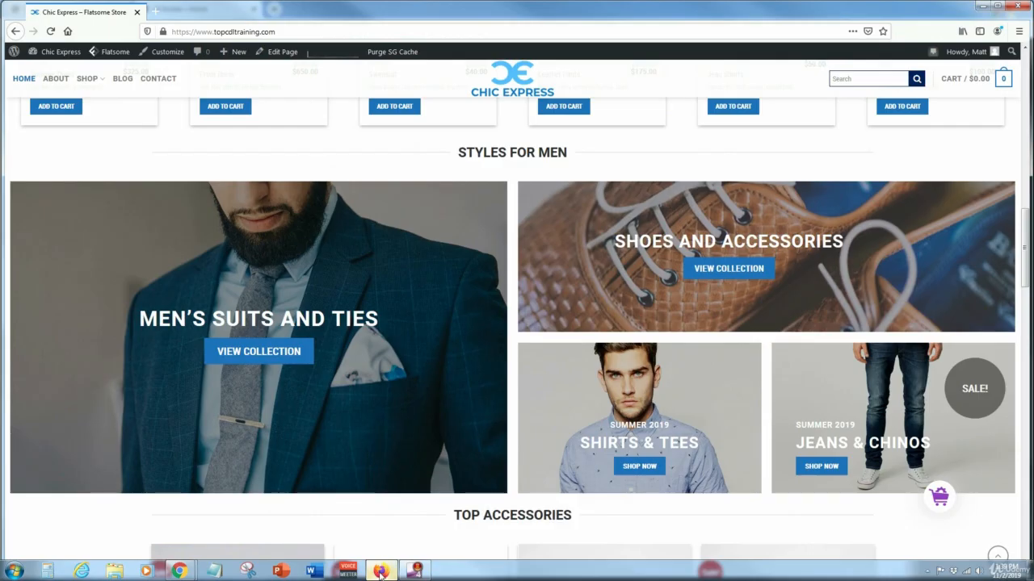
{"action": "left_click", "coordinate": [982, 6]}
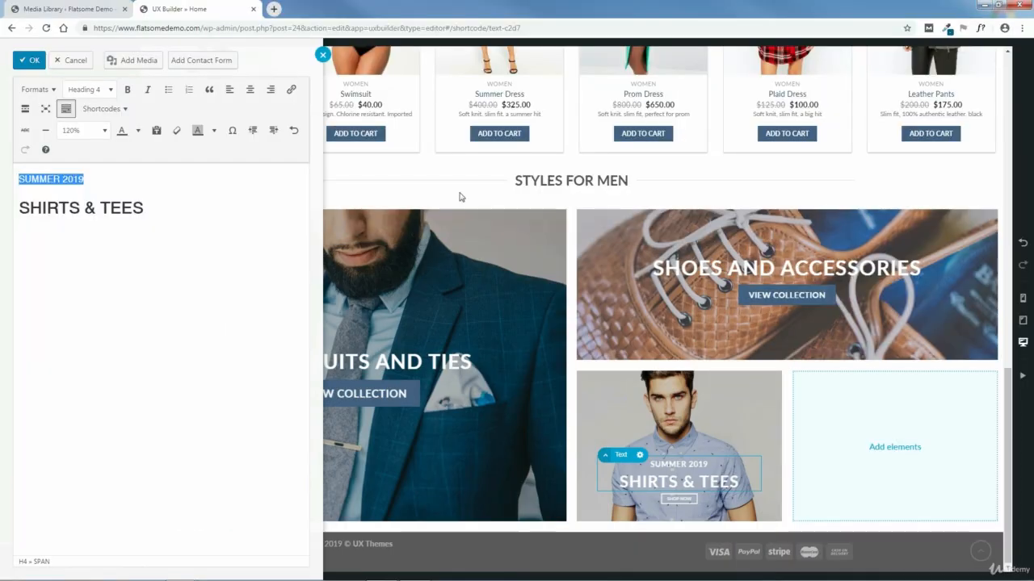
{"action": "left_click", "coordinate": [25, 59]}
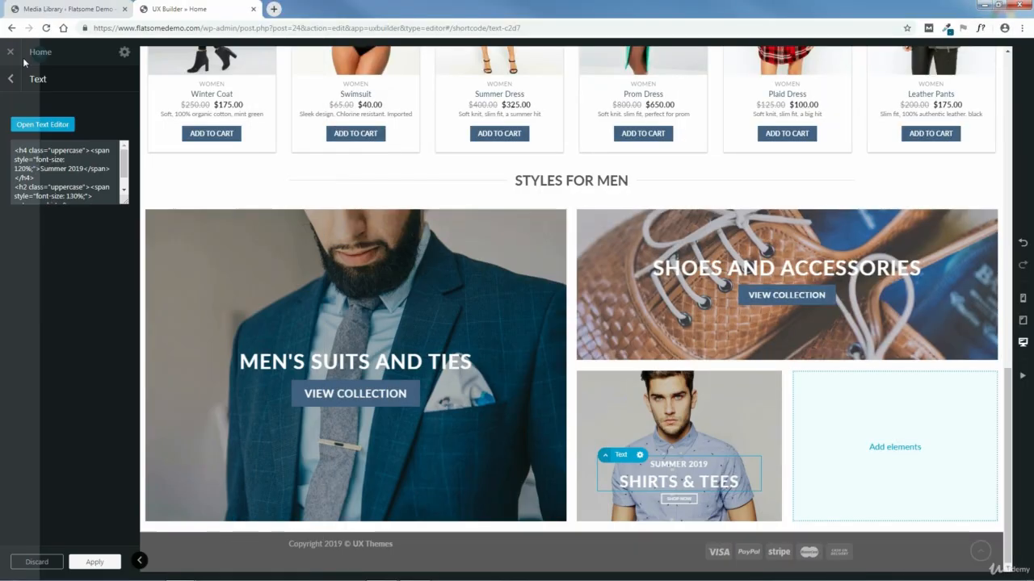
{"action": "left_click", "coordinate": [92, 562]}
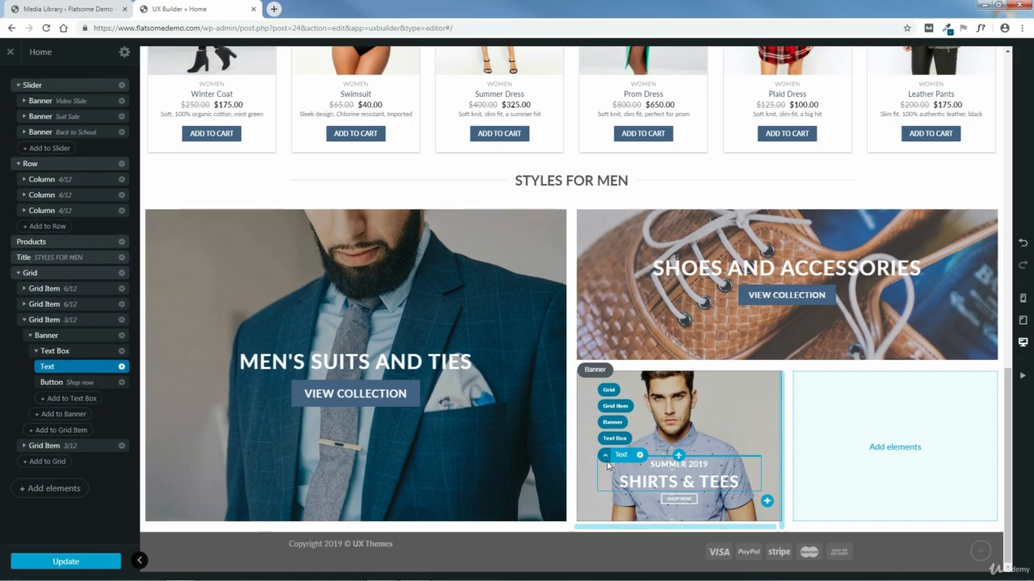
Step: Set the SHIRTS & TEES banner's Shop now button to the Primary color and Default style, using the reference store's button as a guide
{"action": "left_click", "coordinate": [381, 571]}
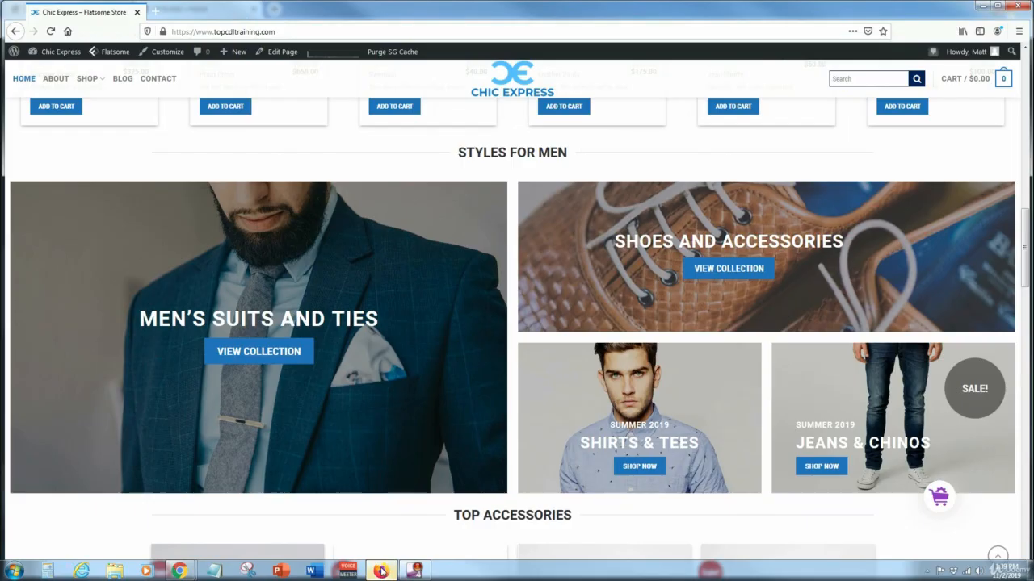
{"action": "left_click", "coordinate": [982, 5]}
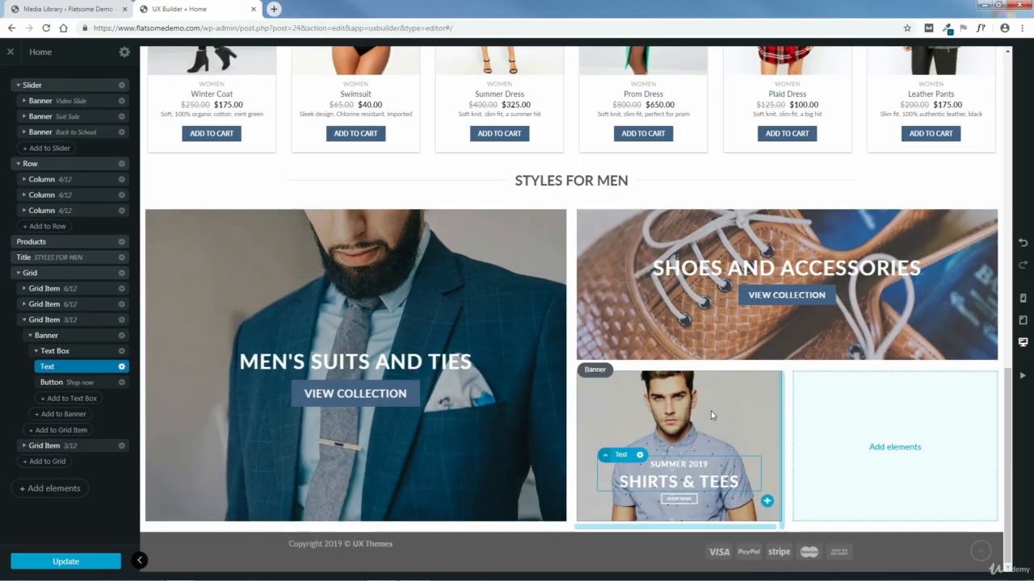
{"action": "left_click", "coordinate": [676, 499]}
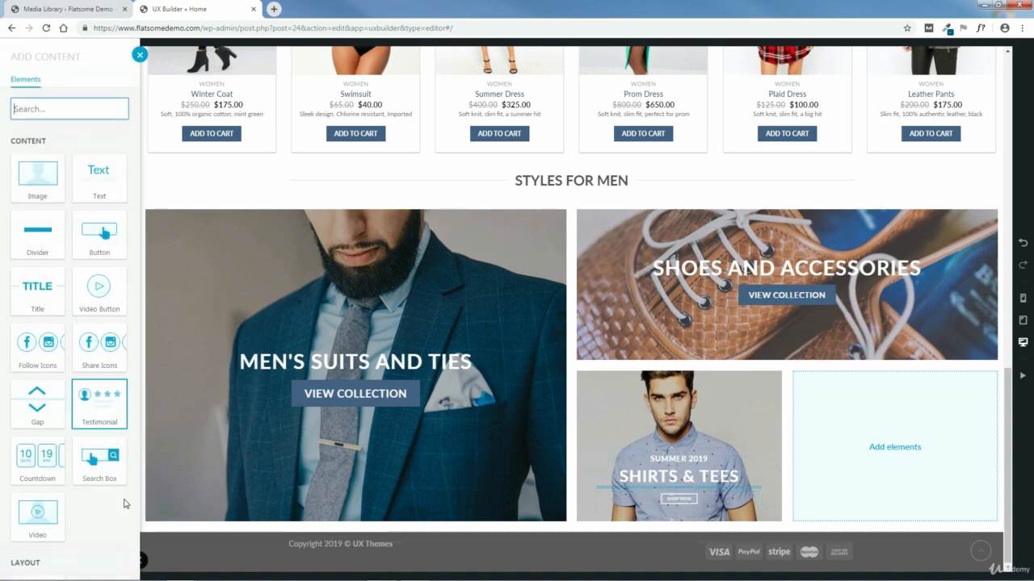
{"action": "left_click", "coordinate": [139, 55]}
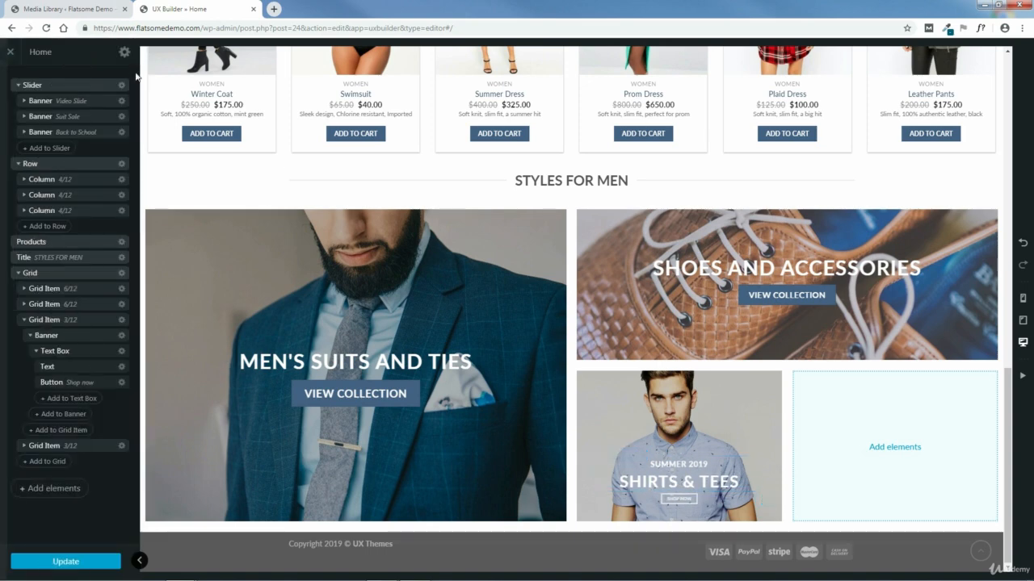
{"action": "left_click", "coordinate": [84, 384]}
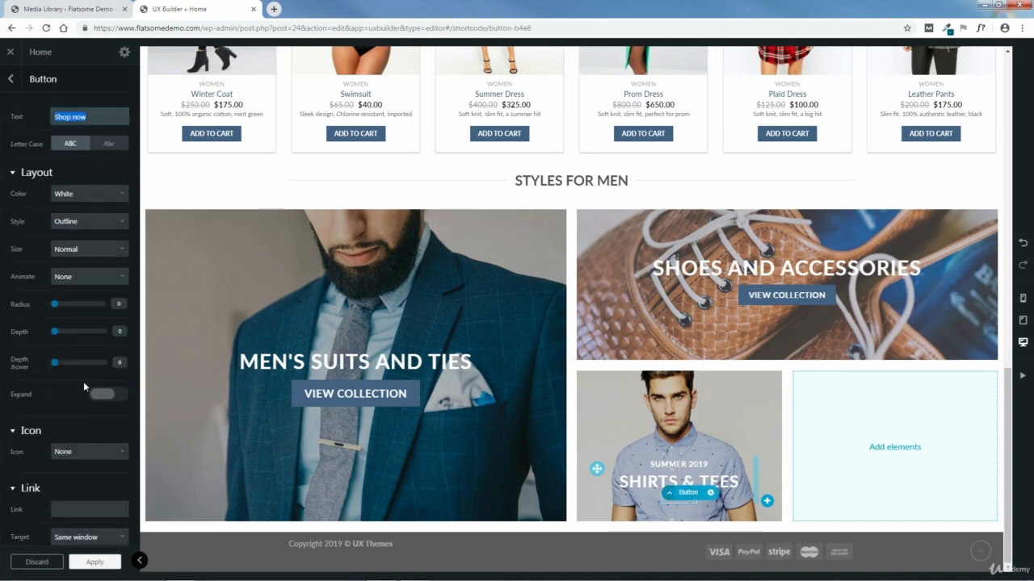
{"action": "left_click", "coordinate": [382, 572]}
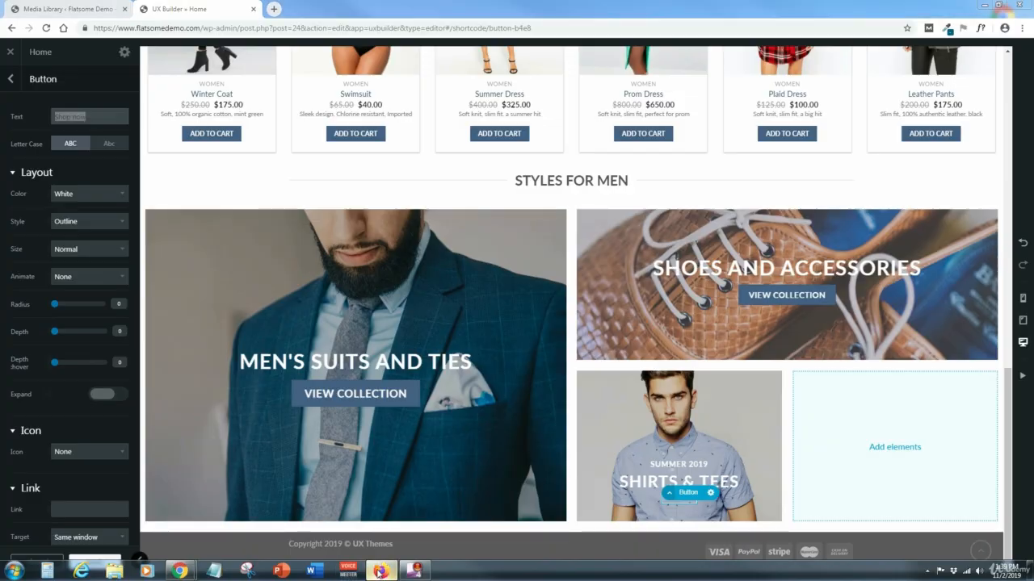
{"action": "left_click", "coordinate": [463, 528]}
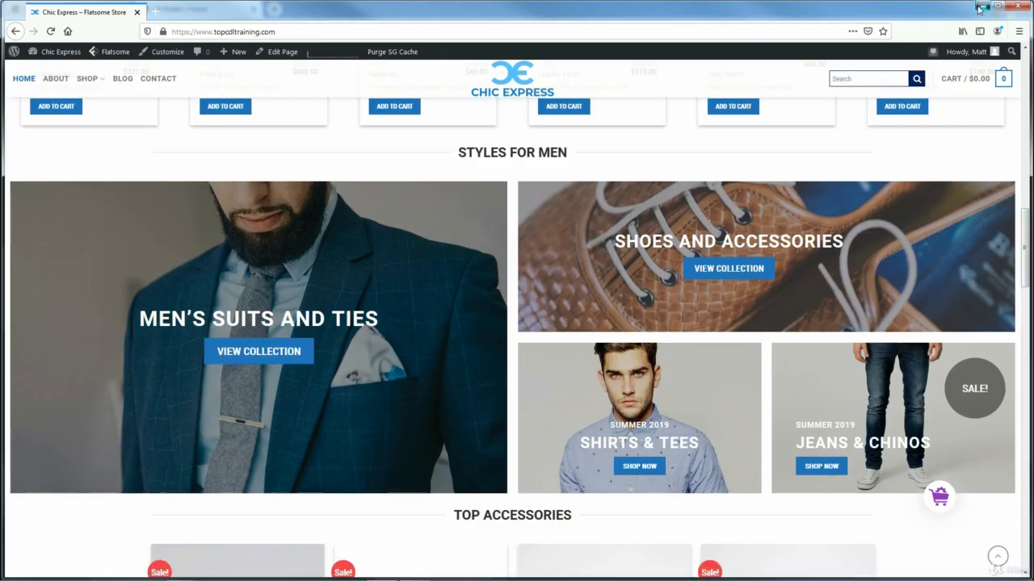
{"action": "left_click", "coordinate": [983, 6]}
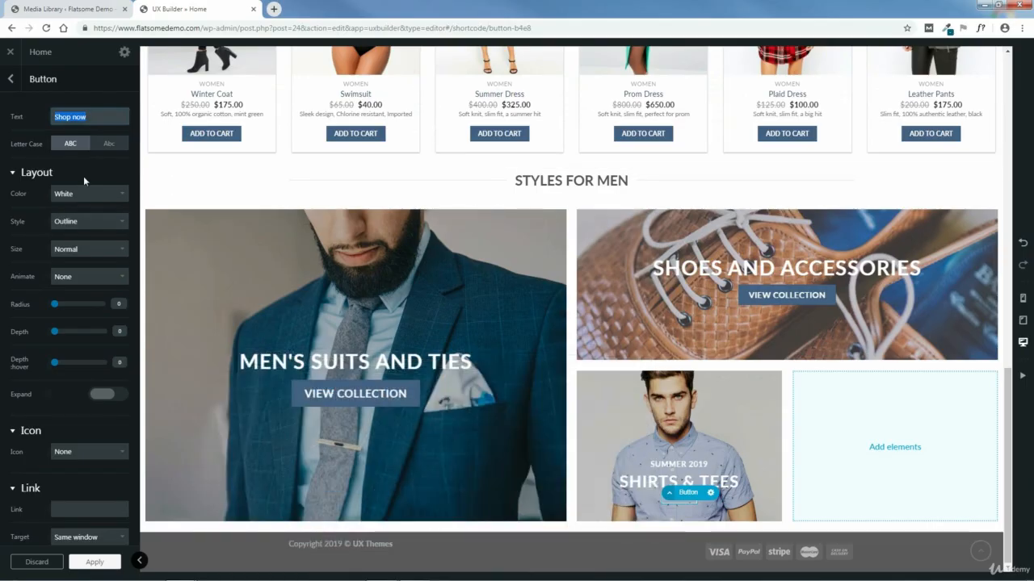
{"action": "left_click", "coordinate": [91, 193]}
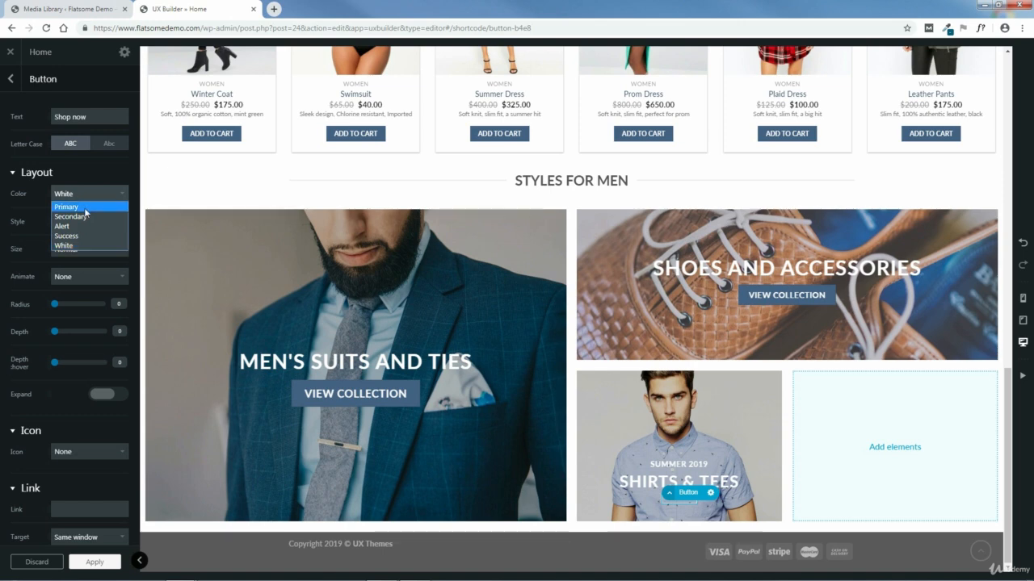
{"action": "left_click", "coordinate": [88, 208]}
{"action": "left_click", "coordinate": [84, 223]}
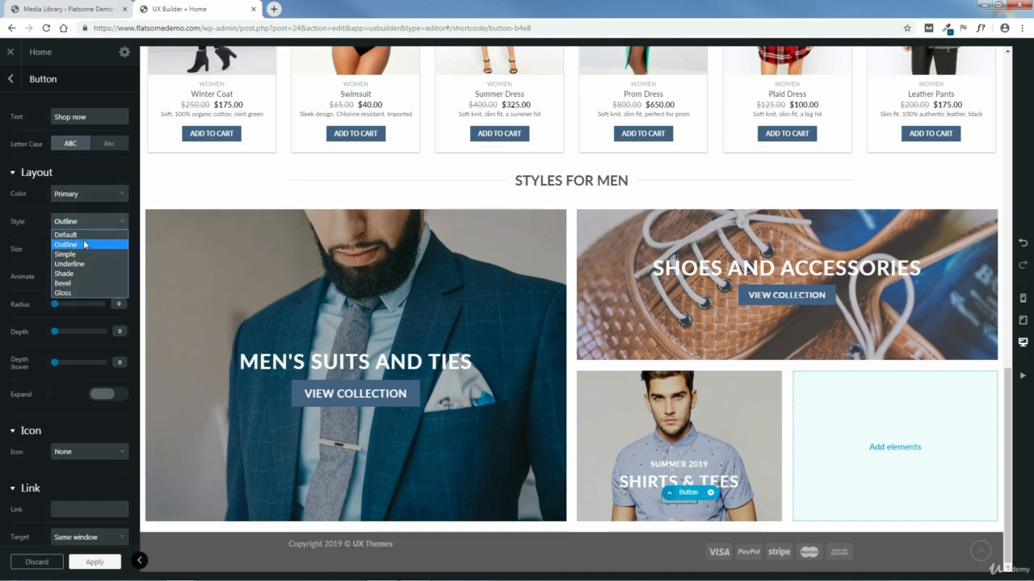
{"action": "left_click", "coordinate": [82, 235]}
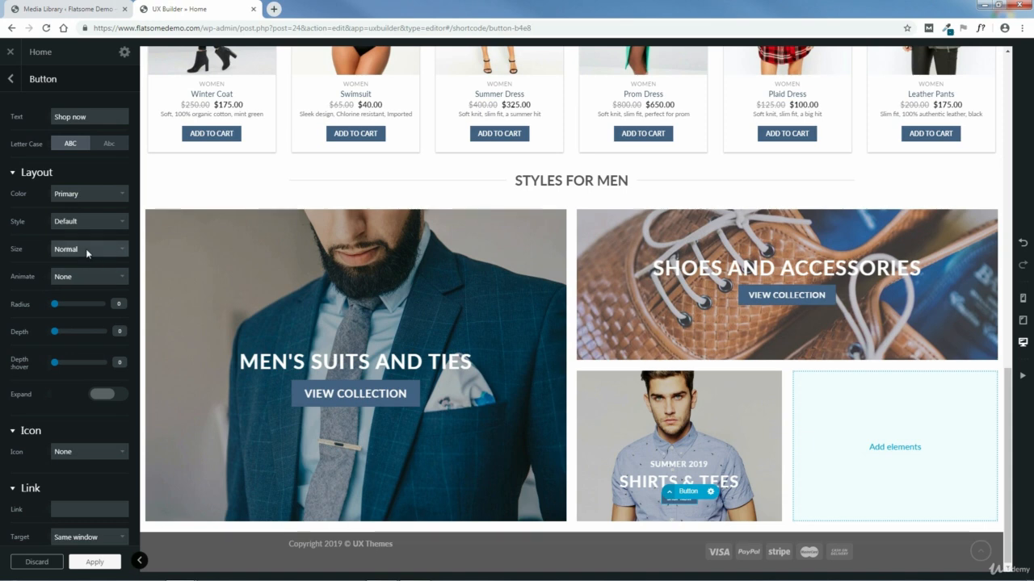
Step: Enlarge the SHIRTS & TEES banner's Shop now button to X-Large, checking it against the reference store, and apply the button changes
{"action": "left_click", "coordinate": [86, 249]}
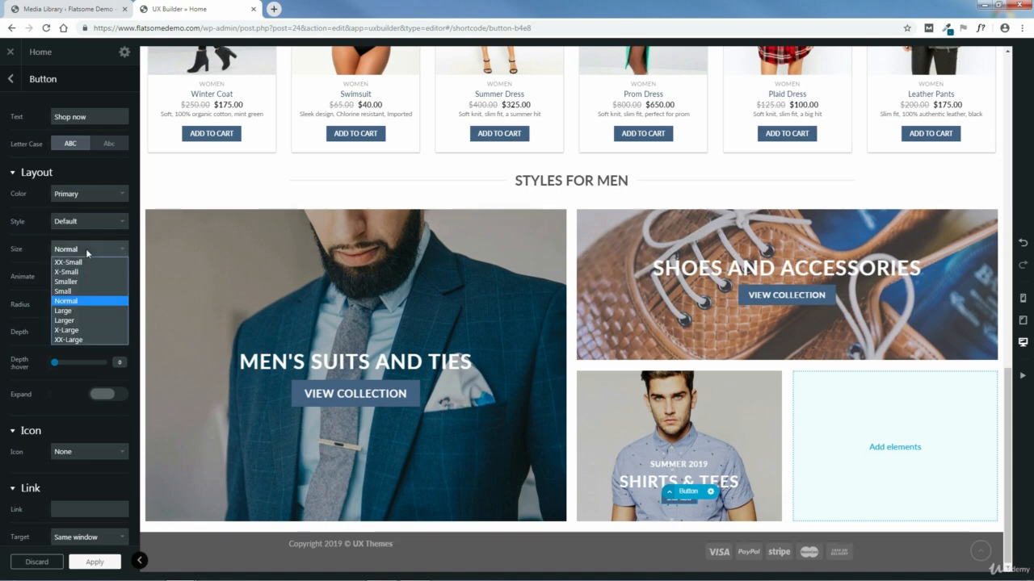
{"action": "left_click", "coordinate": [72, 310]}
{"action": "left_click", "coordinate": [392, 577]}
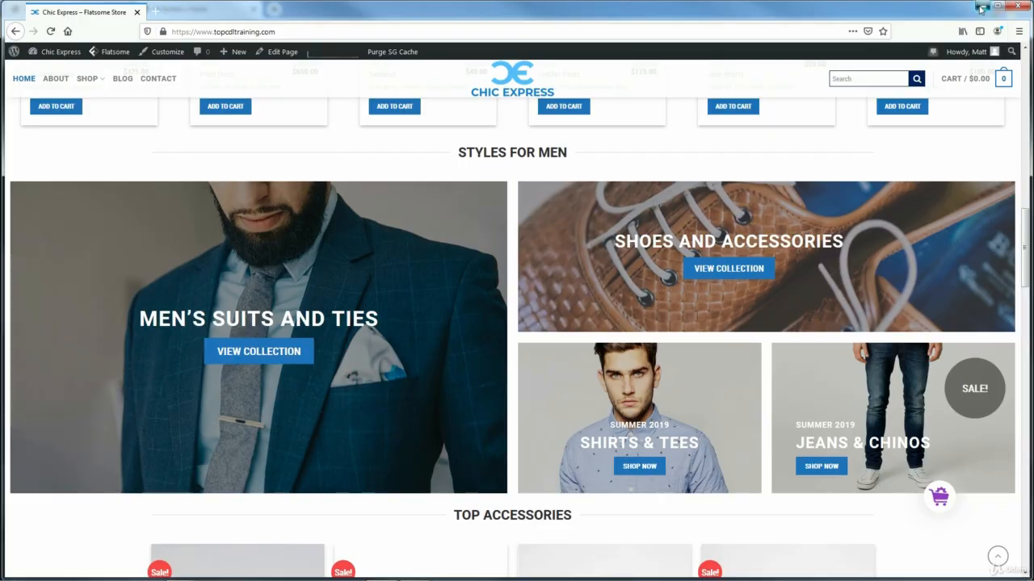
{"action": "left_click", "coordinate": [982, 7]}
{"action": "left_click", "coordinate": [73, 252]}
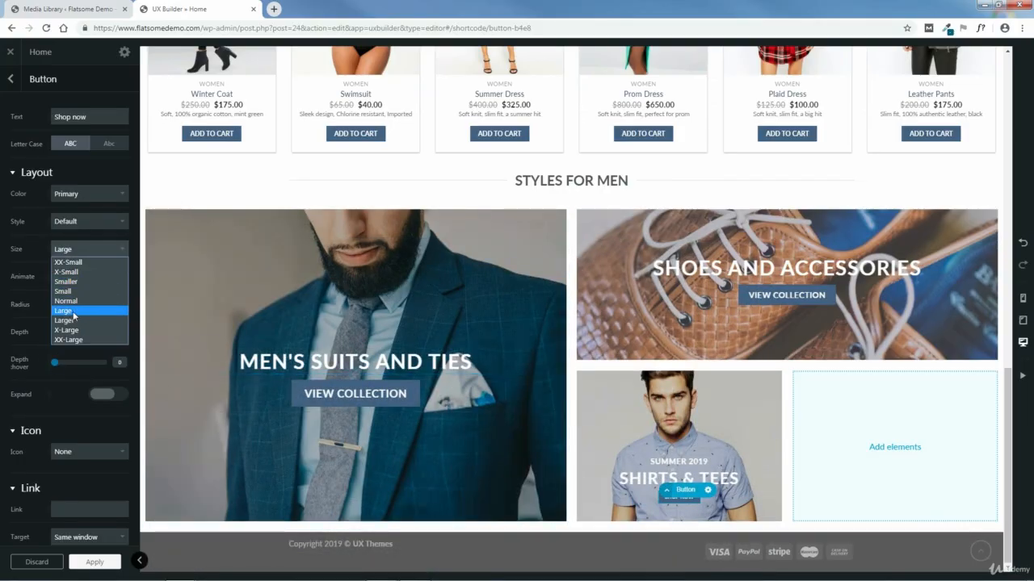
{"action": "left_click", "coordinate": [74, 331]}
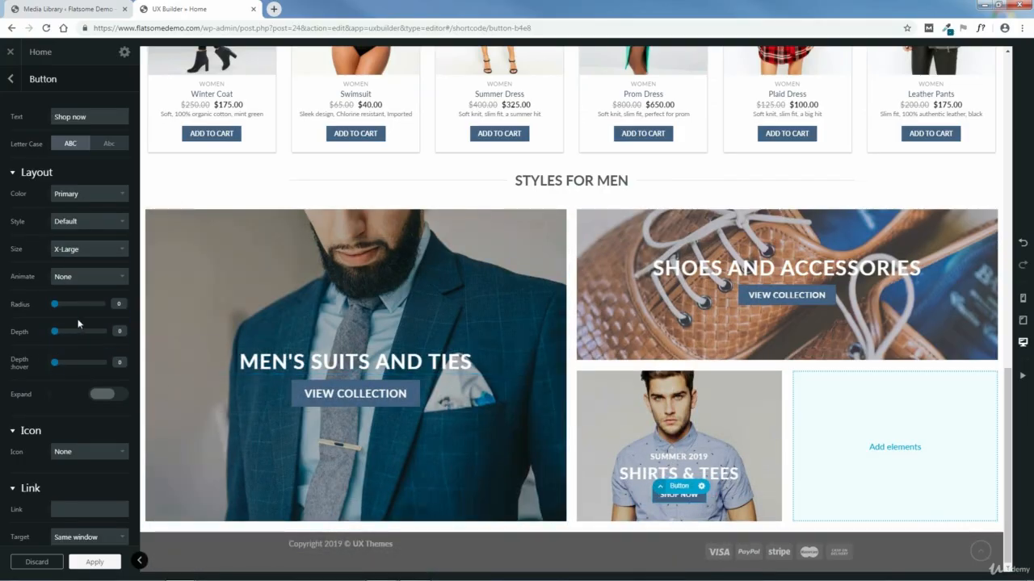
{"action": "left_click", "coordinate": [96, 564]}
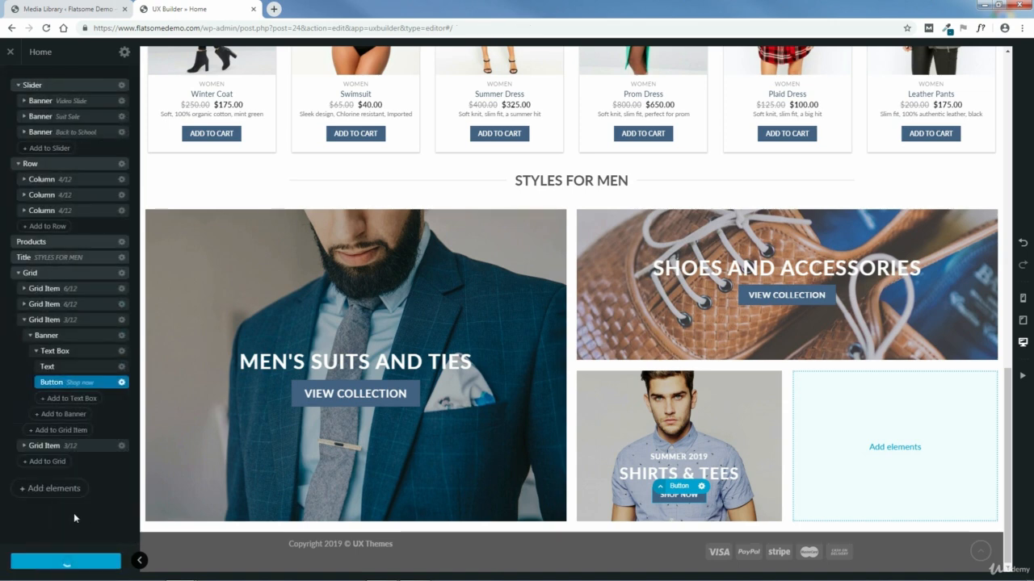
Step: Add a banner with the Badge Simple preset to the empty grid item beside the SHIRTS & TEES banner
{"action": "left_click", "coordinate": [895, 448]}
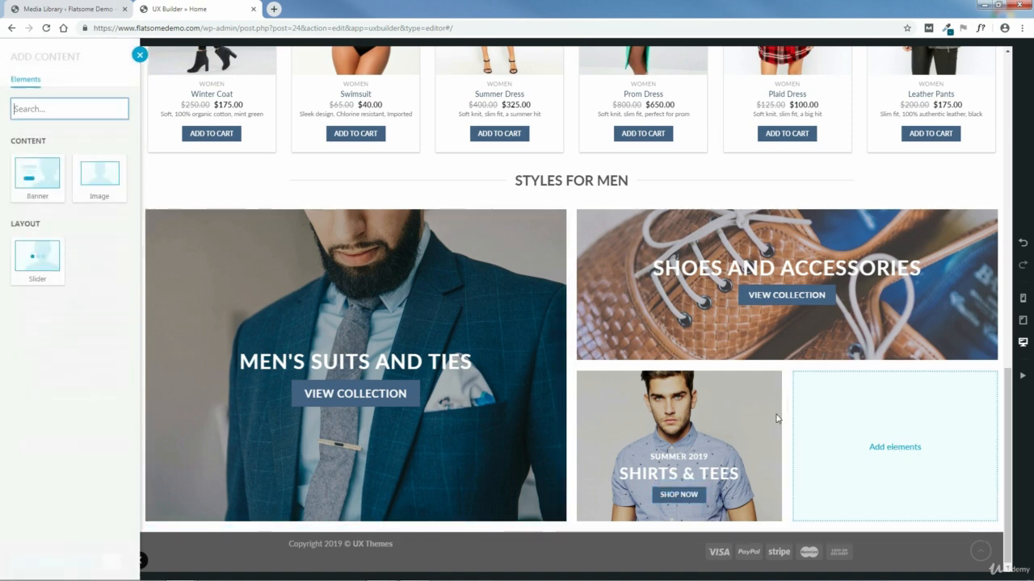
{"action": "left_click", "coordinate": [37, 176]}
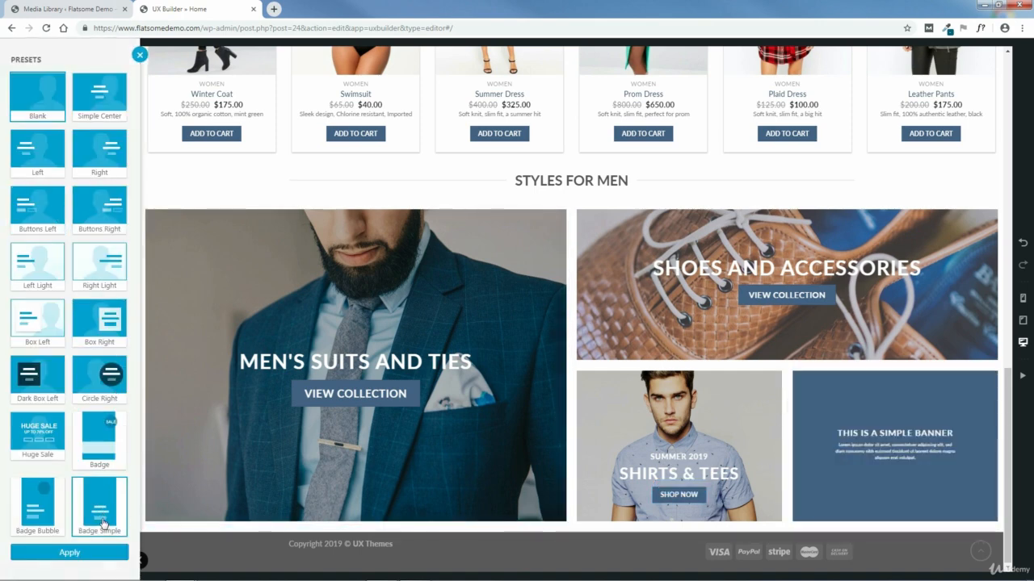
{"action": "left_click", "coordinate": [100, 526]}
{"action": "left_click", "coordinate": [87, 557]}
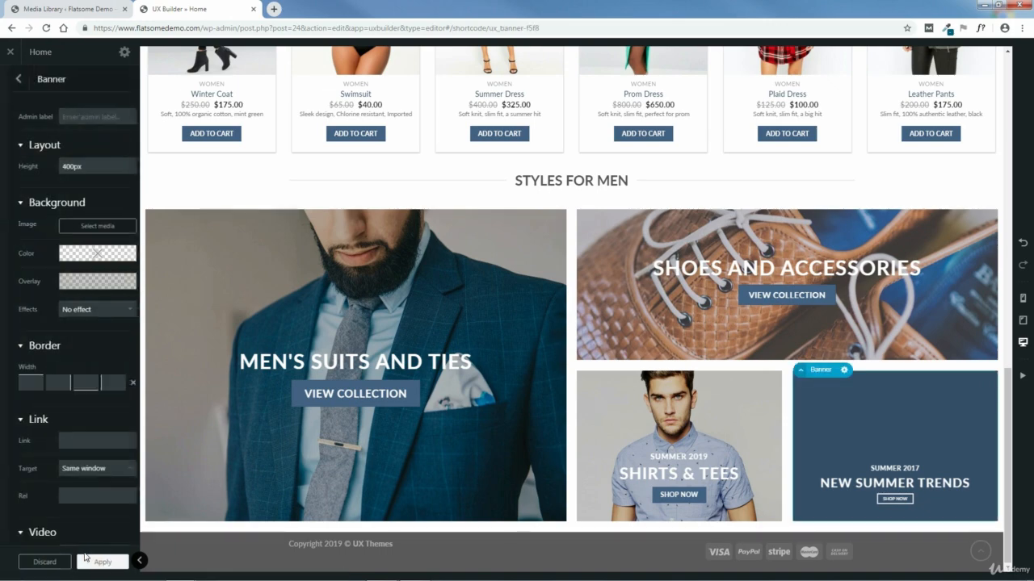
Step: Set the new banner's background to the media library photo of the man in the camouflage vest, with image position 0% 100%, and apply it
{"action": "left_click", "coordinate": [91, 227]}
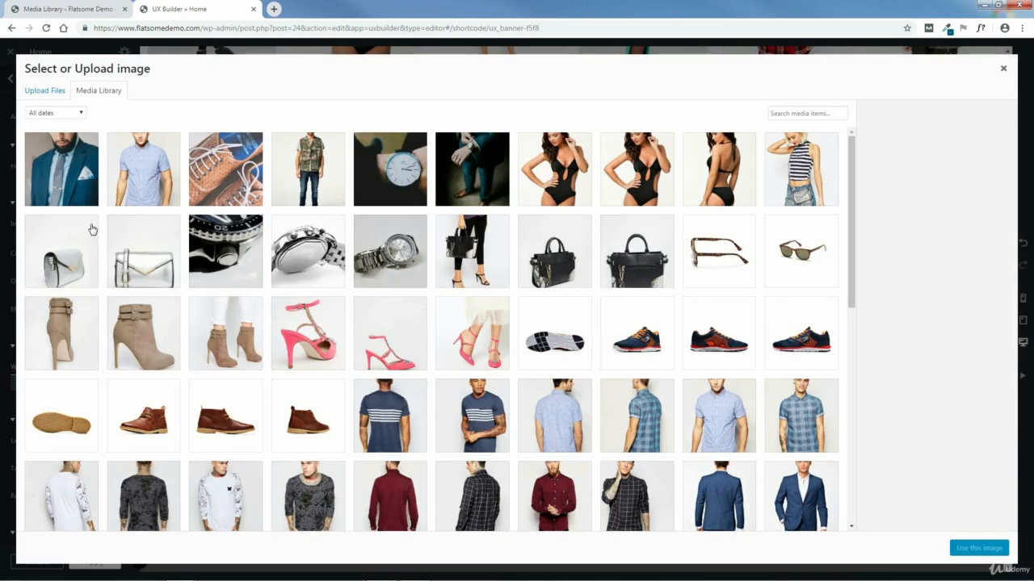
{"action": "left_click", "coordinate": [296, 171]}
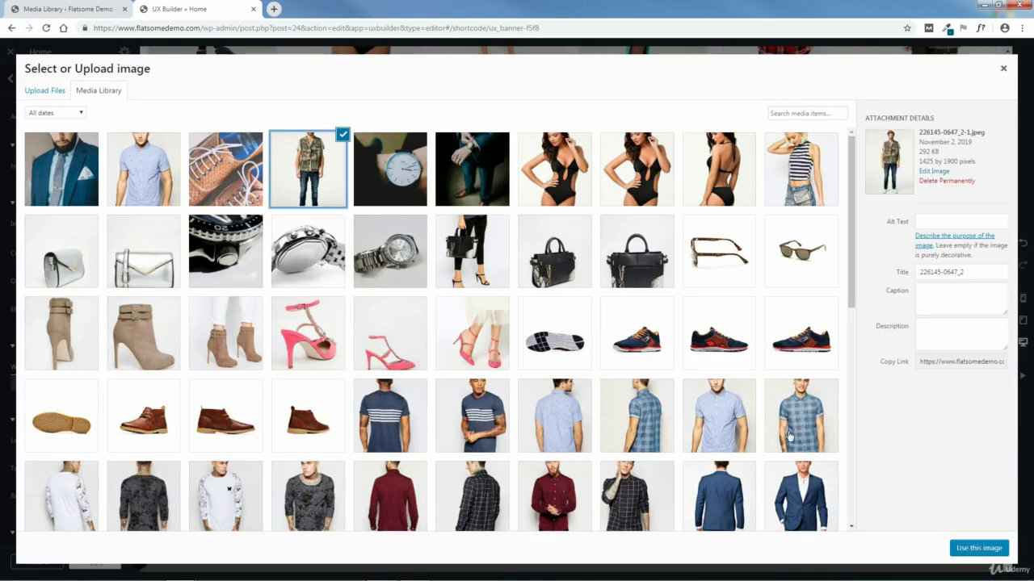
{"action": "left_click", "coordinate": [975, 548]}
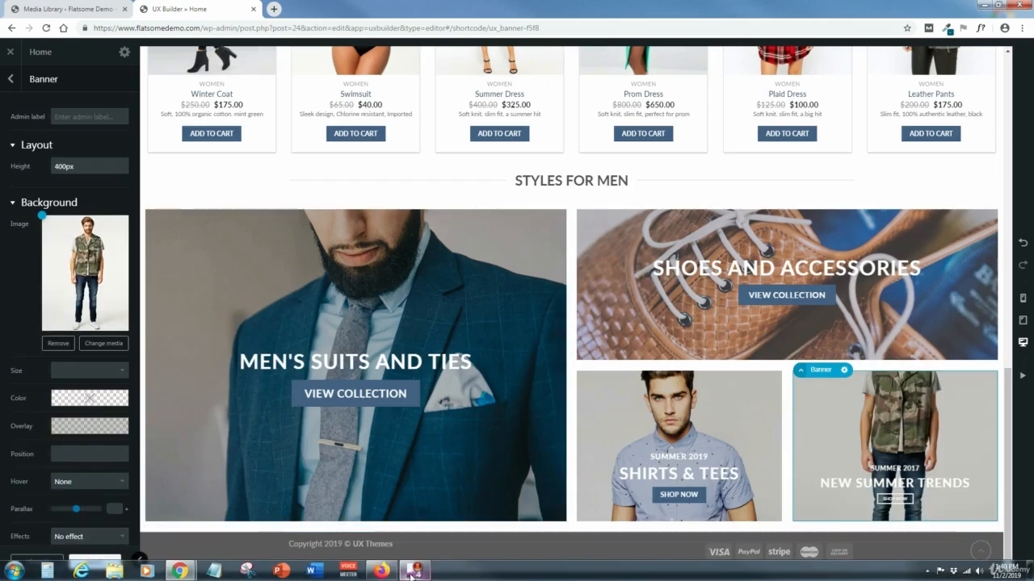
{"action": "left_click", "coordinate": [392, 569]}
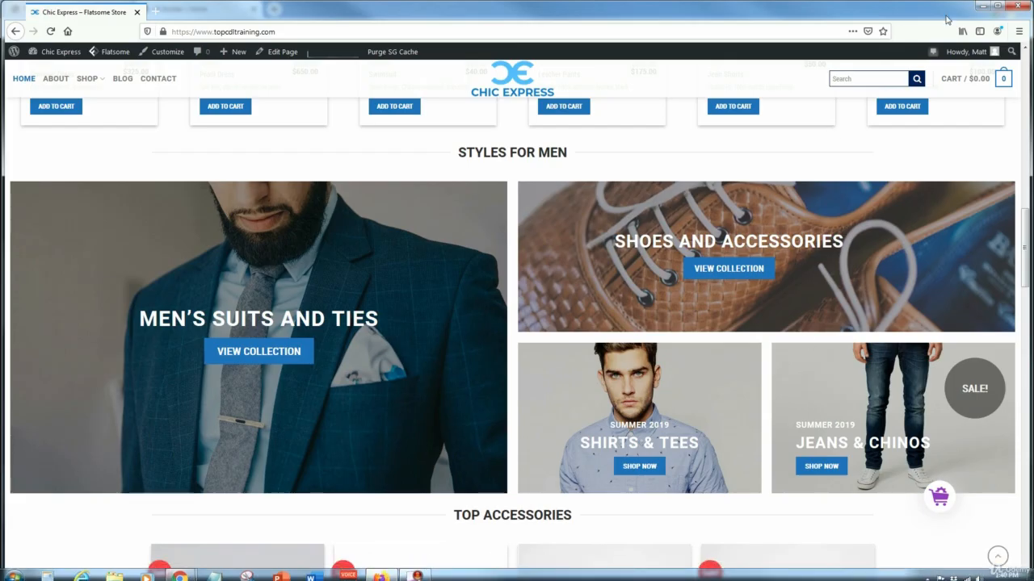
{"action": "left_click", "coordinate": [981, 5]}
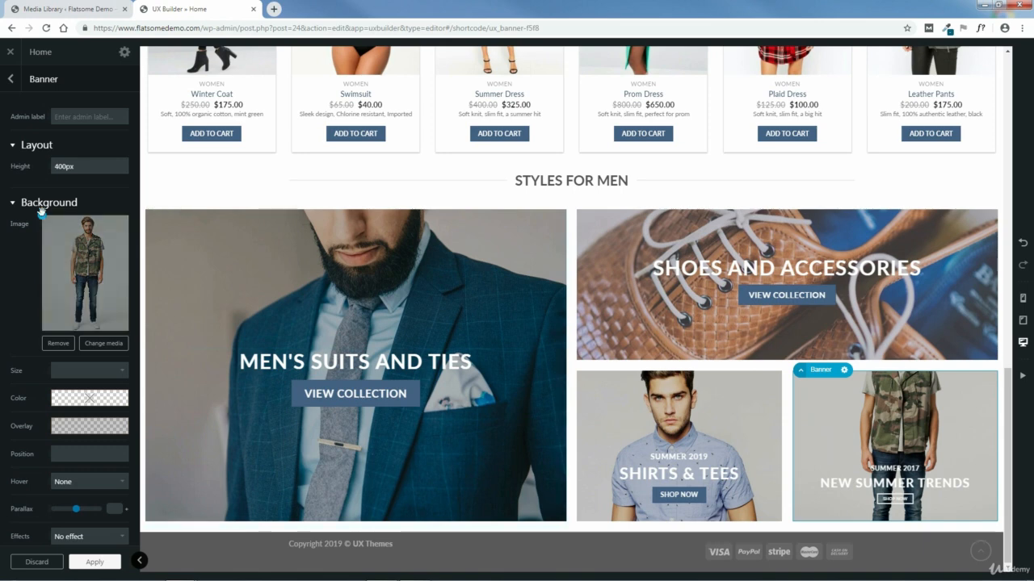
{"action": "left_click_drag", "start_coordinate": [40, 214], "coordinate": [5, 335]}
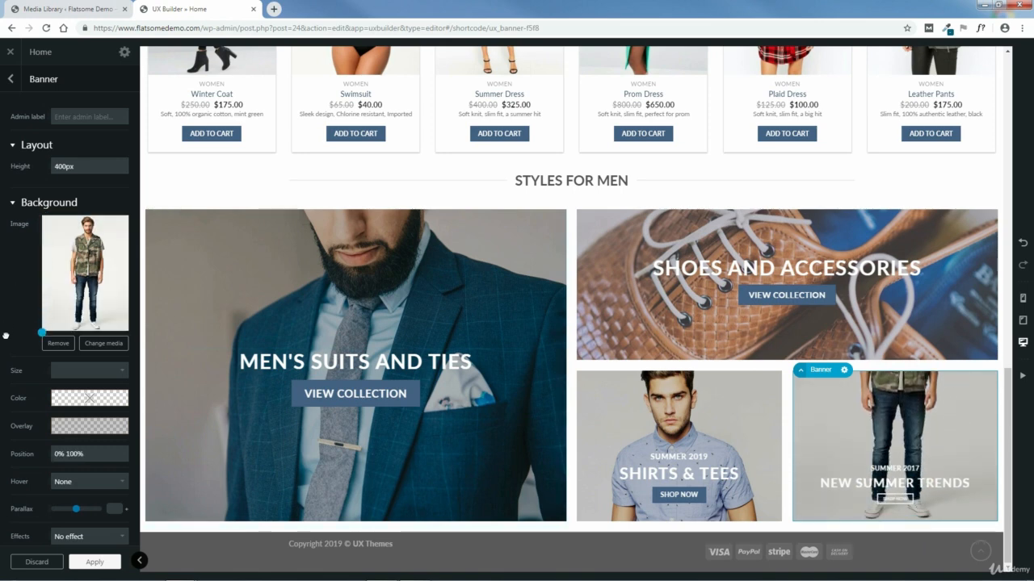
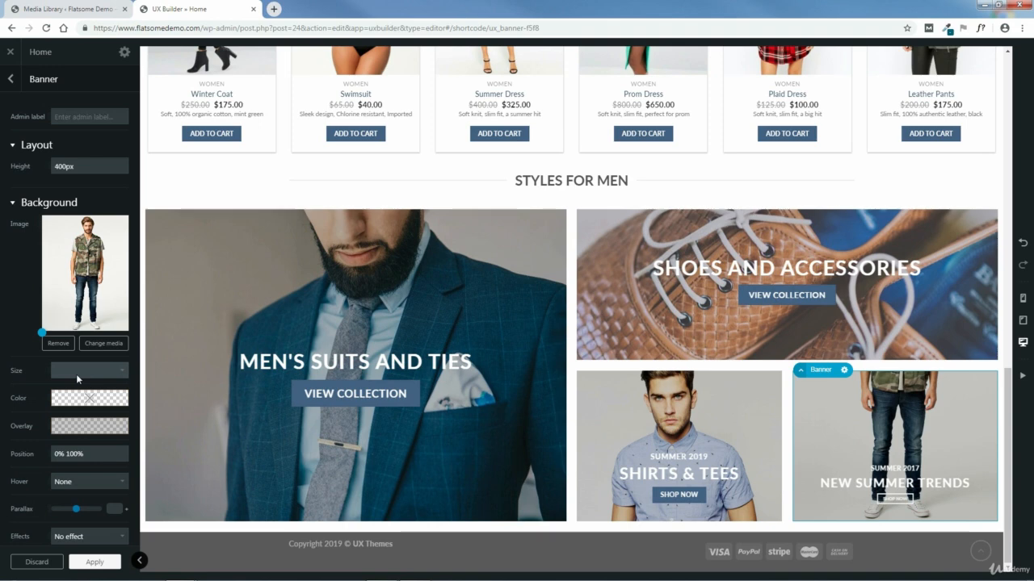
{"action": "left_click", "coordinate": [97, 562]}
{"action": "left_click", "coordinate": [105, 565]}
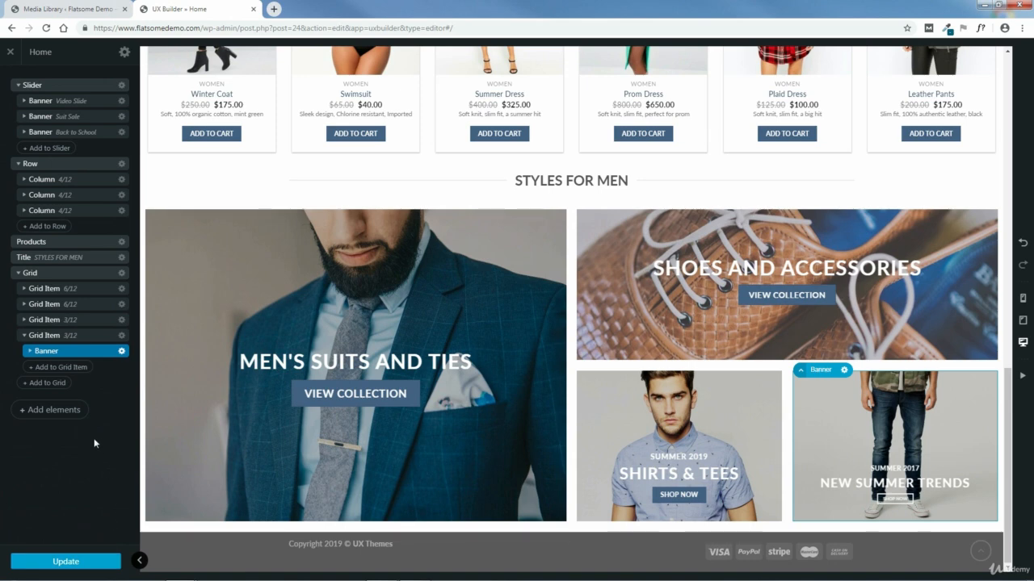
Step: Open the text of the jeans photo banner for editing and change its subheading to SUMMER 2019
{"action": "left_click", "coordinate": [30, 351]}
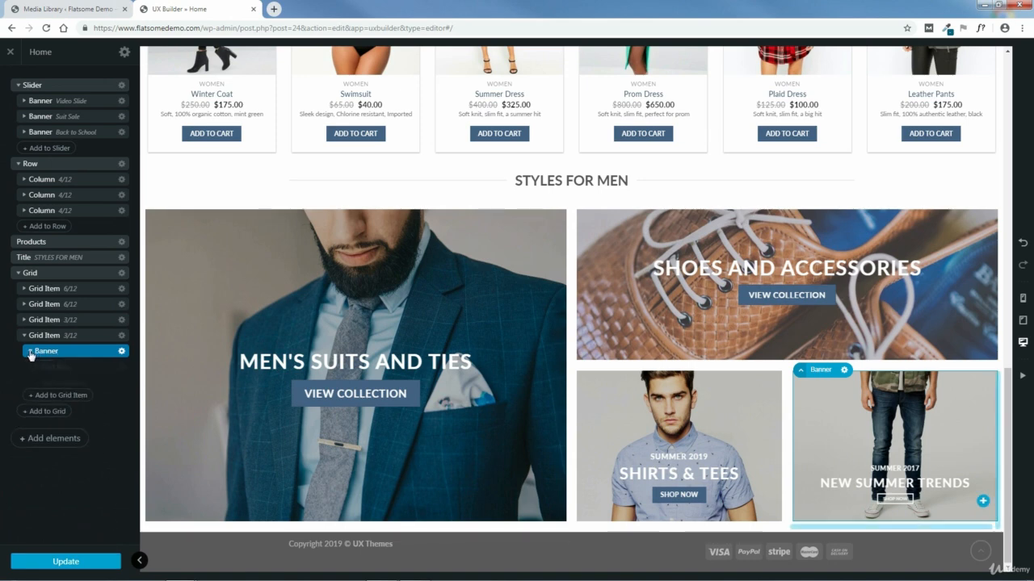
{"action": "left_click", "coordinate": [37, 368]}
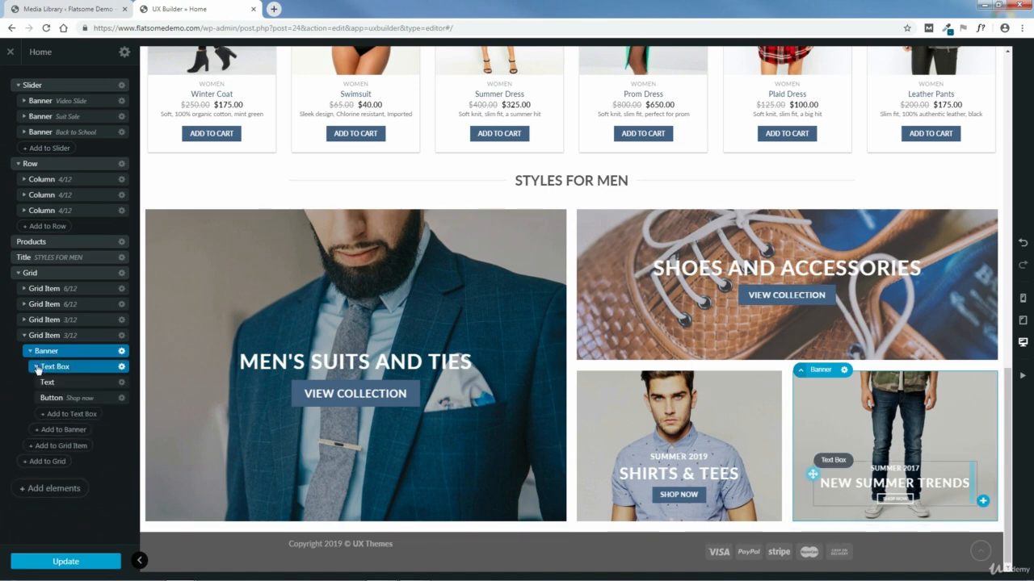
{"action": "left_click", "coordinate": [70, 383]}
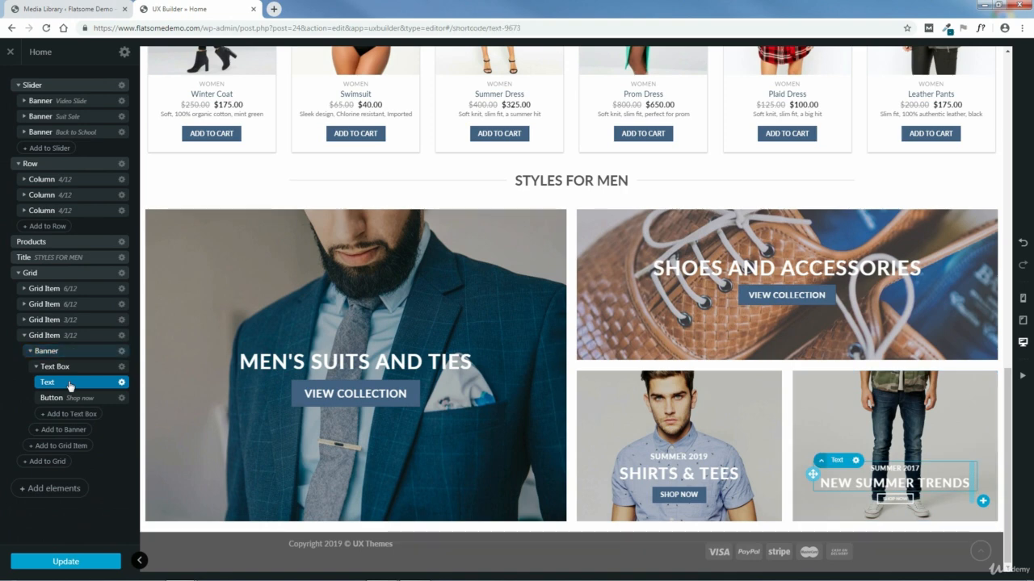
{"action": "left_click", "coordinate": [69, 384]}
{"action": "left_click", "coordinate": [40, 128]}
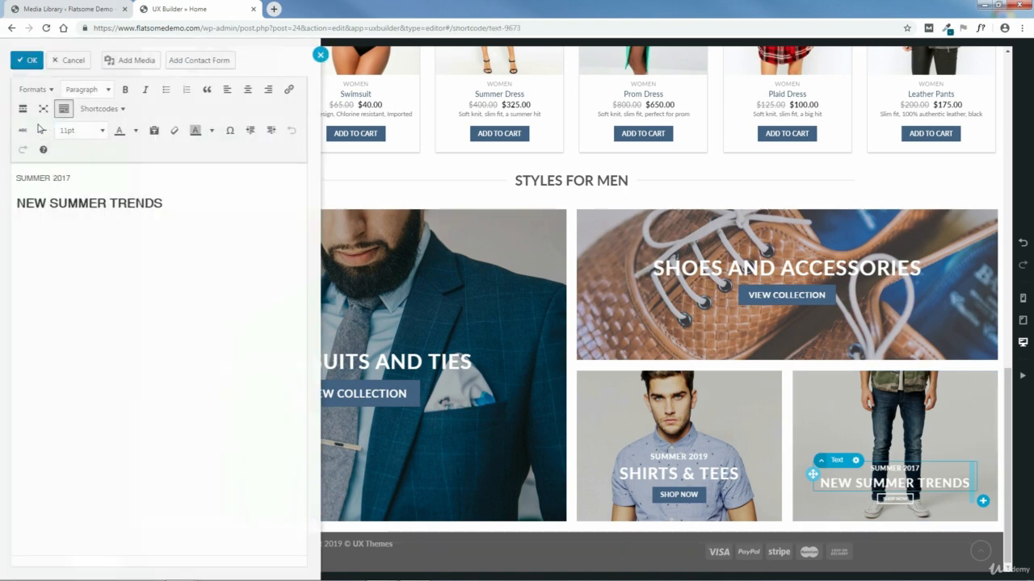
{"action": "left_click_drag", "start_coordinate": [75, 178], "coordinate": [70, 178]}
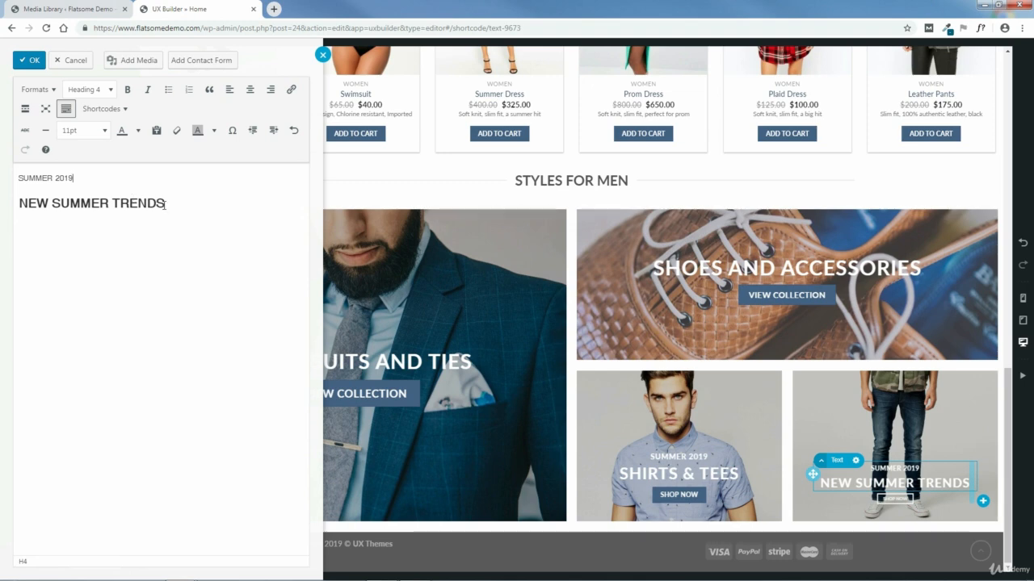
Step: Replace the banner's NEW SUMMER TRENDS heading with JEANS & CHINOS
{"action": "left_click_drag", "start_coordinate": [165, 204], "coordinate": [64, 211]}
{"action": "left_click_drag", "start_coordinate": [36, 211], "coordinate": [23, 212]}
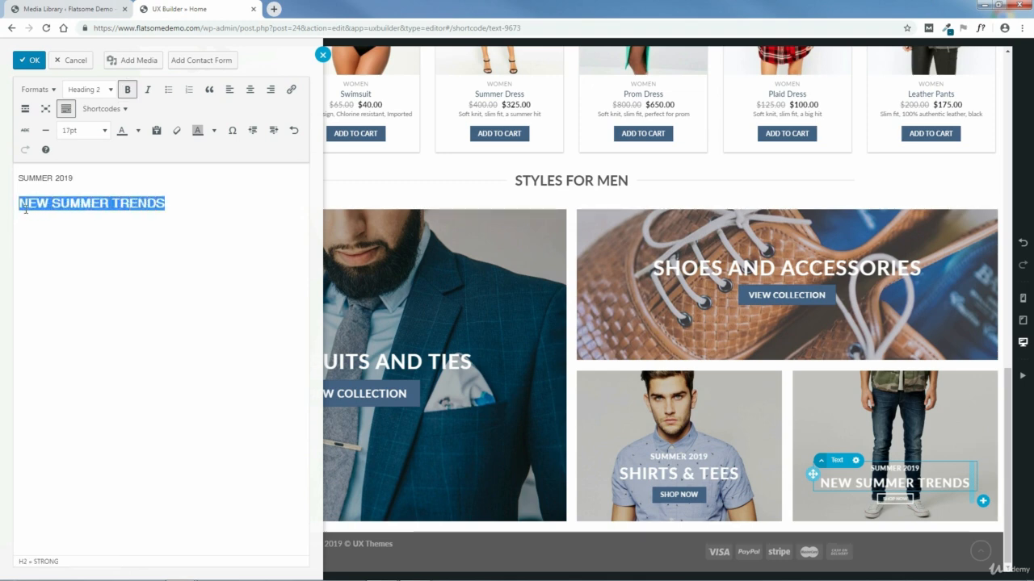
{"action": "type", "text": "JEANS "}
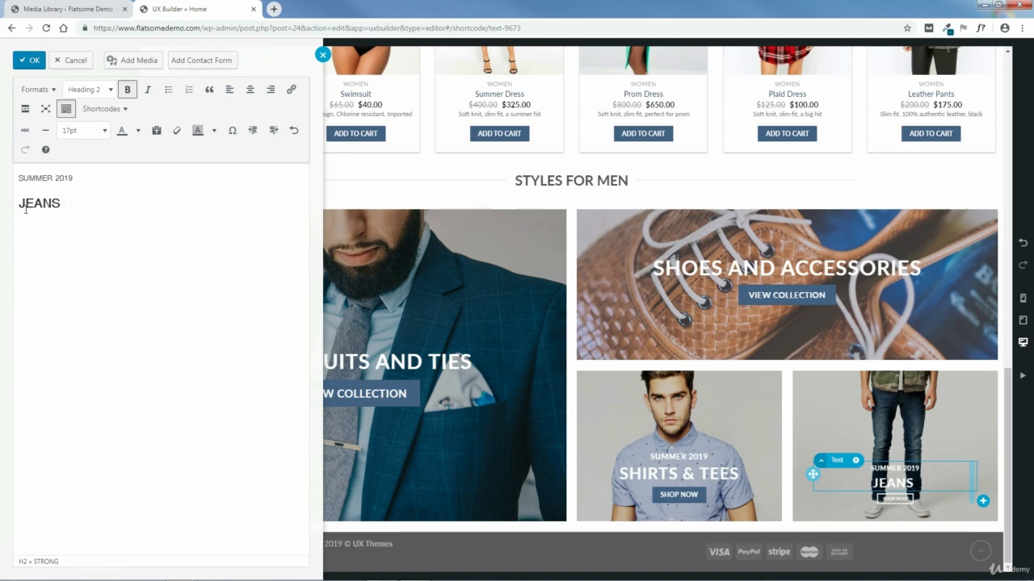
{"action": "type", "text": "& CHINO"}
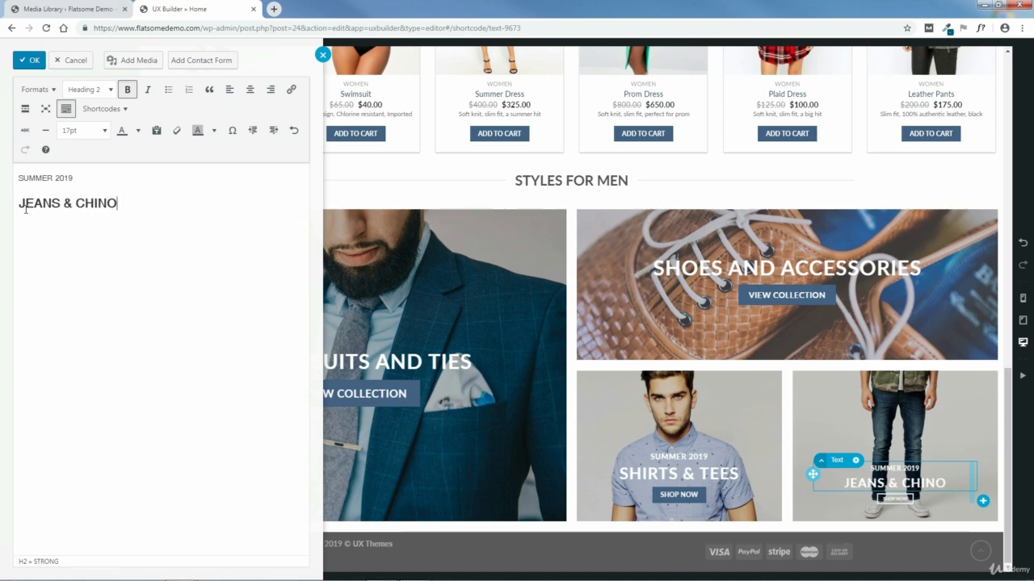
{"action": "type", "text": "S"}
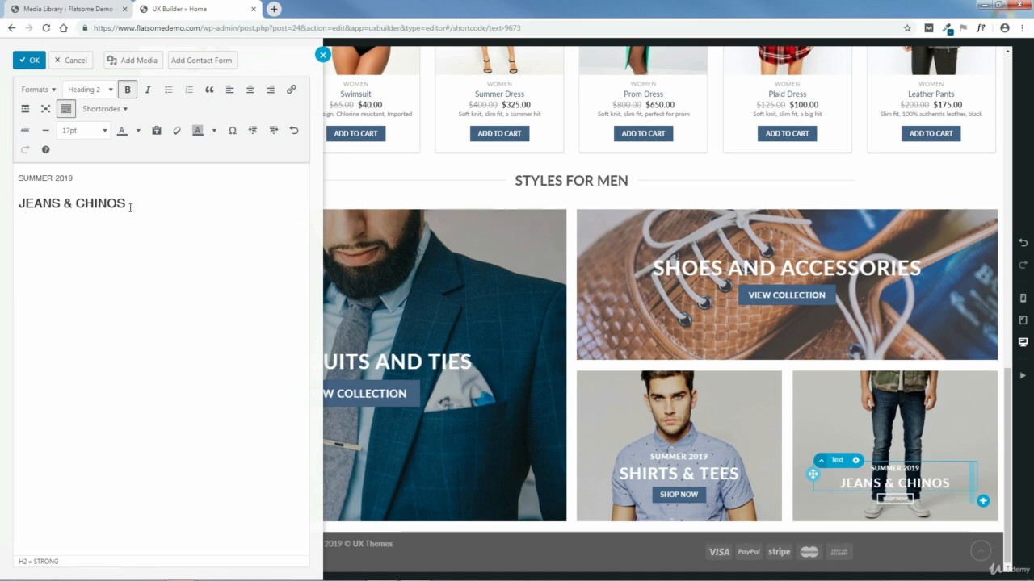
Step: Set the JEANS & CHINOS heading to 130% font size and the SUMMER 2019 line to 120%, and apply the text changes
{"action": "left_click_drag", "start_coordinate": [128, 206], "coordinate": [20, 211]}
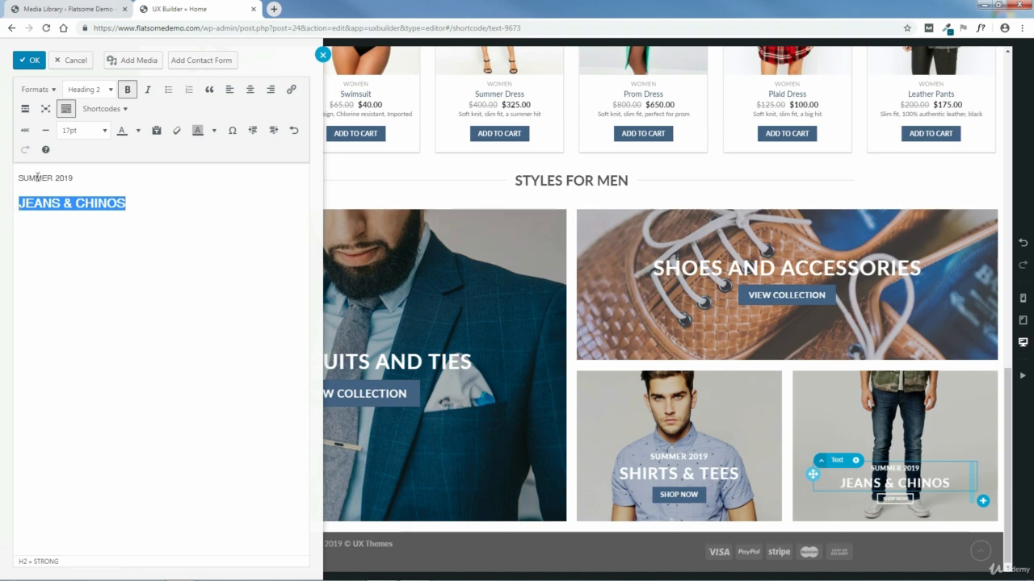
{"action": "left_click", "coordinate": [91, 133]}
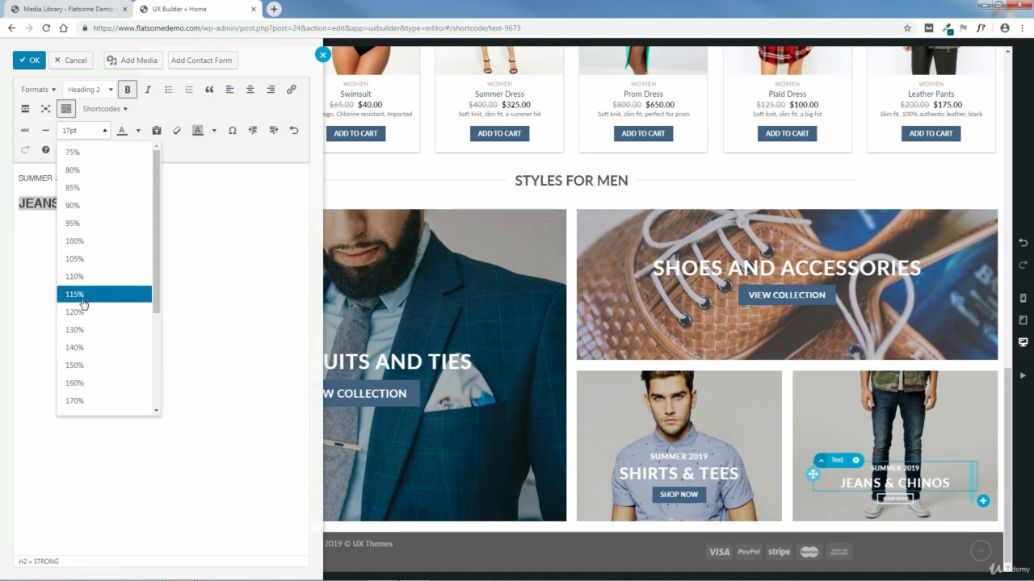
{"action": "left_click", "coordinate": [82, 328]}
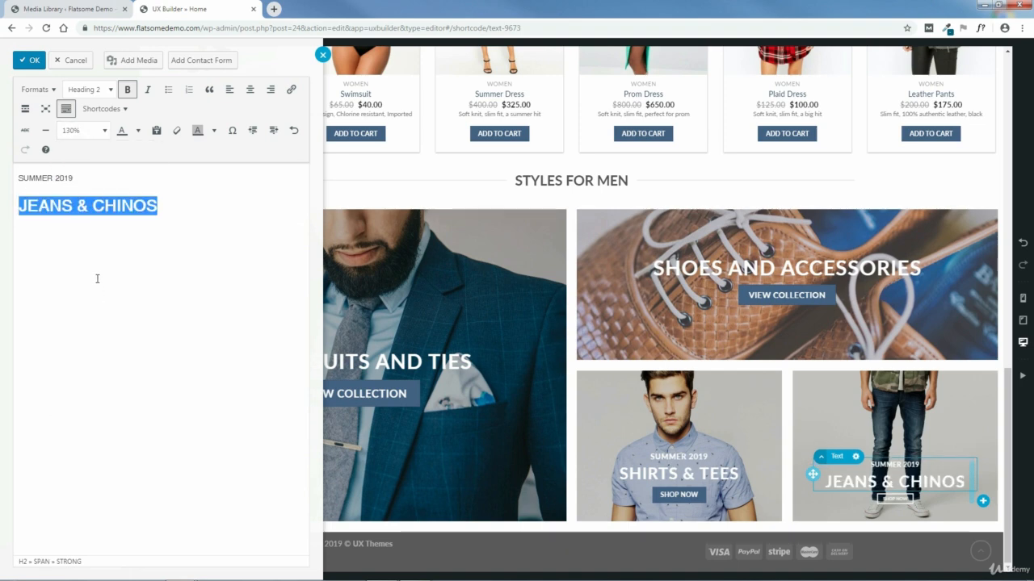
{"action": "left_click_drag", "start_coordinate": [72, 179], "coordinate": [18, 178]}
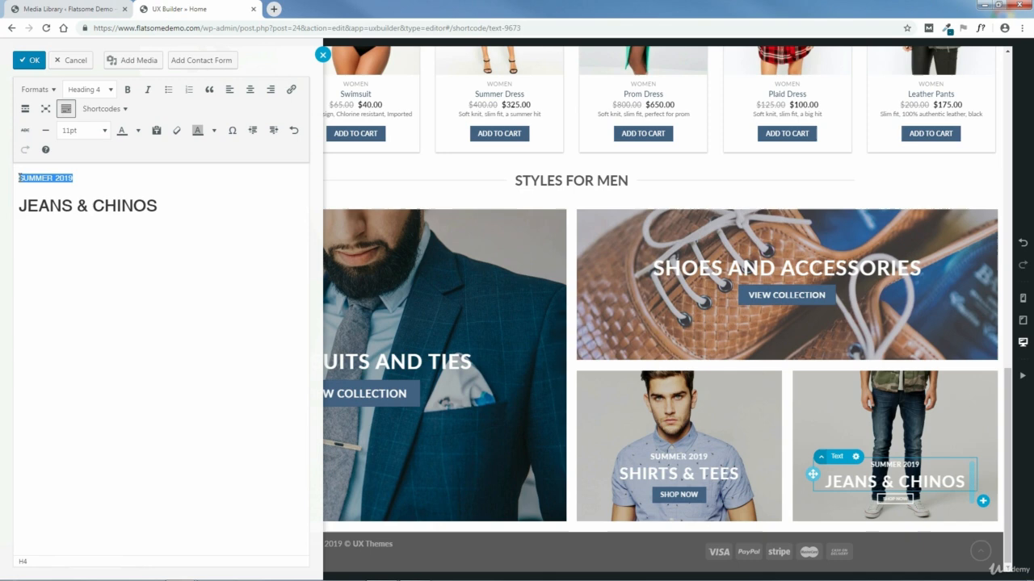
{"action": "left_click", "coordinate": [96, 137]}
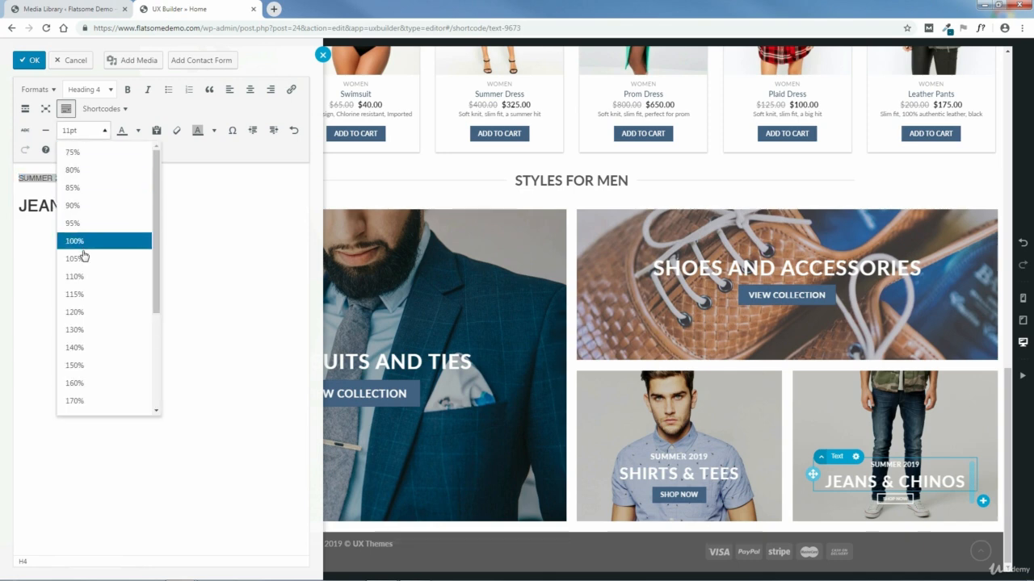
{"action": "left_click", "coordinate": [78, 313]}
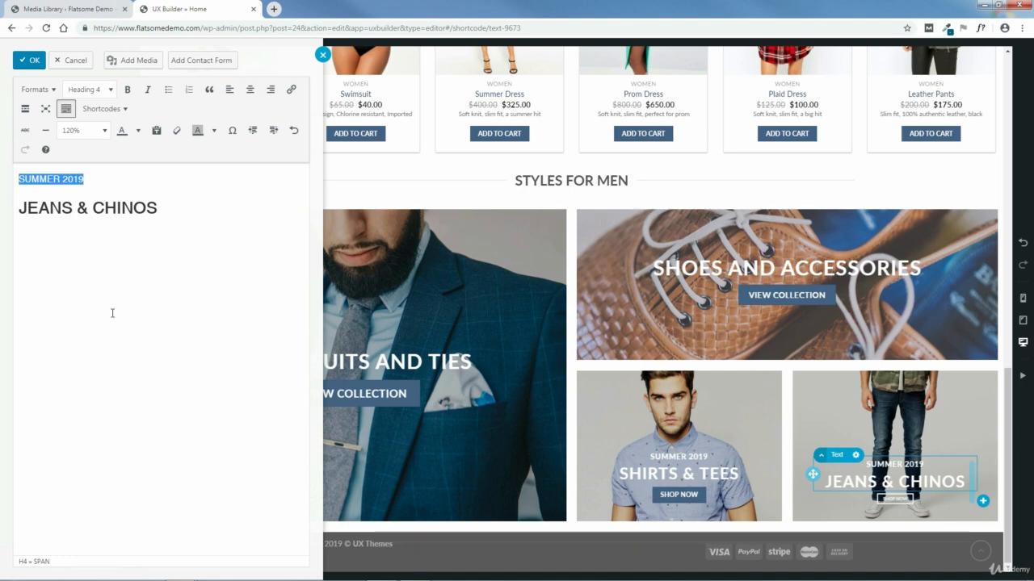
{"action": "left_click", "coordinate": [28, 59]}
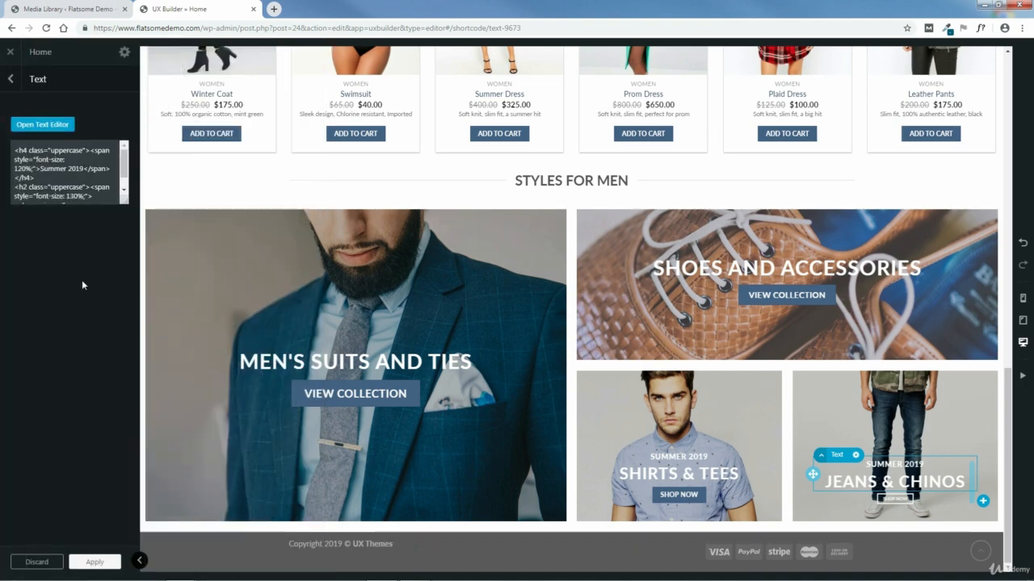
{"action": "left_click", "coordinate": [89, 561]}
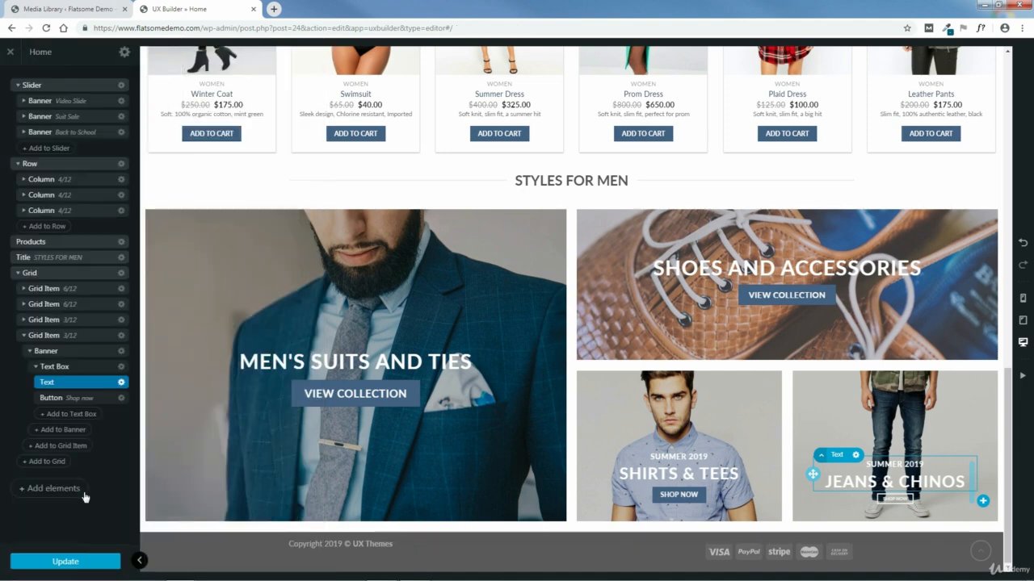
Step: Set the JEANS & CHINOS banner's Shop now button to Primary color, Default style and X-Large size, and apply it
{"action": "double_click", "coordinate": [70, 399]}
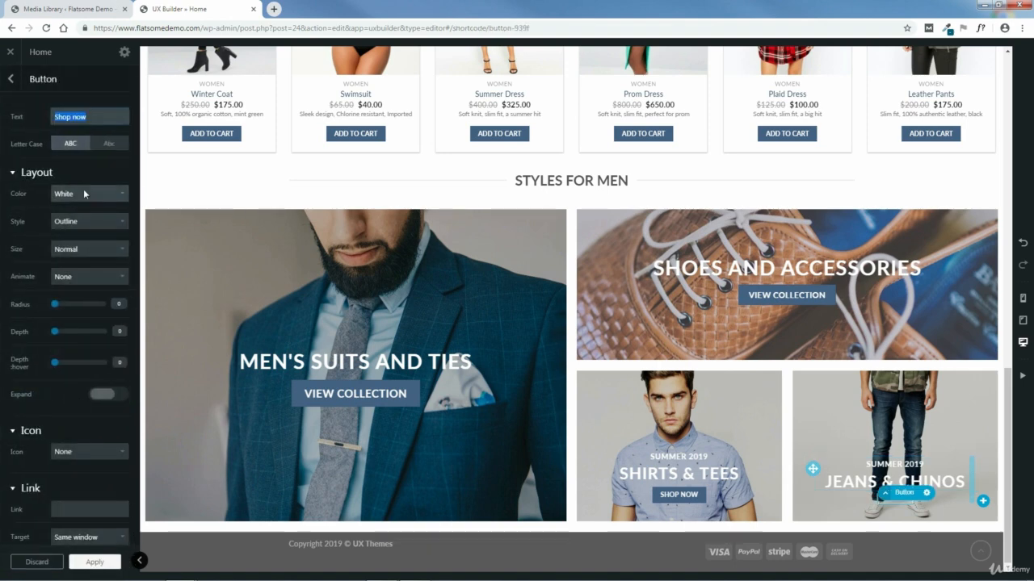
{"action": "left_click", "coordinate": [82, 193]}
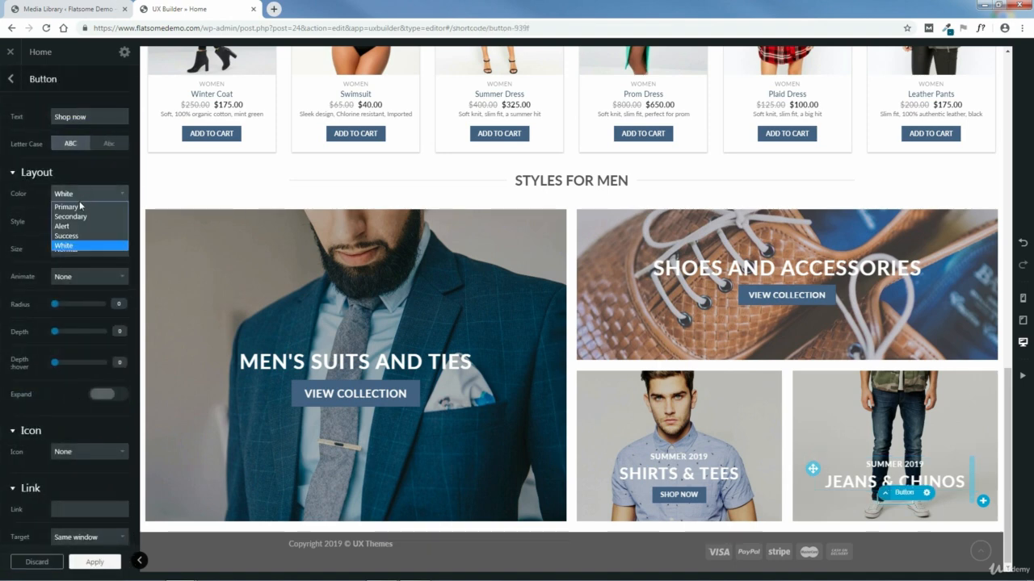
{"action": "left_click", "coordinate": [79, 205]}
{"action": "left_click", "coordinate": [84, 220]}
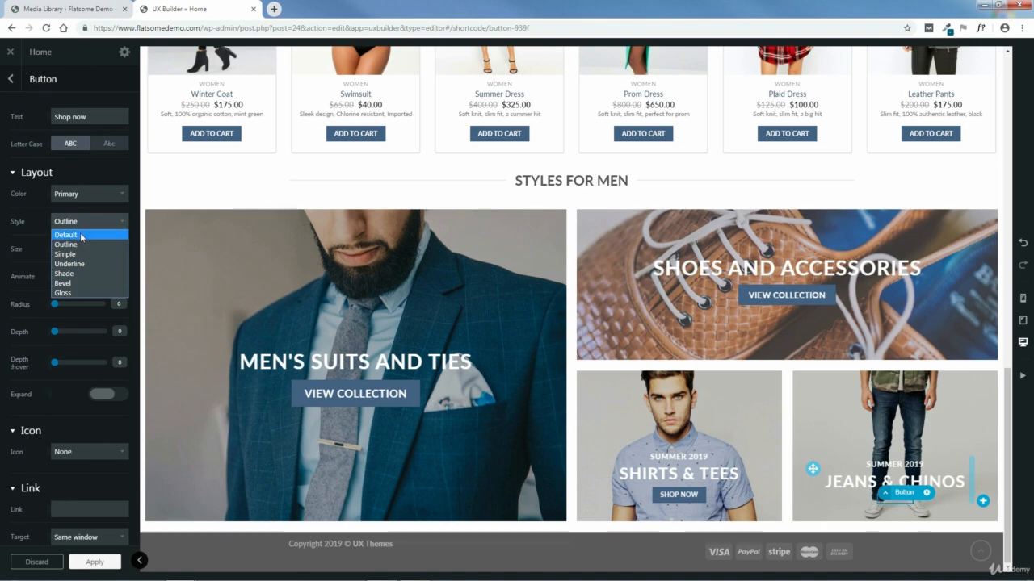
{"action": "left_click", "coordinate": [80, 232]}
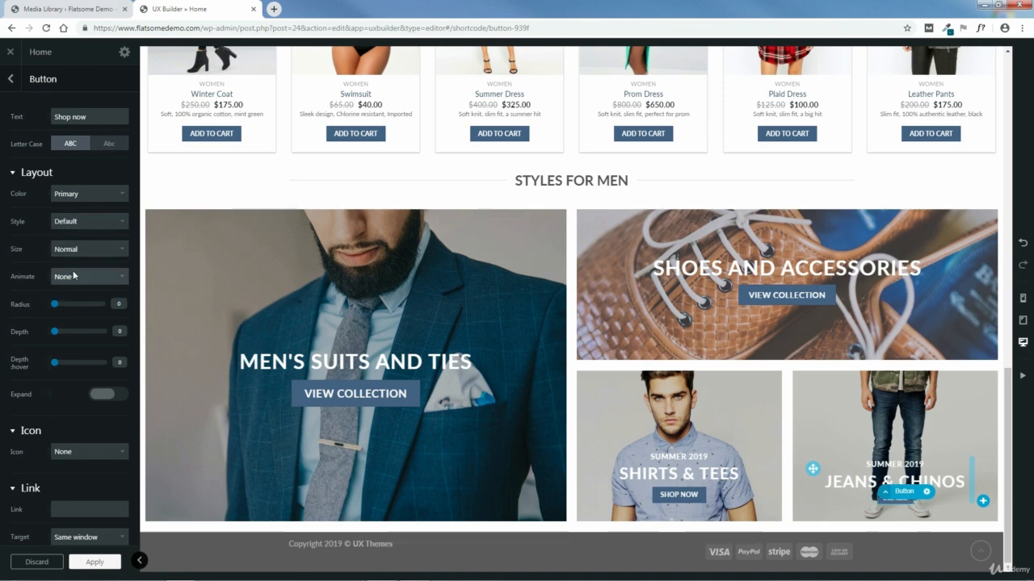
{"action": "left_click", "coordinate": [80, 252]}
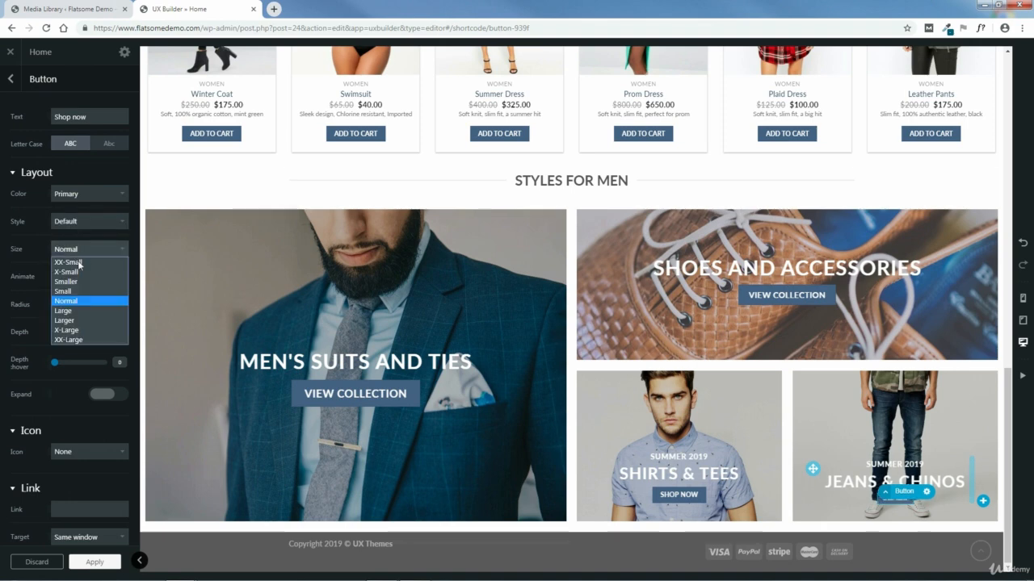
{"action": "left_click", "coordinate": [72, 330]}
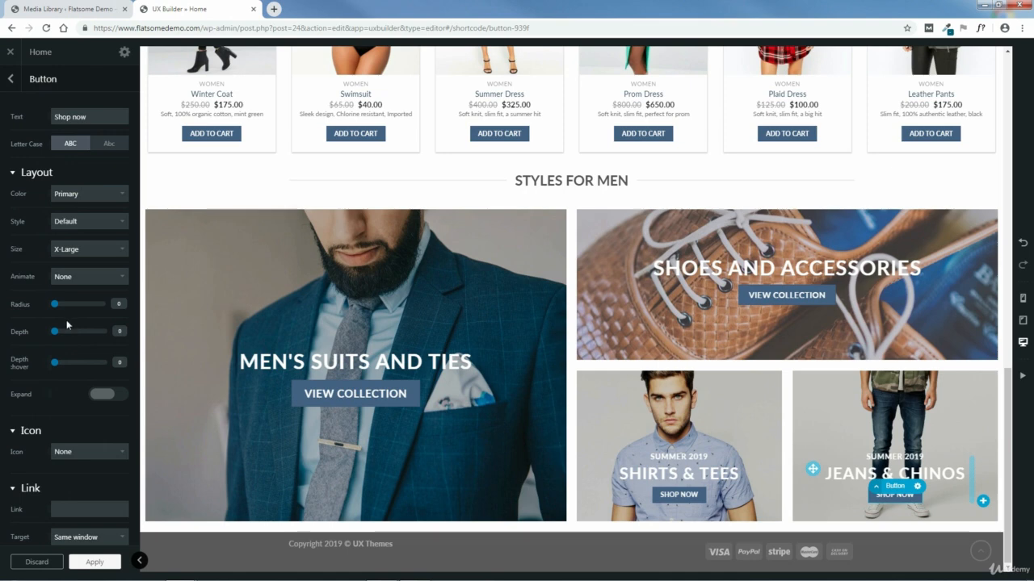
{"action": "left_click", "coordinate": [102, 508]}
{"action": "left_click", "coordinate": [95, 563]}
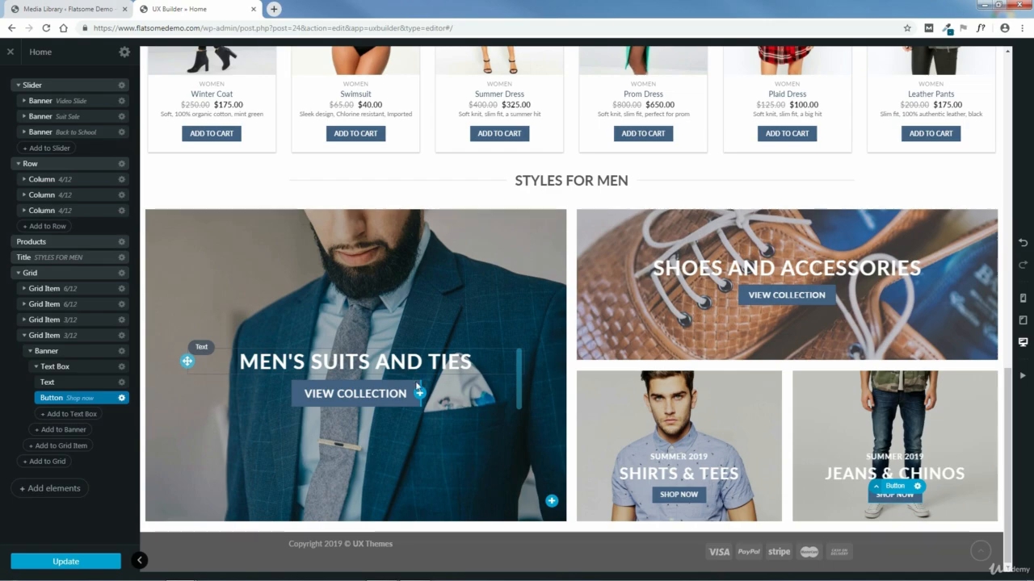
Step: Left-align the JEANS & CHINOS banner's text box, give its text a slight shadow, and apply the changes
{"action": "left_click", "coordinate": [384, 575]}
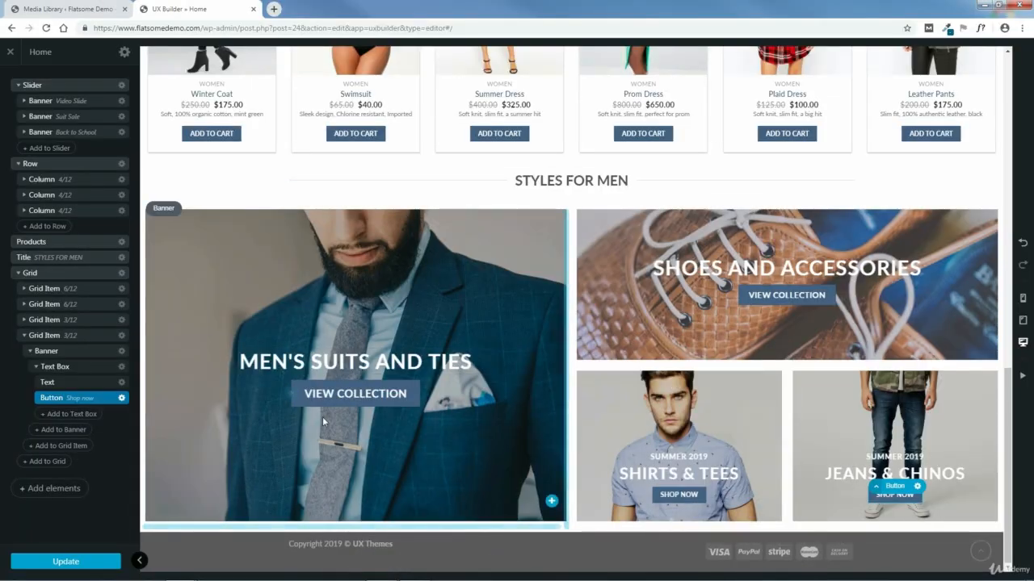
{"action": "left_click", "coordinate": [79, 370]}
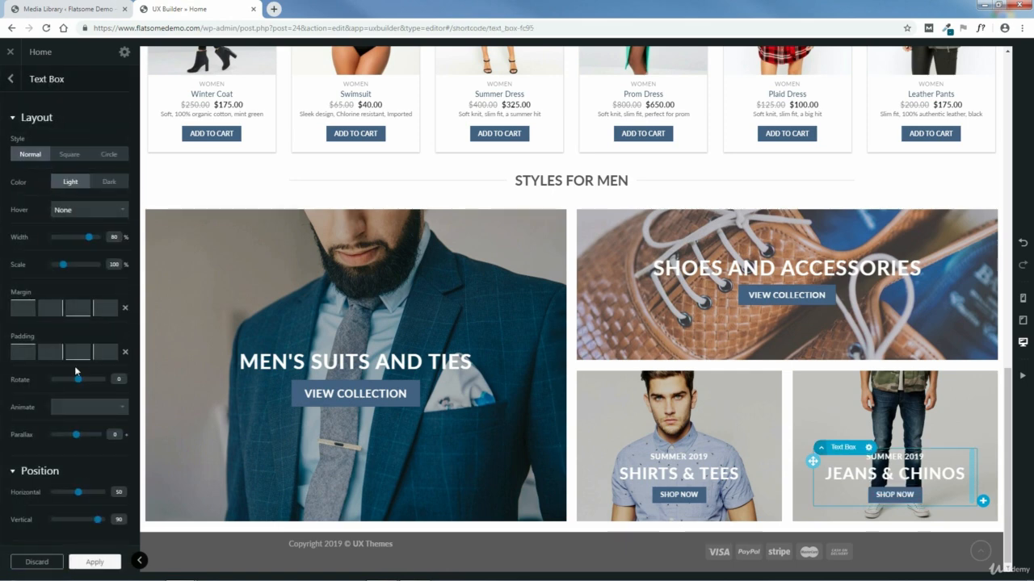
{"action": "scroll", "coordinate": [136, 351], "scroll_direction": "down", "scroll_amount": 2}
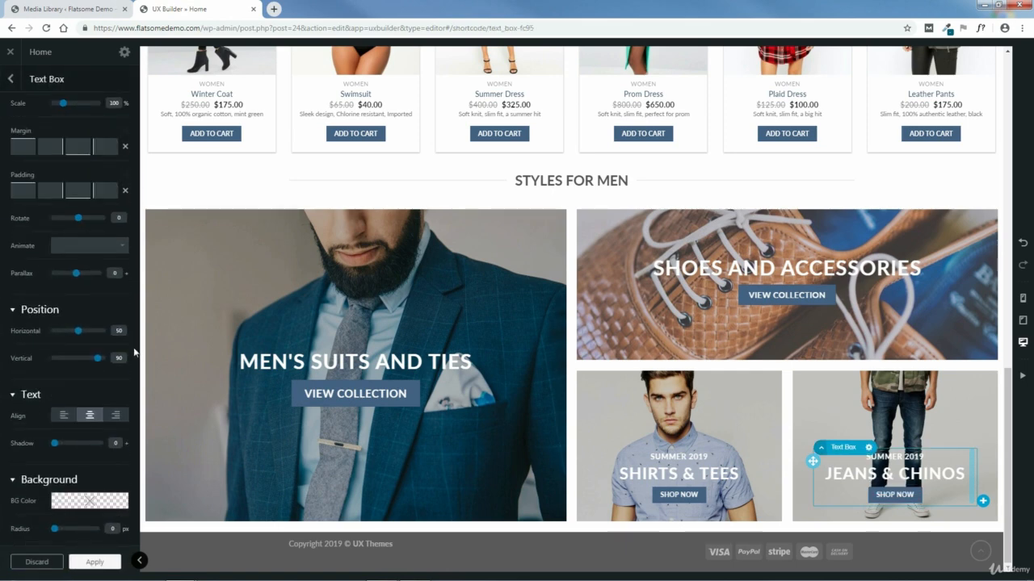
{"action": "scroll", "coordinate": [136, 358], "scroll_direction": "down", "scroll_amount": 1}
{"action": "left_click", "coordinate": [62, 363]}
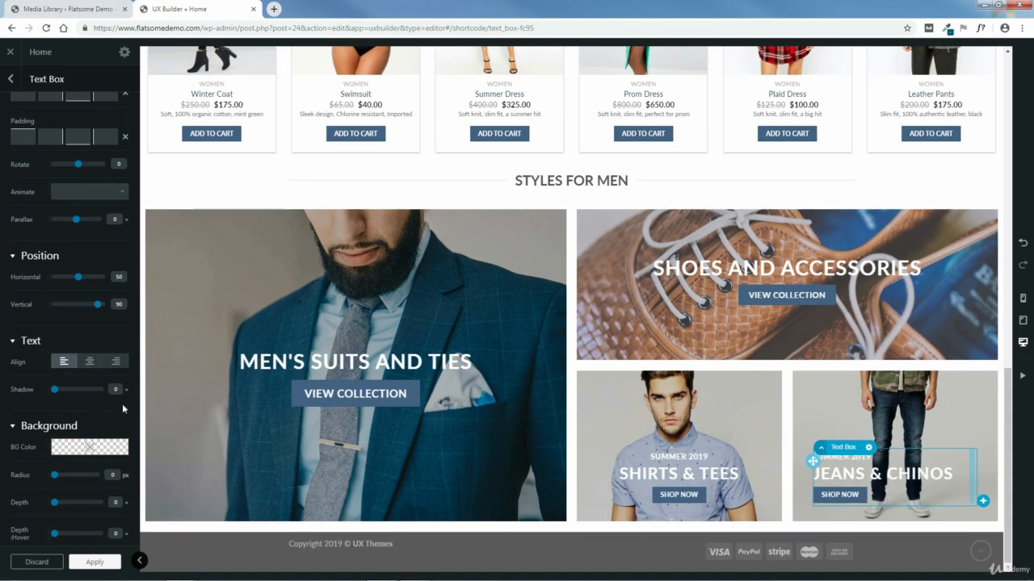
{"action": "scroll", "coordinate": [122, 403], "scroll_direction": "down", "scroll_amount": 1}
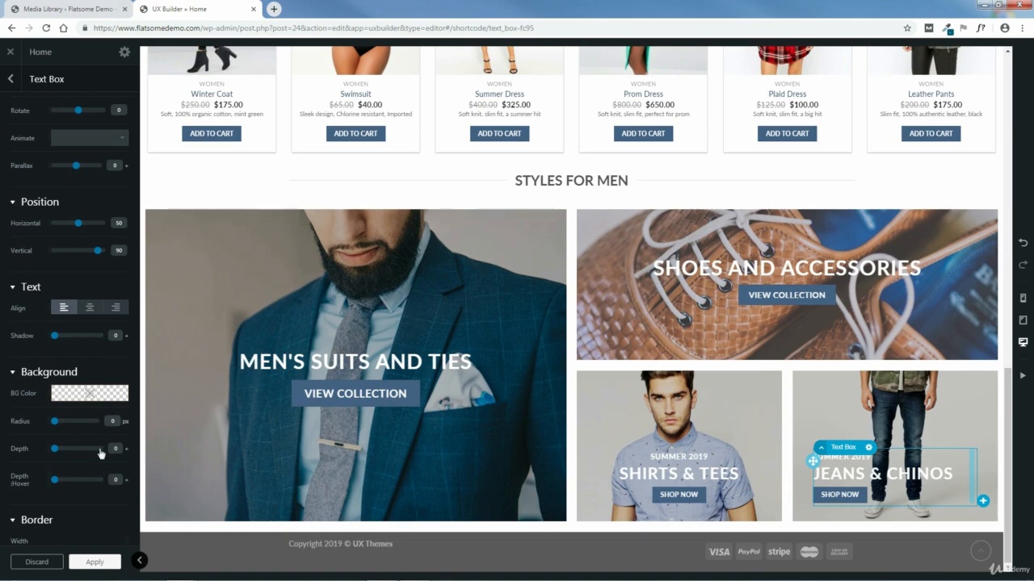
{"action": "scroll", "coordinate": [88, 469], "scroll_direction": "down", "scroll_amount": 2}
{"action": "scroll", "coordinate": [102, 414], "scroll_direction": "up", "scroll_amount": 2}
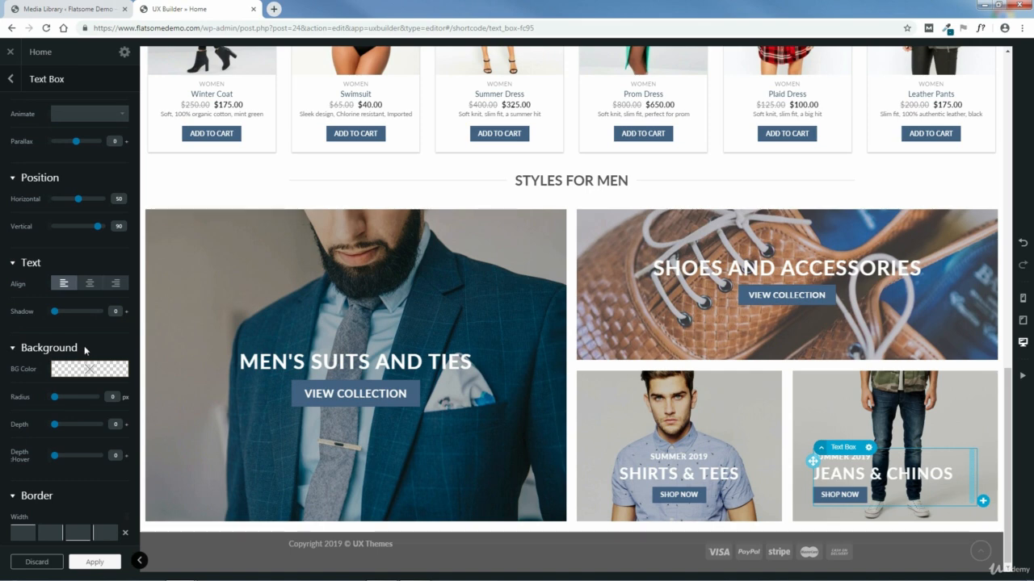
{"action": "scroll", "coordinate": [68, 412], "scroll_direction": "up", "scroll_amount": 2}
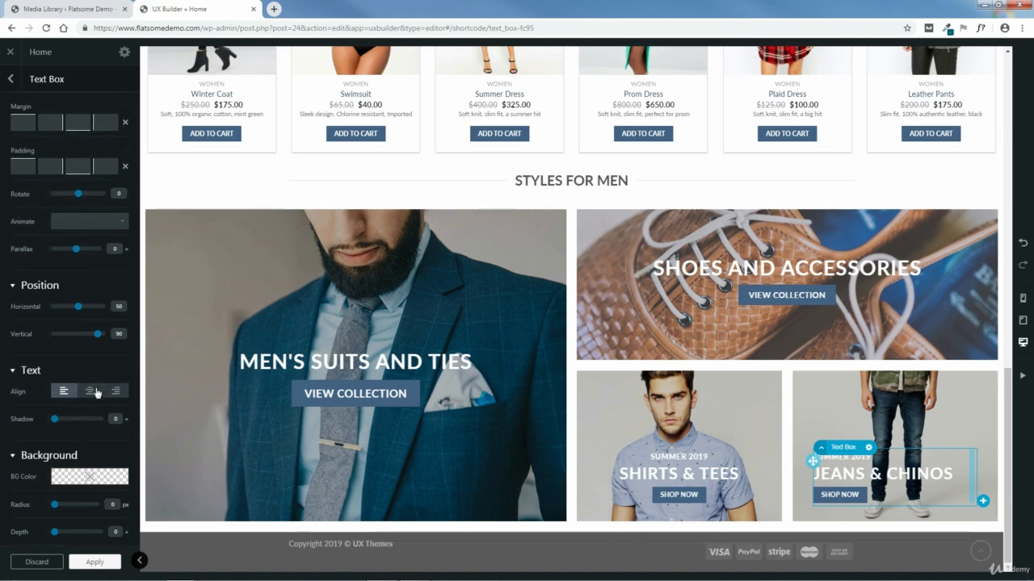
{"action": "left_click_drag", "start_coordinate": [55, 419], "coordinate": [64, 419]}
{"action": "left_click", "coordinate": [95, 562]}
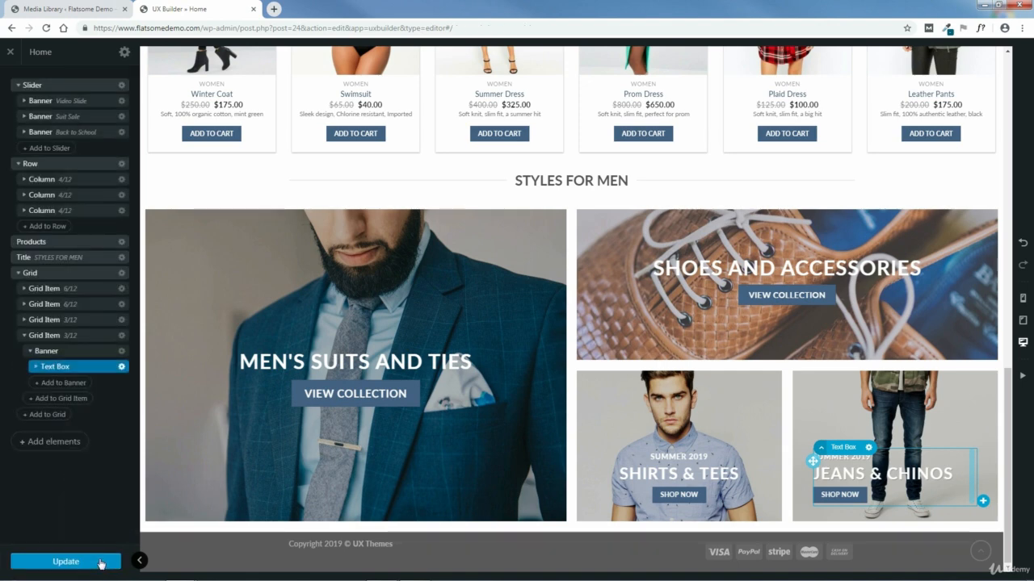
Step: Give the text in the SHIRTS & TEES banner's text box a slight shadow and apply the change
{"action": "left_click", "coordinate": [24, 320]}
{"action": "left_click", "coordinate": [51, 336]}
{"action": "left_click", "coordinate": [30, 336]}
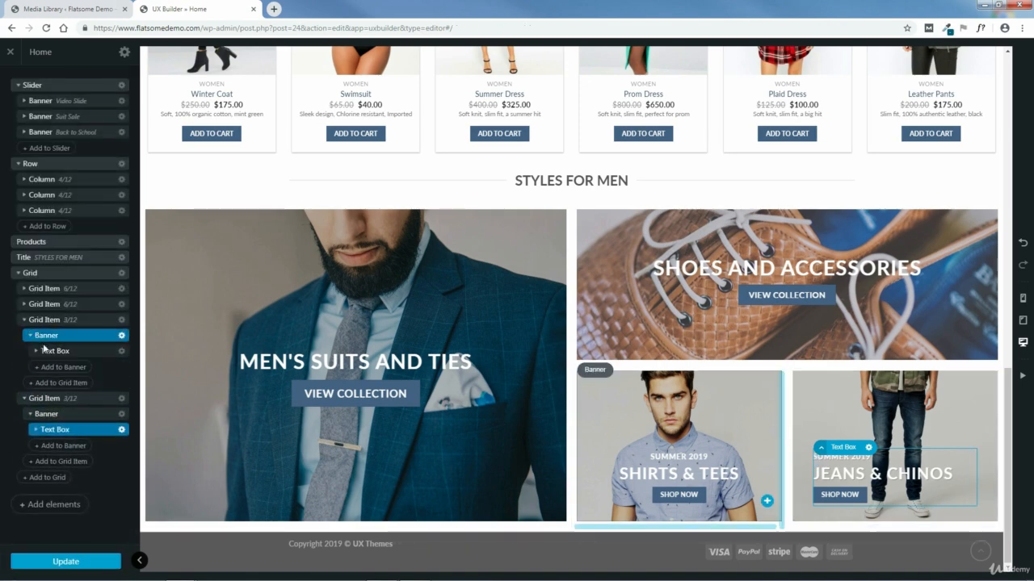
{"action": "double_click", "coordinate": [53, 351]}
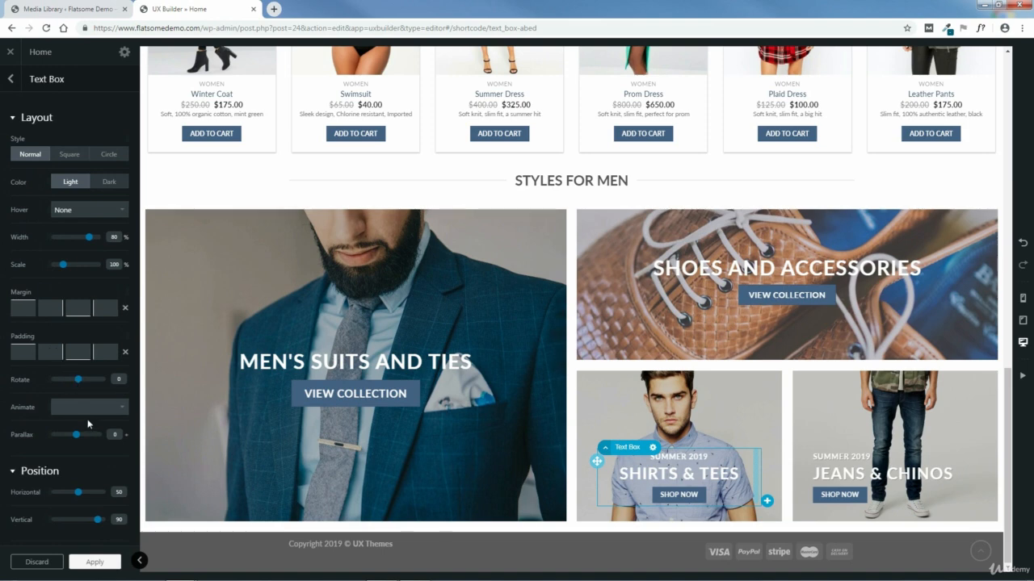
{"action": "scroll", "coordinate": [86, 421], "scroll_direction": "down", "scroll_amount": 5}
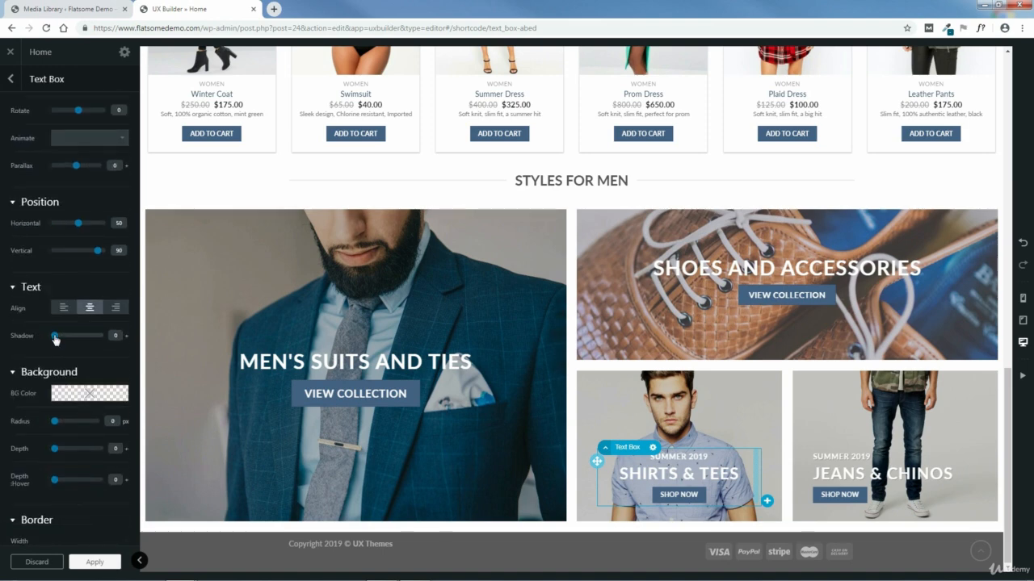
{"action": "left_click_drag", "start_coordinate": [55, 336], "coordinate": [64, 337]}
{"action": "left_click", "coordinate": [93, 563]}
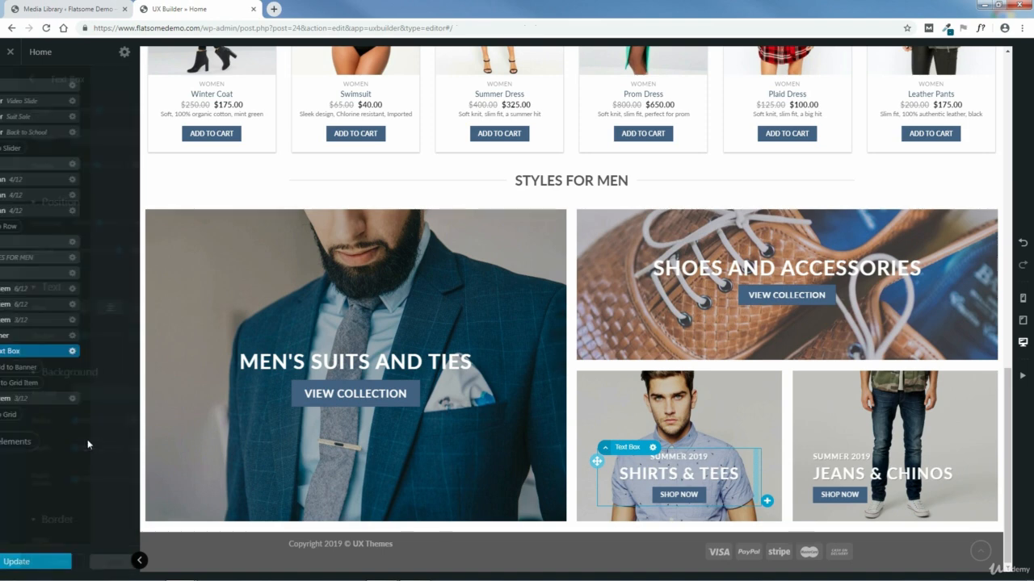
Step: Set the text shadow of the SHOES AND ACCESSORIES banner's text box to 1 and apply the change
{"action": "left_click", "coordinate": [23, 305]}
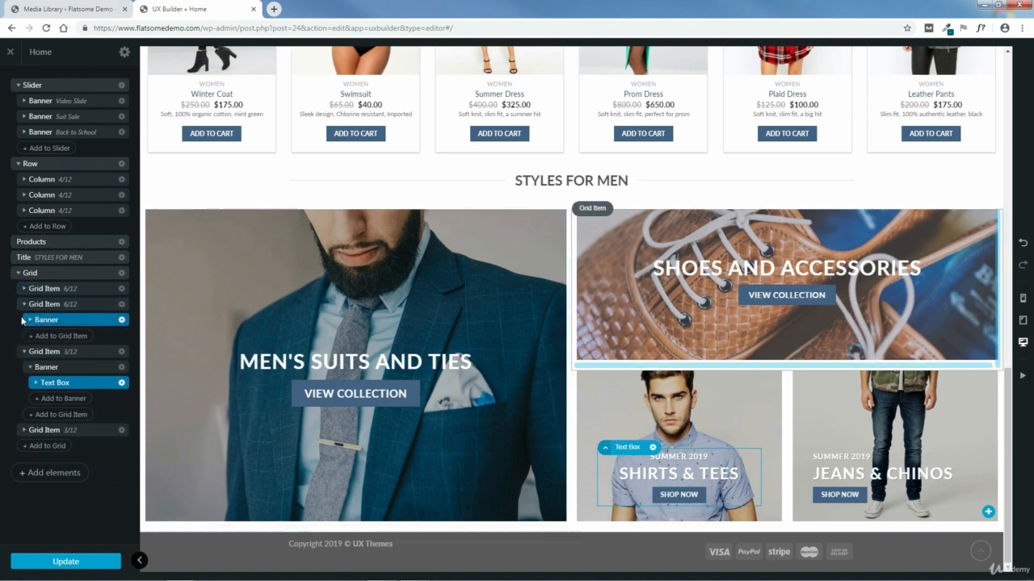
{"action": "left_click", "coordinate": [30, 320]}
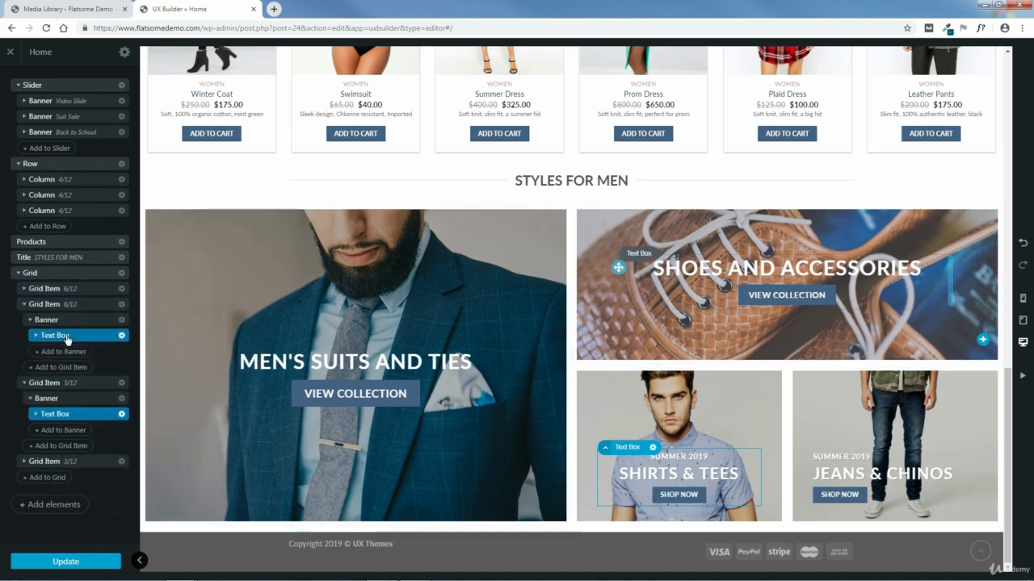
{"action": "left_click", "coordinate": [67, 336]}
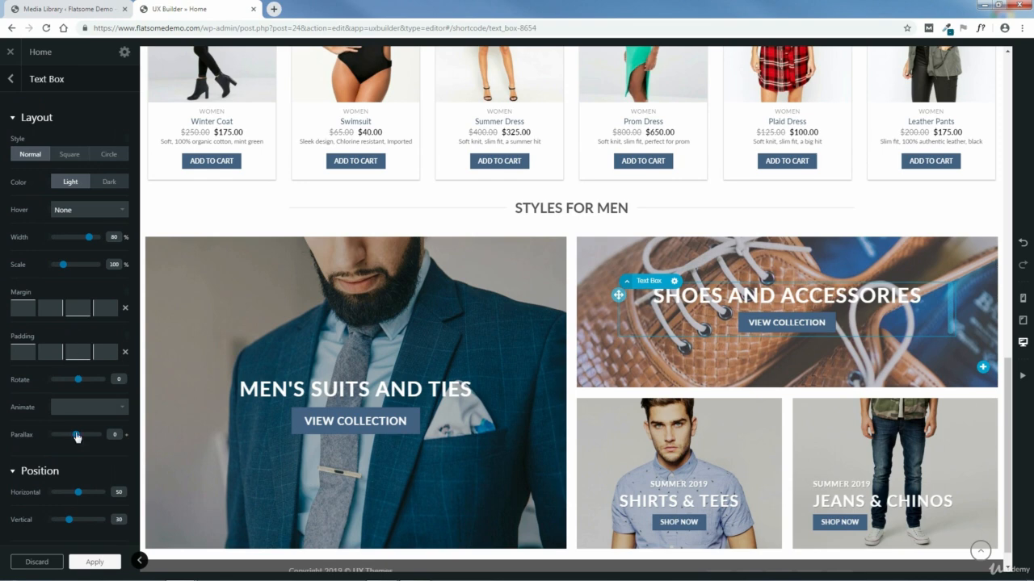
{"action": "scroll", "coordinate": [79, 436], "scroll_direction": "down", "scroll_amount": 2}
{"action": "left_click_drag", "start_coordinate": [56, 447], "coordinate": [66, 449]}
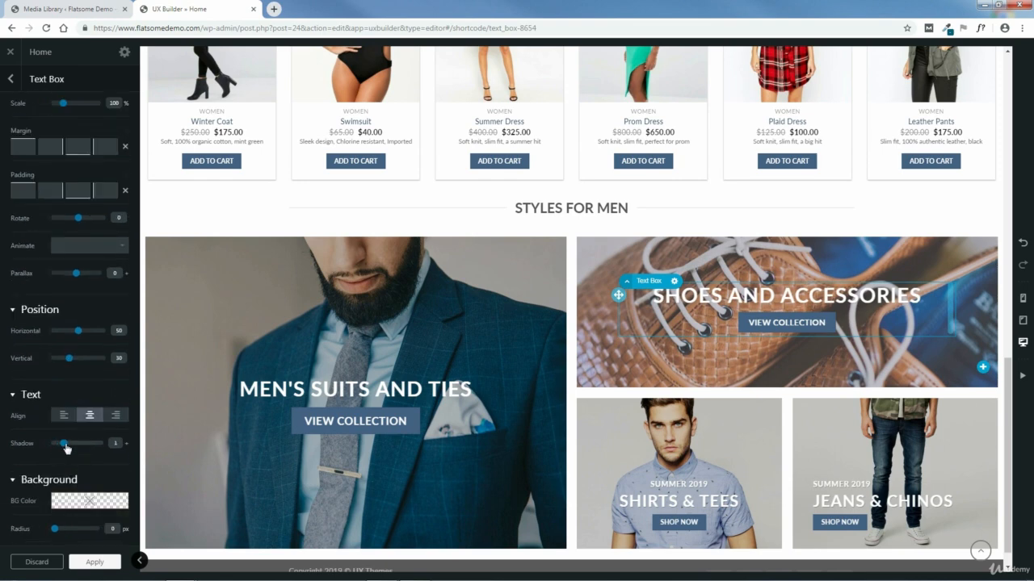
{"action": "left_click", "coordinate": [95, 562]}
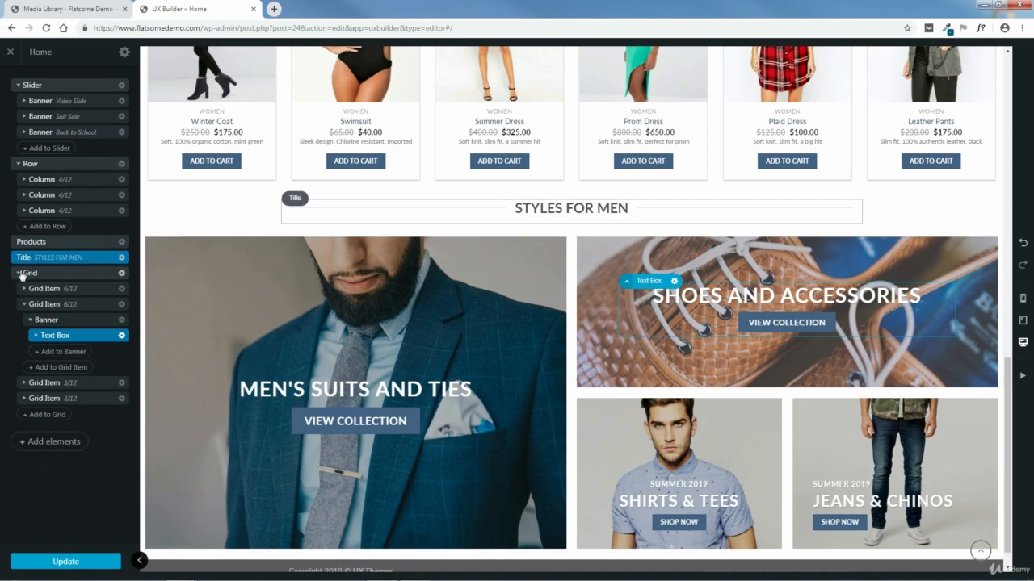
Step: Set the text shadow of the MEN'S SUITS AND TIES banner's text box to 1 and apply the change
{"action": "left_click", "coordinate": [24, 288]}
{"action": "left_click", "coordinate": [33, 303]}
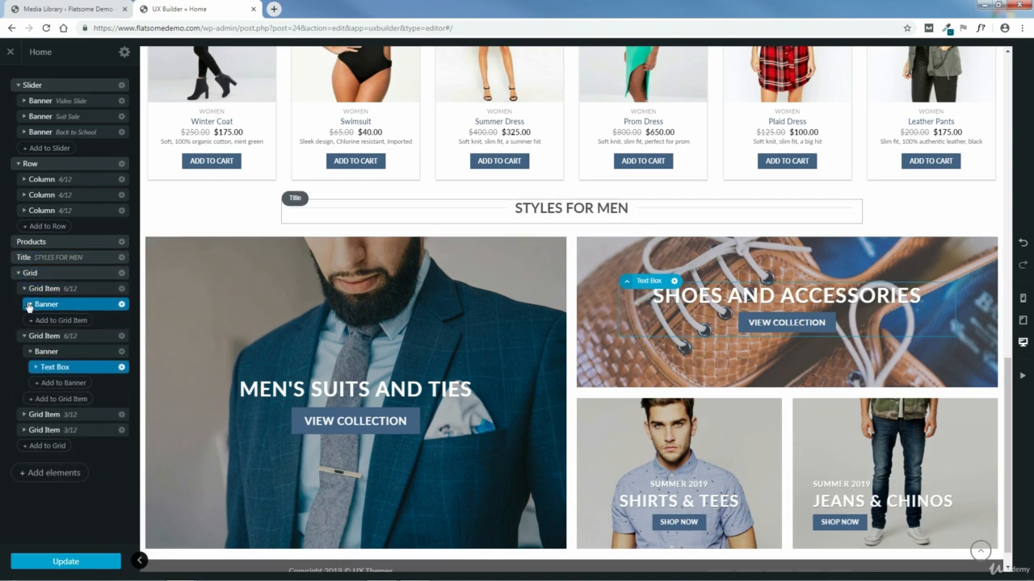
{"action": "left_click", "coordinate": [73, 321]}
{"action": "left_click", "coordinate": [74, 320]}
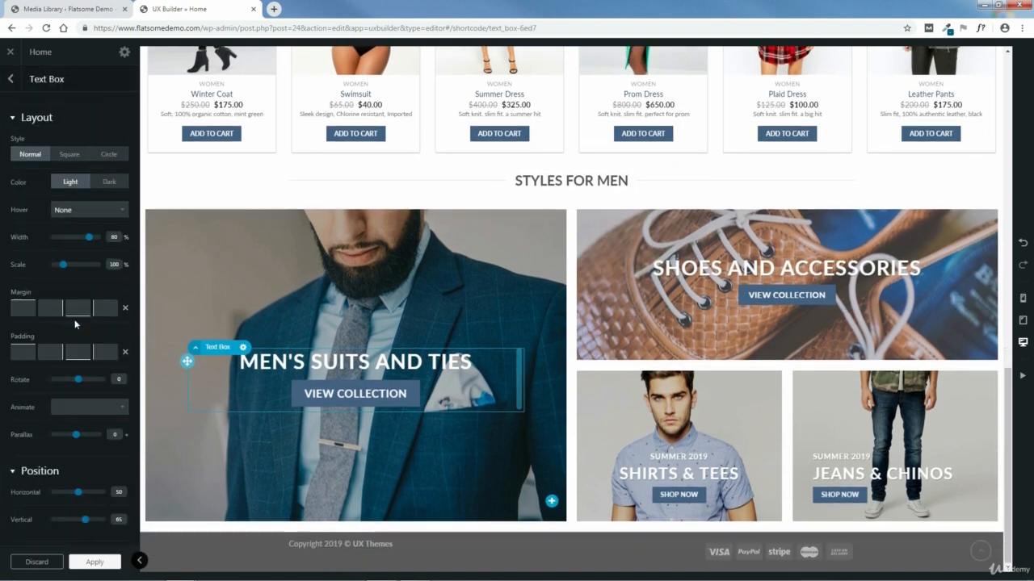
{"action": "scroll", "coordinate": [74, 458], "scroll_direction": "down", "scroll_amount": 3}
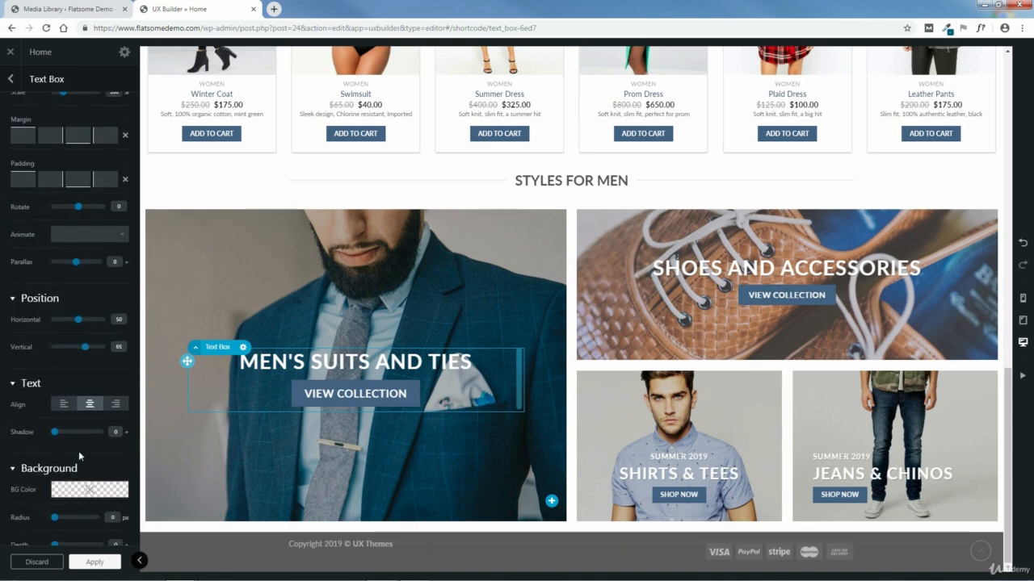
{"action": "left_click_drag", "start_coordinate": [55, 395], "coordinate": [62, 396]}
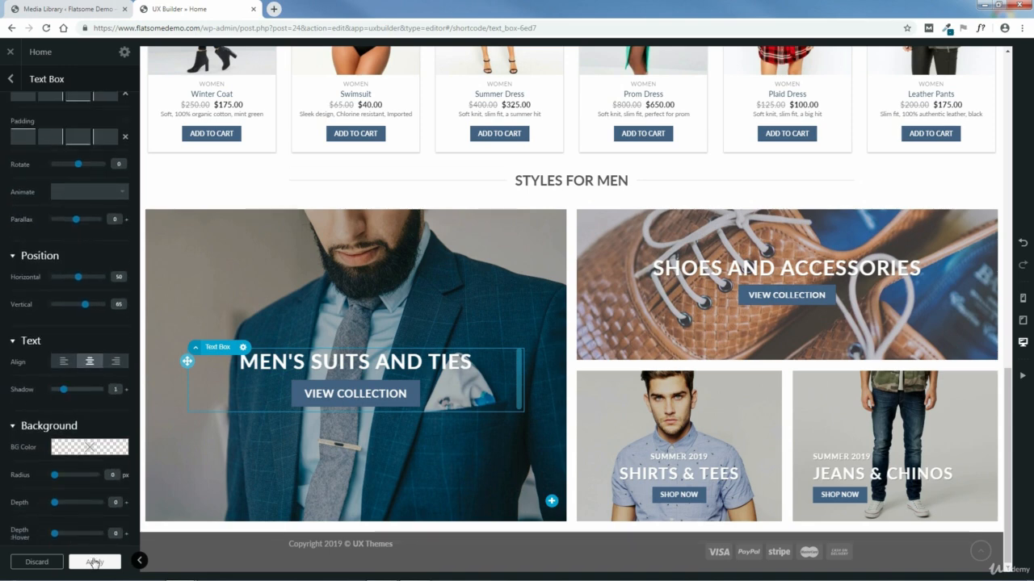
{"action": "left_click", "coordinate": [94, 562]}
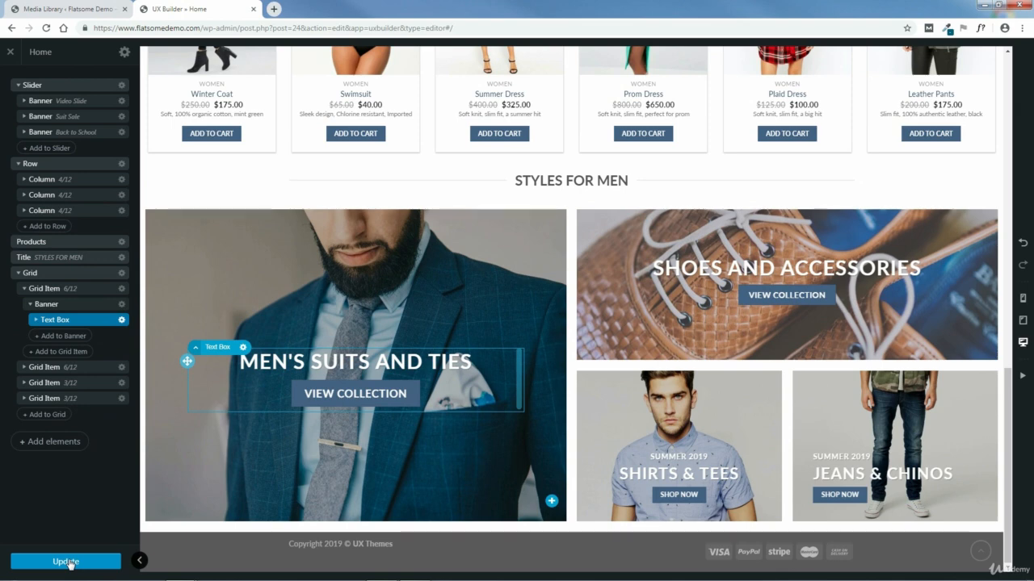
Step: Save the updated home page and try to exit the builder
{"action": "left_click", "coordinate": [69, 563]}
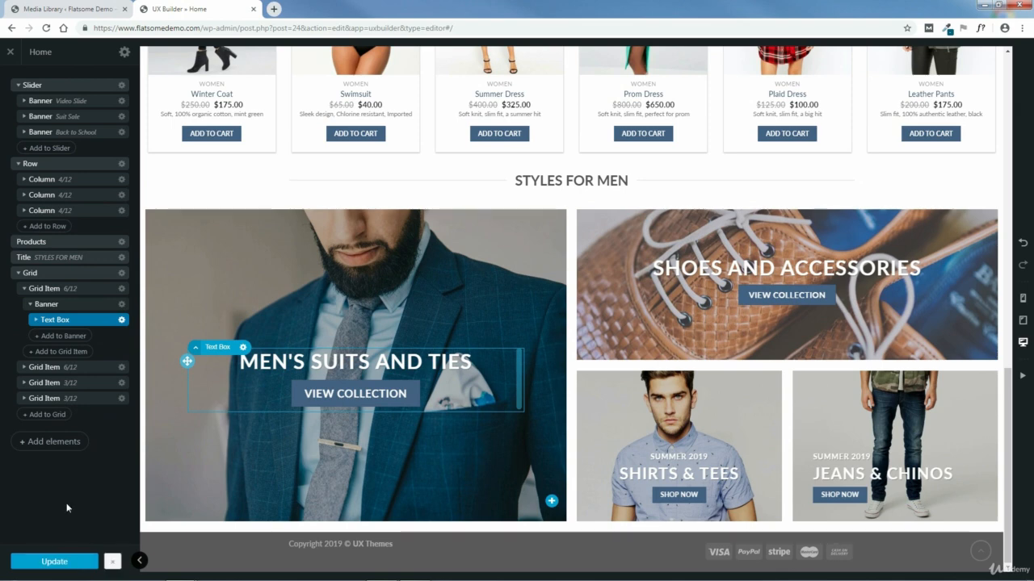
{"action": "left_click", "coordinate": [114, 563]}
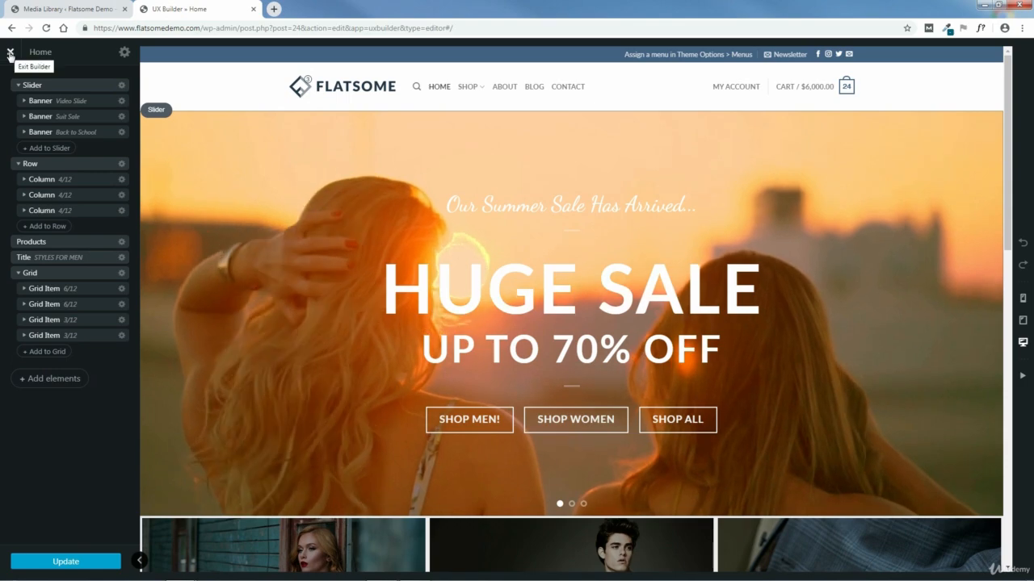
{"action": "left_click", "coordinate": [11, 52]}
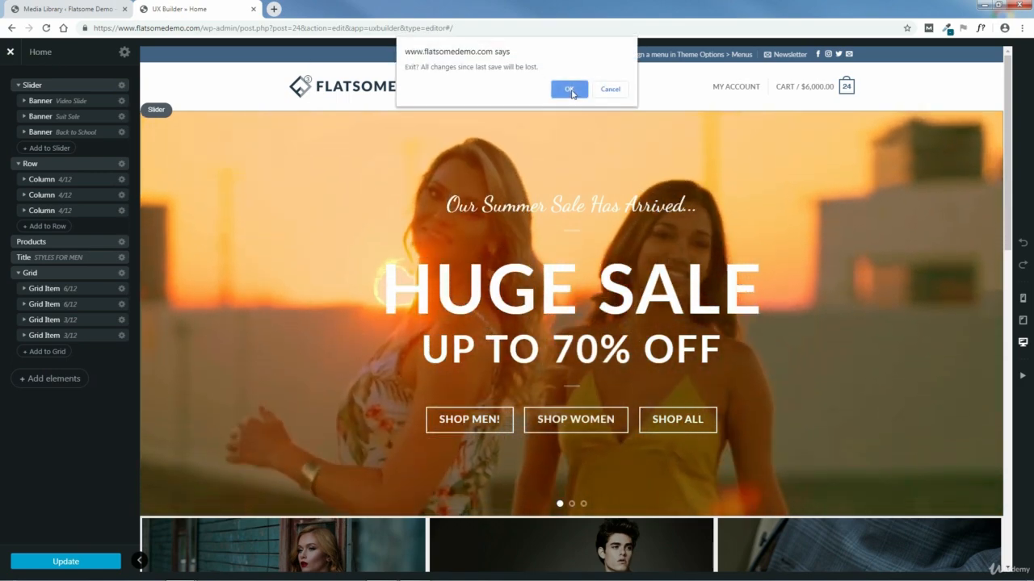
{"action": "left_click", "coordinate": [610, 90]}
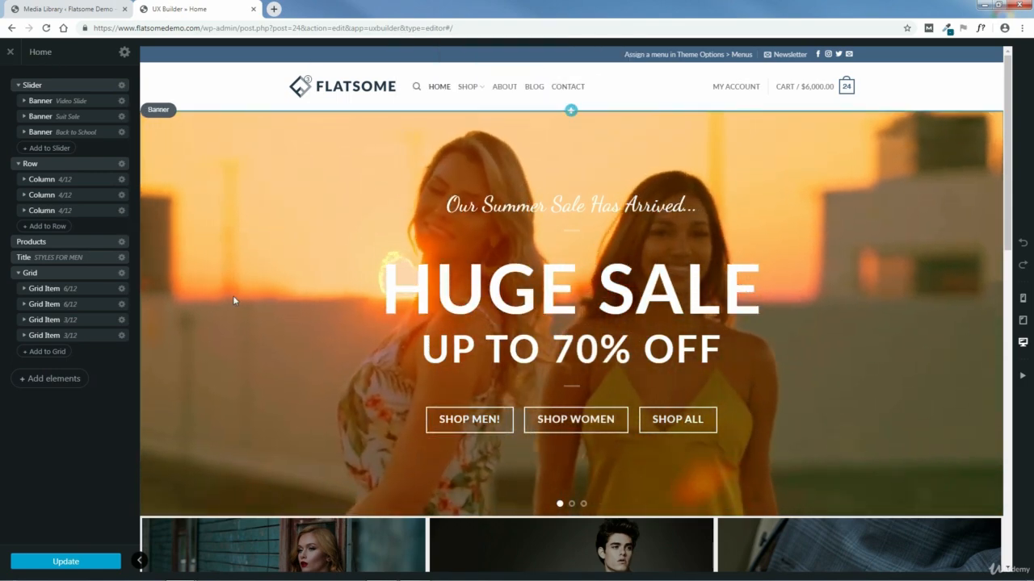
{"action": "left_click", "coordinate": [69, 561]}
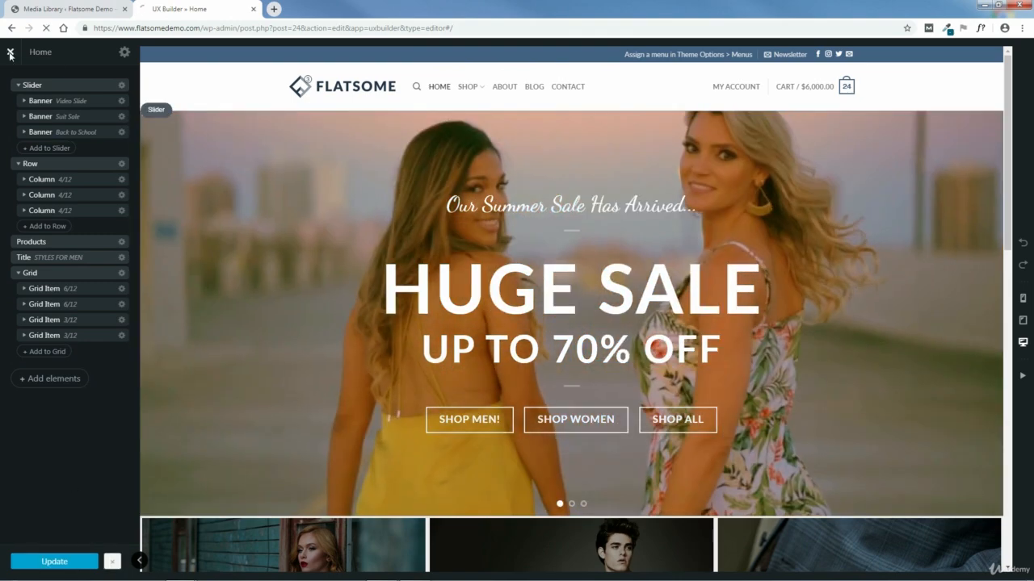
{"action": "left_click", "coordinate": [11, 52]}
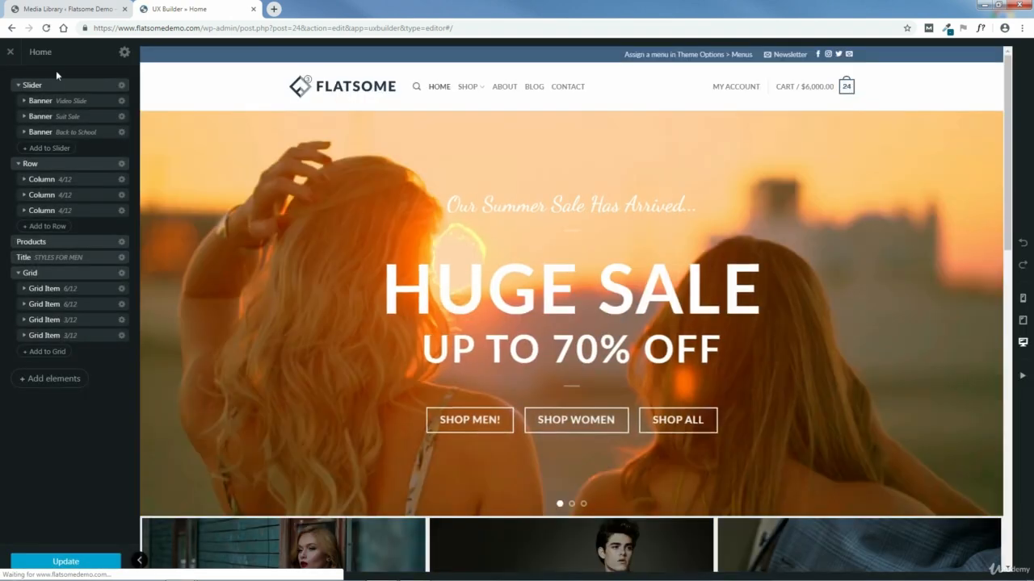
Step: Open the live site in a new browser tab from the Media Library page and examine the STYLES FOR MEN banner grid
{"action": "left_click", "coordinate": [71, 8]}
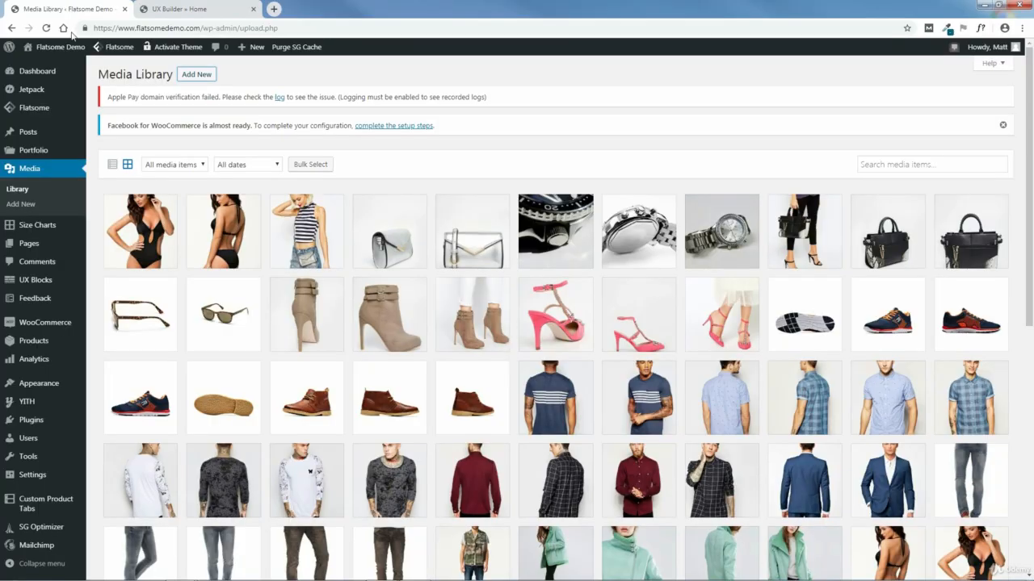
{"action": "mouse_move", "coordinate": [47, 50]}
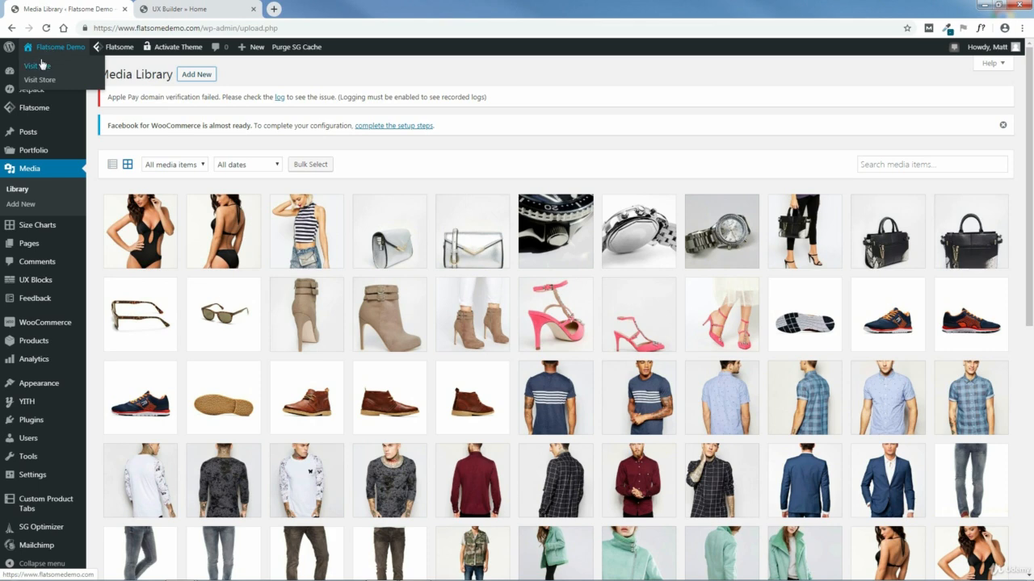
{"action": "right_click", "coordinate": [39, 67]}
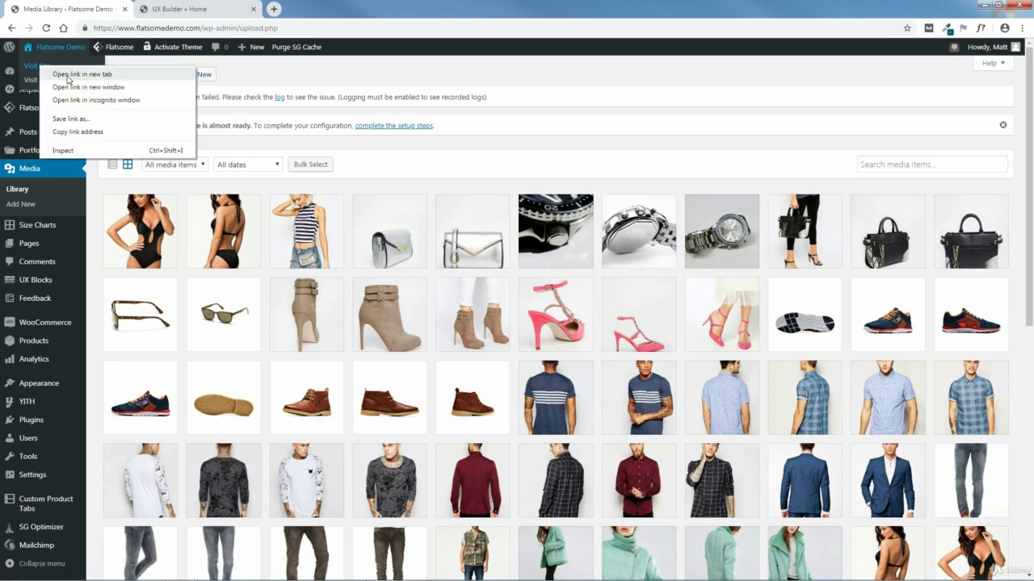
{"action": "left_click", "coordinate": [69, 75]}
{"action": "left_click_drag", "start_coordinate": [166, 9], "coordinate": [299, 8]}
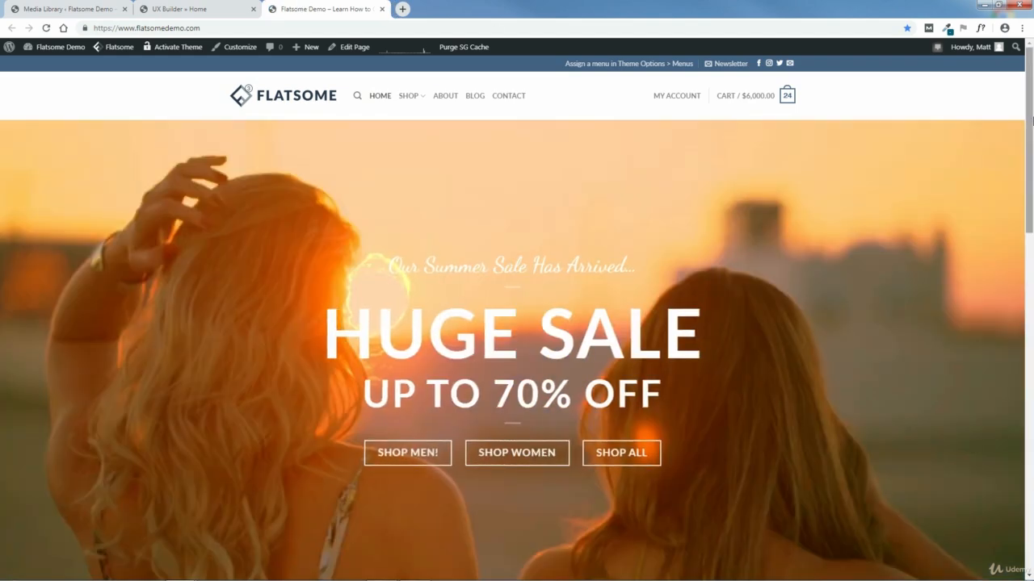
{"action": "left_click_drag", "start_coordinate": [1032, 119], "coordinate": [1031, 454]}
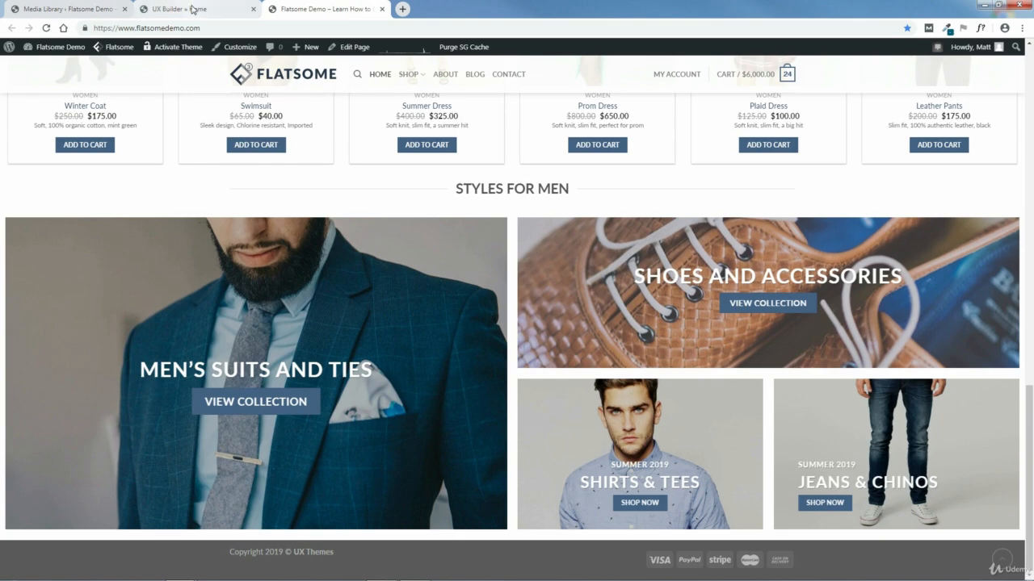
Step: Return to the page builder, set the MEN'S SUITS AND TIES banner's hover effect to Remove Overlay, and apply it
{"action": "left_click", "coordinate": [193, 10]}
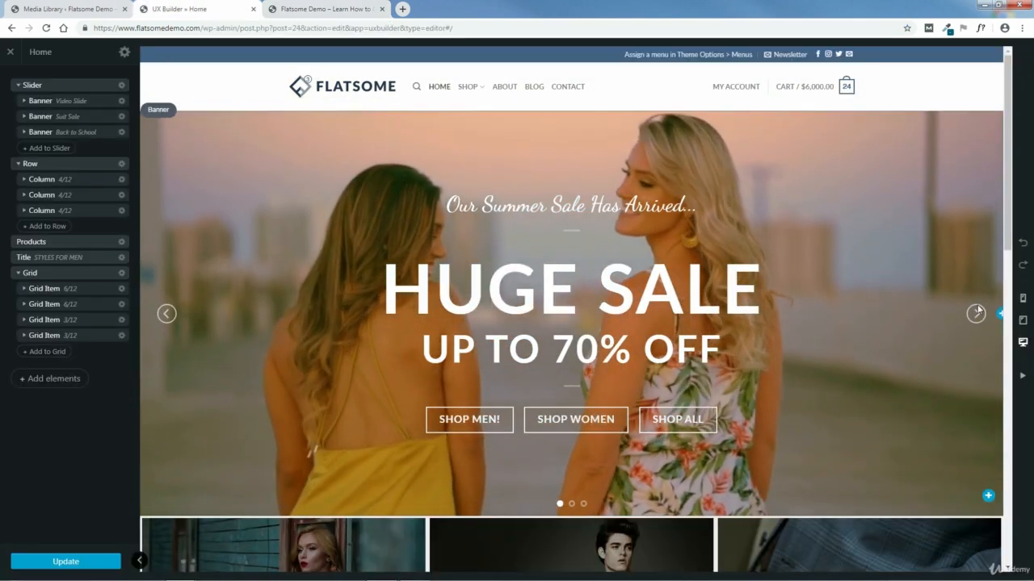
{"action": "left_click", "coordinate": [975, 314]}
{"action": "scroll", "coordinate": [975, 313], "scroll_direction": "down", "scroll_amount": 8}
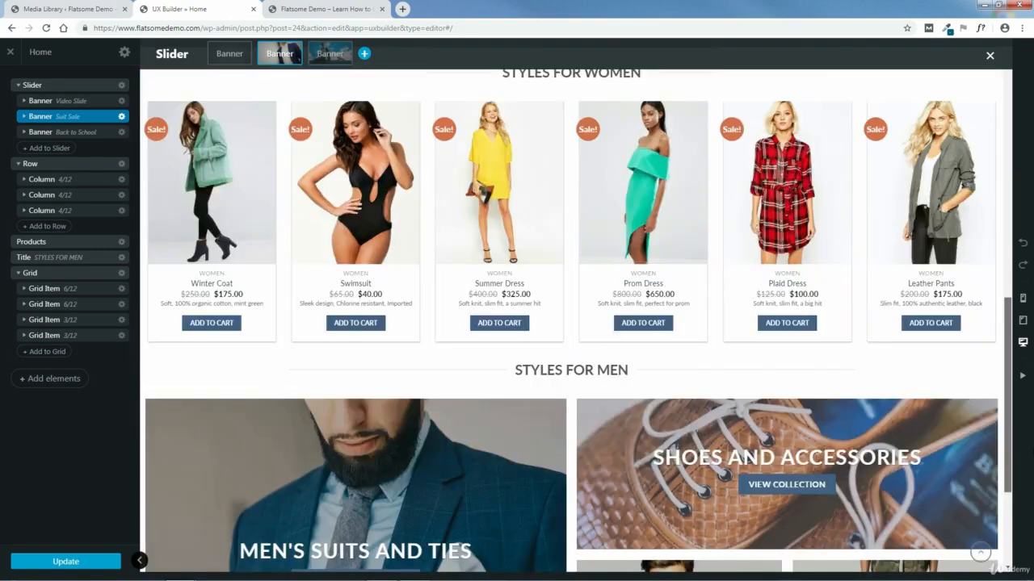
{"action": "left_click_drag", "start_coordinate": [1007, 428], "coordinate": [1007, 500]}
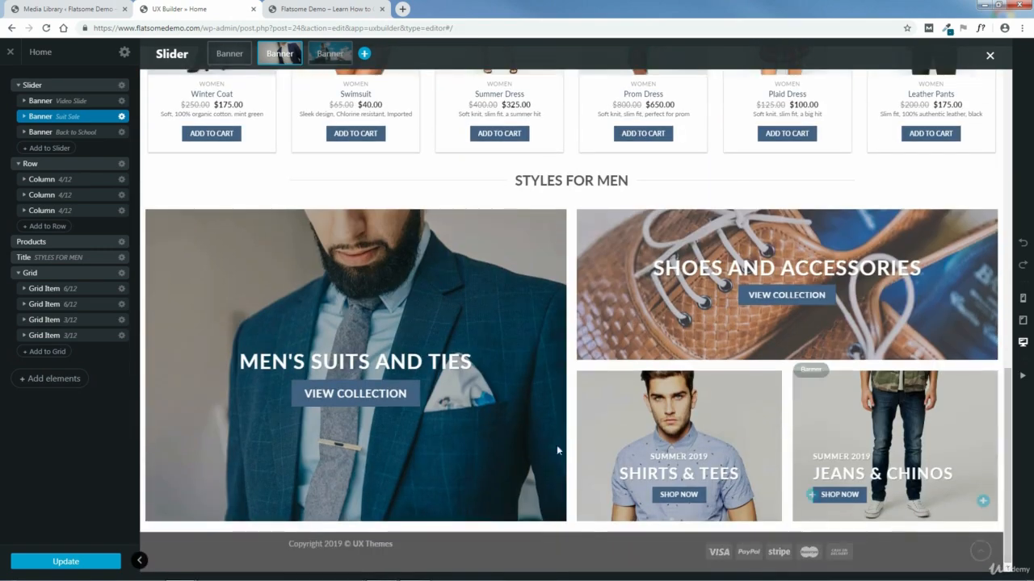
{"action": "left_click", "coordinate": [55, 290]}
{"action": "left_click", "coordinate": [58, 306]}
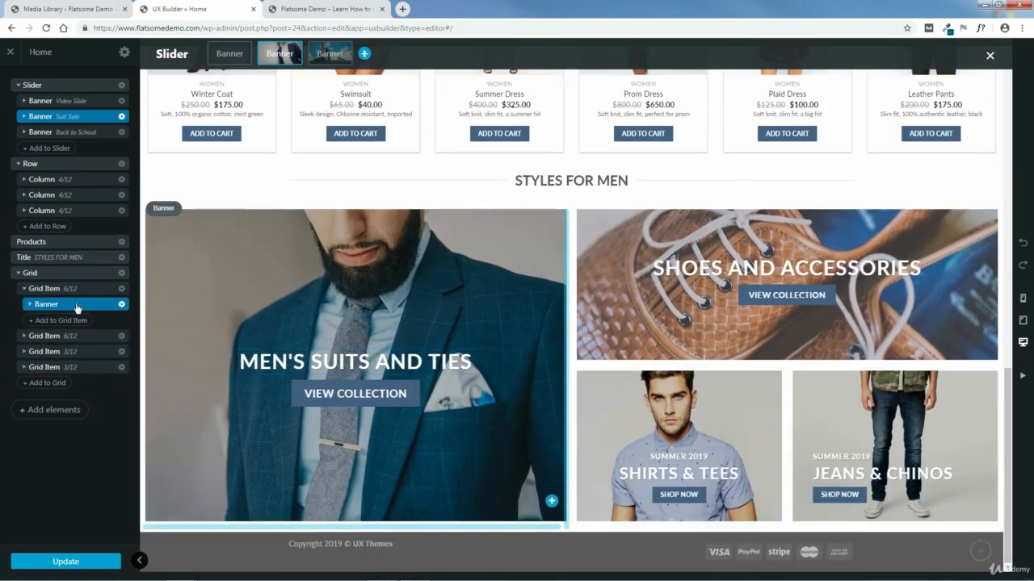
{"action": "left_click", "coordinate": [77, 307]}
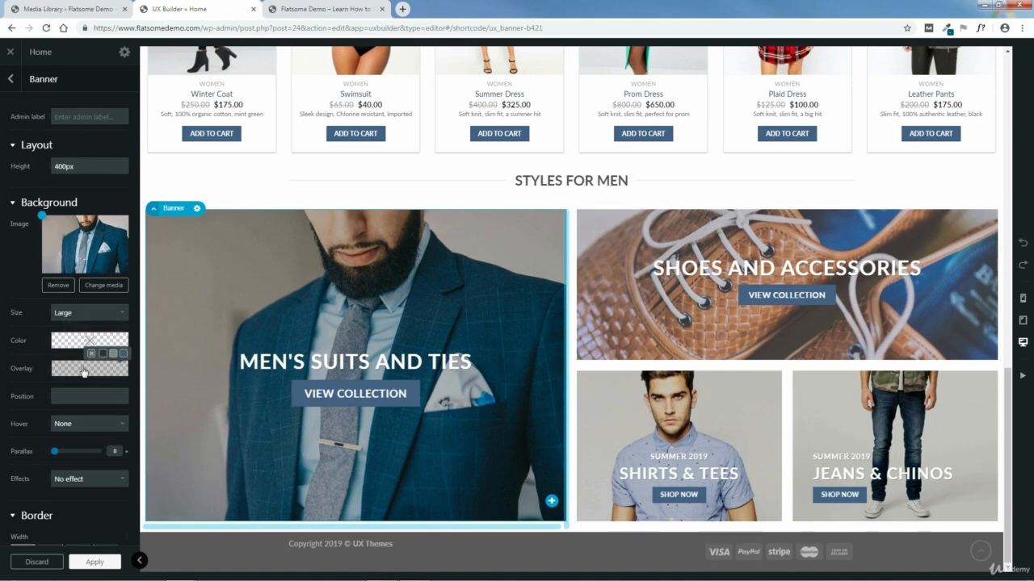
{"action": "left_click", "coordinate": [88, 426]}
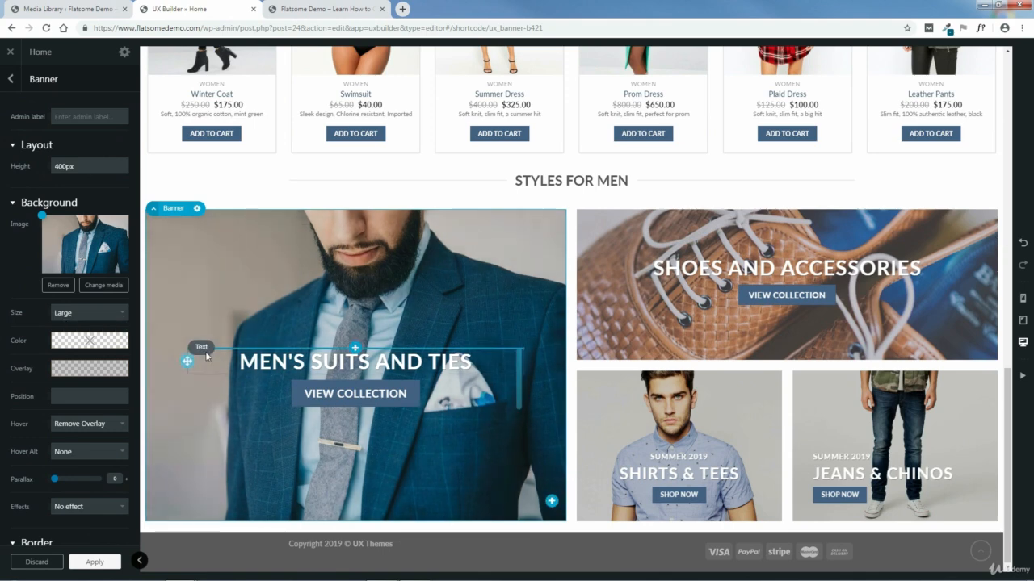
{"action": "left_click", "coordinate": [96, 563]}
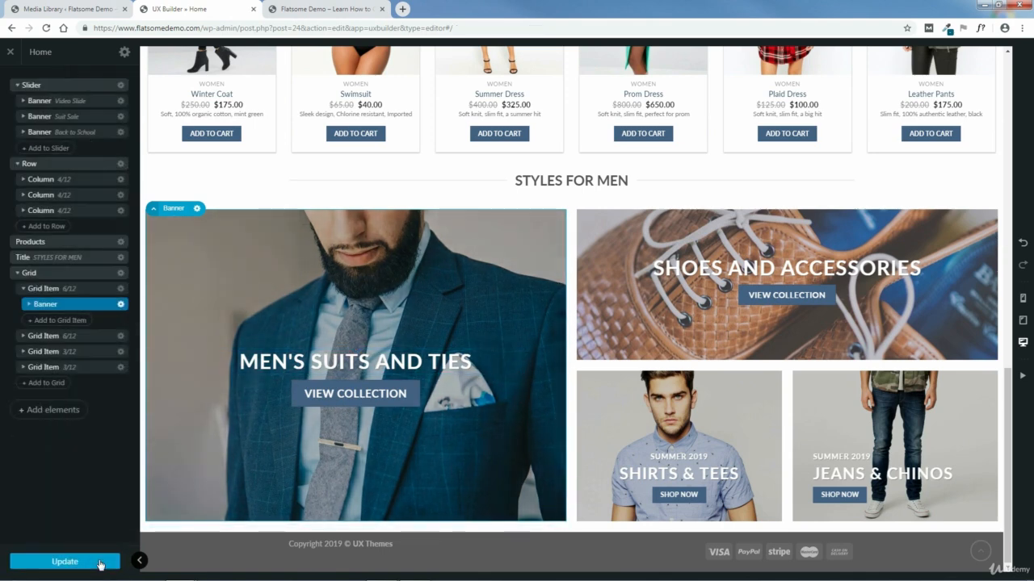
Step: Set the SHOES AND ACCESSORIES banner's hover effect to Remove Overlay and apply it
{"action": "left_click", "coordinate": [26, 340]}
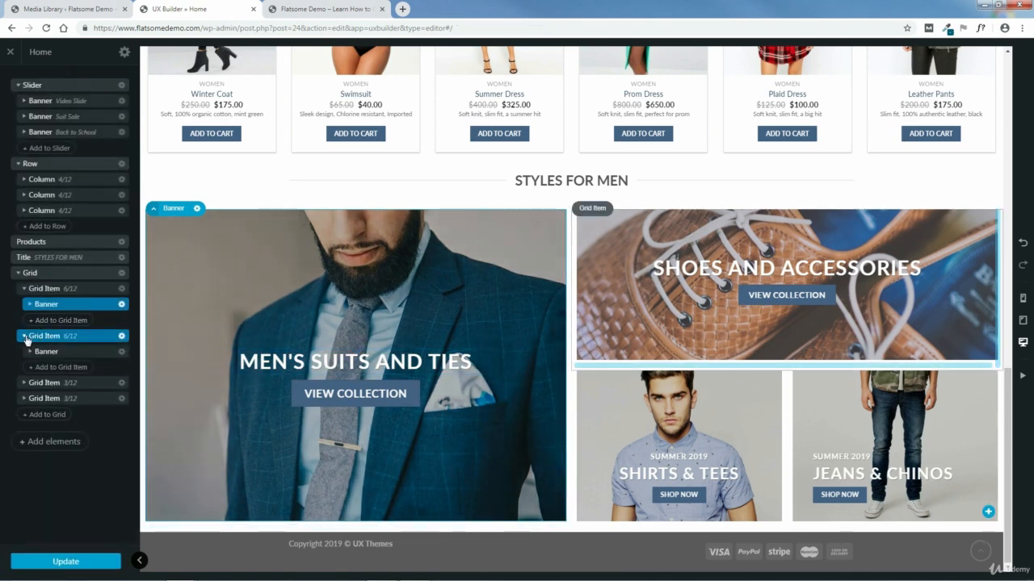
{"action": "left_click", "coordinate": [76, 352]}
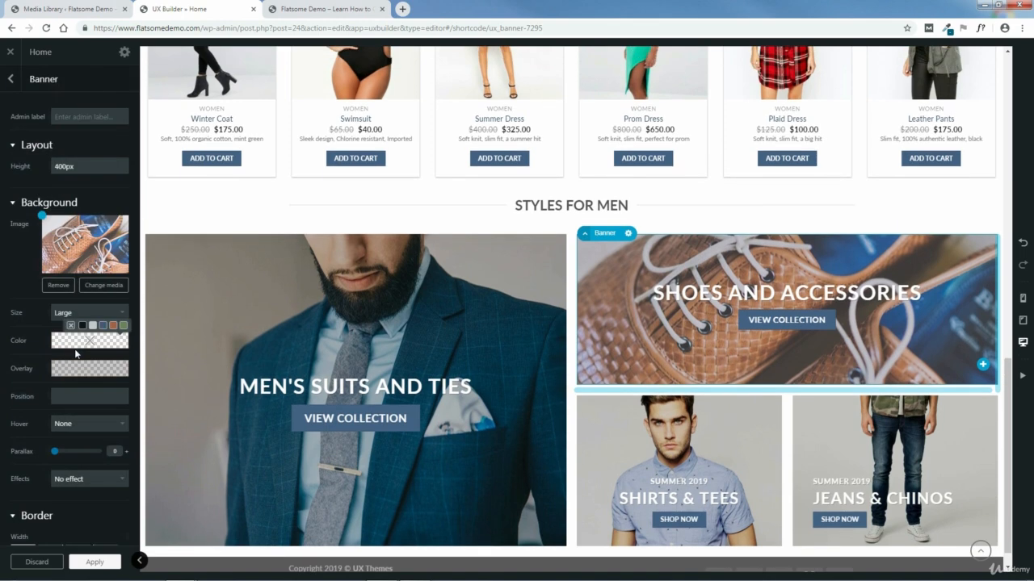
{"action": "left_click", "coordinate": [80, 421]}
{"action": "left_click", "coordinate": [79, 547]}
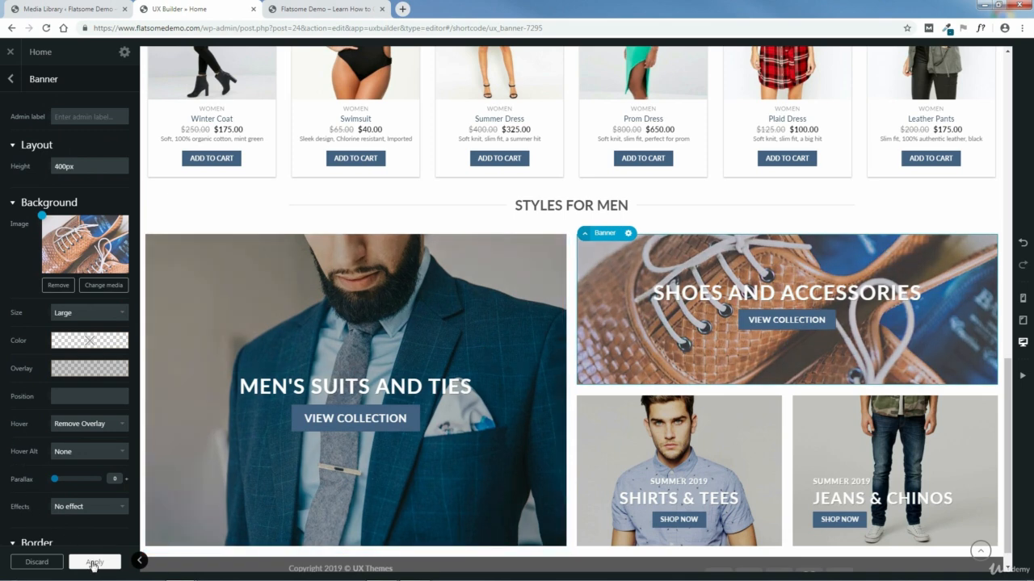
{"action": "left_click", "coordinate": [95, 563]}
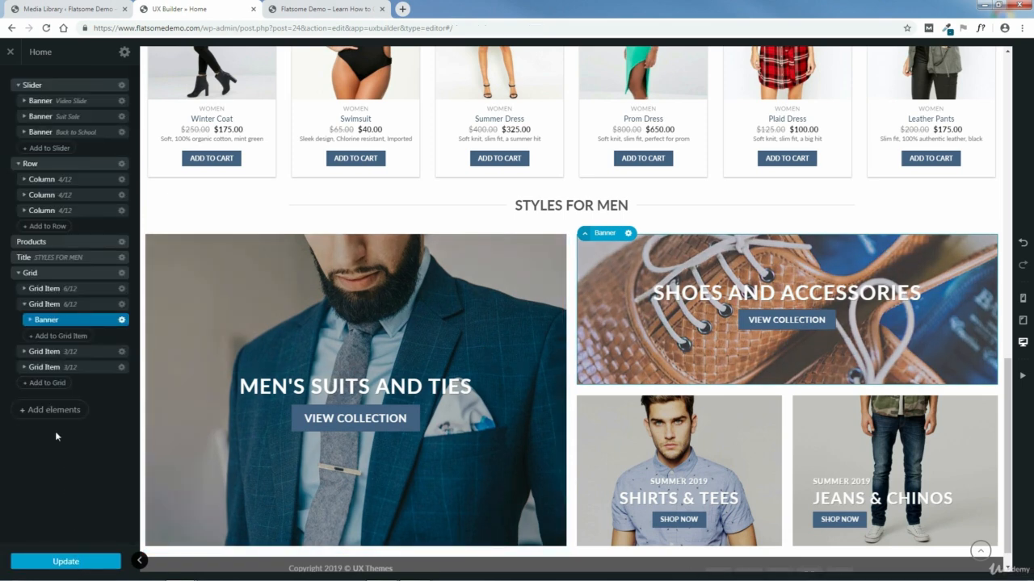
Step: Set the SHIRTS & TEES banner's hover effect to Remove Overlay and apply the change
{"action": "left_click", "coordinate": [47, 355]}
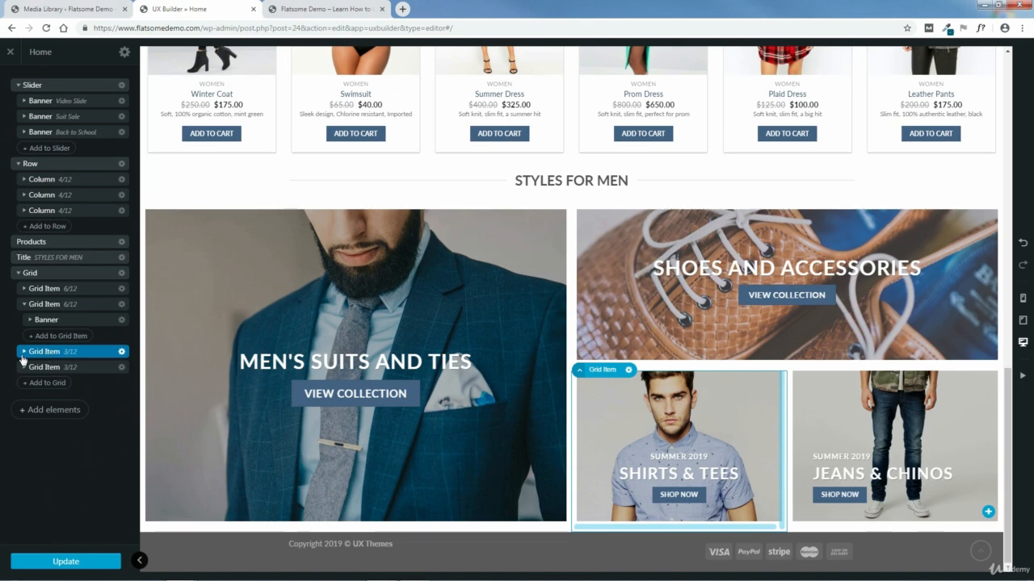
{"action": "left_click", "coordinate": [69, 370]}
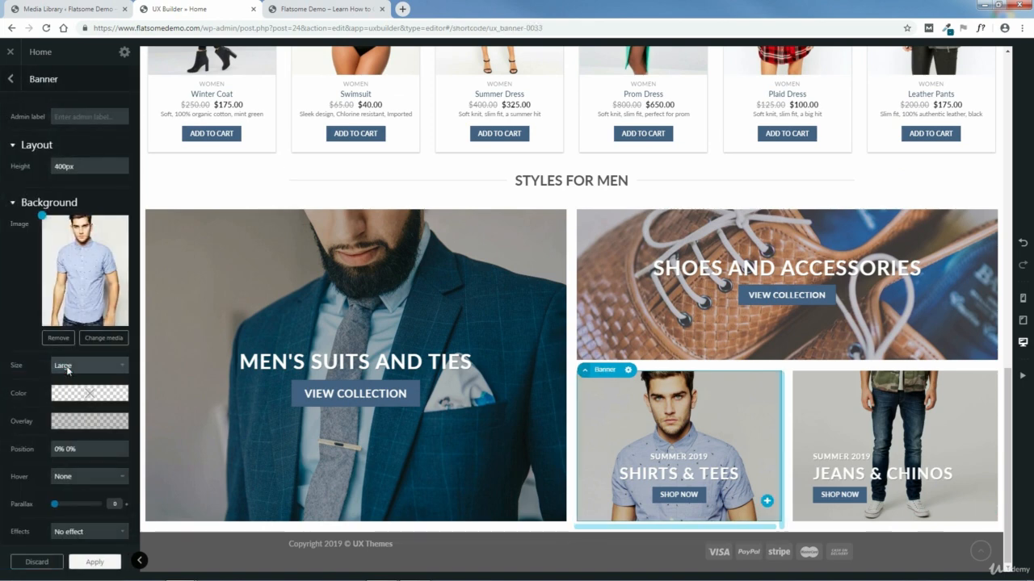
{"action": "scroll", "coordinate": [97, 434], "scroll_direction": "down", "scroll_amount": 2}
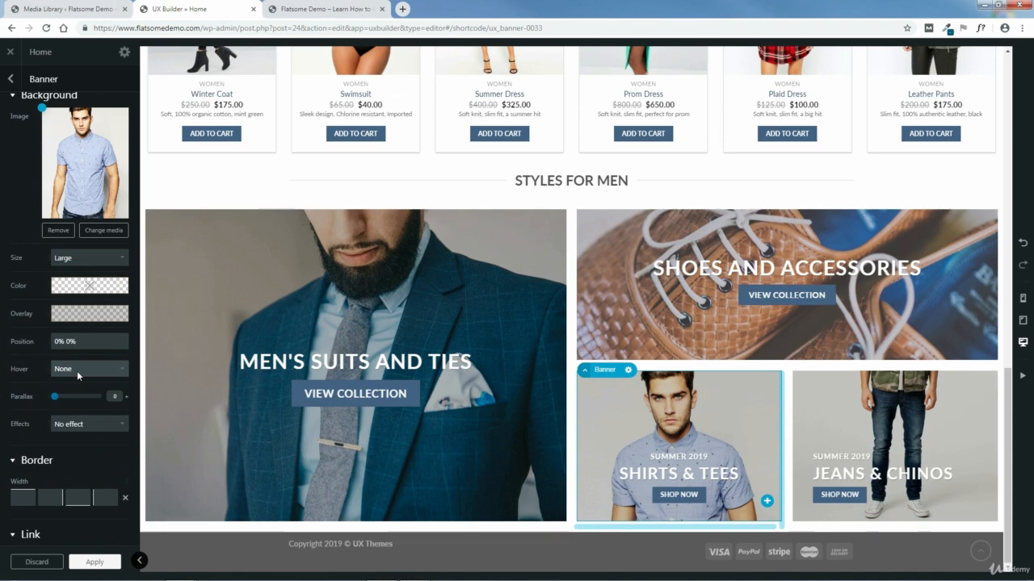
{"action": "left_click", "coordinate": [77, 370]}
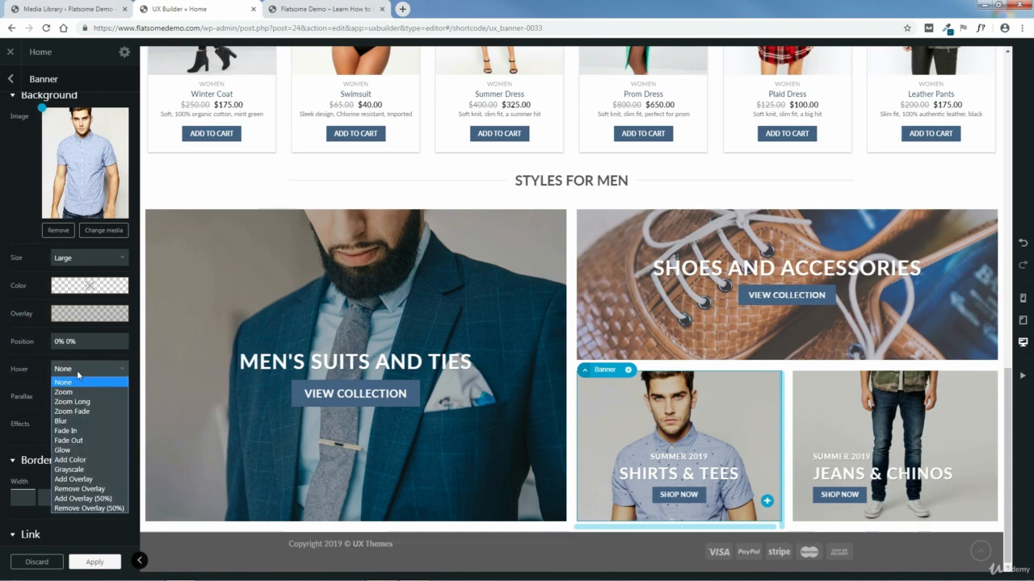
{"action": "left_click", "coordinate": [89, 488]}
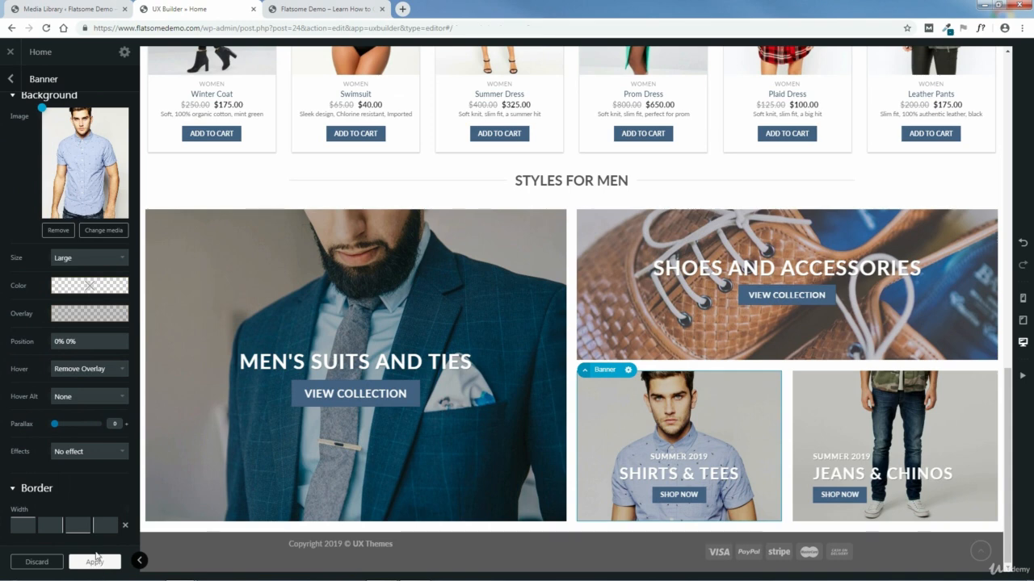
{"action": "left_click", "coordinate": [94, 561]}
Step: Give the JEANS & CHINOS banner in the last grid item the Remove Overlay hover effect and apply it
{"action": "left_click", "coordinate": [25, 367]}
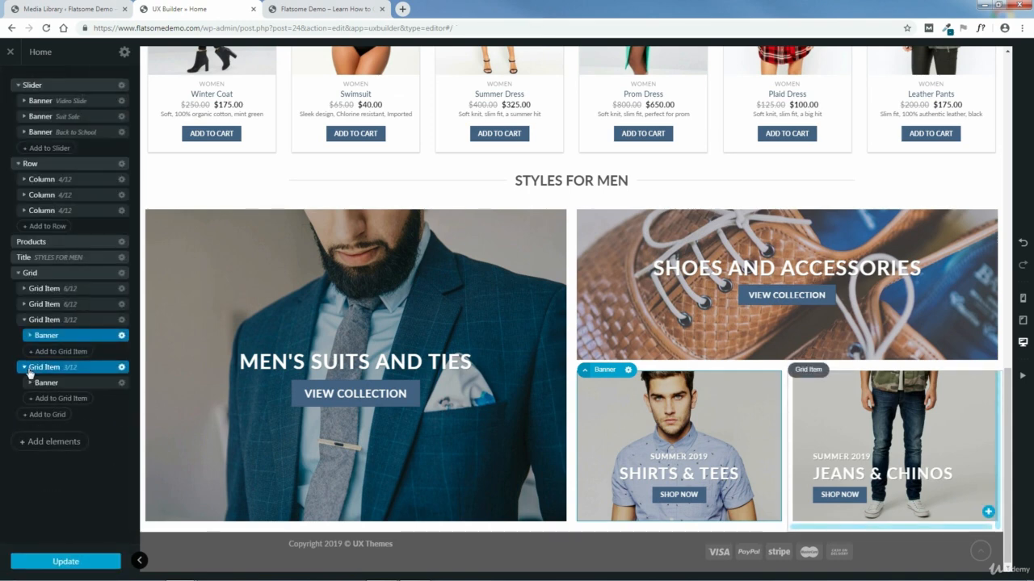
{"action": "left_click", "coordinate": [62, 383]}
{"action": "left_click", "coordinate": [62, 384]}
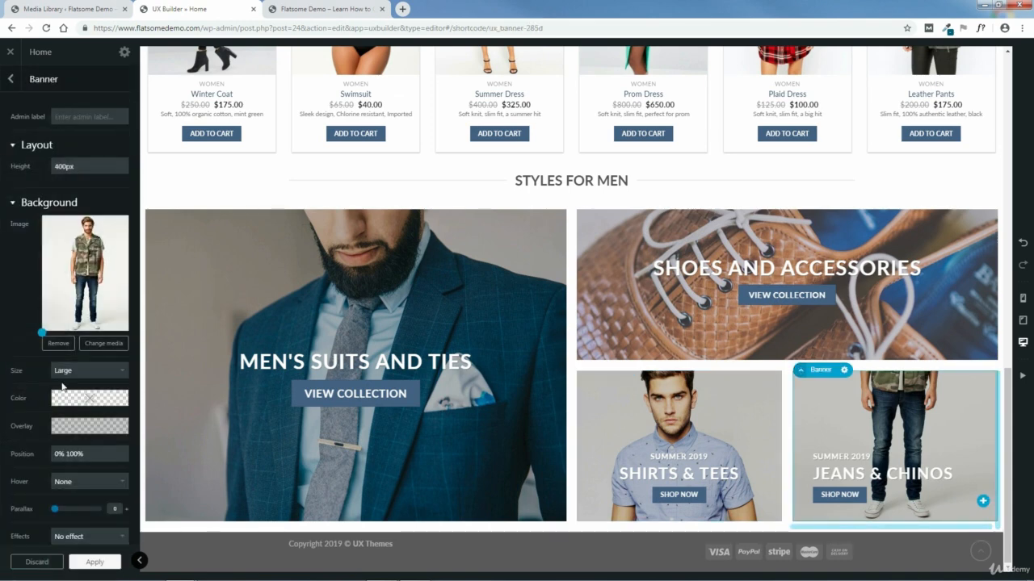
{"action": "scroll", "coordinate": [96, 460], "scroll_direction": "down", "scroll_amount": 3}
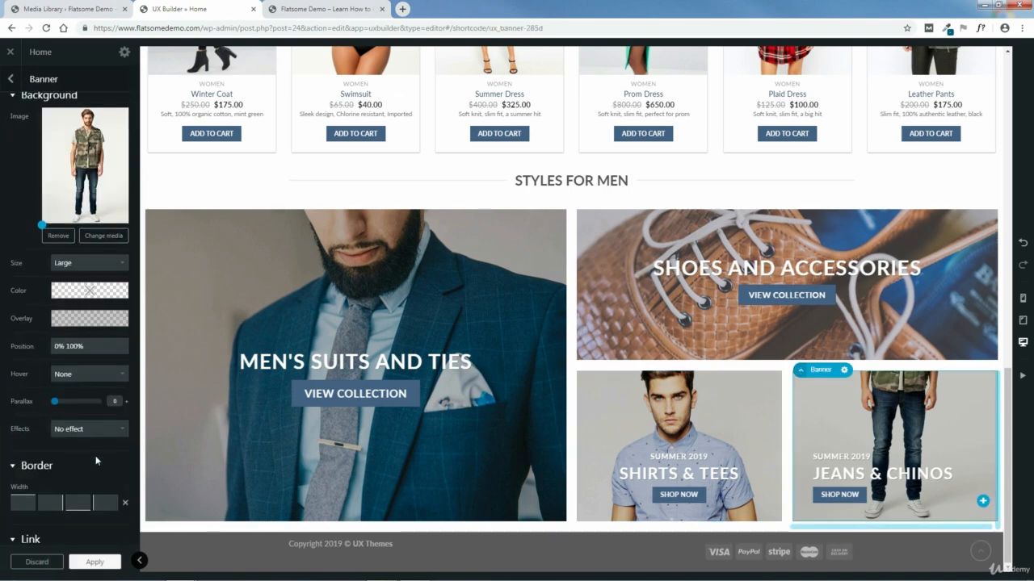
{"action": "left_click", "coordinate": [63, 375]}
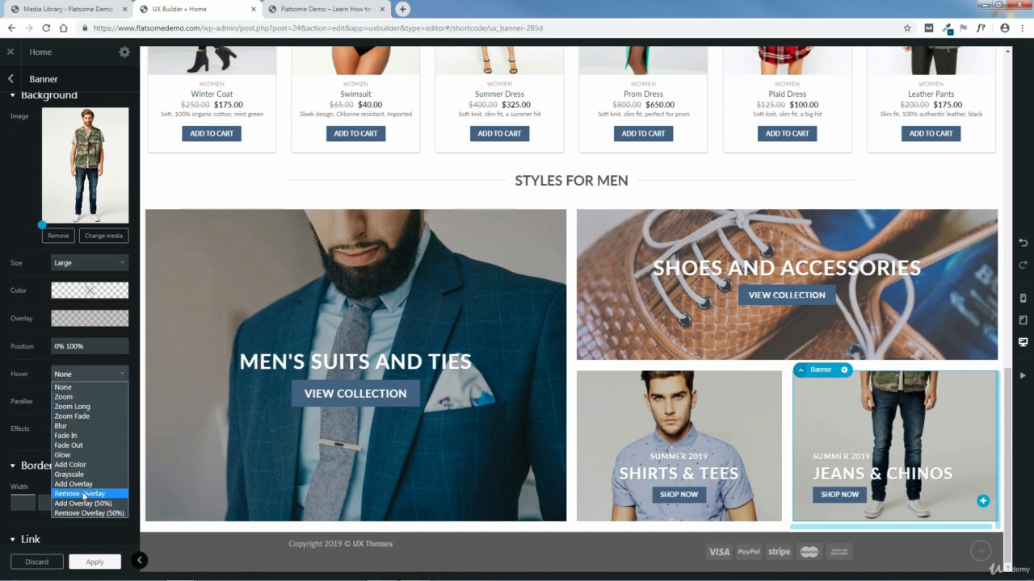
{"action": "left_click", "coordinate": [83, 494]}
{"action": "left_click", "coordinate": [95, 561]}
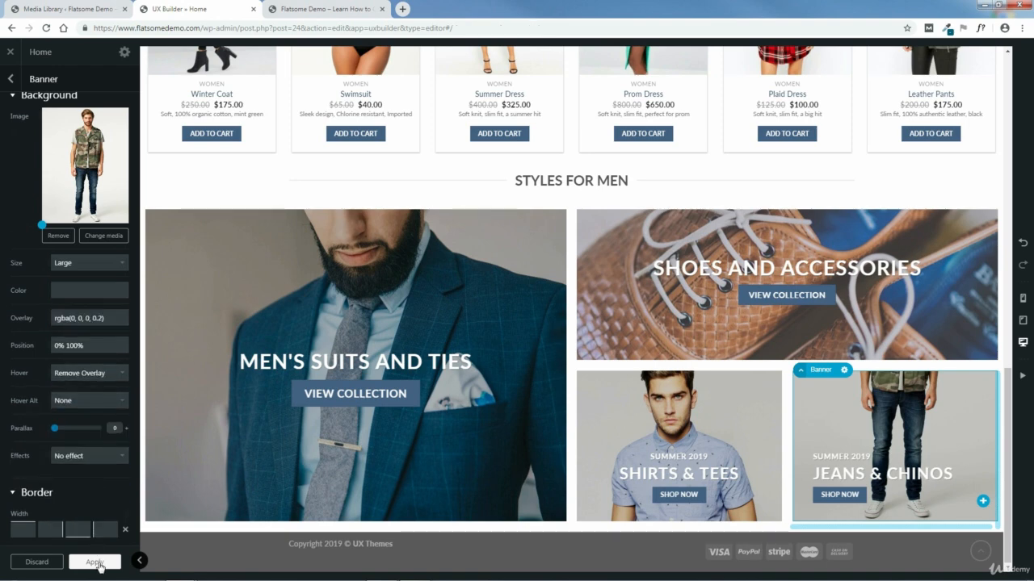
Step: Save the updated home page and reload the live site to check the STYLES FOR MEN banners, returning to the page builder
{"action": "left_click", "coordinate": [68, 563]}
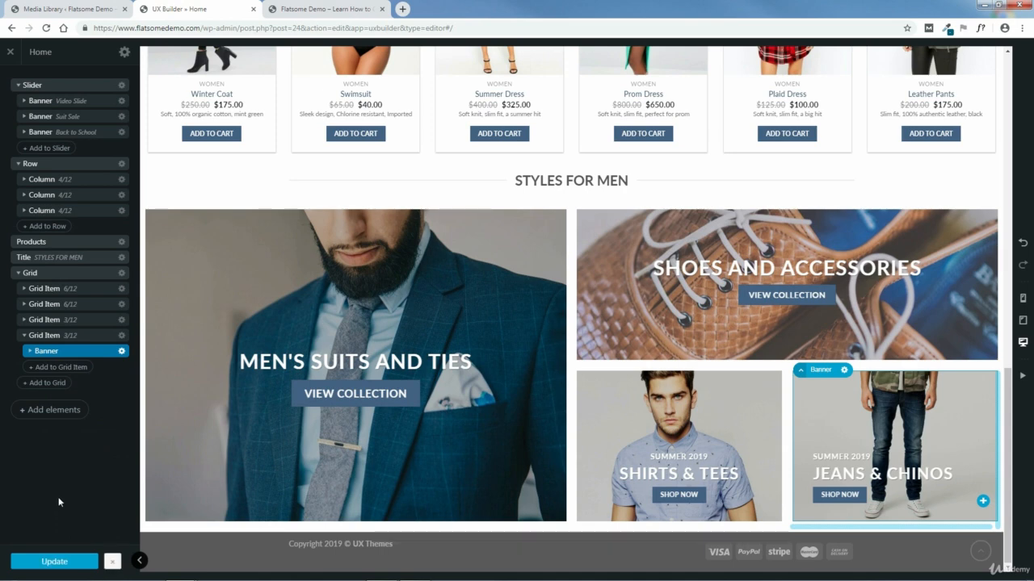
{"action": "left_click", "coordinate": [301, 9]}
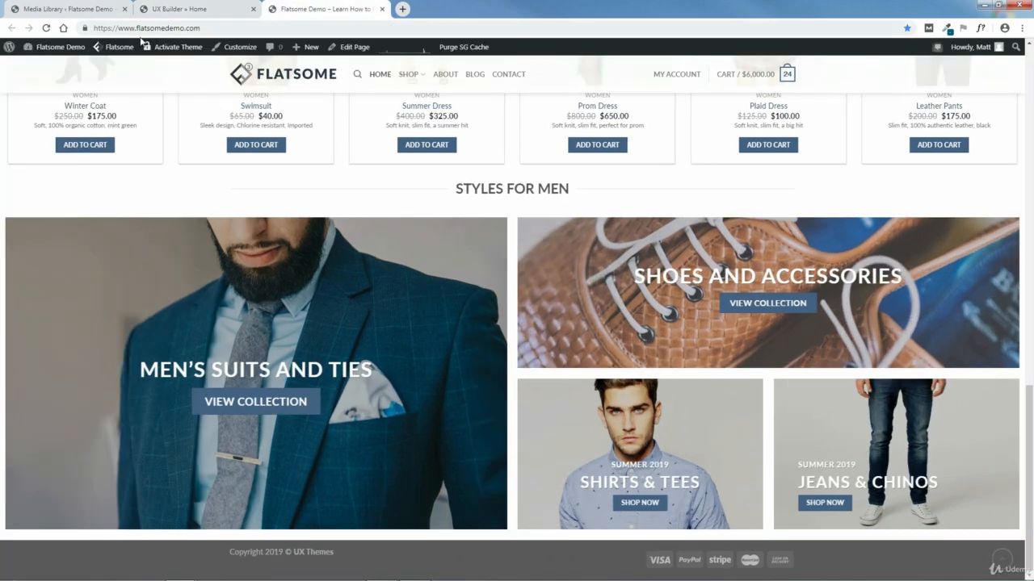
{"action": "left_click", "coordinate": [47, 28]}
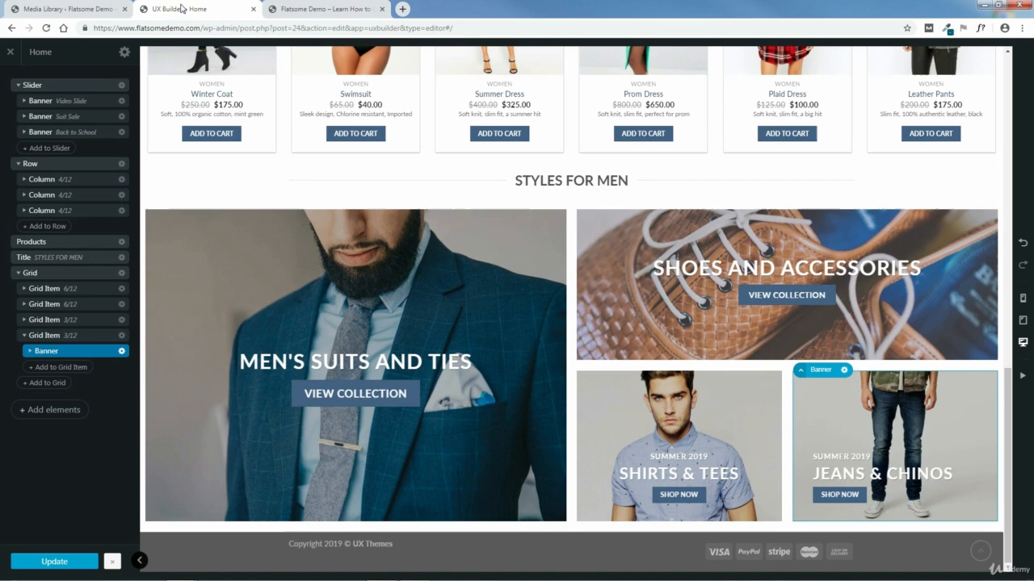
{"action": "left_click", "coordinate": [182, 8]}
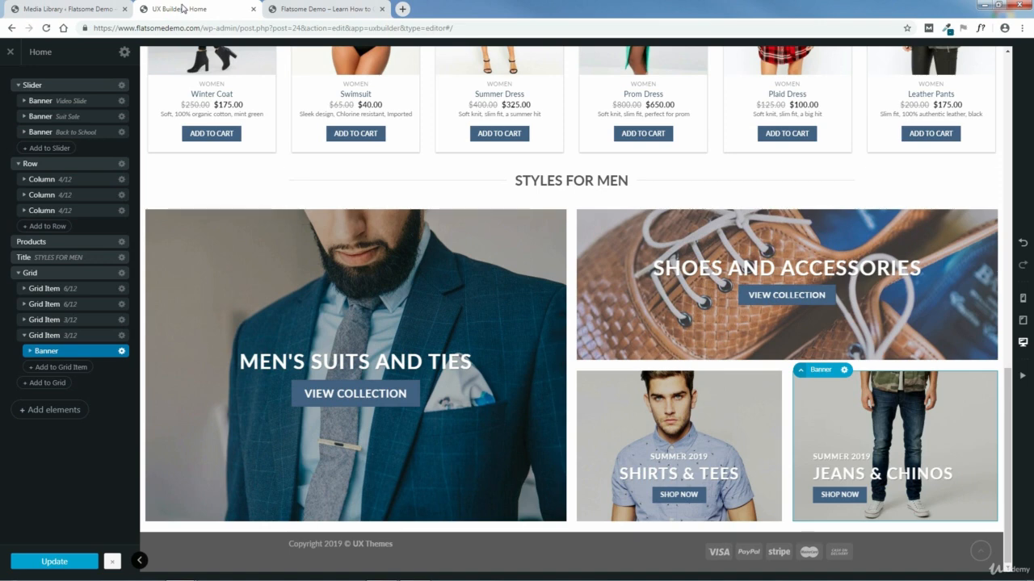